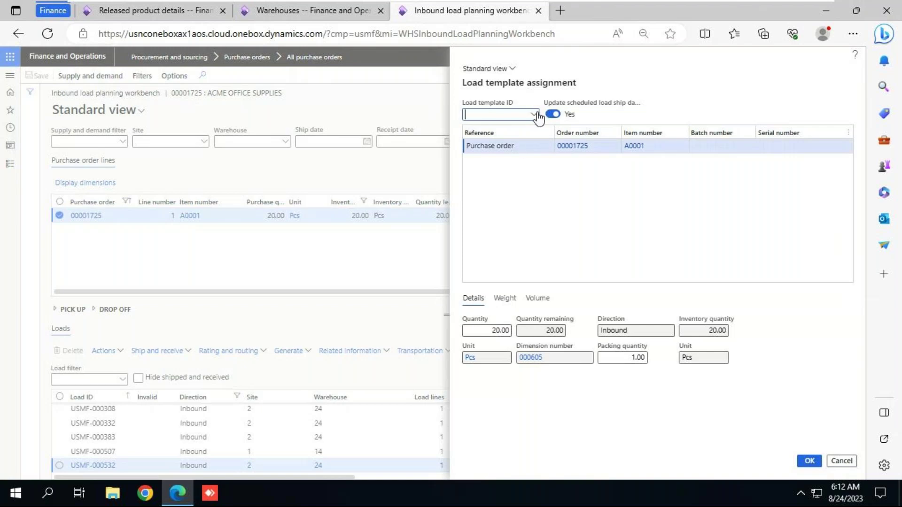
- Choose 20' Container as the load template ID for the purchase order's load
left_click(536, 115)
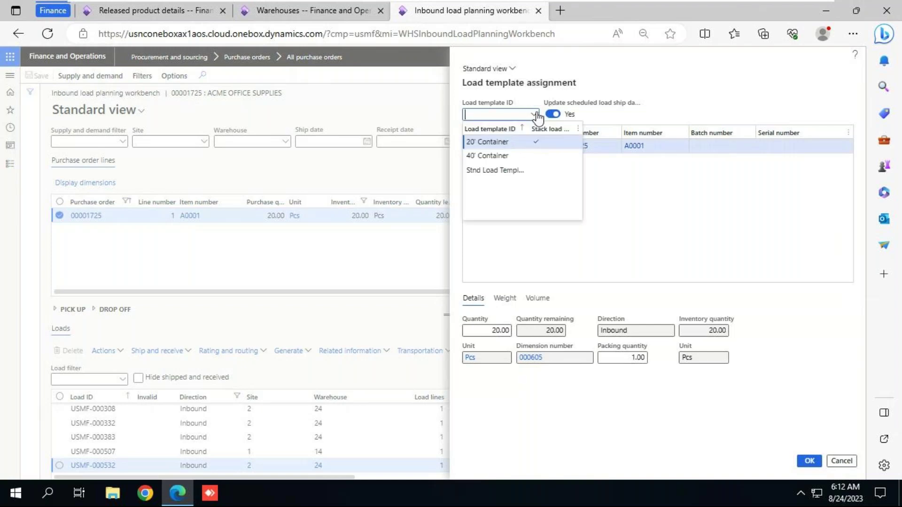
left_click(521, 142)
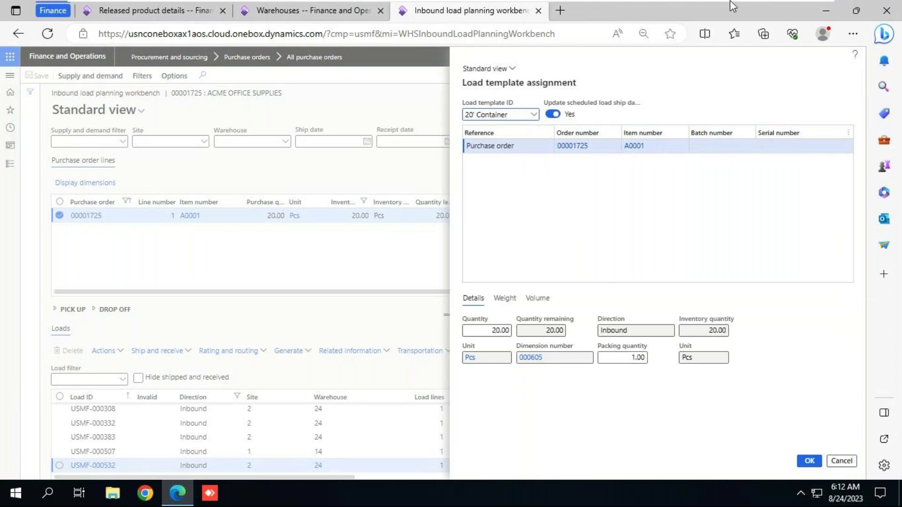
- Switch to Chrome to look at the pallet and forklift images, and return to the load template assignment
key("alt+Tab")
key("alt+Tab")
key("alt+Tab")
key("alt+Tab")
key("alt+Tab")
key("alt+Tab")
key("alt+Tab")
key("alt+Tab")
key("alt+Tab")
key("alt+Tab")
key("alt+Tab")
key("alt+Tab")
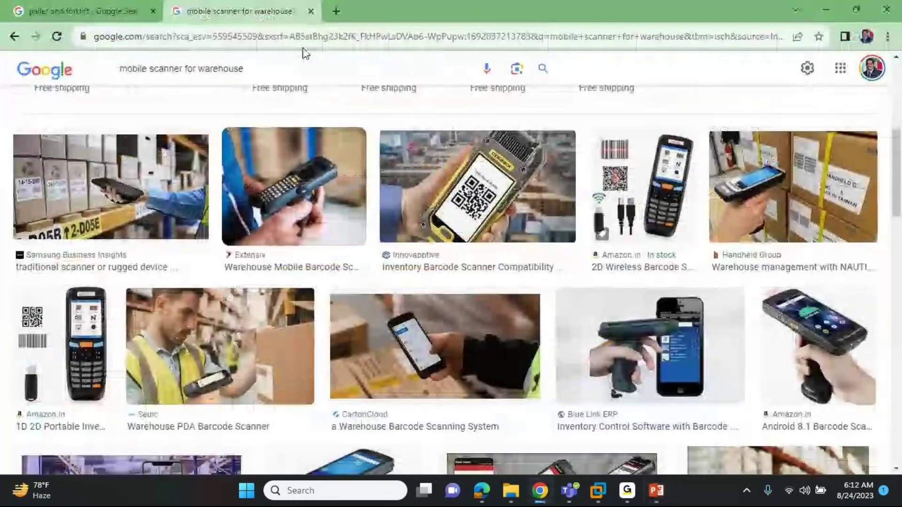
left_click(79, 11)
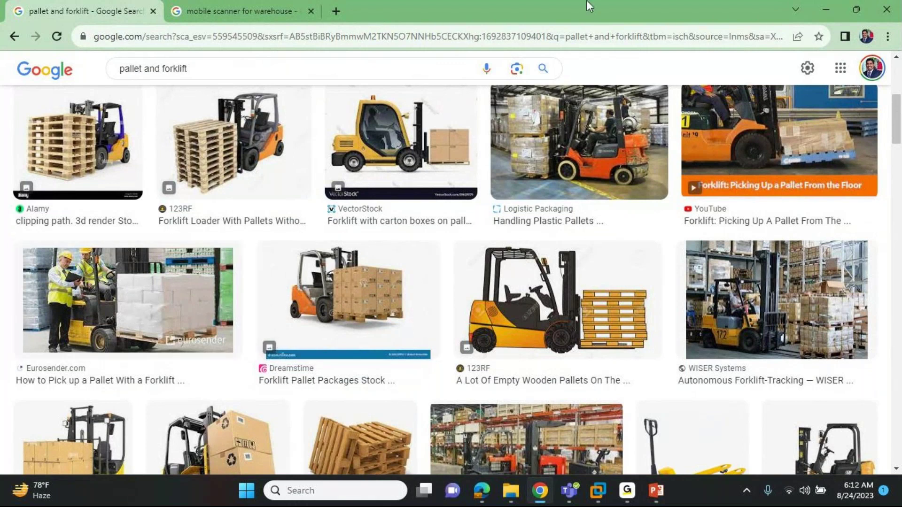
key("alt+Tab")
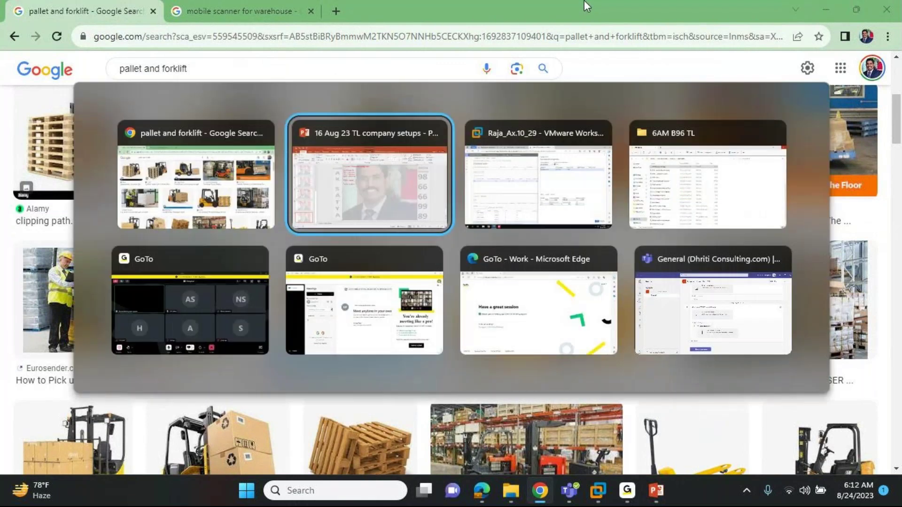
key("alt+Tab")
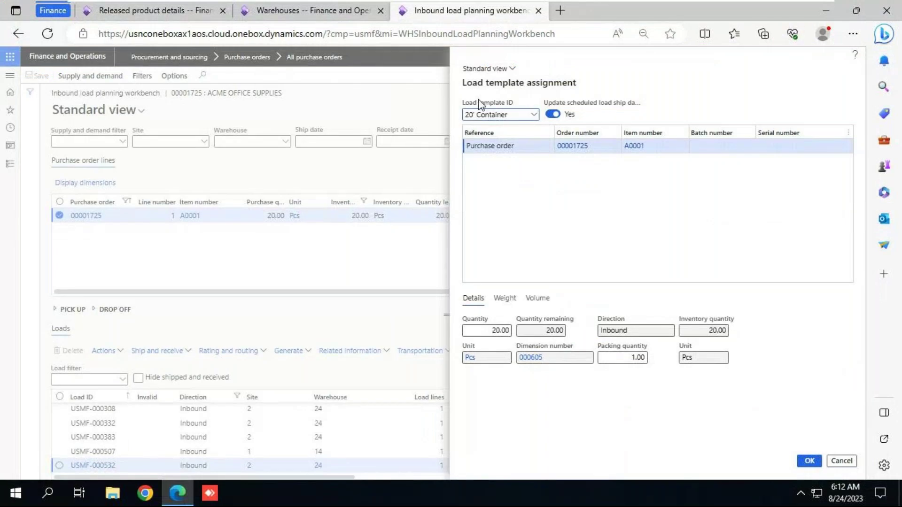
- Open the load template details to examine the templates' dimensions, volume and weight limits, and return to the assignment
right_click(536, 121)
left_click(566, 169)
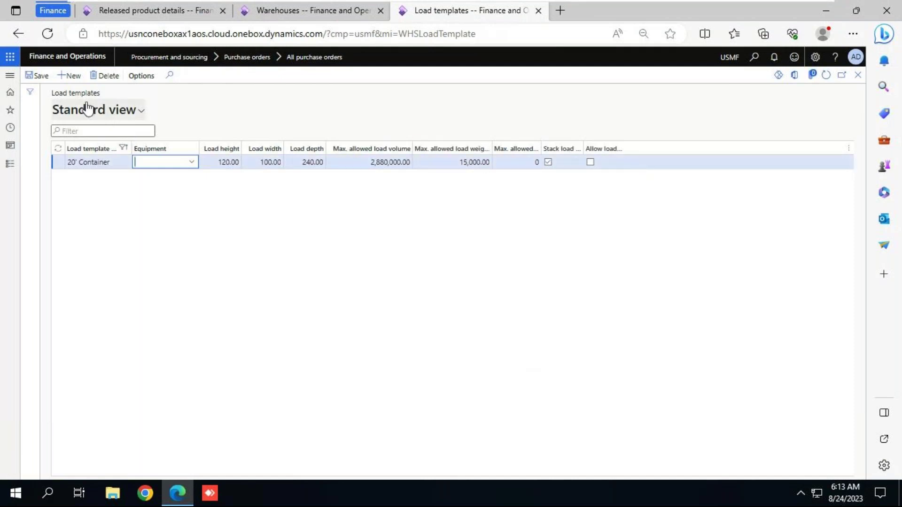
left_click(71, 77)
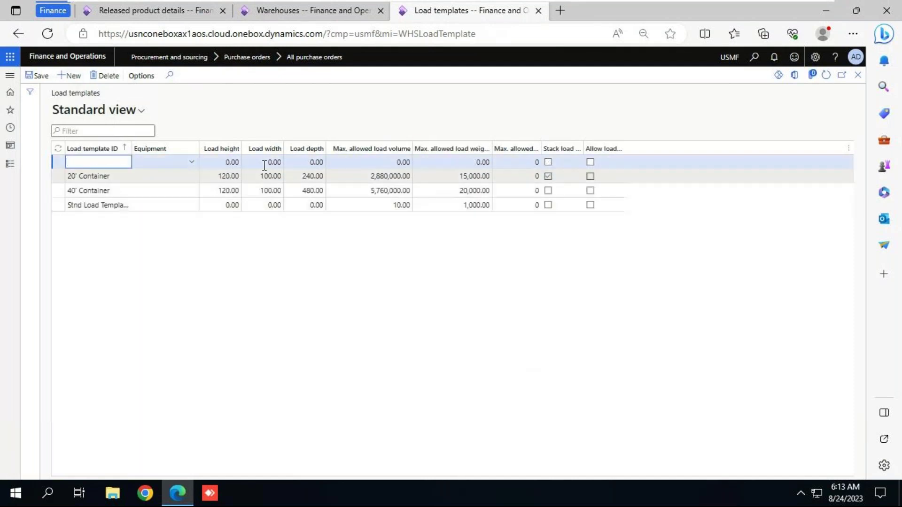
left_click(104, 76)
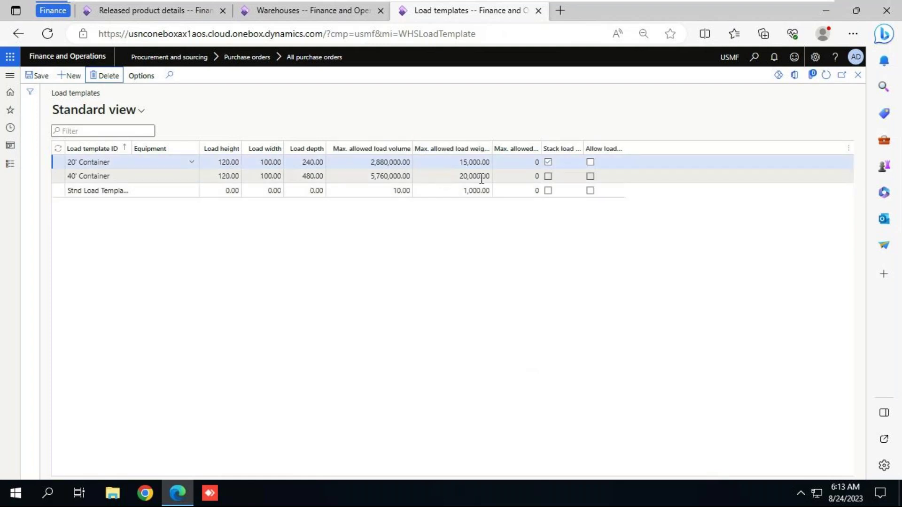
left_click(857, 76)
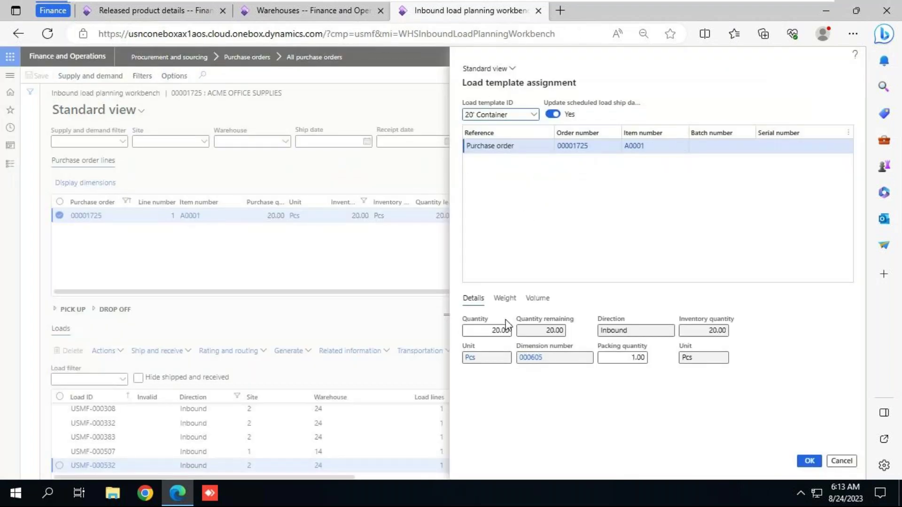
- Confirm the load template assignment to create the inbound load for item A0001
left_click(493, 330)
left_click(808, 461)
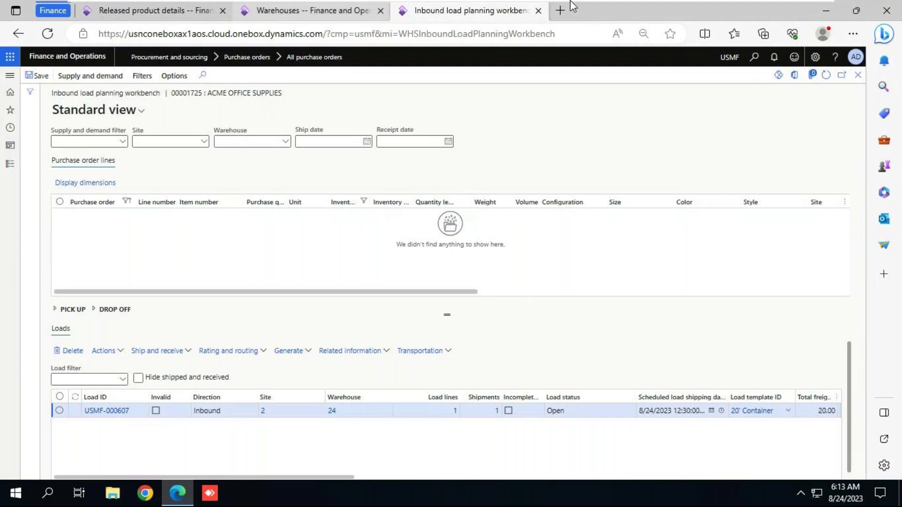
- Switch to Chrome and browse the pallet and forklift images for examples of loads on pallets
key("alt+Tab")
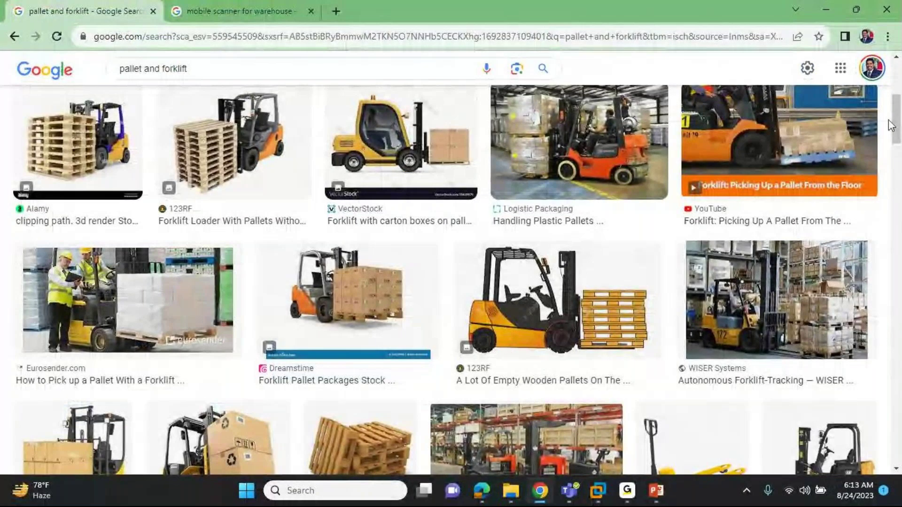
left_click_drag(892, 124, 897, 152)
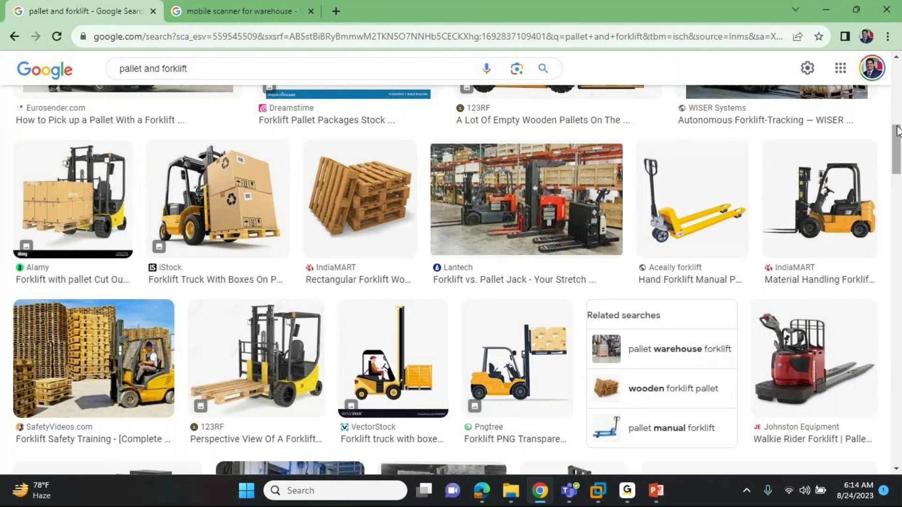
scroll(897, 147, "up", 3)
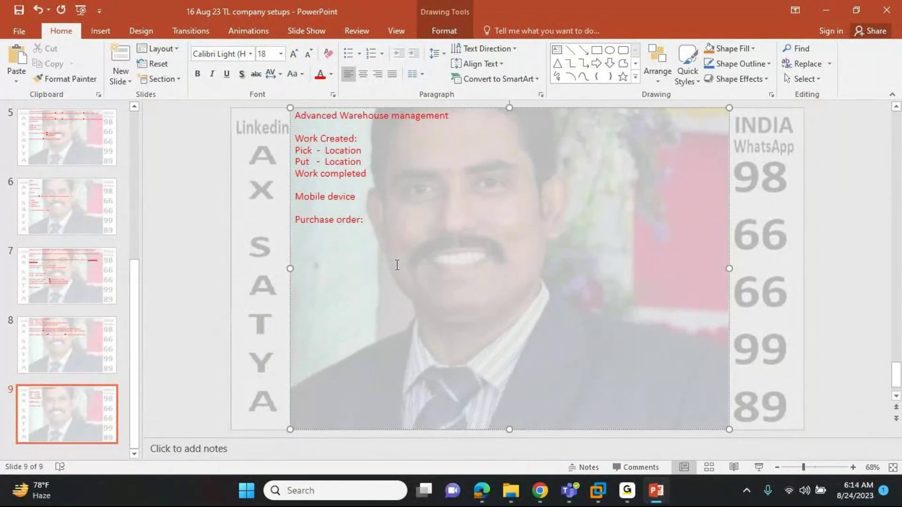
- In PowerPoint, add the lines "PO Confirm" and "Load created" under "Purchase order:" on slide 9
type("PO Confirm")
key("Return")
type("Loa")
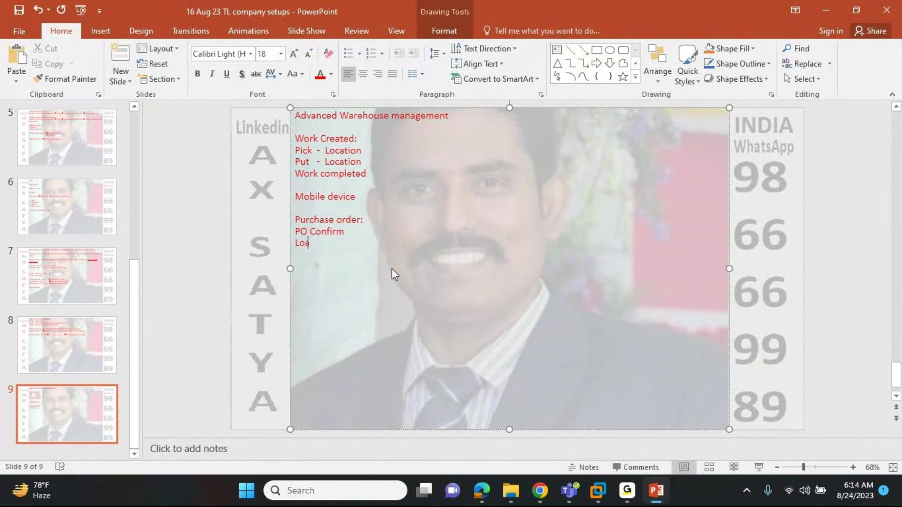
type("d created")
- Return to Finance and Operations and duplicate the browser tab with the inbound load planning workbench
key("alt+Tab")
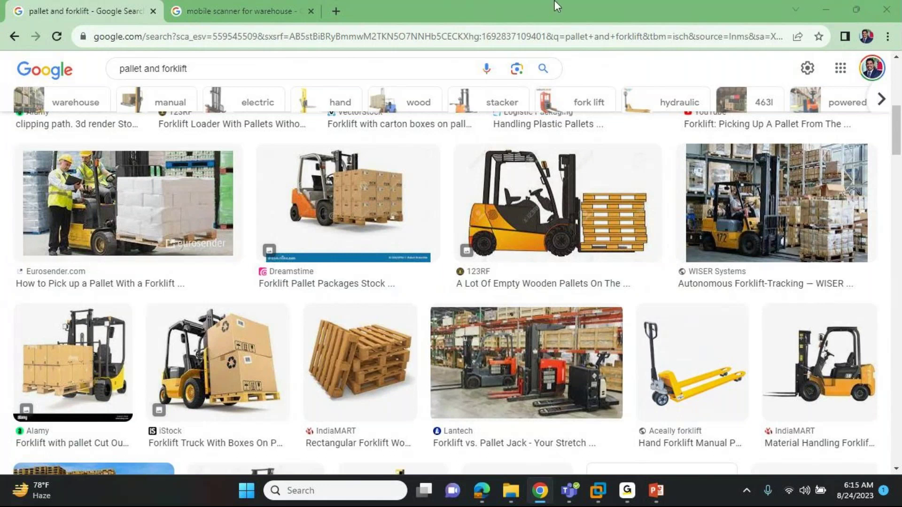
key("alt+Tab")
key("alt+Tab")
key("alt+Tab")
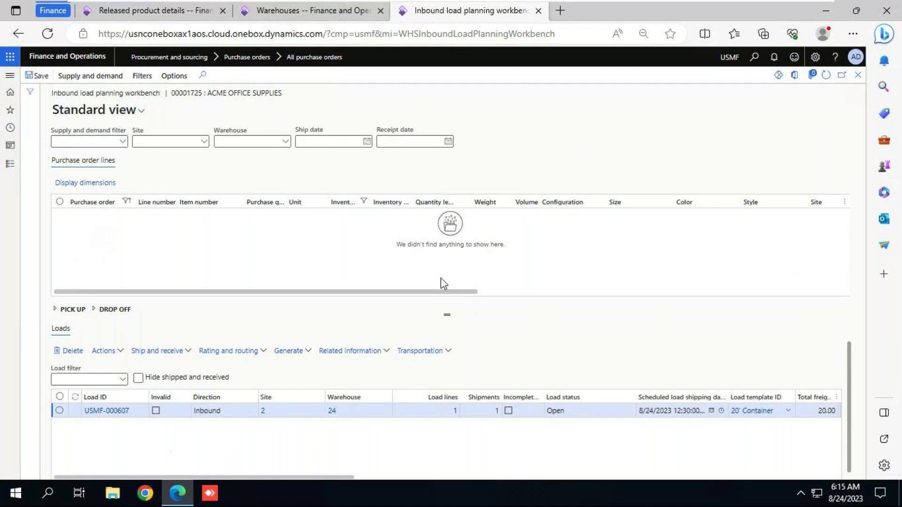
right_click(454, 16)
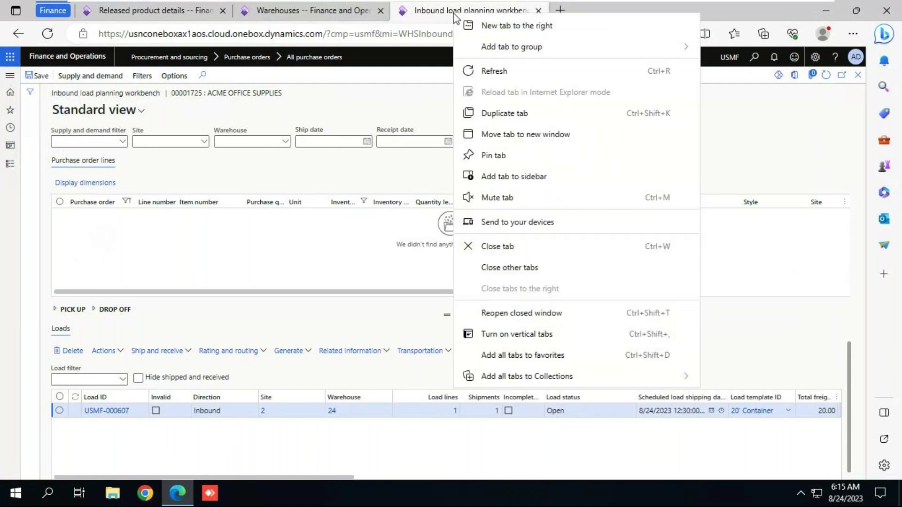
left_click(512, 114)
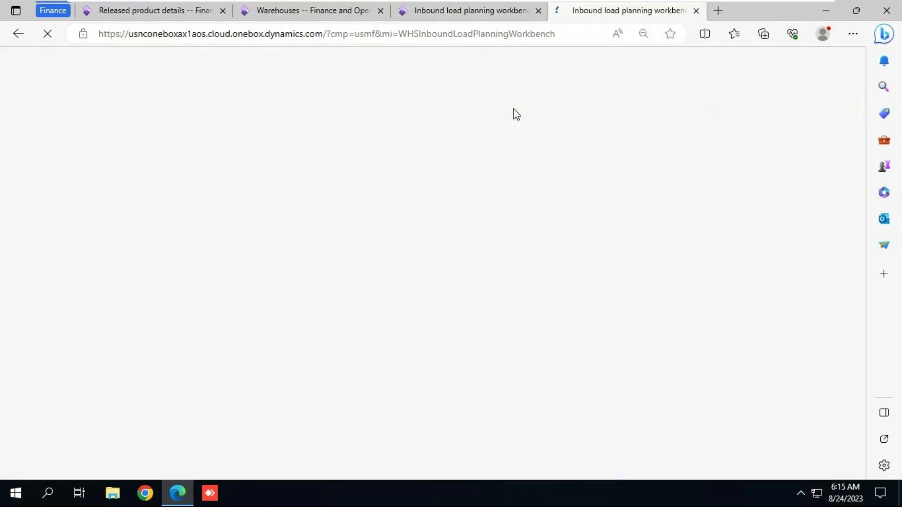
left_click(459, 8)
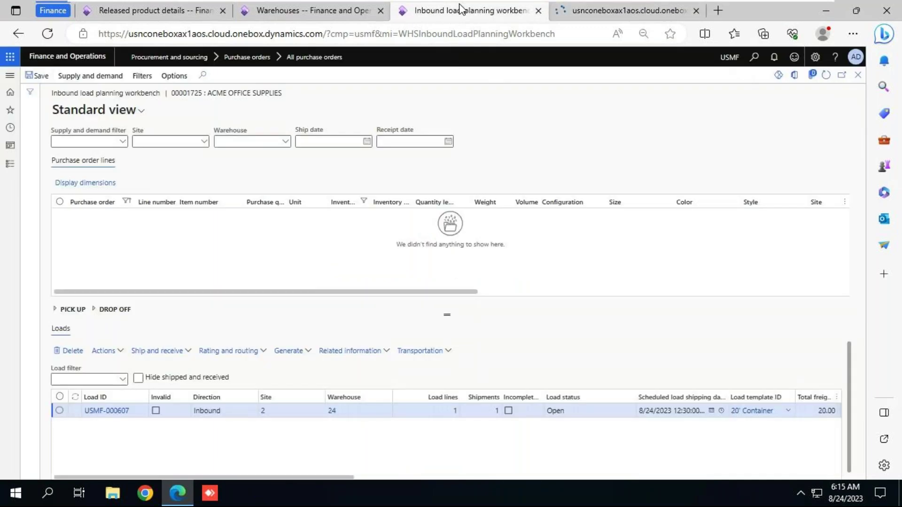
left_click(594, 13)
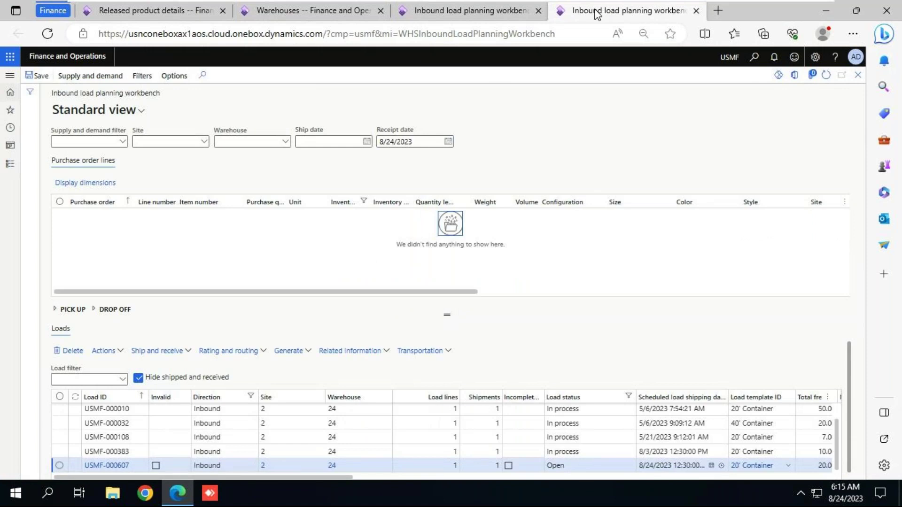
- Switch to Chrome to look at the mobile warehouse scanner images, and return to the duplicated workbench tab
key("alt+Tab")
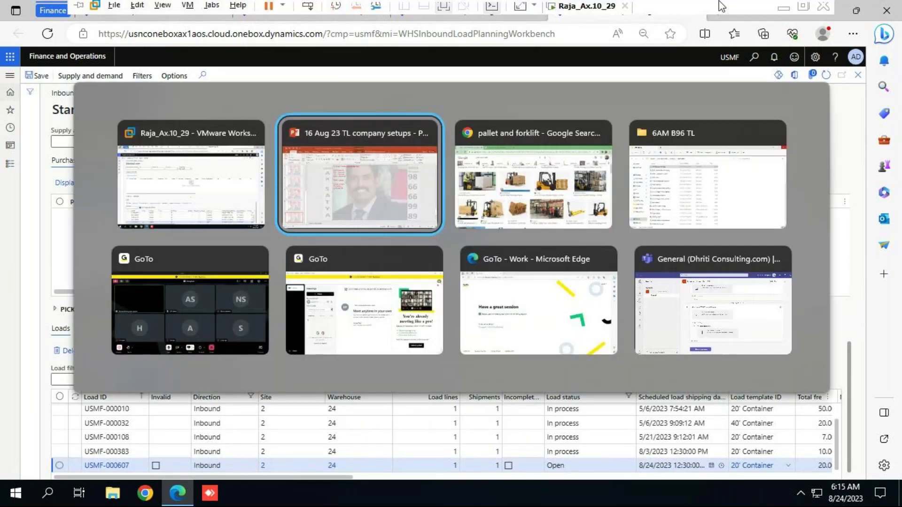
key("alt+Tab")
key("Tab")
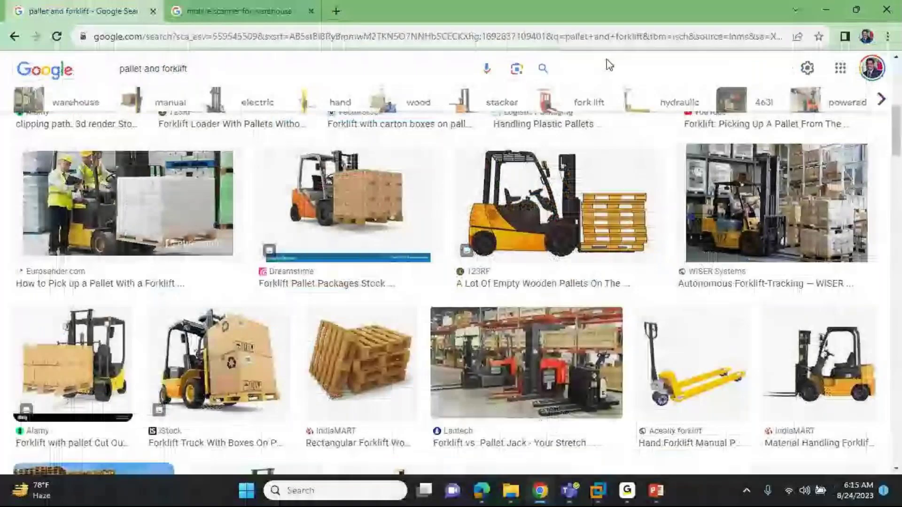
left_click(273, 10)
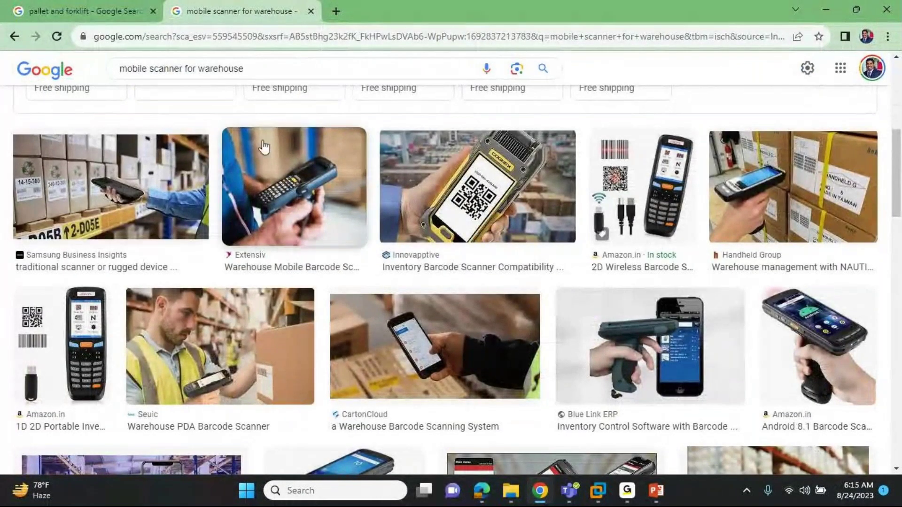
key("alt+Tab")
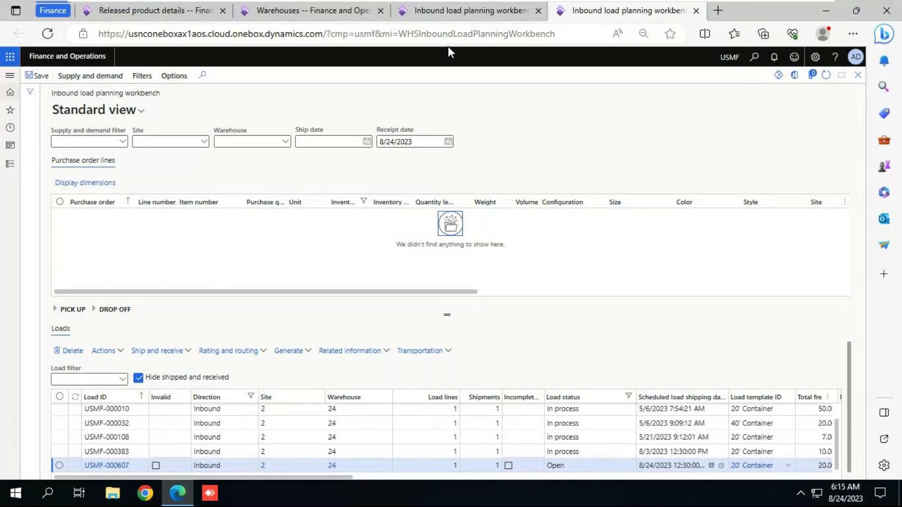
- Load the warehouse mobile device page in the duplicated tab by changing the URL's mi value to Action:WHSWorkExecute
left_click(403, 34)
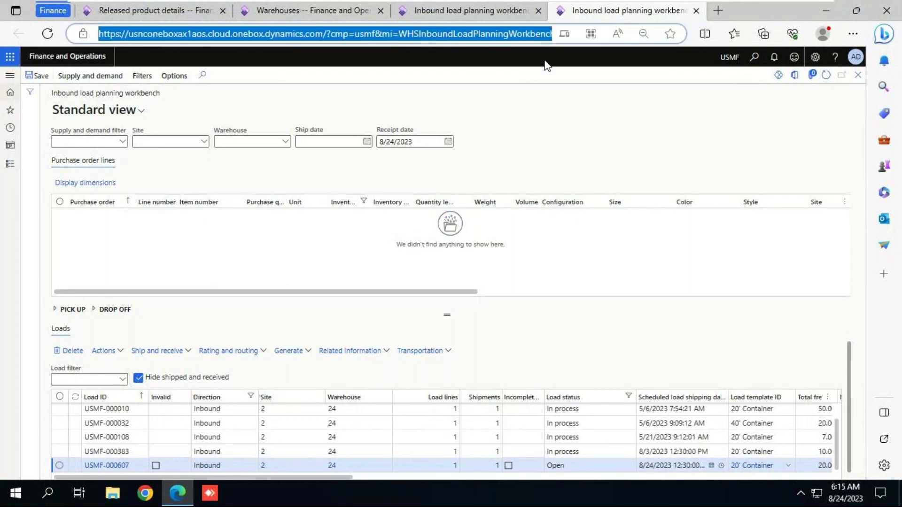
left_click(526, 34)
key("End")
key("BackSpace")
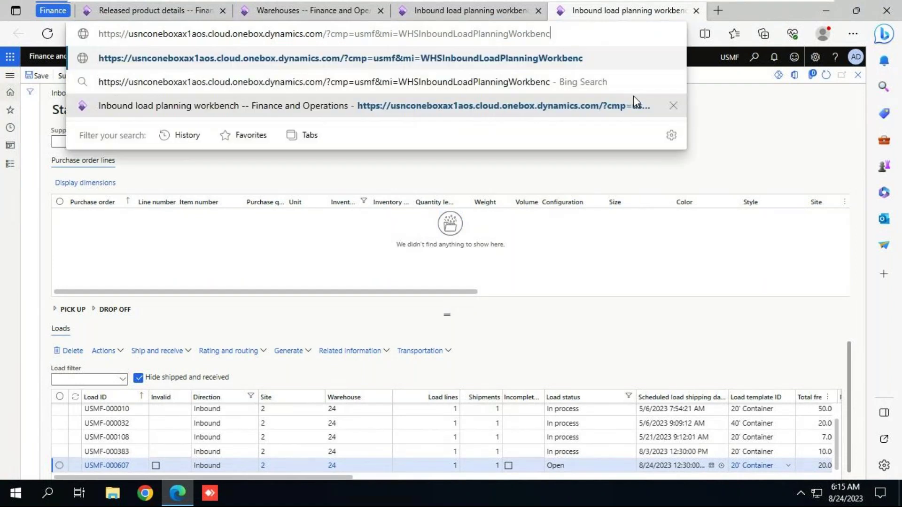
key("BackSpace")
key("BackSpace")
key("BackSpace")
key("BackSpace")
key("BackSpace")
key("BackSpace")
key("BackSpace")
key("BackSpace")
key("BackSpace")
key("BackSpace")
key("BackSpace")
key("BackSpace")
key("BackSpace")
key("BackSpace")
key("BackSpace")
key("BackSpace")
key("BackSpace")
key("BackSpace")
key("BackSpace")
key("BackSpace")
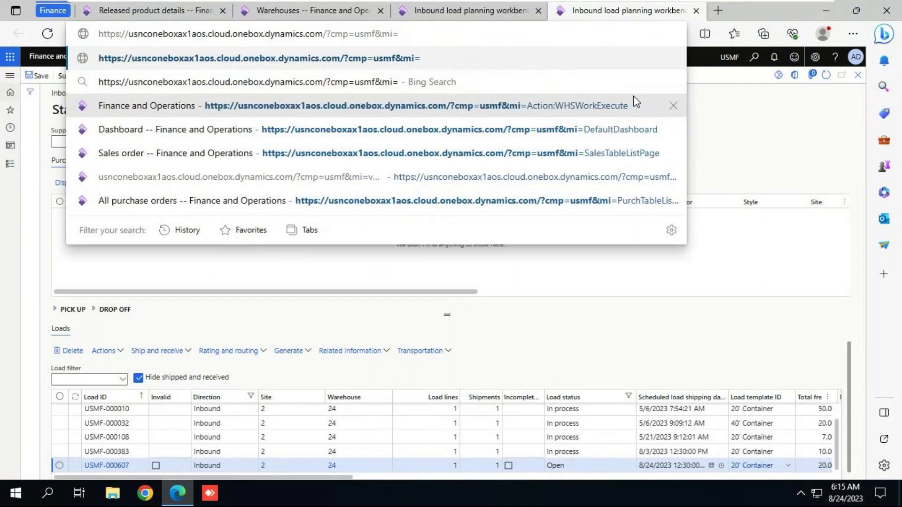
type("A")
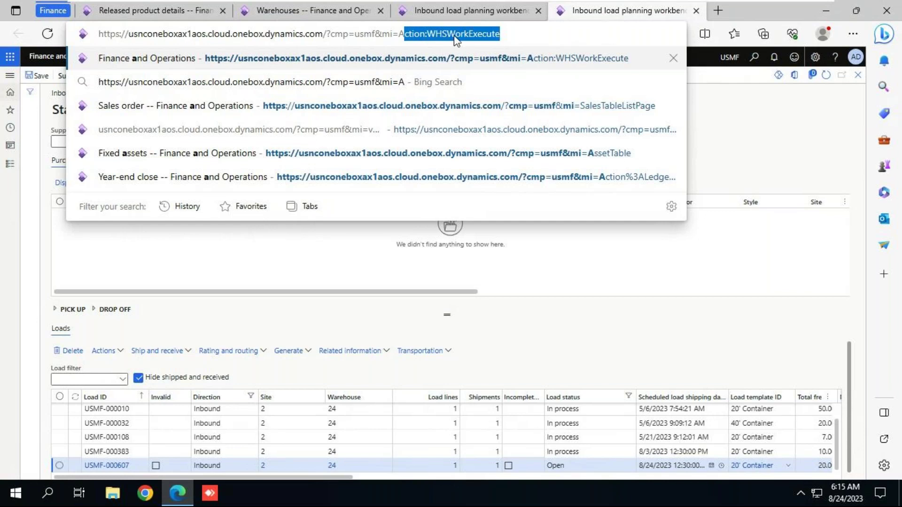
key("Return")
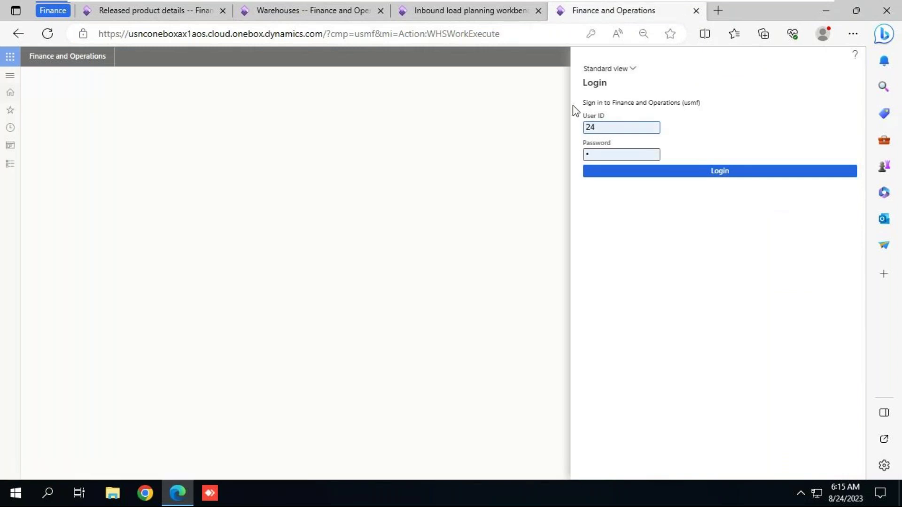
- Sign in to the warehouse mobile device page with the prefilled user ID and the account password
left_click(593, 153)
key("Down")
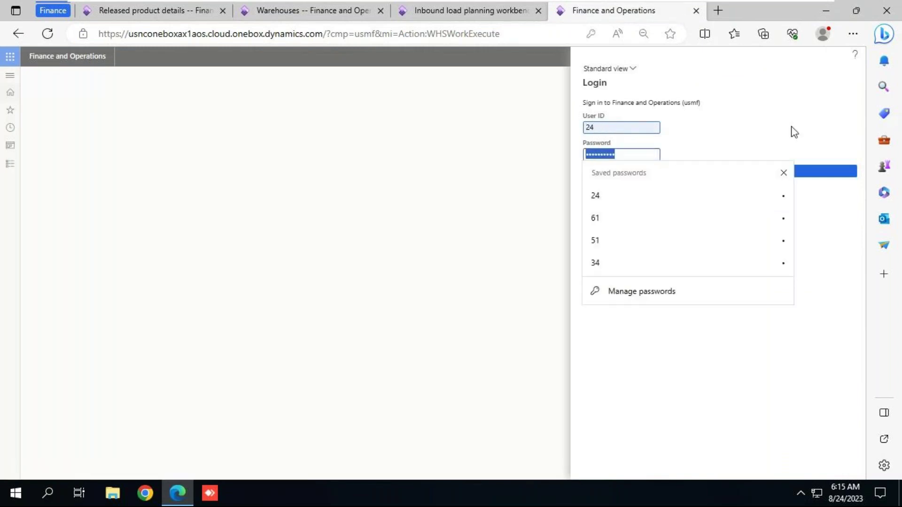
key("Return")
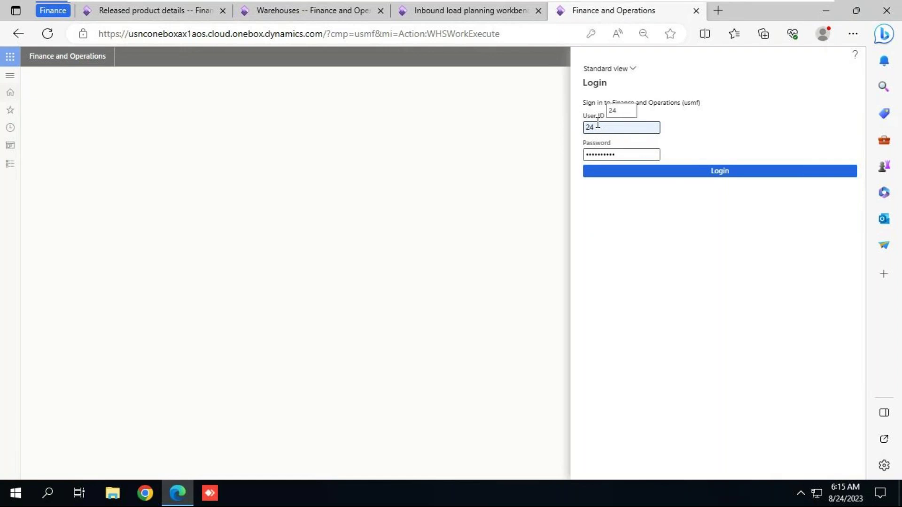
left_click(737, 173)
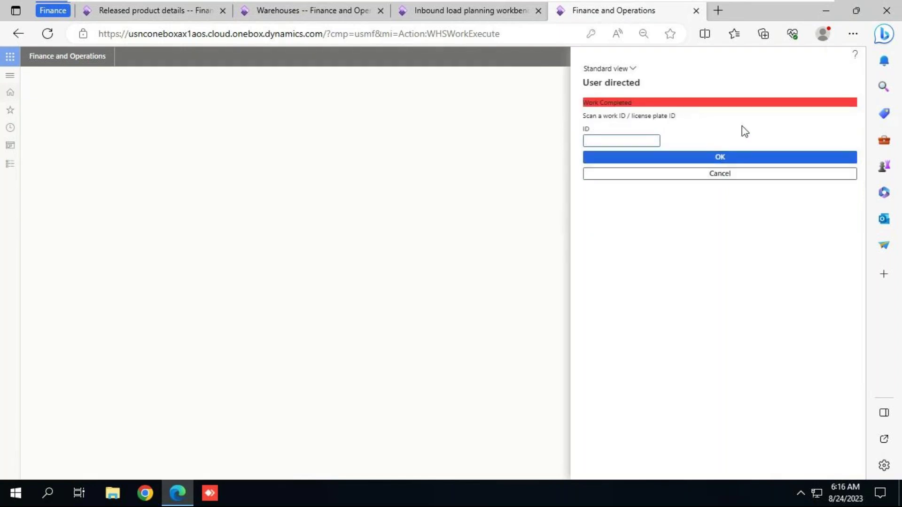
- Cancel the user-directed work screen and go back from the Outbound menu
left_click(733, 179)
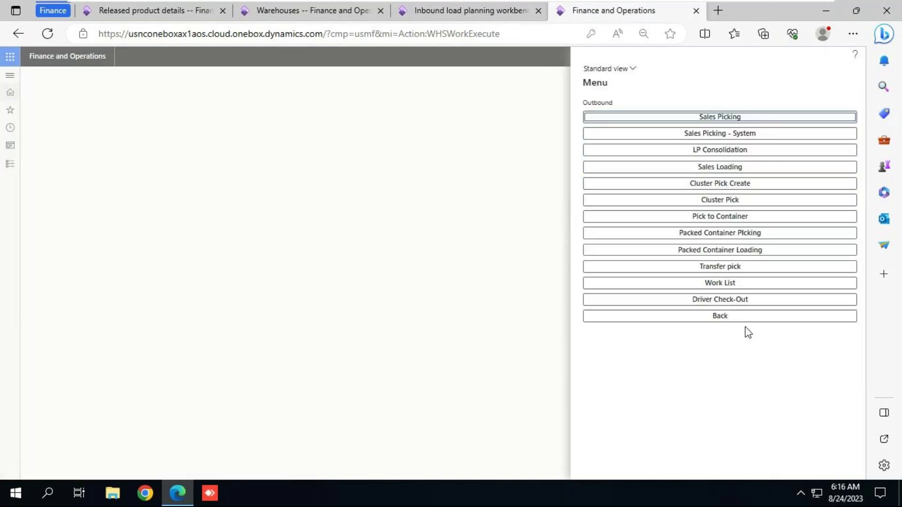
left_click(739, 320)
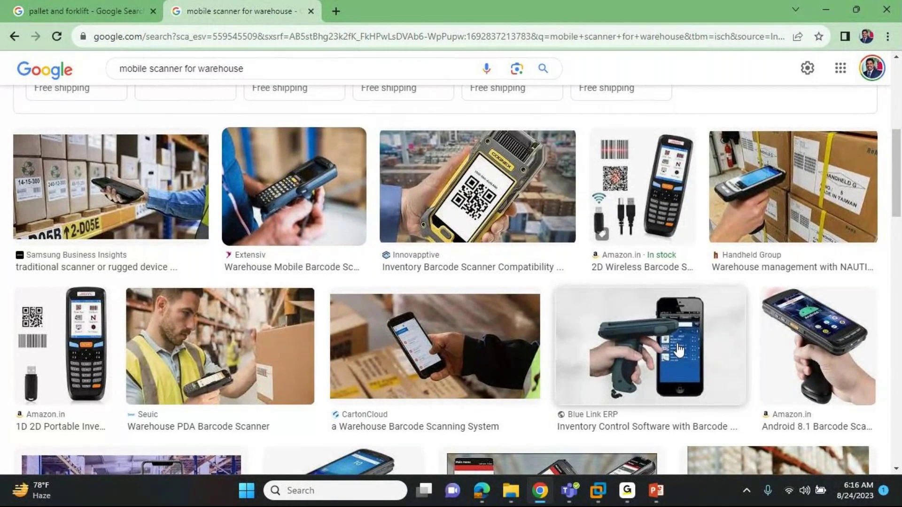
- Switch back to Edge and open Purchase Receive from the mobile device page's Inbound menu
key("alt+Tab")
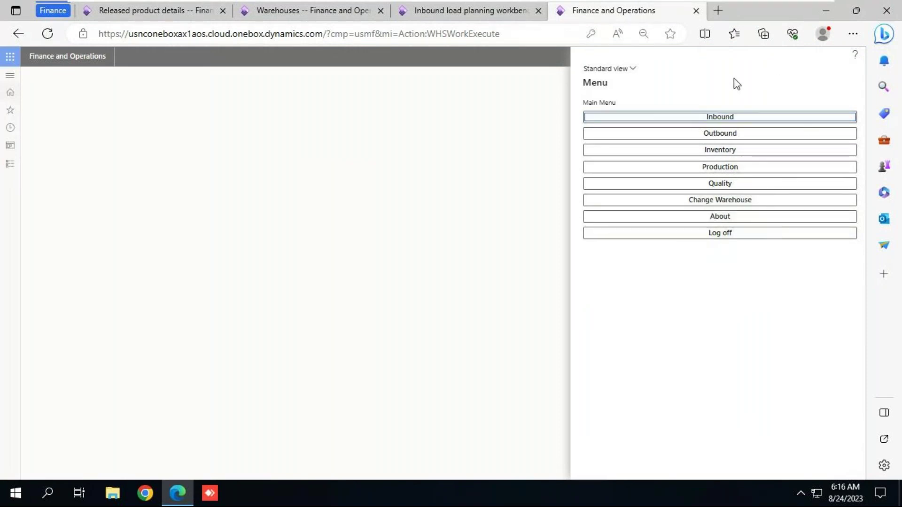
left_click(725, 116)
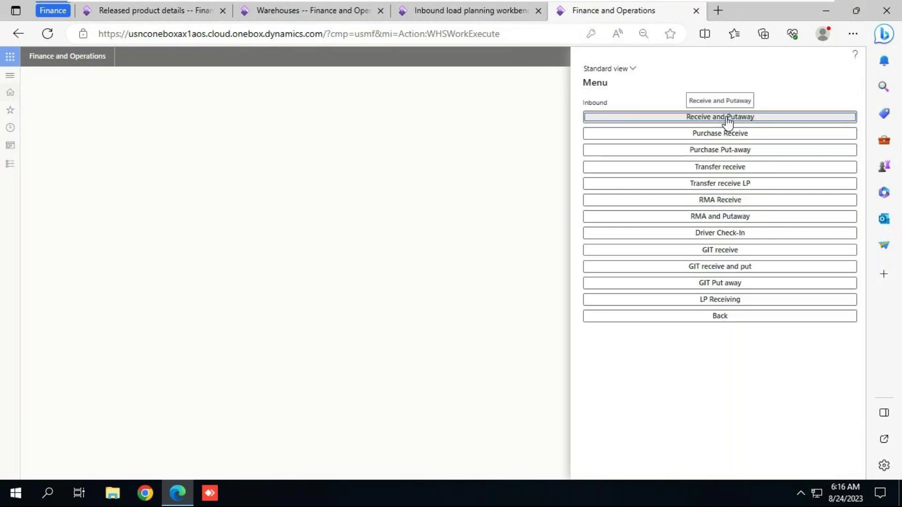
left_click(751, 135)
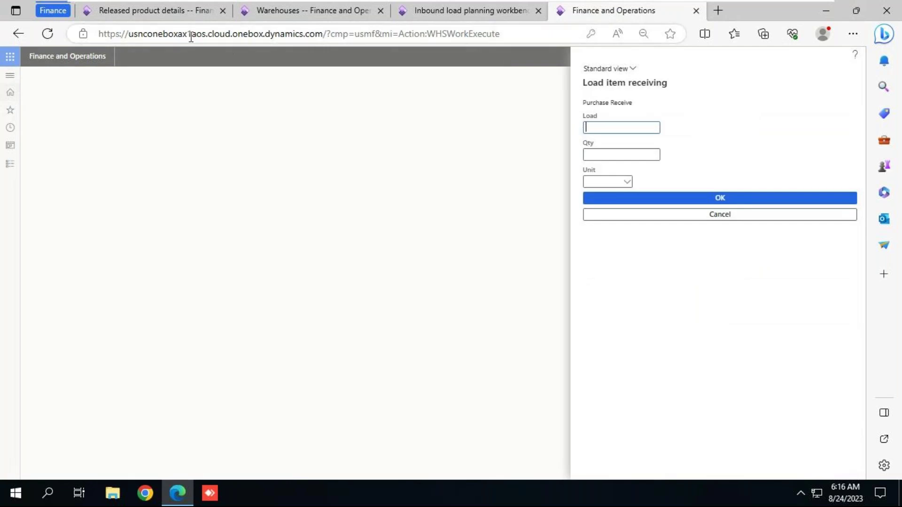
- Copy load ID USMF-000607 from the inbound load planning workbench and submit it as the load in Purchase Receive
left_click(428, 10)
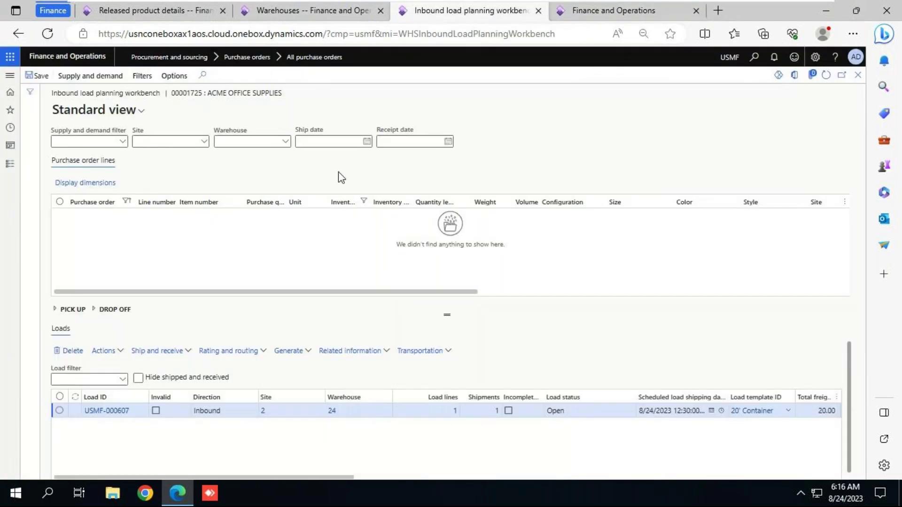
left_click(120, 413)
key("ctrl+c")
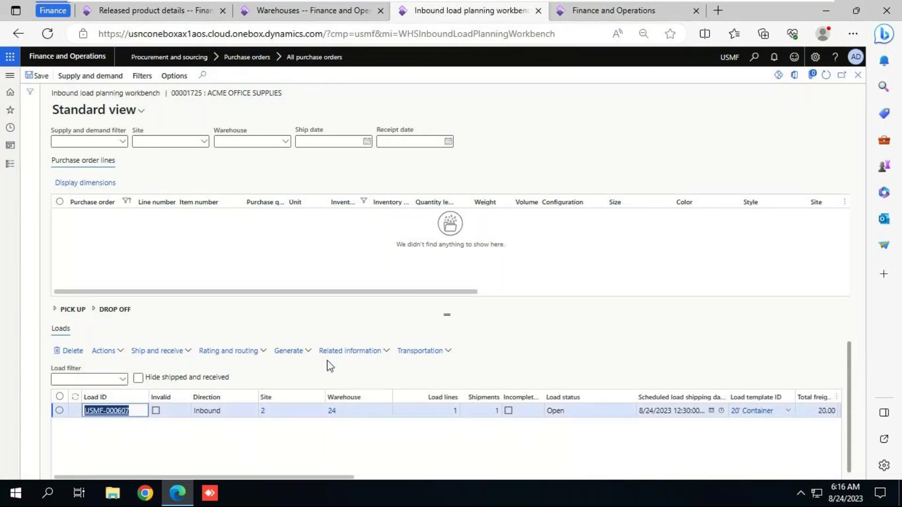
left_click(625, 13)
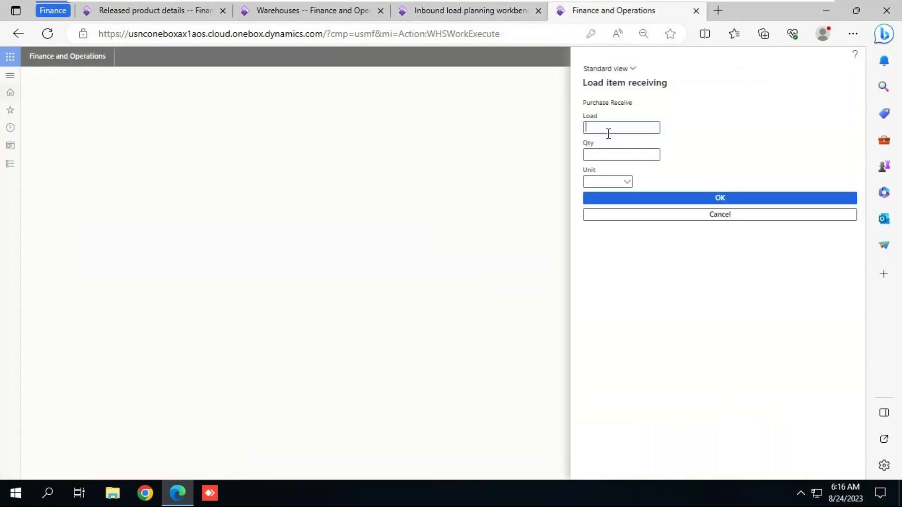
key("ctrl+v")
left_click(724, 201)
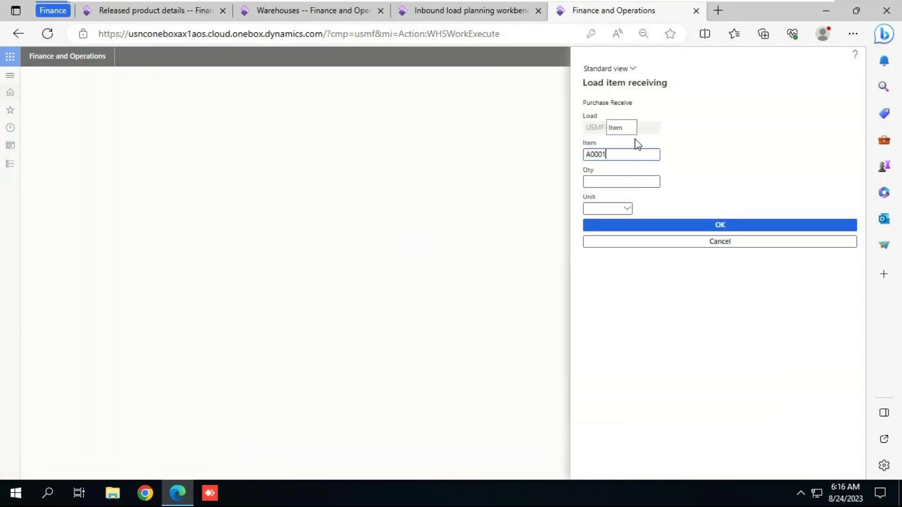
- Submit item A0001 for the load and try to receive a quantity of 29 pcs
left_click(726, 228)
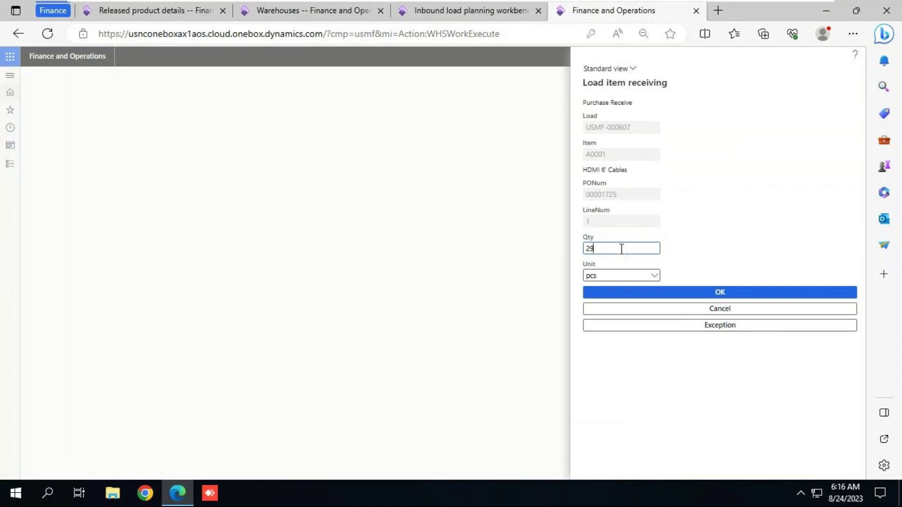
left_click(722, 292)
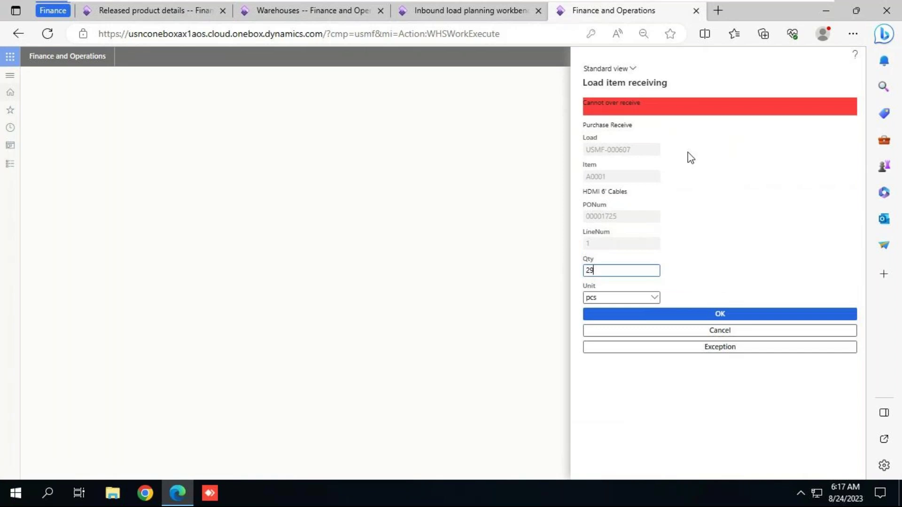
- Receive the item with a quantity of 20 pcs and cancel the blank receiving form to return to the Inbound menu
key("BackSpace")
key("BackSpace")
type("20")
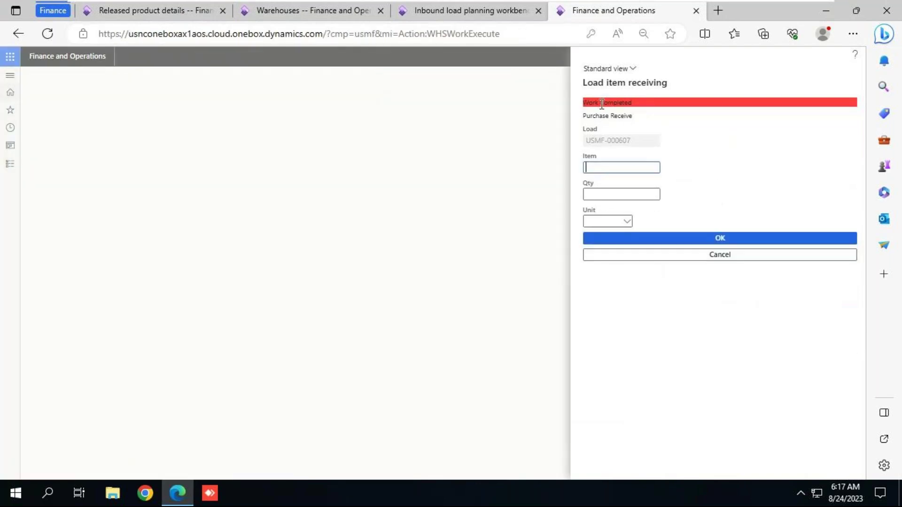
left_click_drag(632, 103, 583, 105)
left_click(747, 263)
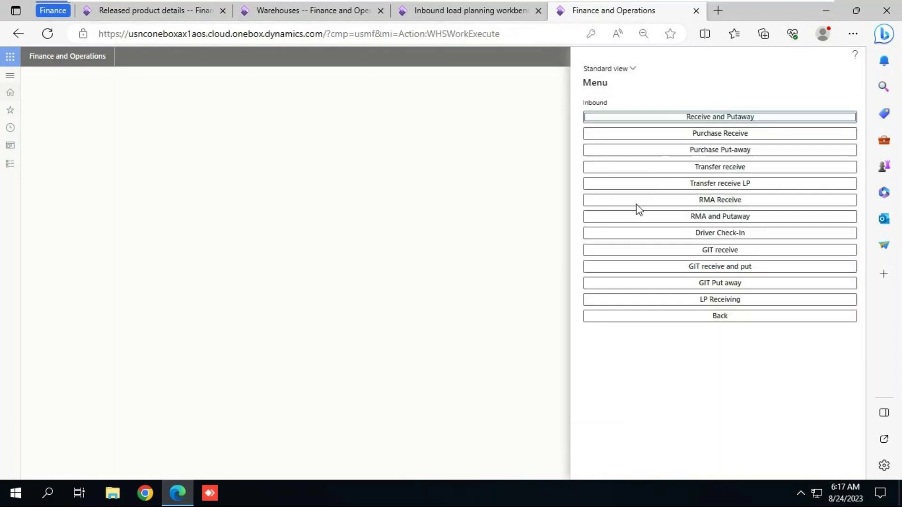
- Close the inbound load planning workbench, then refresh the Acme Office Supplies purchase order and dismiss its notification
left_click(464, 9)
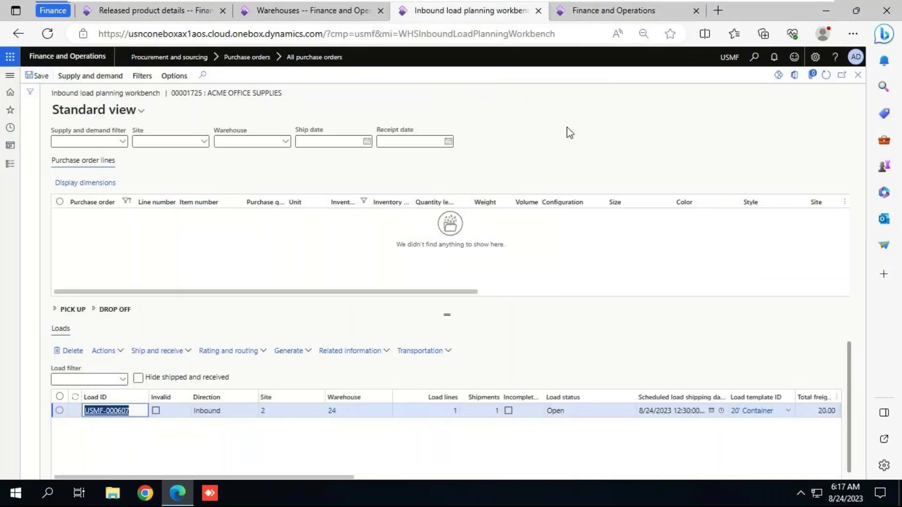
left_click(858, 75)
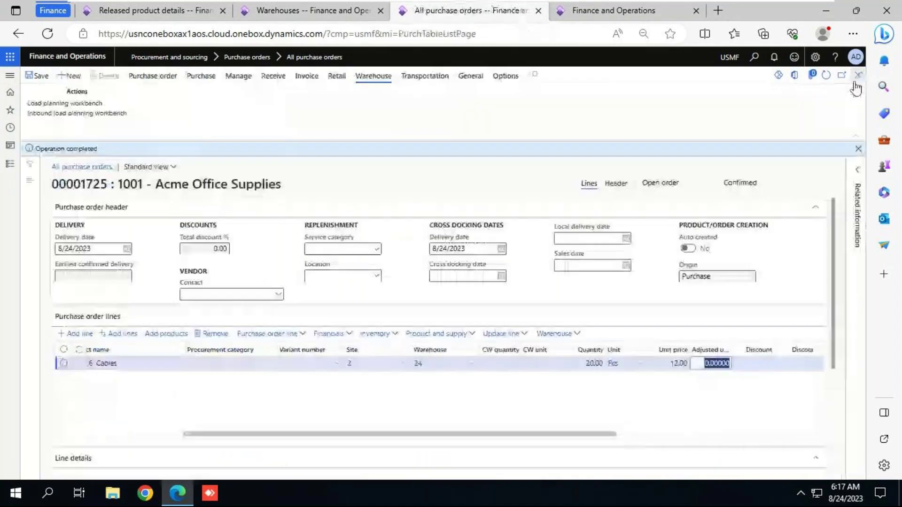
left_click(826, 74)
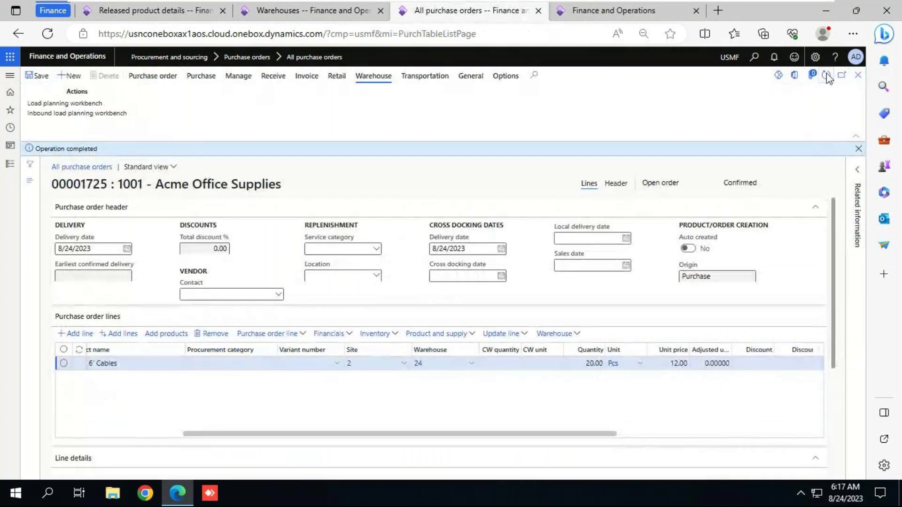
left_click(858, 149)
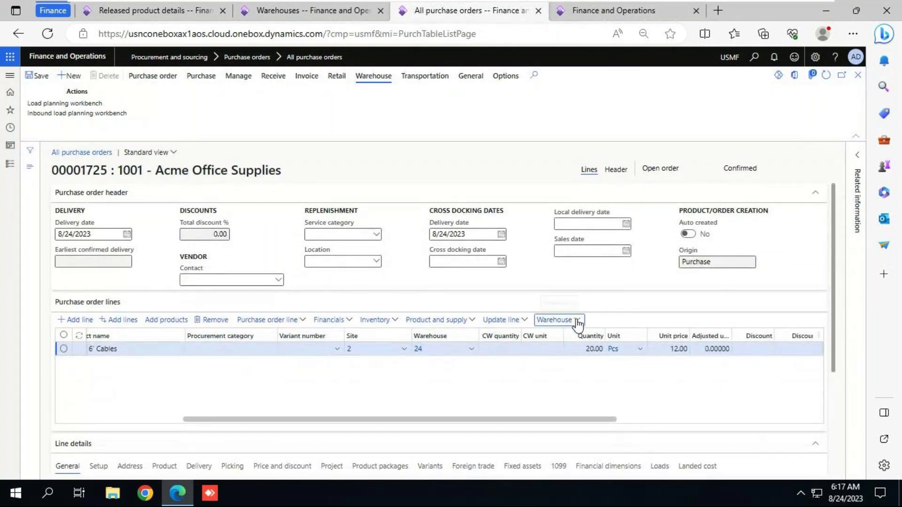
- View the load details of the HDMI 6' Cables purchase order line and return to the order
left_click(577, 322)
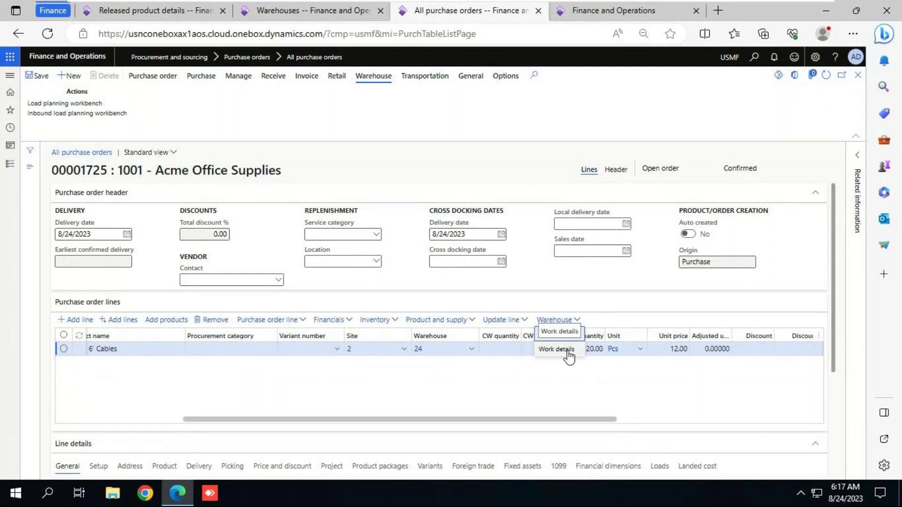
left_click(562, 337)
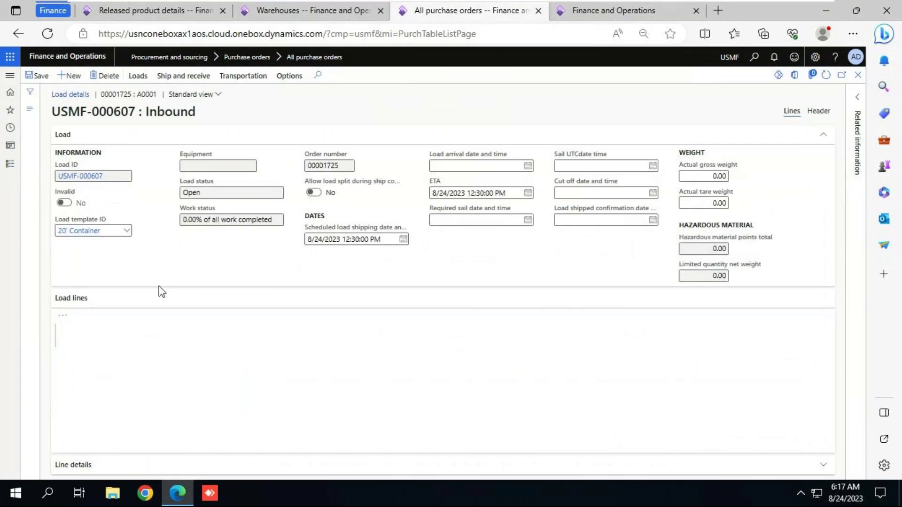
left_click(858, 78)
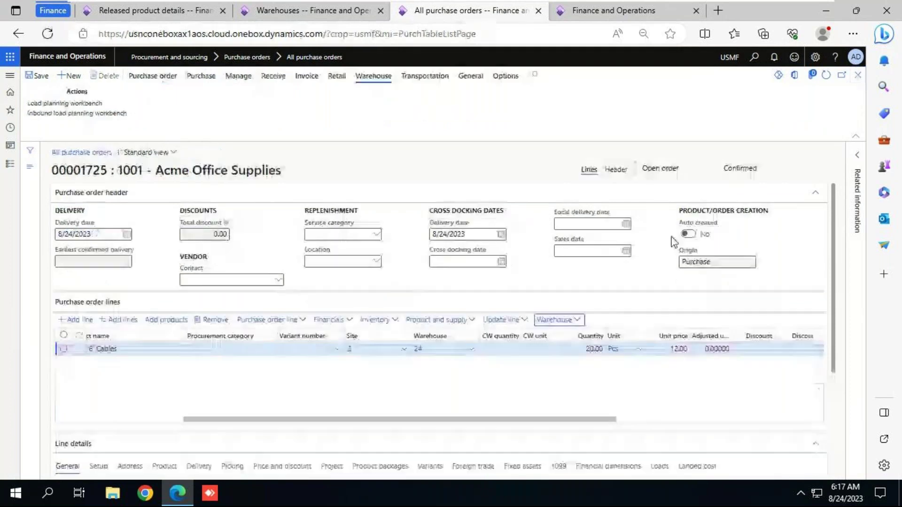
- Open the work details of the purchase order line and review its pick and put lines
left_click(580, 324)
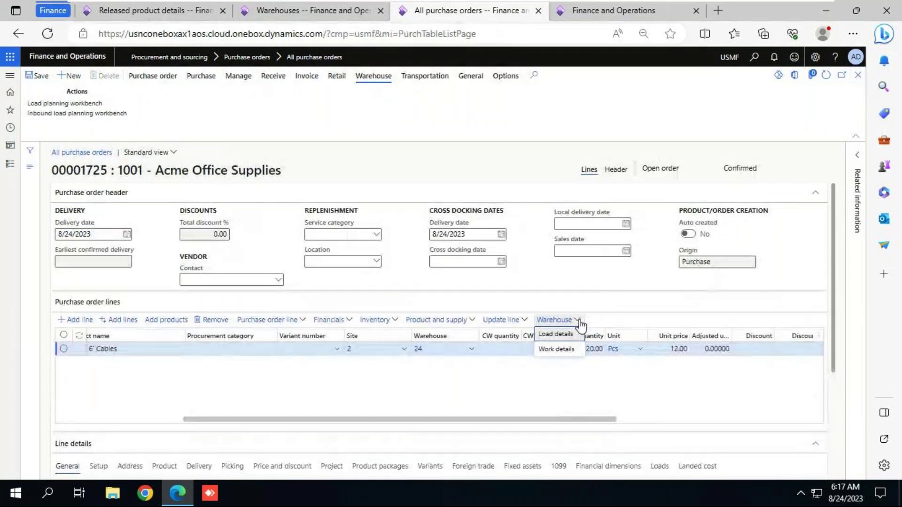
left_click(560, 351)
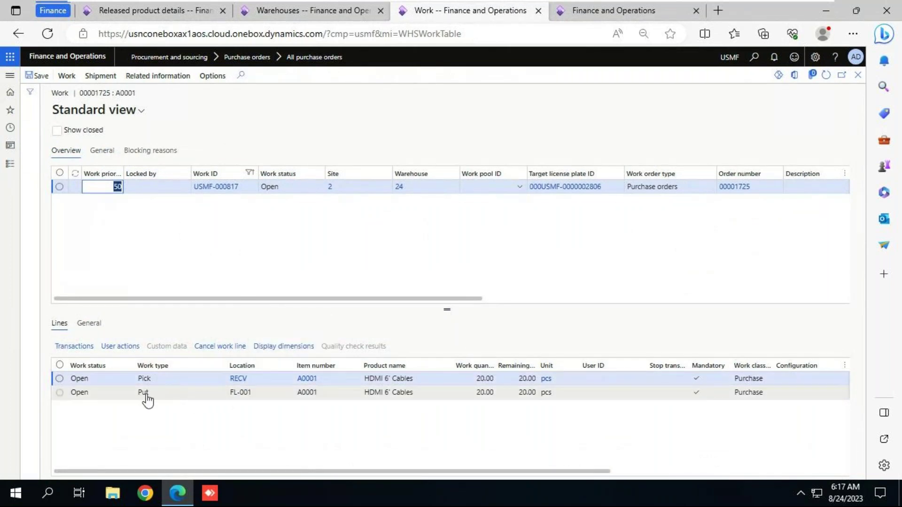
mouse_move(256, 394)
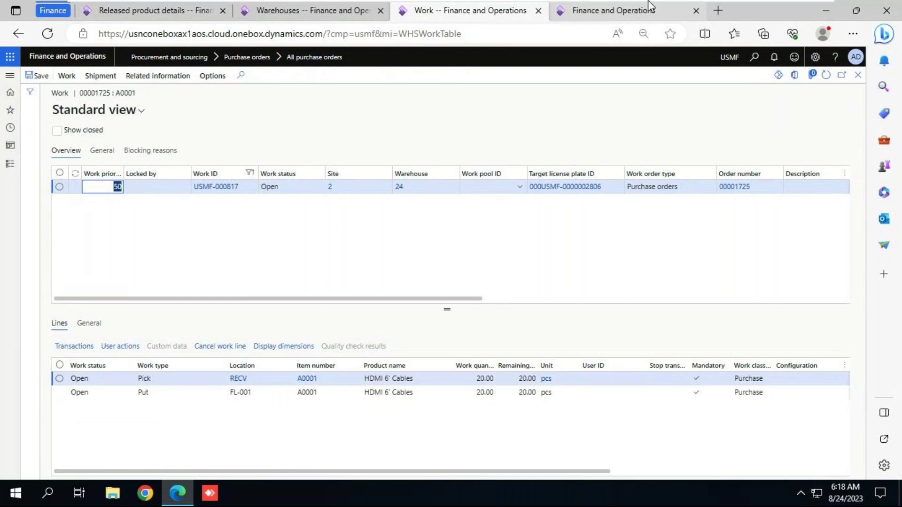
- Switch to Chrome, browse image results for "baydoor in warehouse with truck", and revisit the pallet and forklift images
key("alt+Tab")
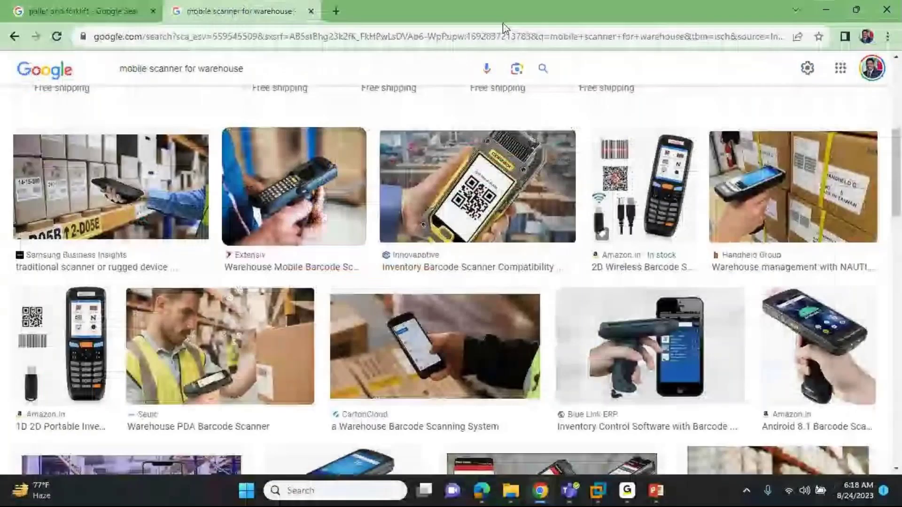
left_click(337, 12)
type("baydoor in warehouse with truck")
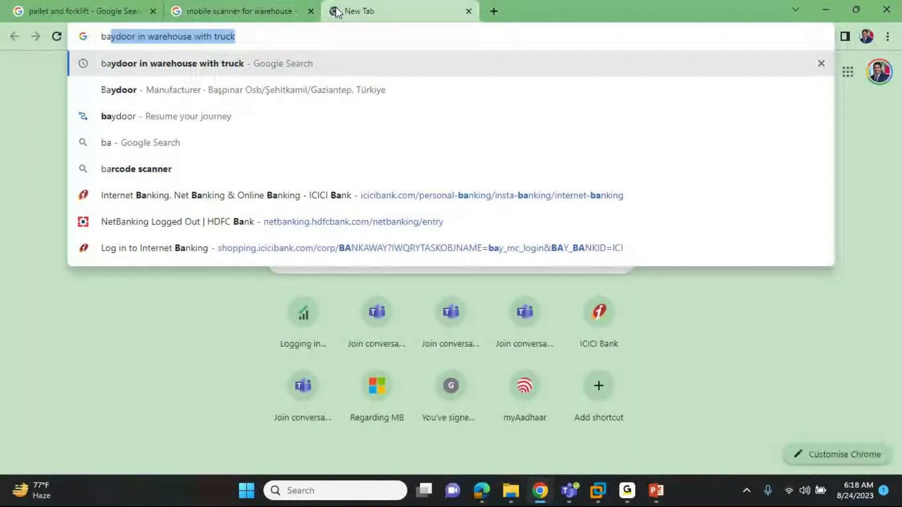
key("Return")
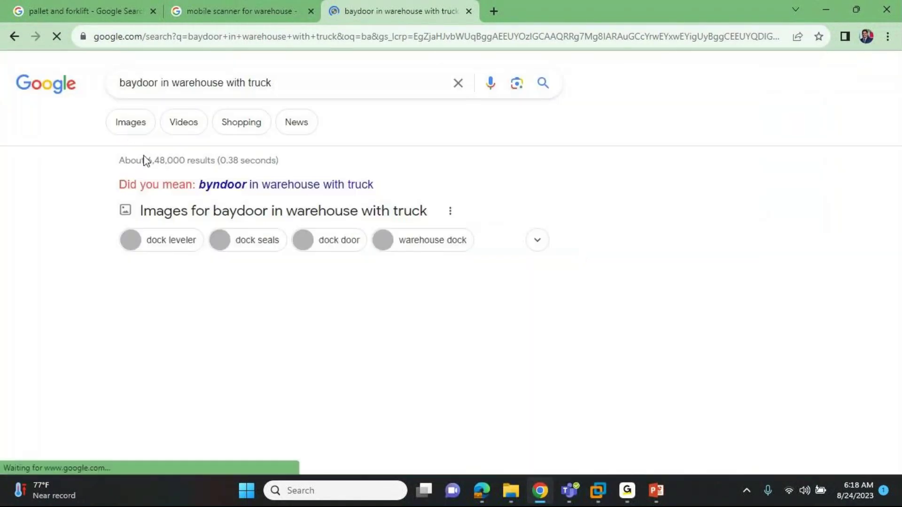
left_click(136, 125)
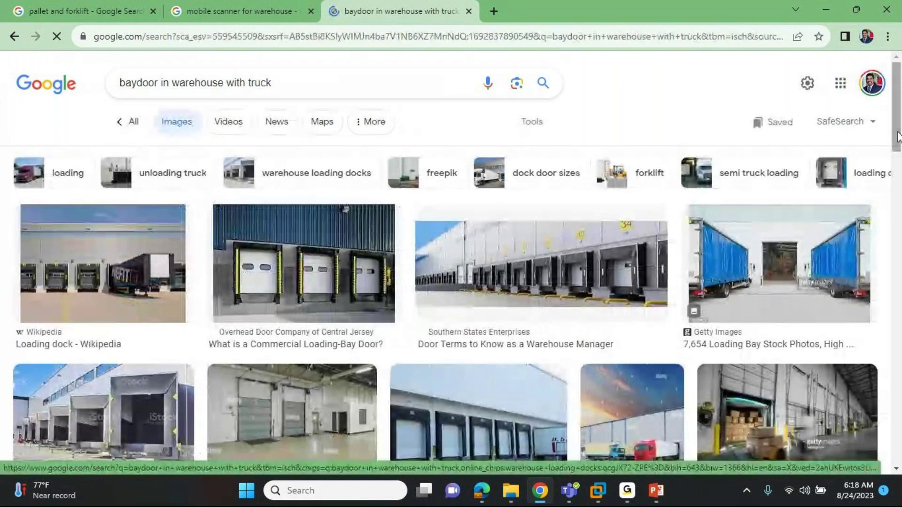
scroll(898, 136, "down", 8)
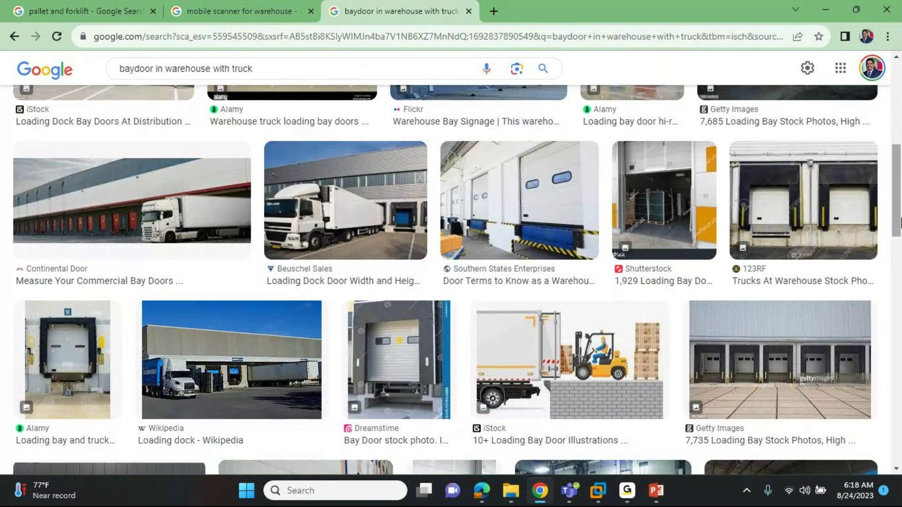
left_click_drag(897, 193, 900, 265)
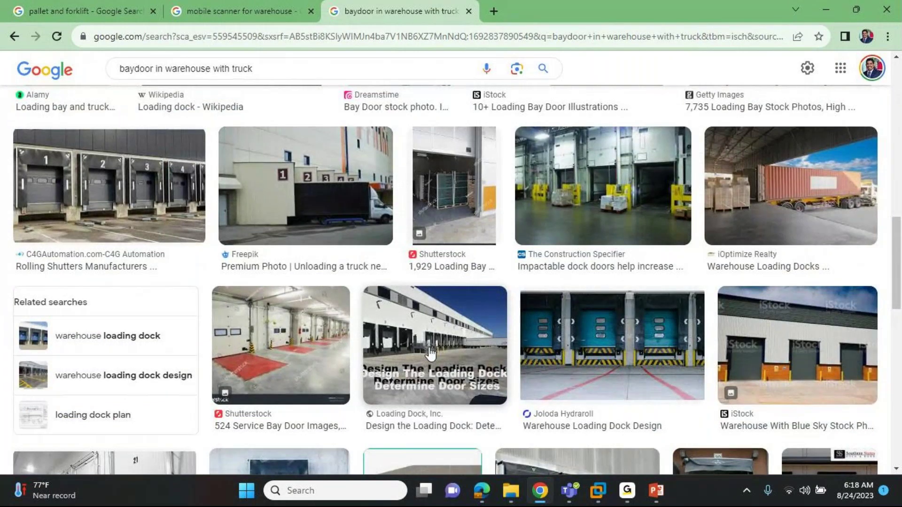
left_click_drag(898, 300, 900, 355)
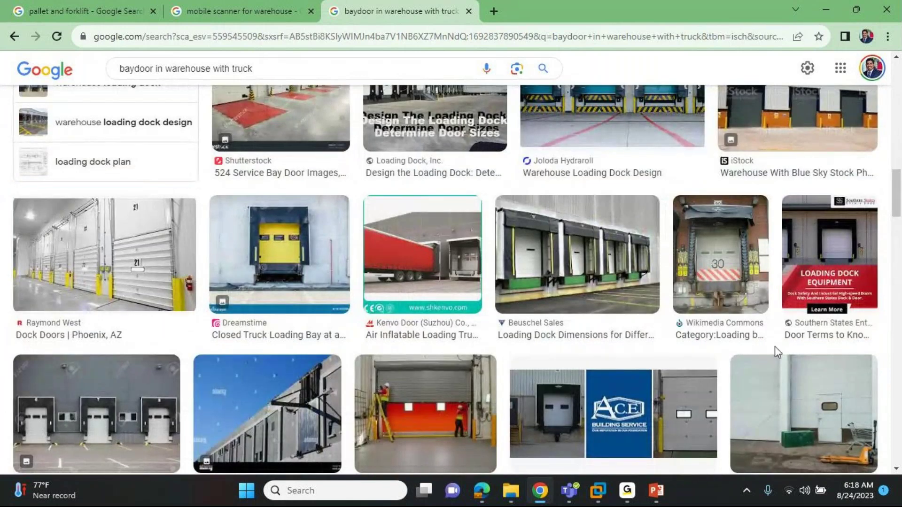
scroll(757, 373, "down", 2)
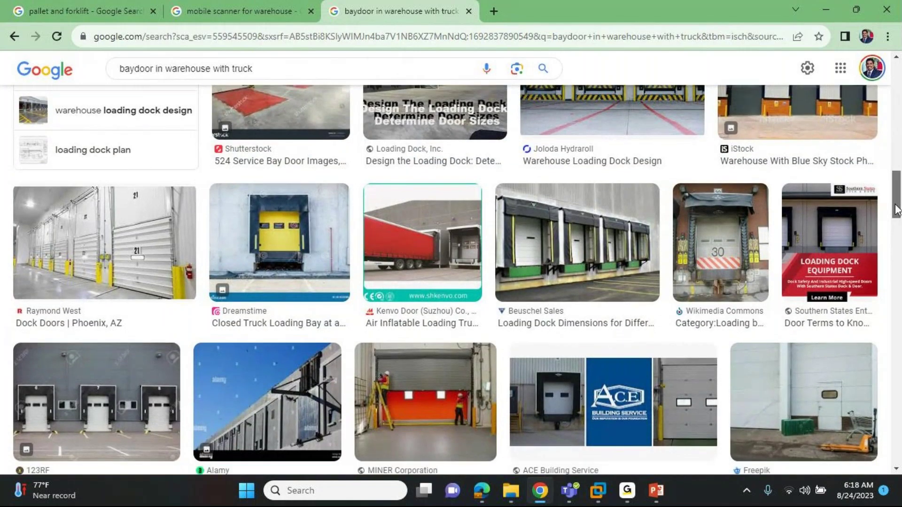
left_click_drag(899, 208, 900, 238)
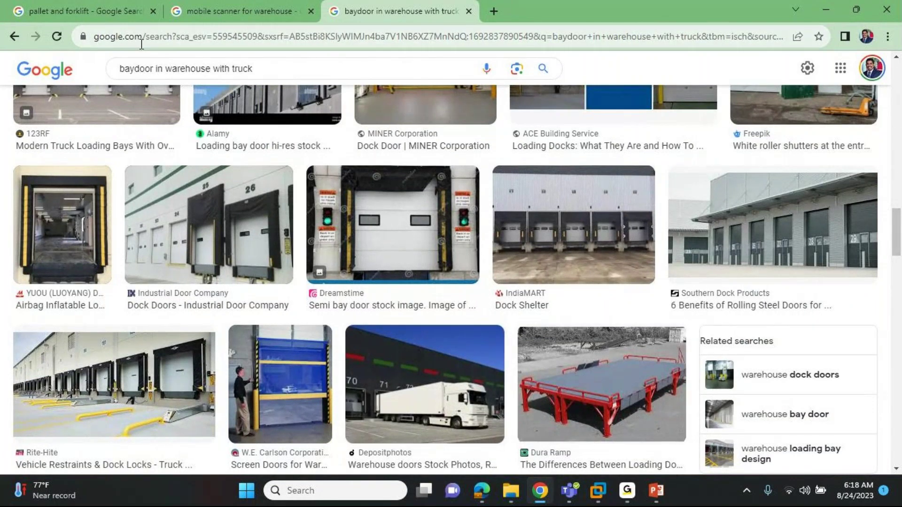
left_click(107, 20)
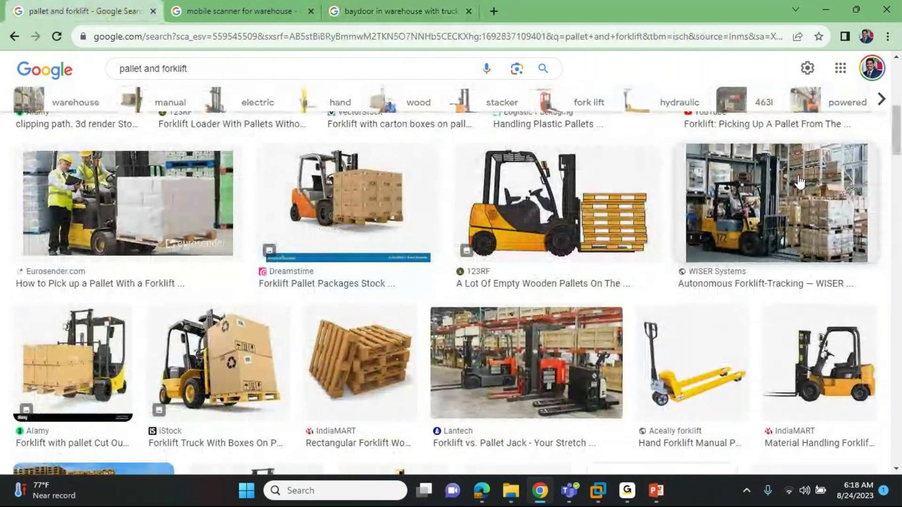
- Switch back to Finance and Operations and start Purchase Put-away on the mobile device page
key("alt+Tab")
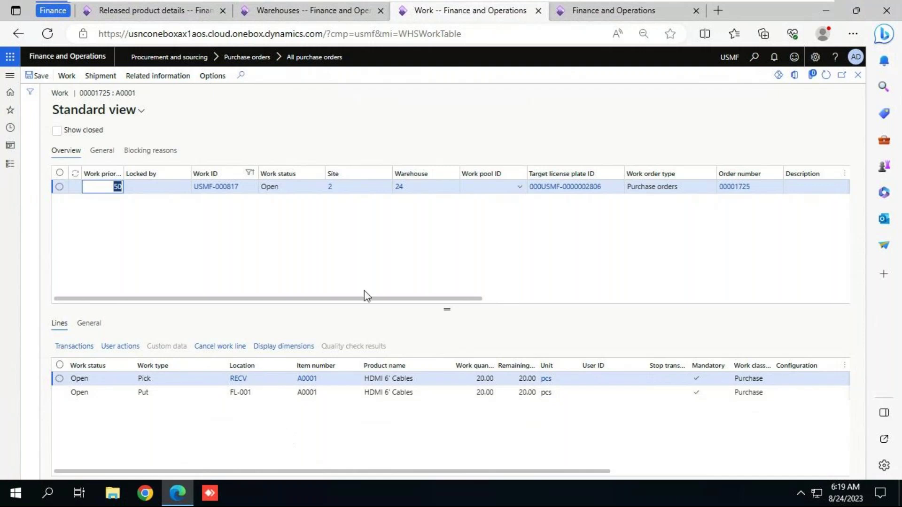
left_click(596, 13)
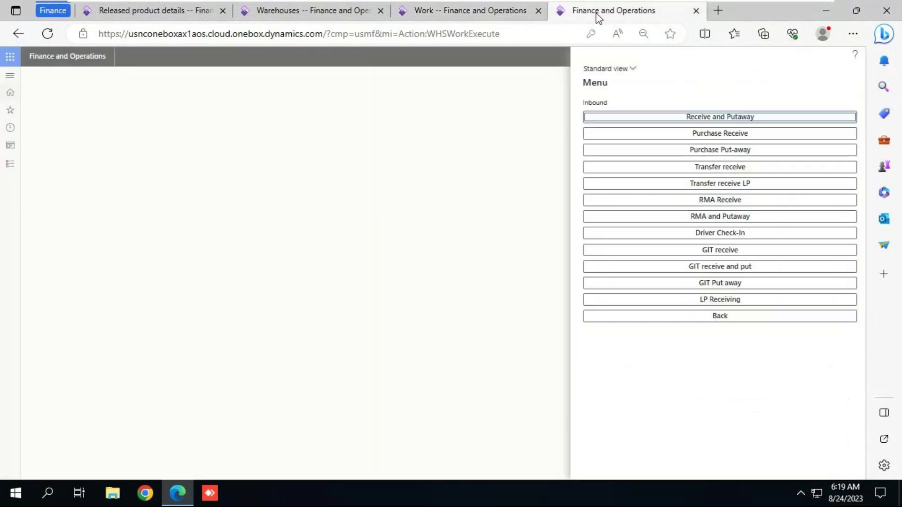
left_click(730, 152)
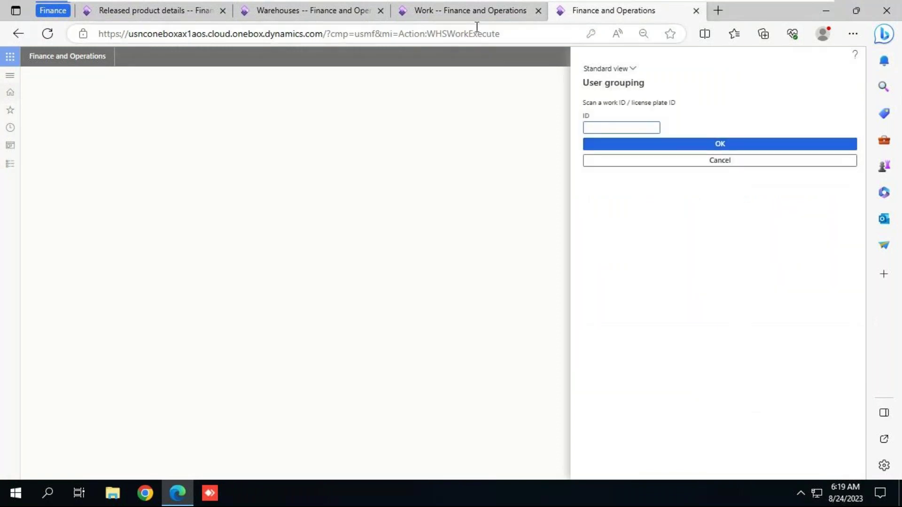
- Compare the put-away prompt for a work ID or license plate ID with the matching fields on the work record
left_click(463, 13)
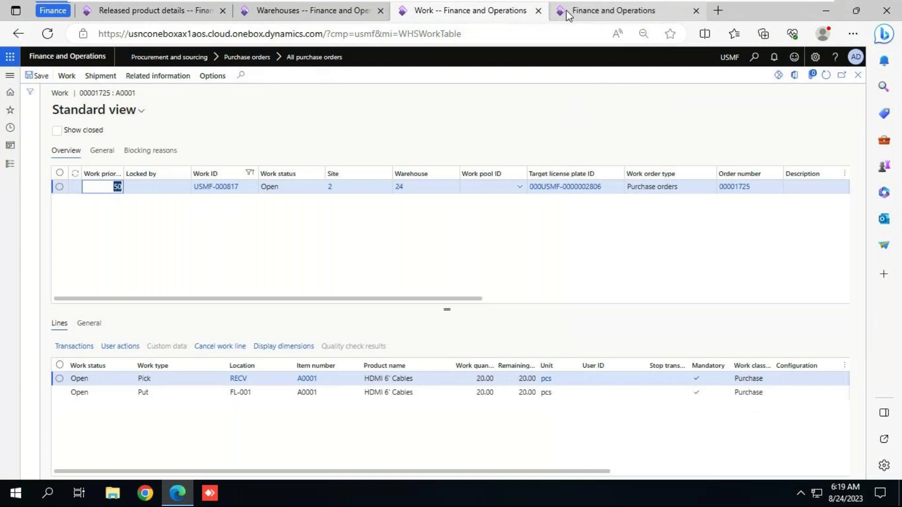
left_click(596, 11)
left_click_drag(631, 102, 681, 102)
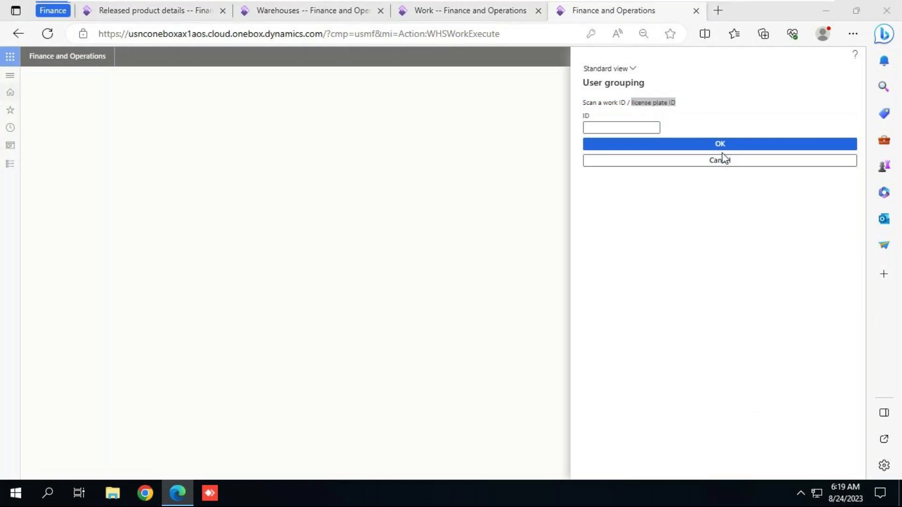
left_click(447, 11)
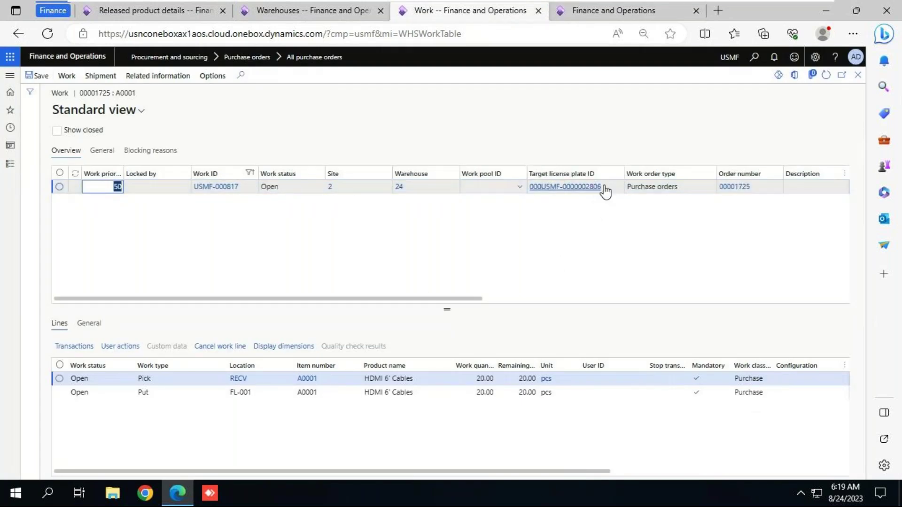
left_click(604, 13)
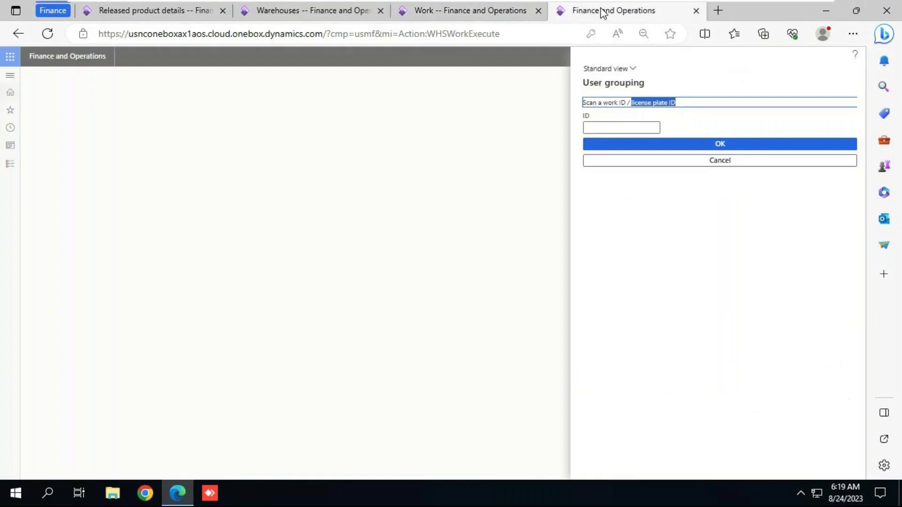
left_click_drag(624, 99, 604, 105)
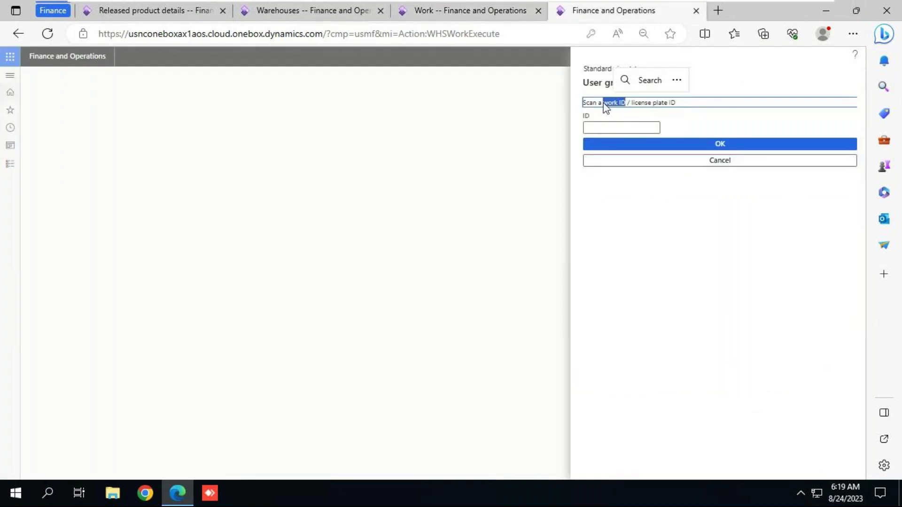
- Copy work ID USMF-000817 from the work record and submit it as the ID on the put-away screen
left_click(430, 19)
left_click(246, 192)
left_click_drag(246, 193, 195, 195)
key("ctrl+c")
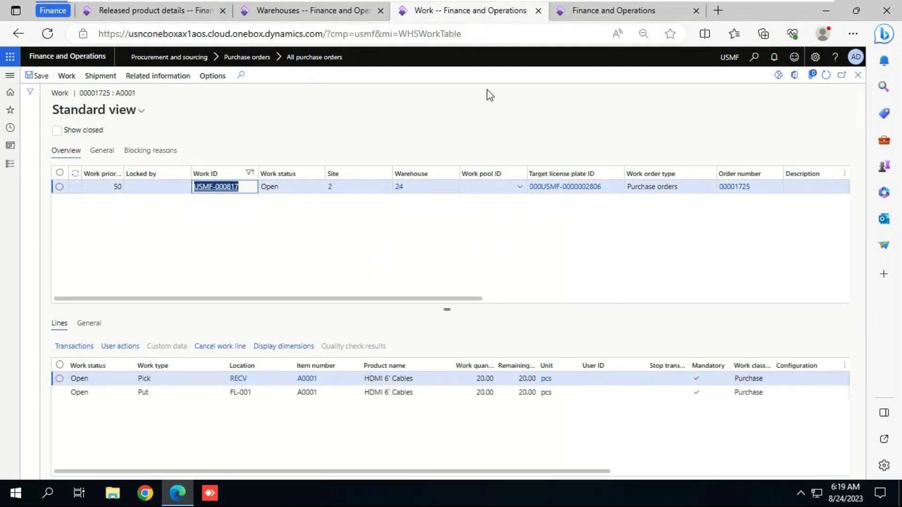
left_click(614, 11)
left_click(614, 126)
key("ctrl+v")
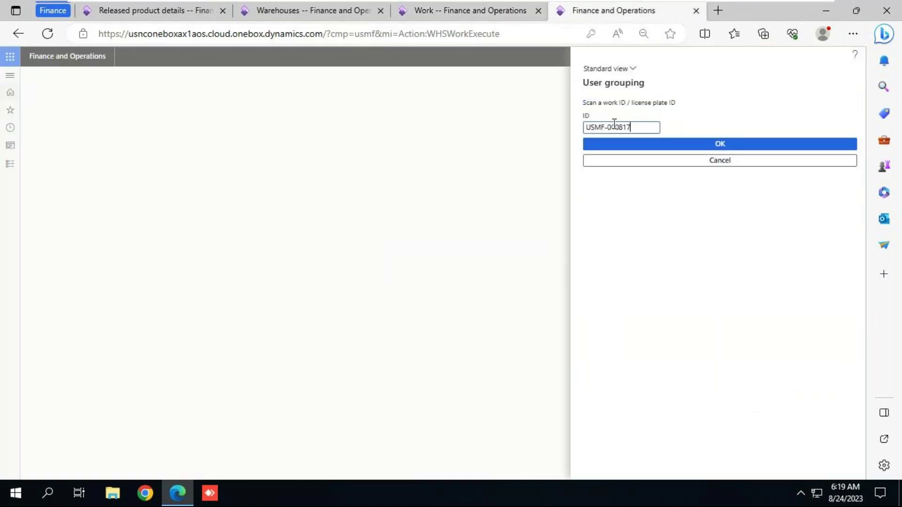
left_click(726, 146)
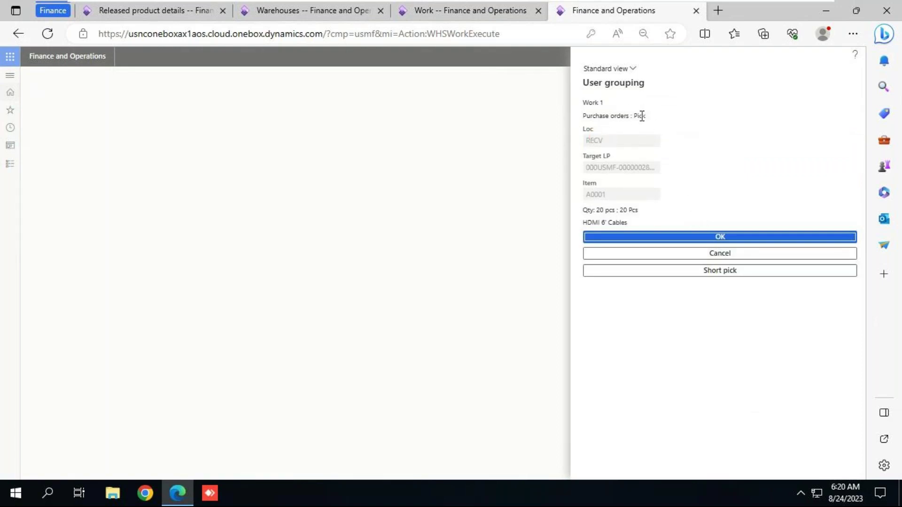
- Confirm the pick of 20 pcs of item A0001 from RECV and refresh the work record to check its status
left_click(722, 238)
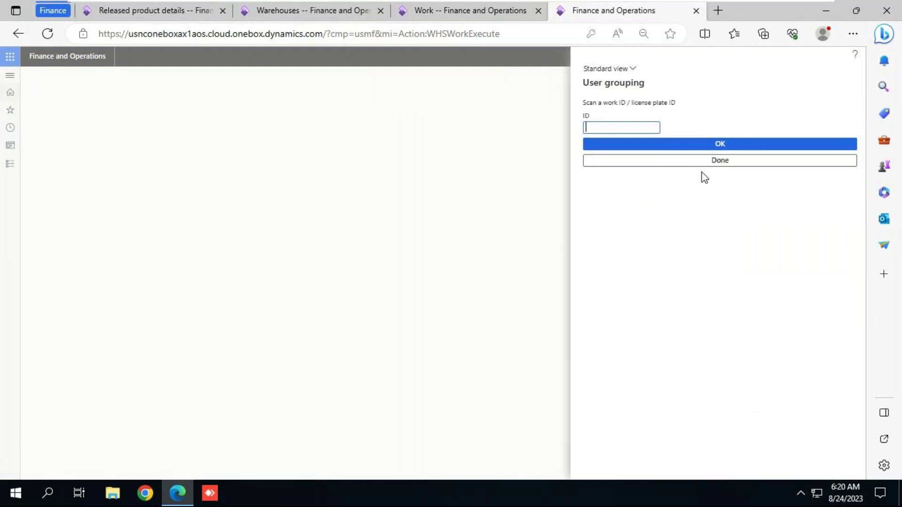
left_click(457, 13)
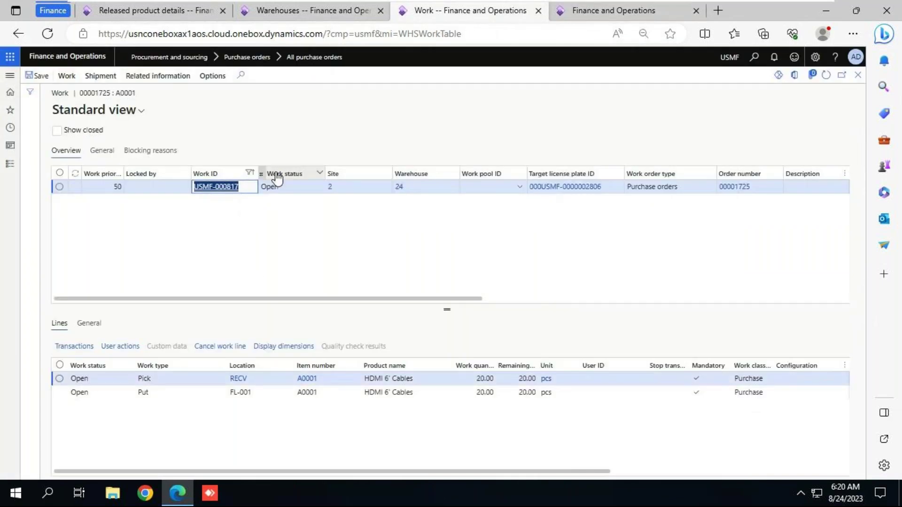
left_click(826, 75)
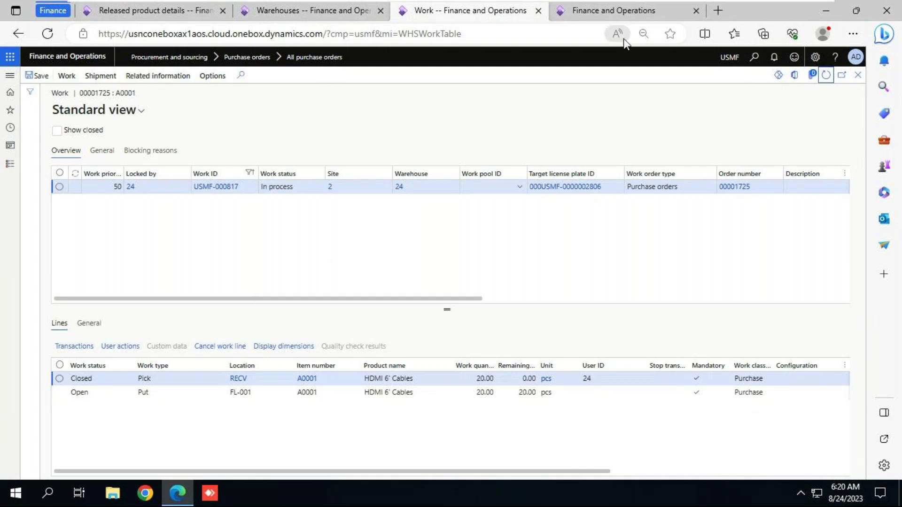
- Finish the user grouping on the mobile device page and confirm the put of 20 pcs of HDMI 6' Cables to location FL-001
left_click(623, 12)
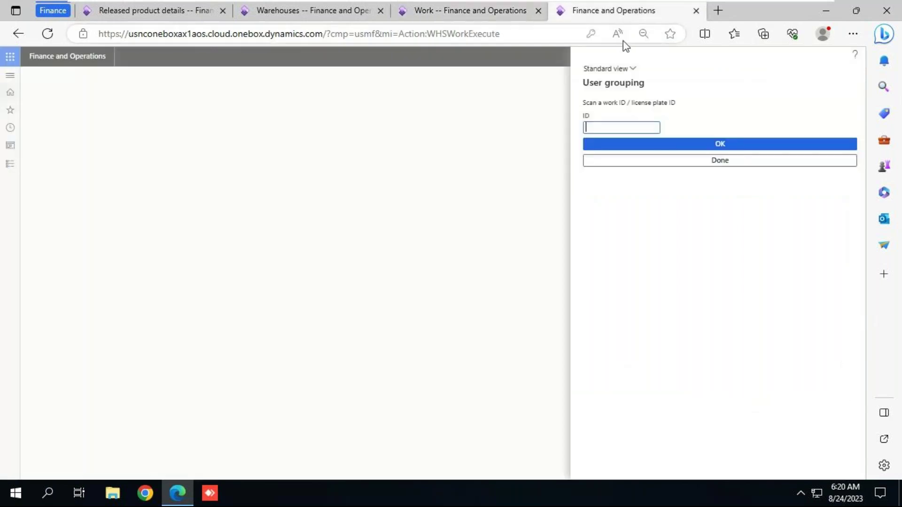
left_click(719, 165)
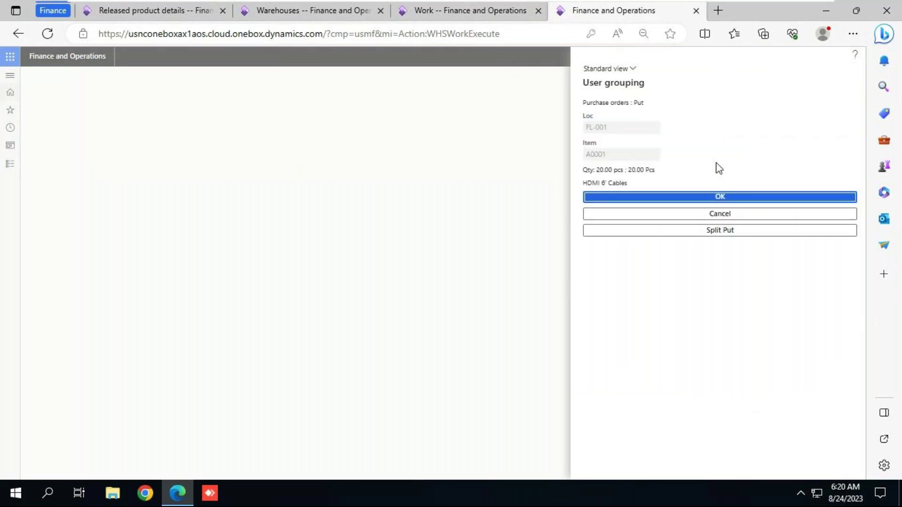
left_click_drag(597, 127, 680, 162)
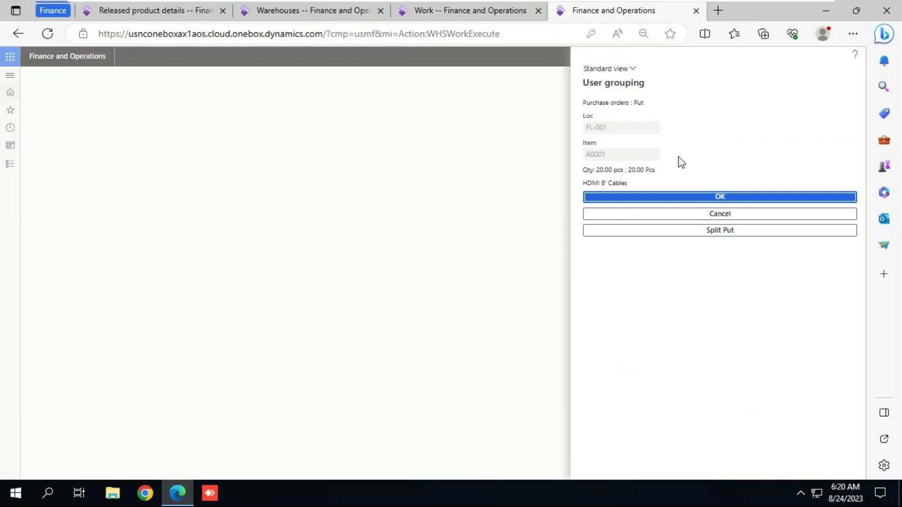
left_click(723, 196)
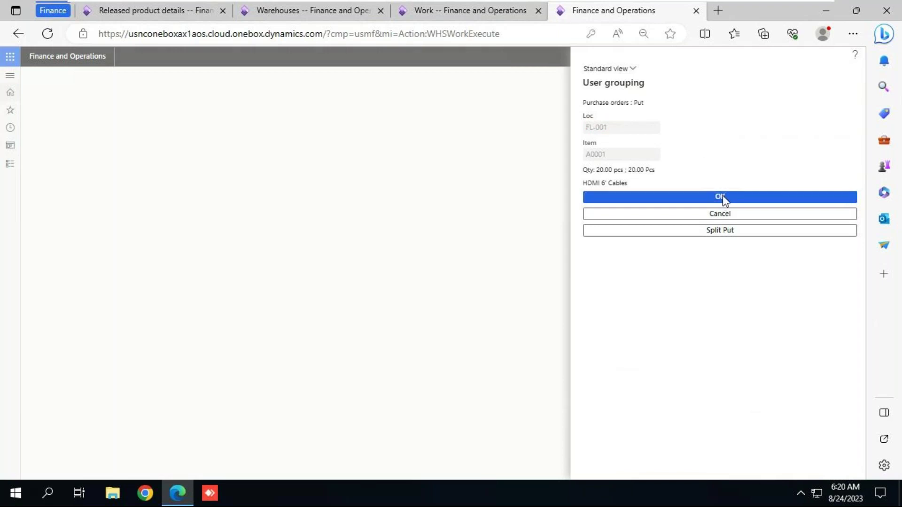
- Refresh the work record to review the pick and put statuses, then close it to return to the purchase order
left_click(465, 18)
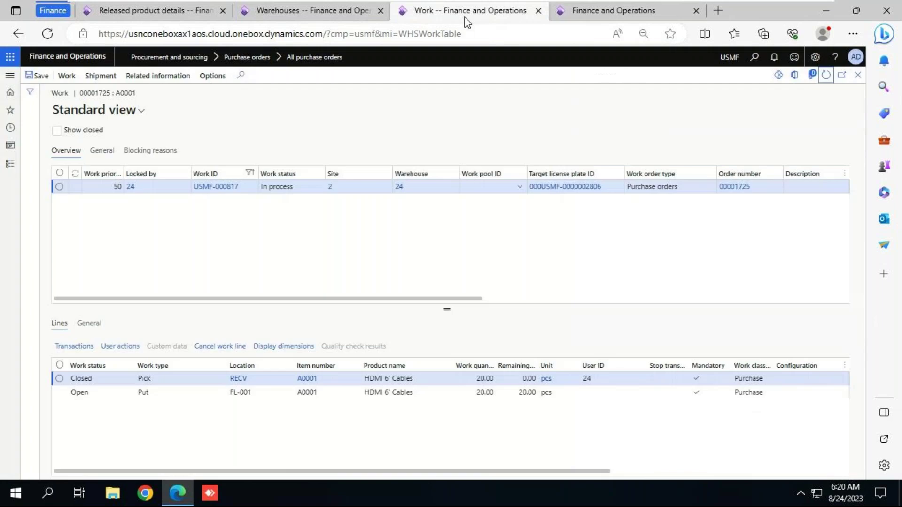
left_click(825, 76)
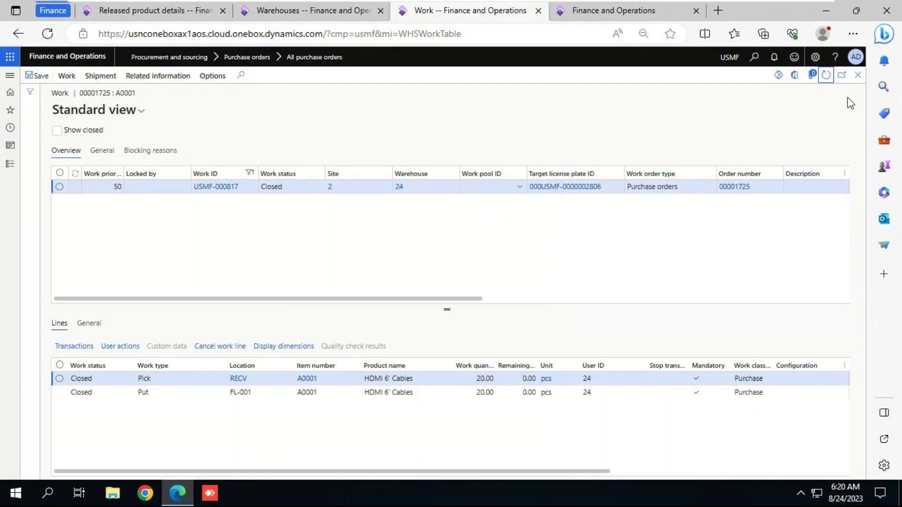
left_click(857, 76)
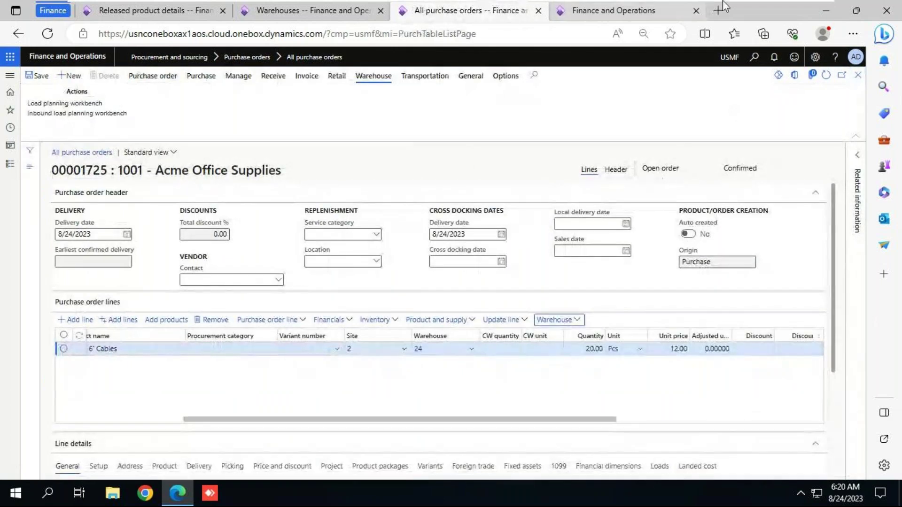
- Switch to the PowerPoint notes and add the lines "Work created" and "Work complated" below "Load created"
key("alt+Tab")
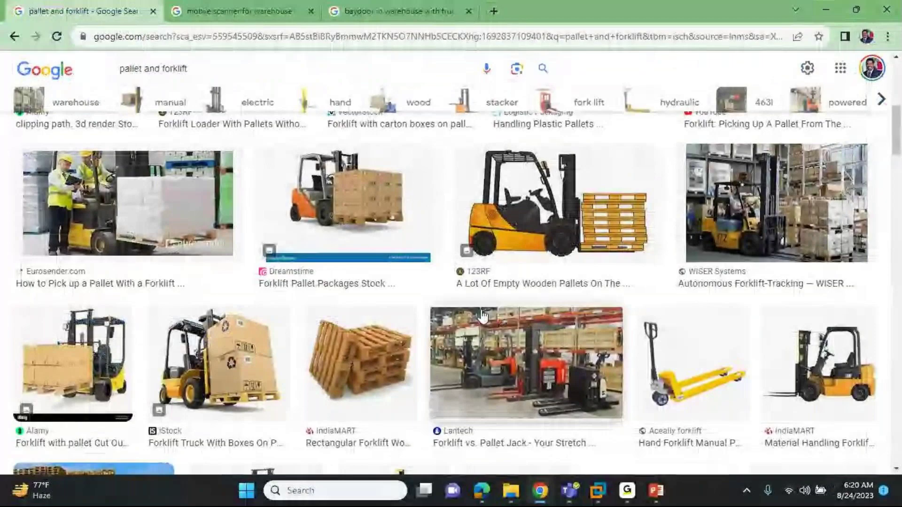
key("alt+Tab")
key("alt+Tab")
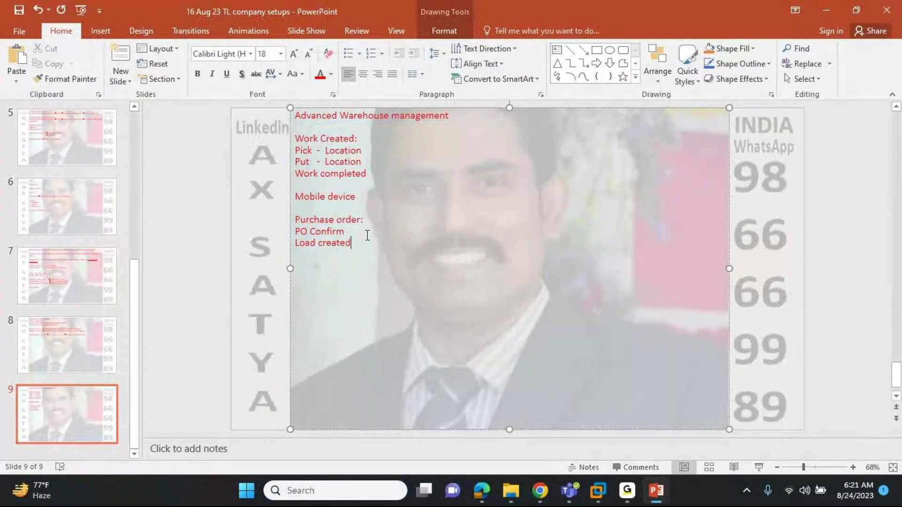
left_click(365, 235)
left_click(364, 243)
key("Return")
type("Work created")
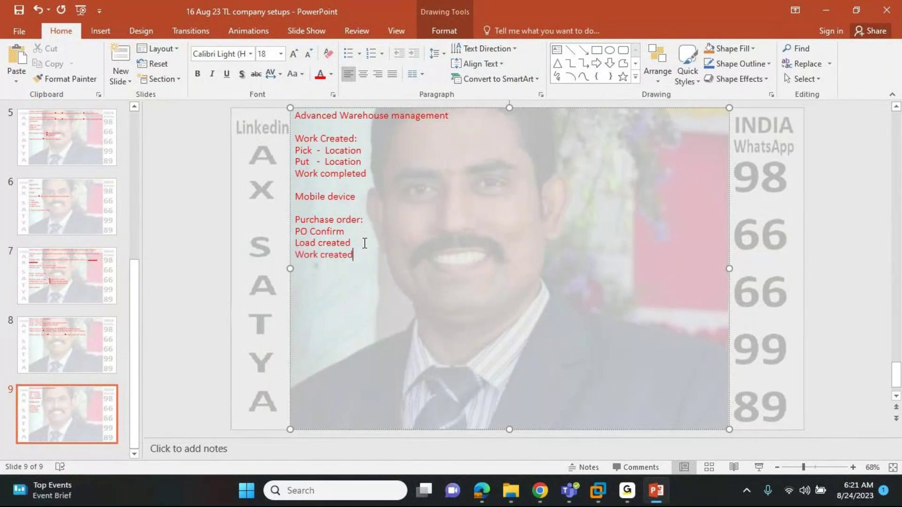
key("Return")
type("Work complated")
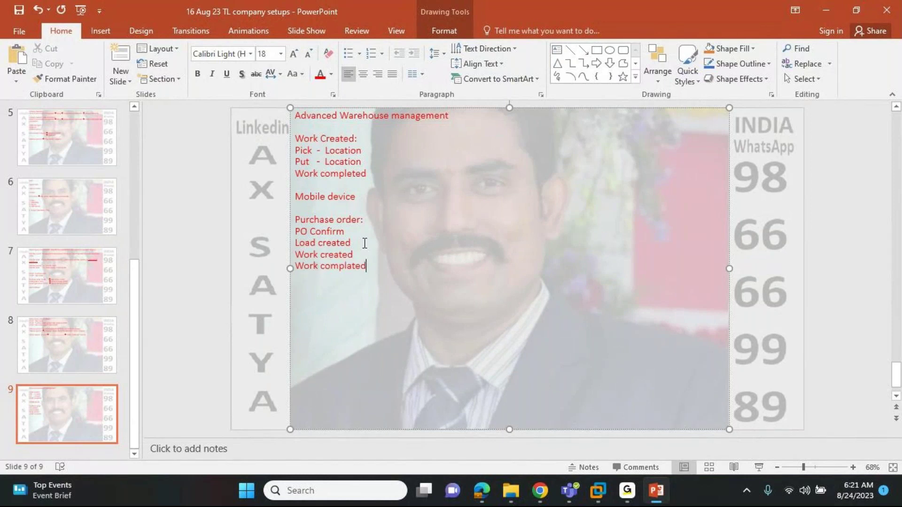
- Correct the spelling of the last note line on the slide to "Work completed"
left_click_drag(371, 267, 295, 243)
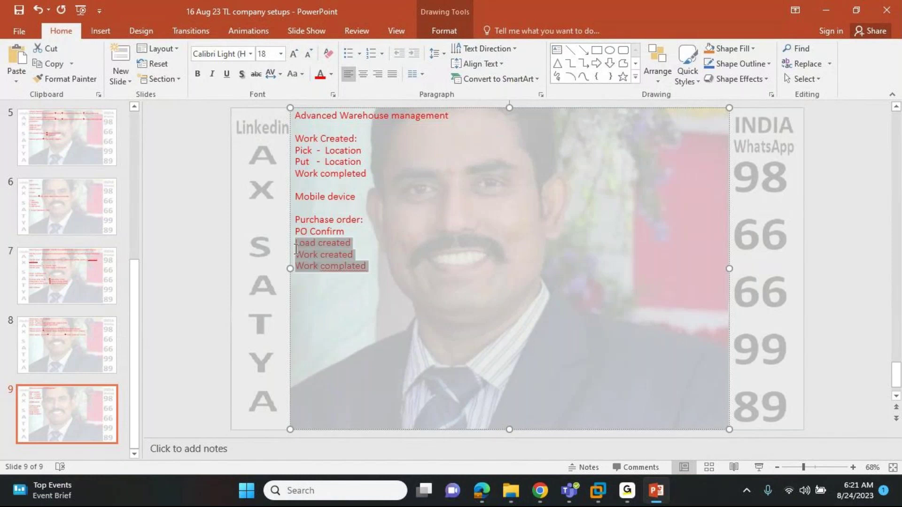
left_click(381, 272)
key("Left")
key("Left")
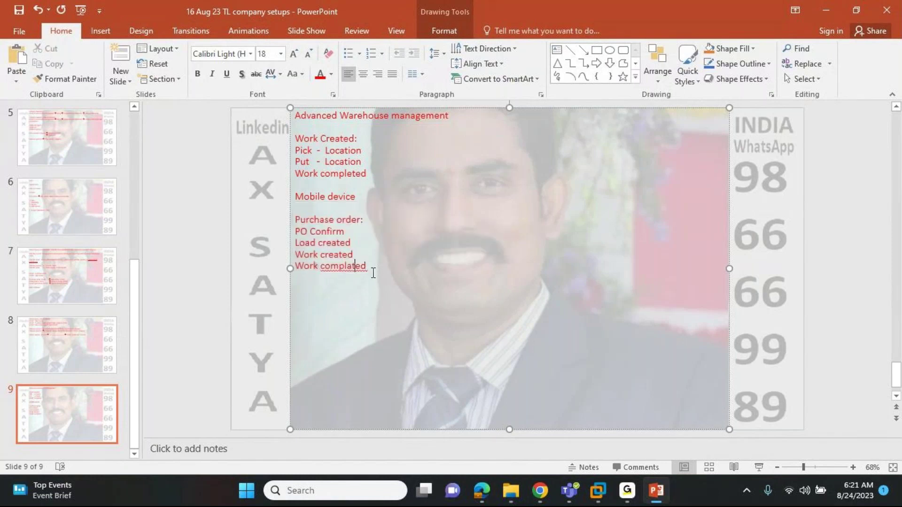
key("BackSpace")
type("e")
- Add "Product receipt" after "Work completed" in the purchase order notes
left_click_drag(369, 266, 293, 242)
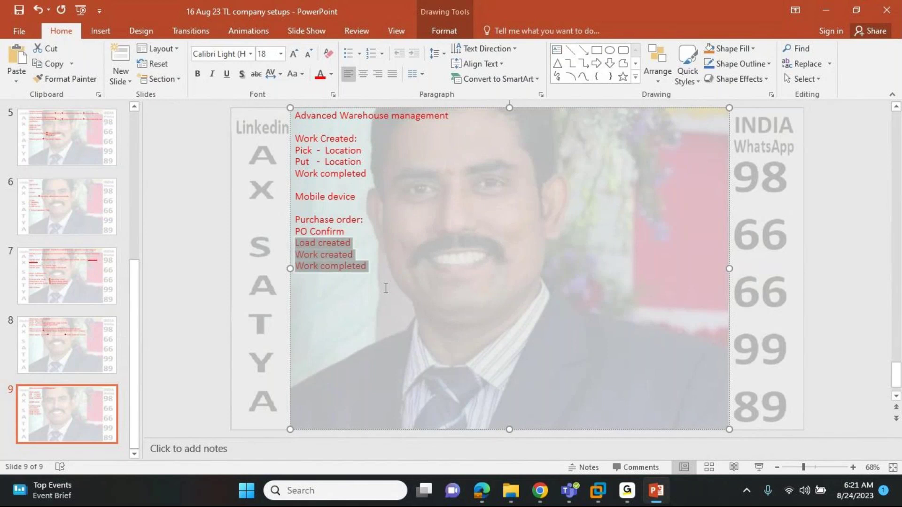
left_click(376, 266)
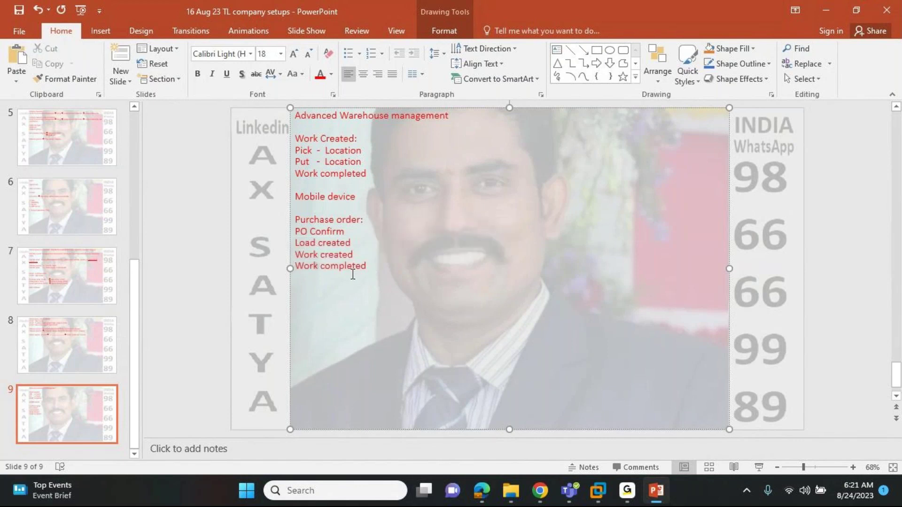
type("Product receipt")
- Switch to the purchase order in Finance and Operations and display the loads in the HDMI 6' Cables line details
key("alt+Tab")
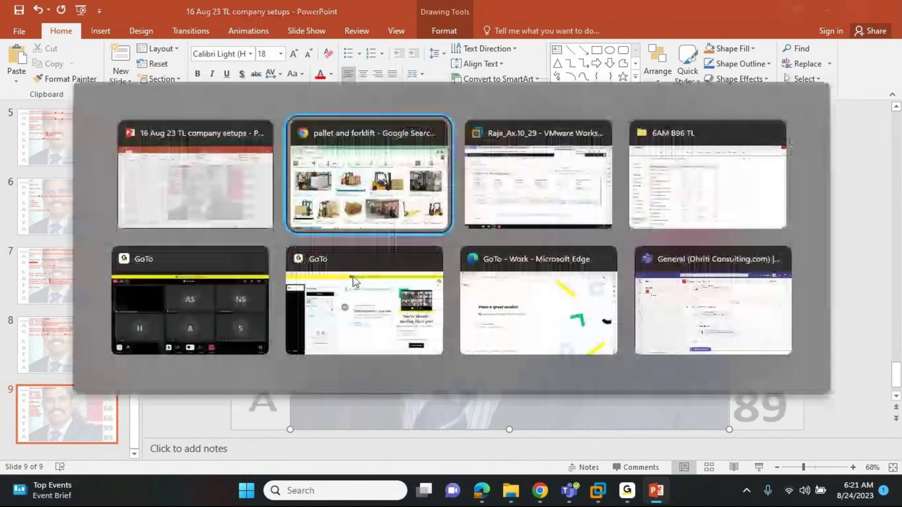
key("alt+Tab")
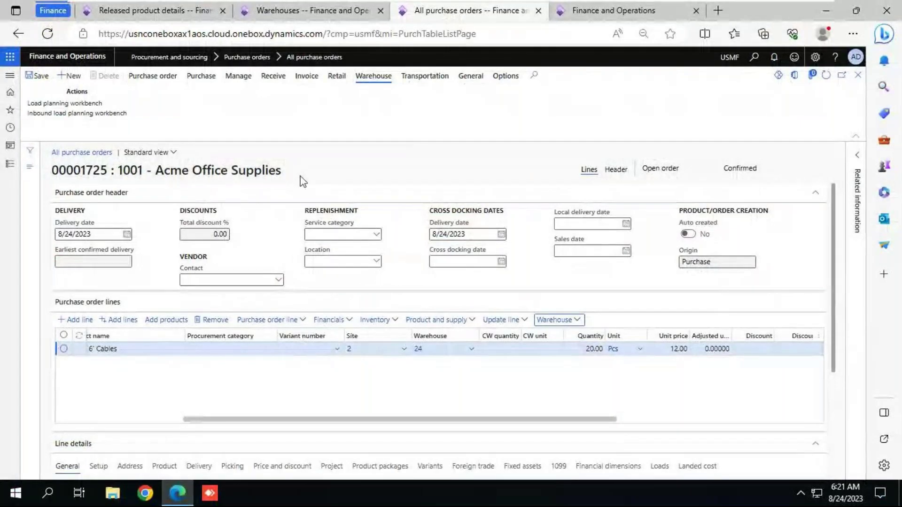
left_click(282, 78)
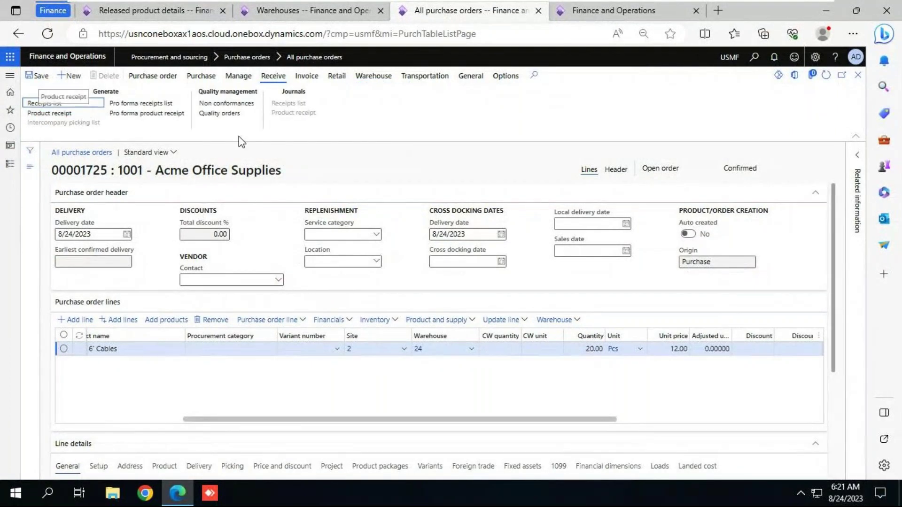
left_click_drag(832, 335, 845, 398)
scroll(641, 297, "up", 1)
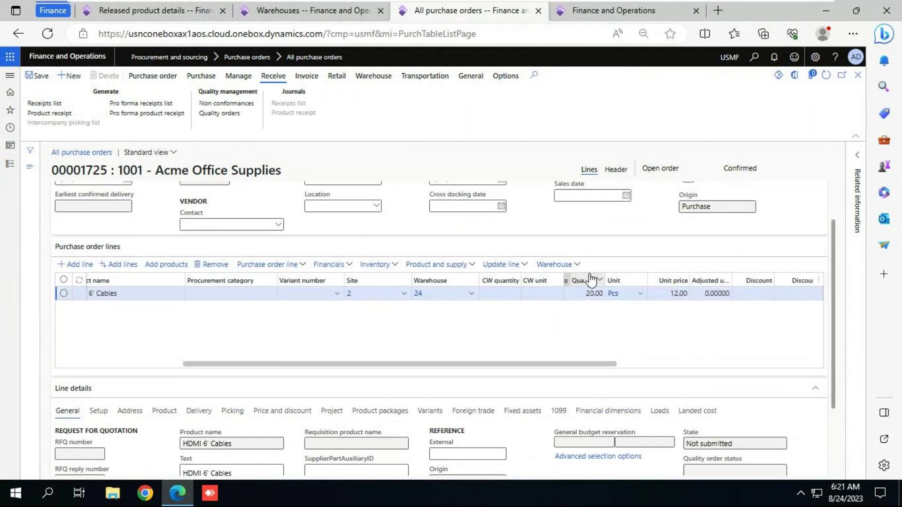
left_click(579, 266)
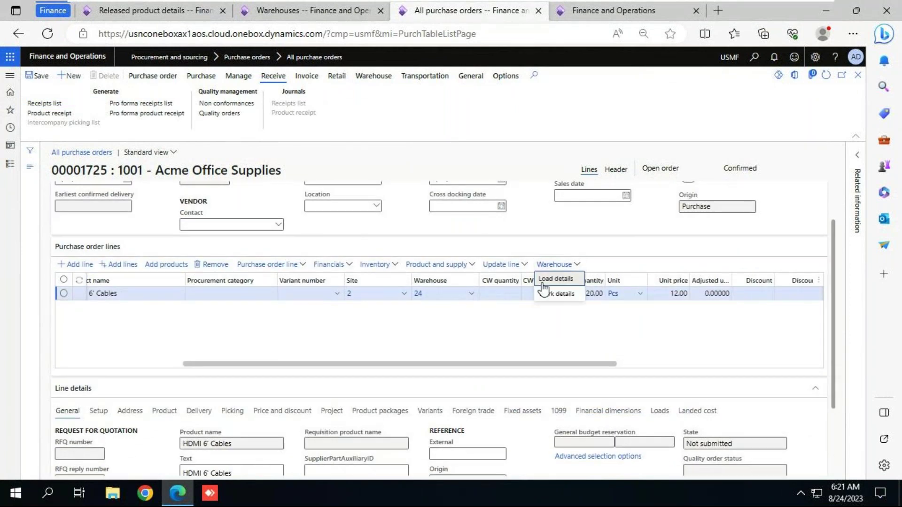
left_click_drag(837, 328, 836, 394)
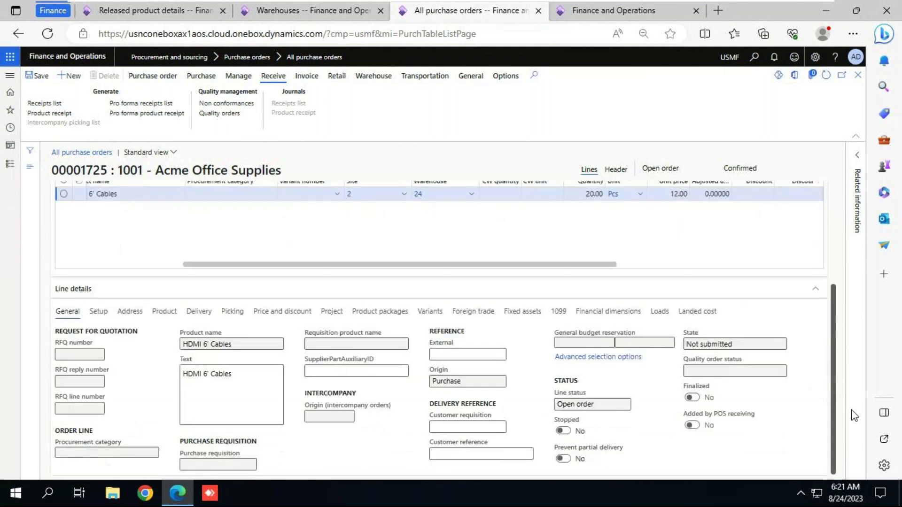
left_click(659, 312)
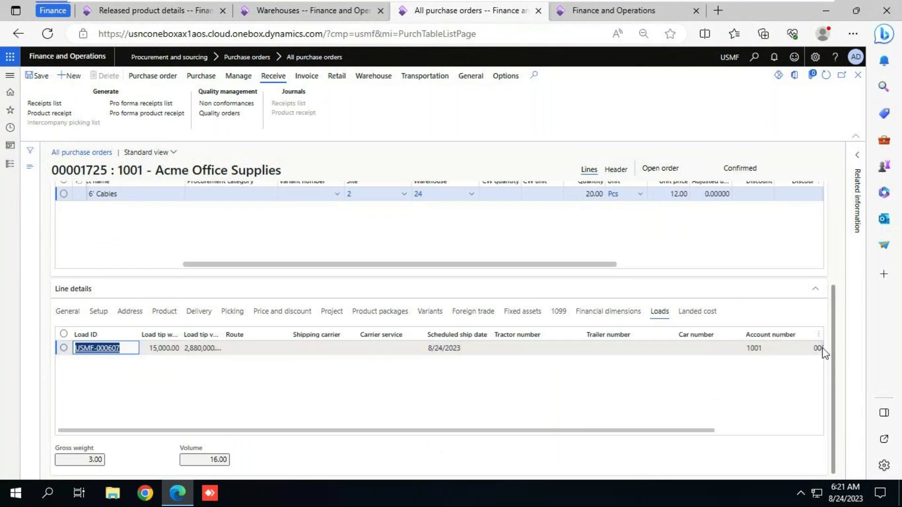
- Open the load record linked to the purchase order line and confirm its inbound shipment
scroll(830, 330, "up", 2)
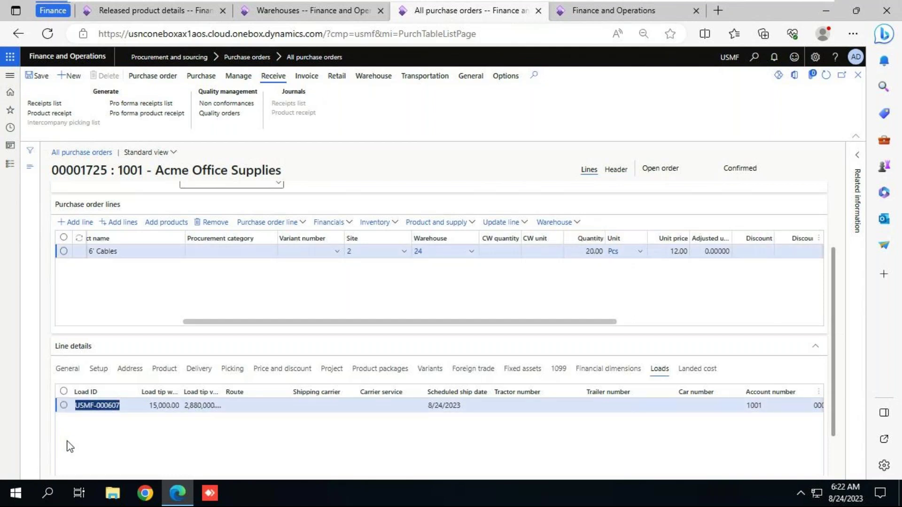
left_click(580, 223)
left_click(580, 223)
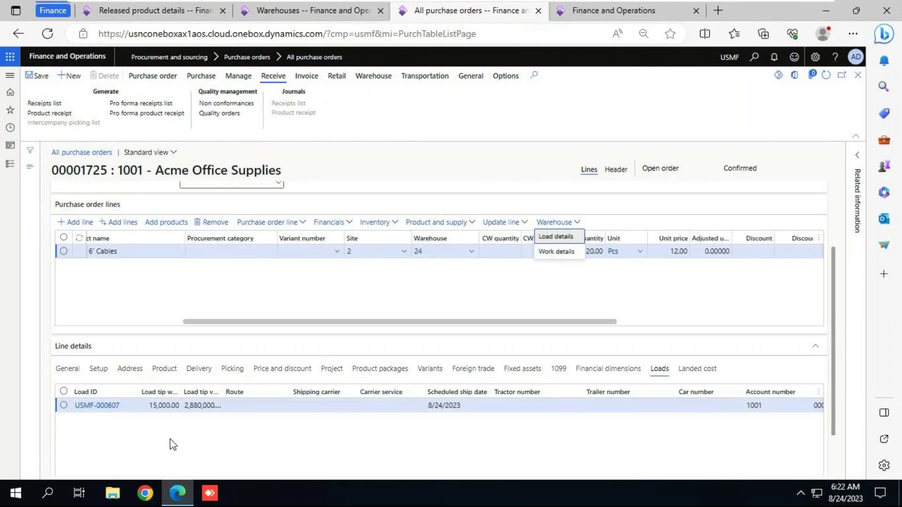
left_click(100, 412)
left_click(100, 409)
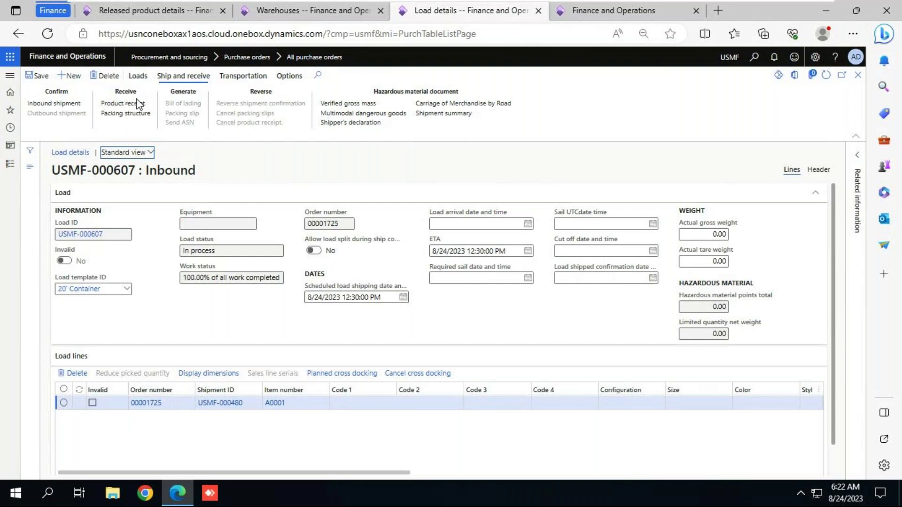
left_click(57, 103)
- Post the load's product receipt with document date 8/24/2023, then close the load details to return to the purchase order
left_click(127, 107)
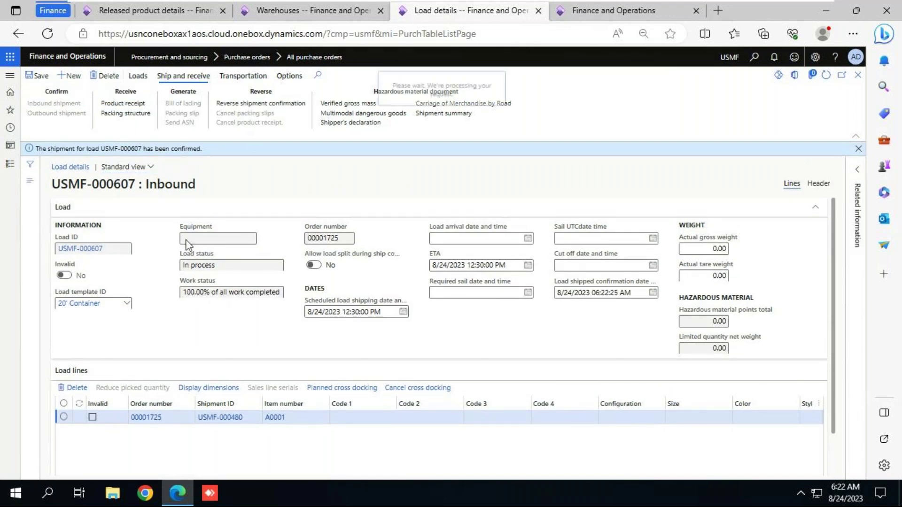
left_click(422, 278)
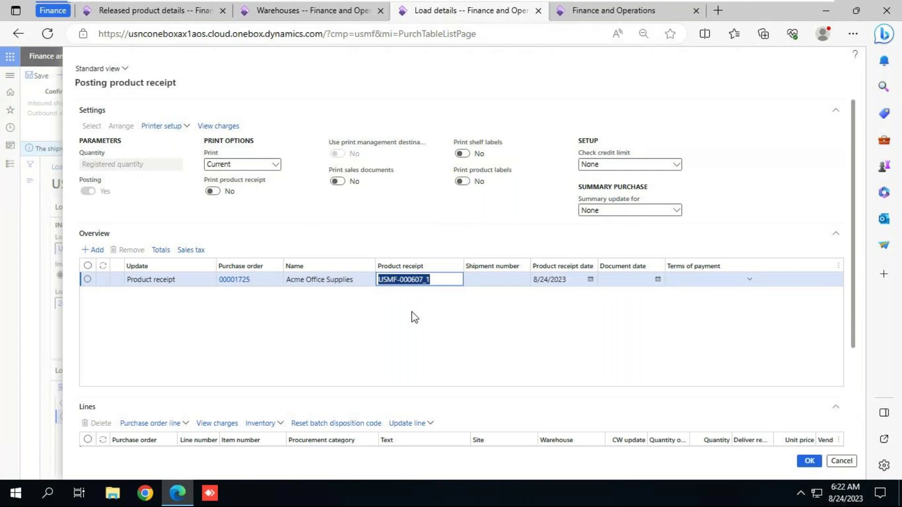
key("Tab")
key("Tab")
key("Tab")
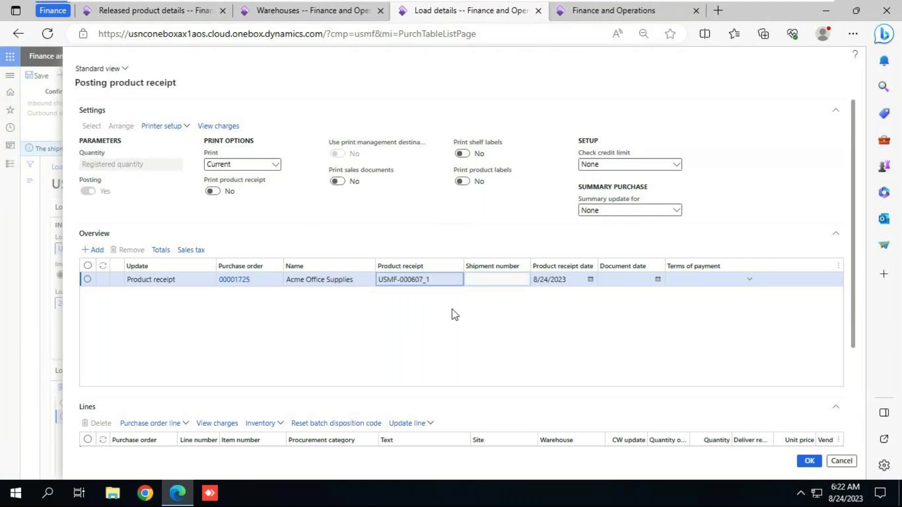
type("t")
key("Tab")
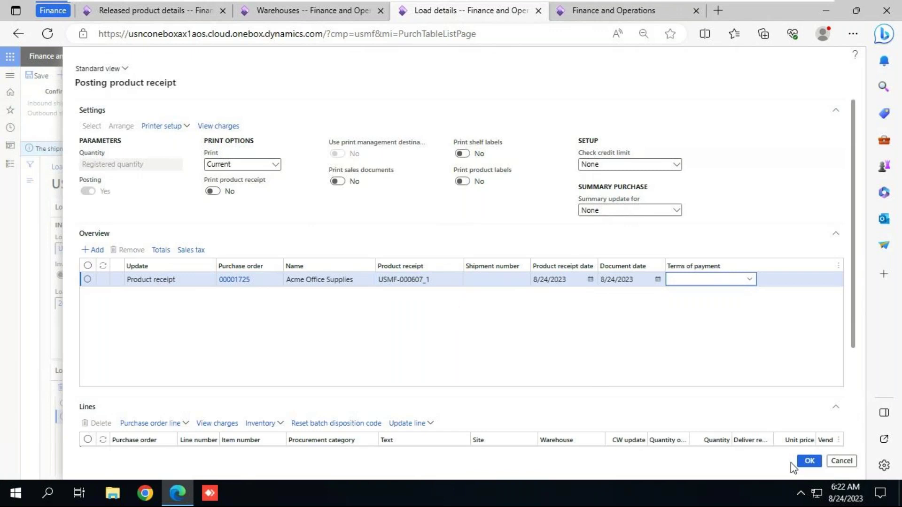
left_click(809, 461)
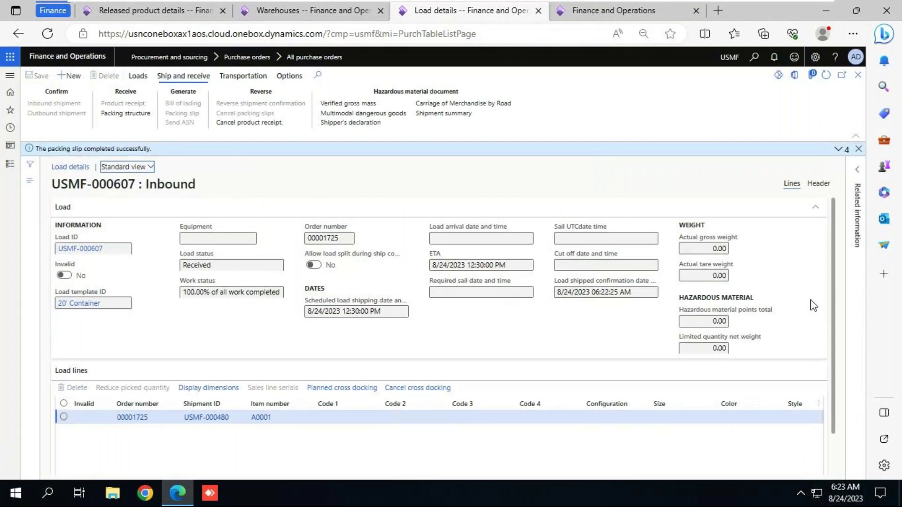
left_click(857, 75)
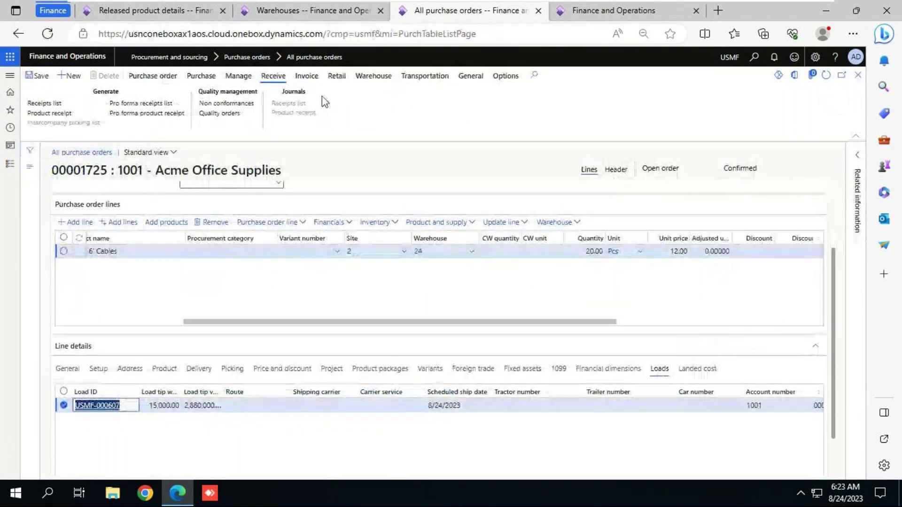
- Generate a vendor invoice from the purchase order with number VI-1725 and invoice date 8/24/2023
left_click(306, 76)
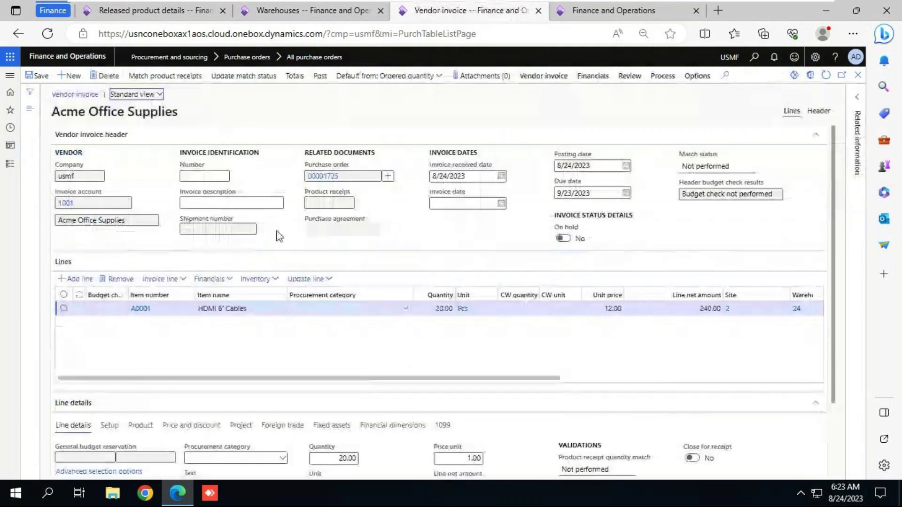
type("VI-17")
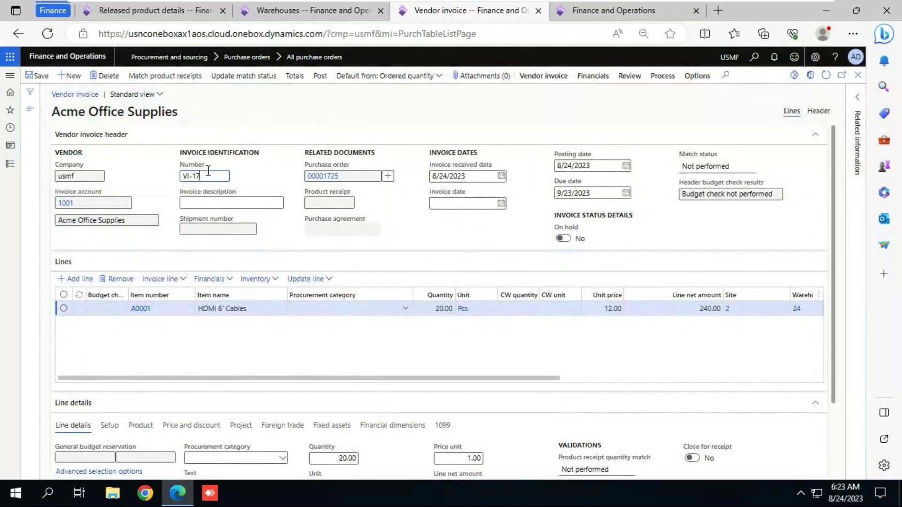
type("25")
key("Tab")
key("Tab")
key("Tab")
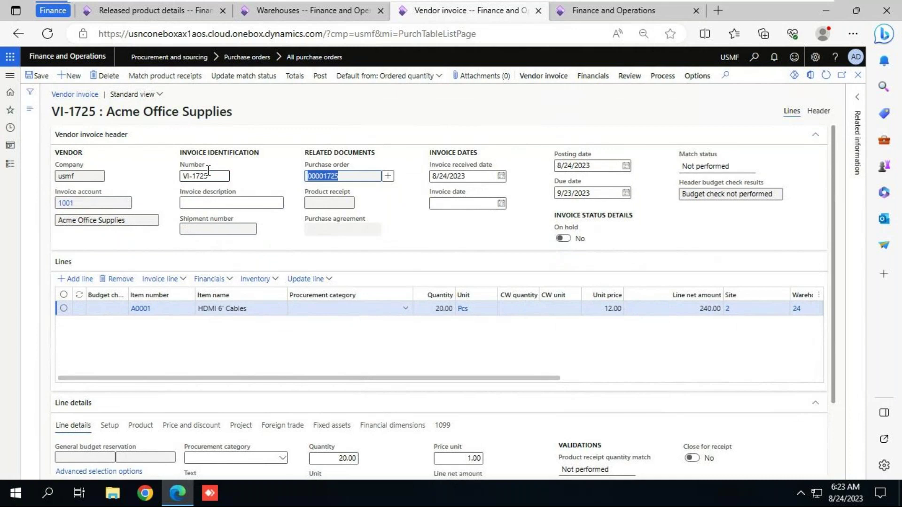
key("Tab")
key("Tab")
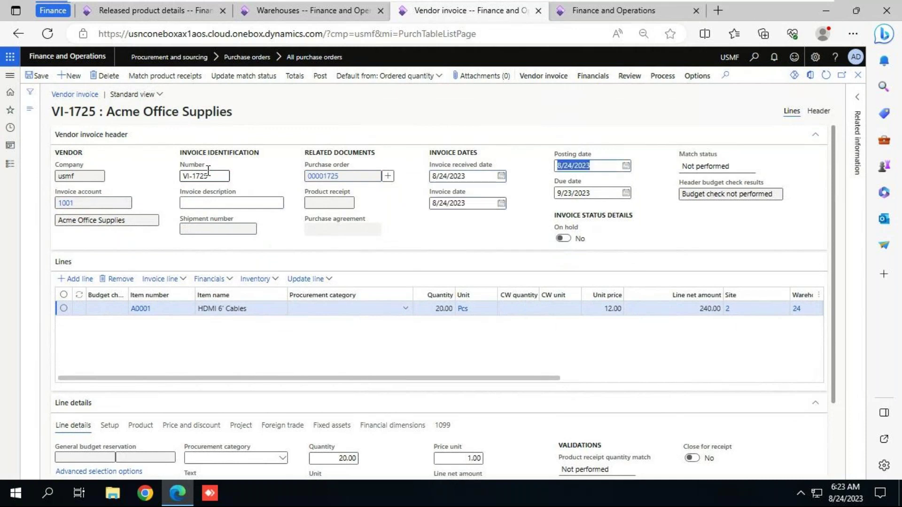
- Update the vendor invoice's match status and post the invoice
left_click(244, 76)
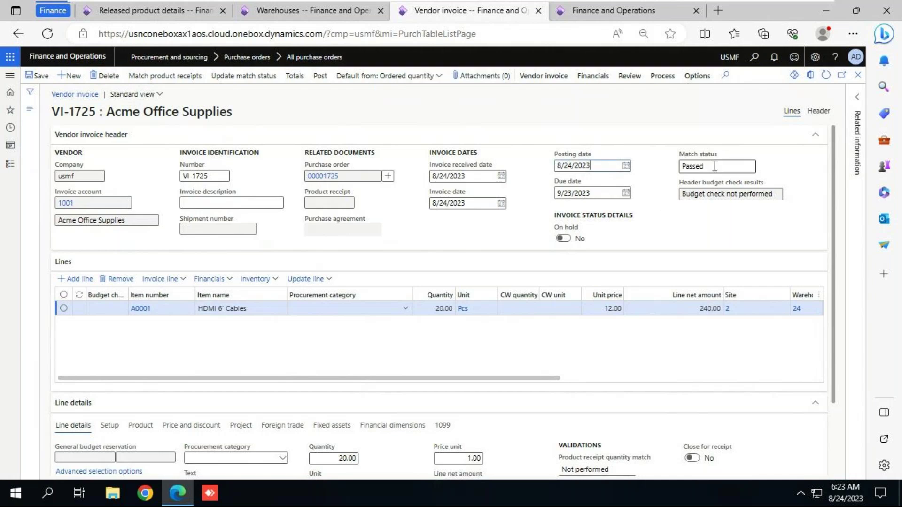
left_click(321, 76)
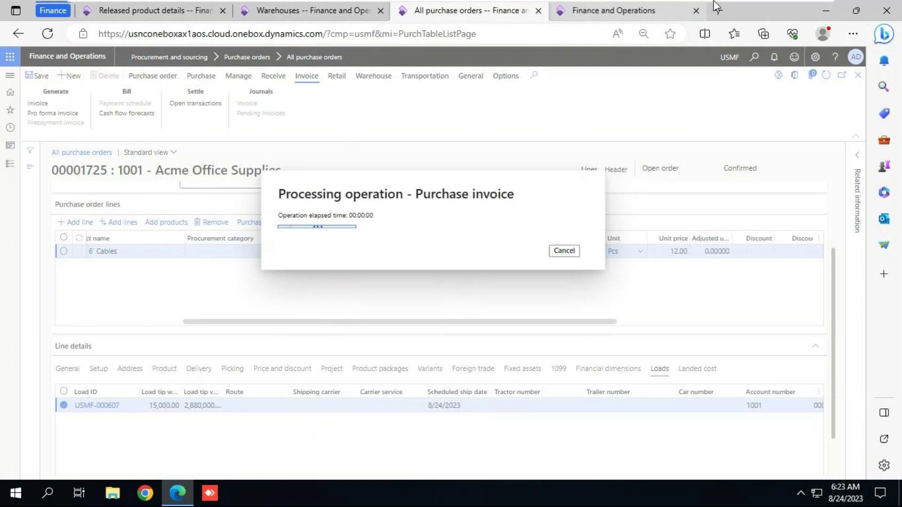
- Switch to the PowerPoint notes and add the line "Vendor invoice" below "Product receipt"
left_click(742, 1)
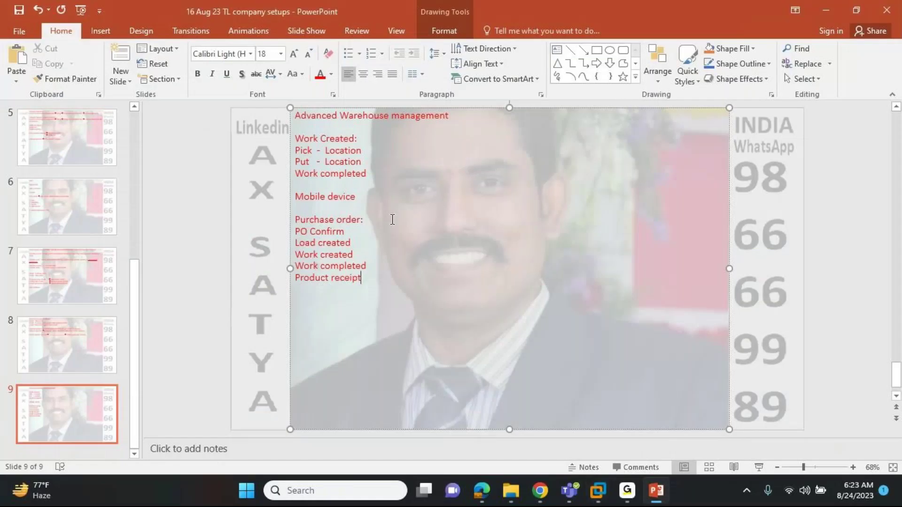
left_click_drag(371, 266, 295, 242)
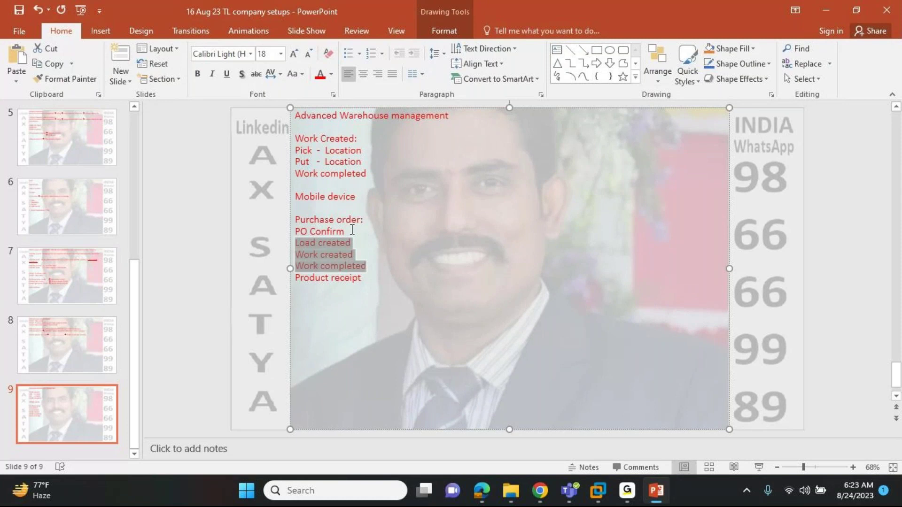
left_click(382, 261)
left_click_drag(365, 267, 295, 243)
left_click(357, 245)
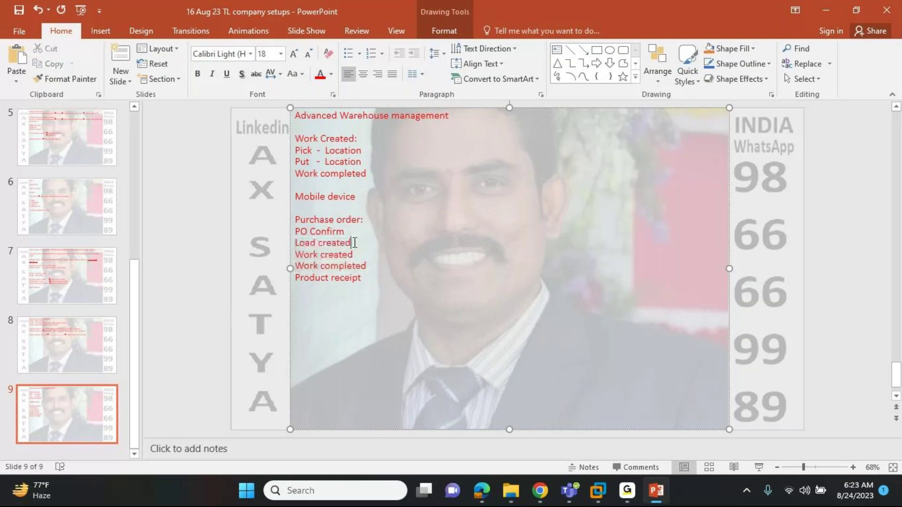
left_click(375, 266)
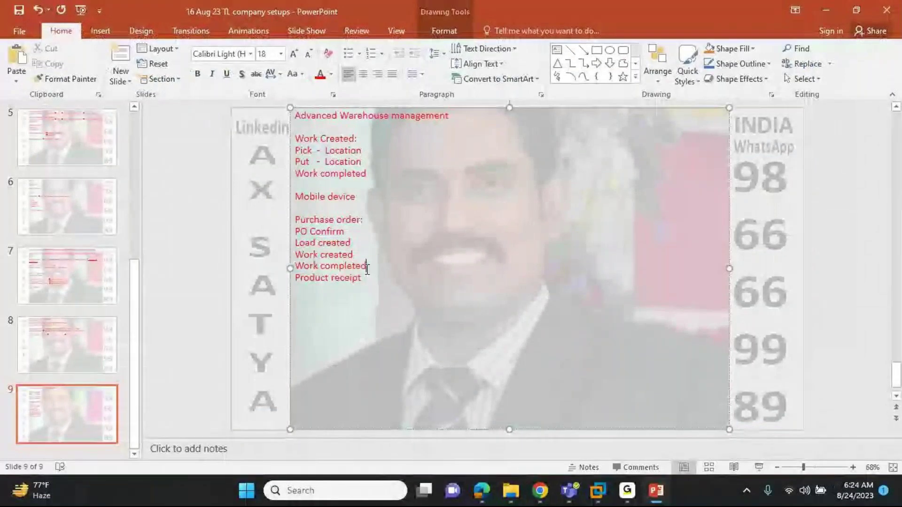
left_click_drag(367, 266, 296, 241)
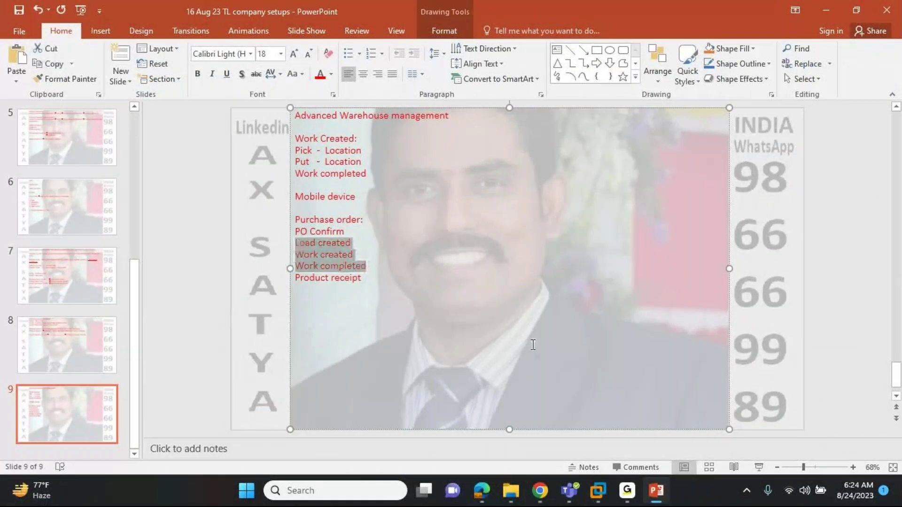
left_click(370, 284)
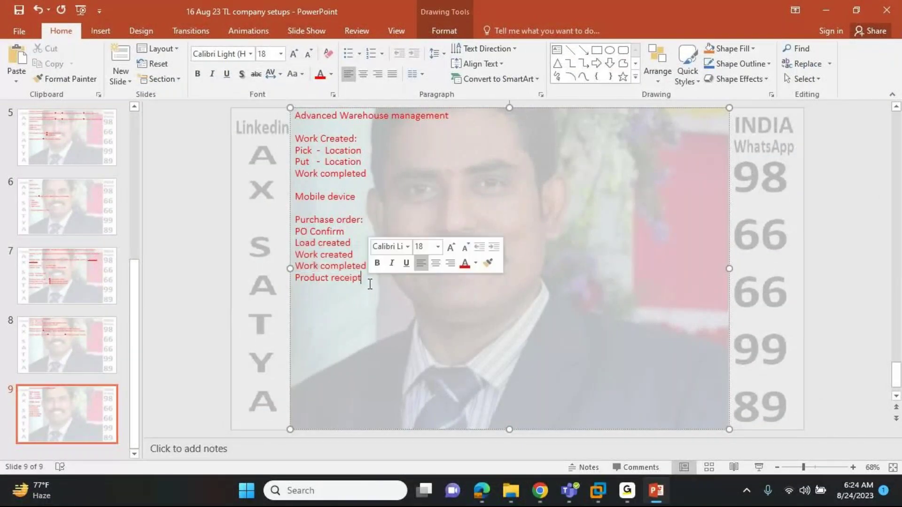
type("Vendor invoice")
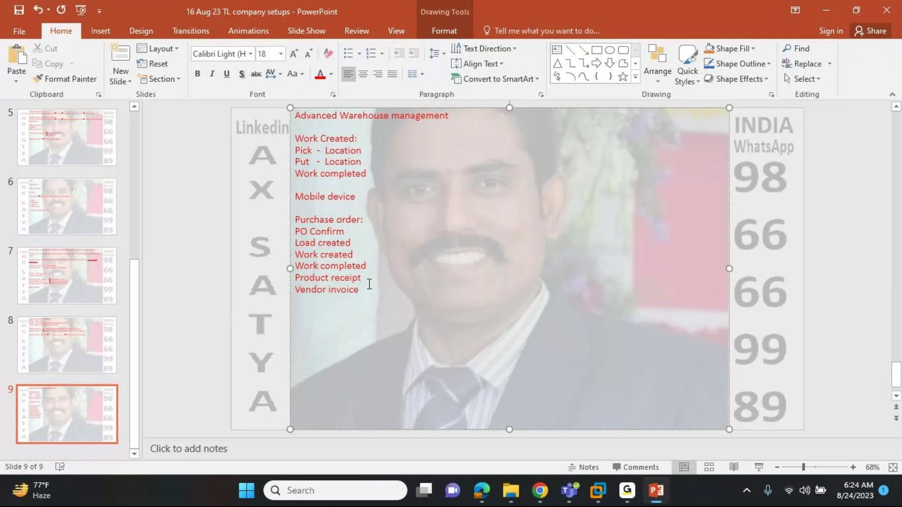
- Add "Location directive" after a blank line below "Vendor invoice" and switch back to the purchase order in Finance and Operations
key("alt+Tab")
right_click(353, 227)
right_click(354, 239)
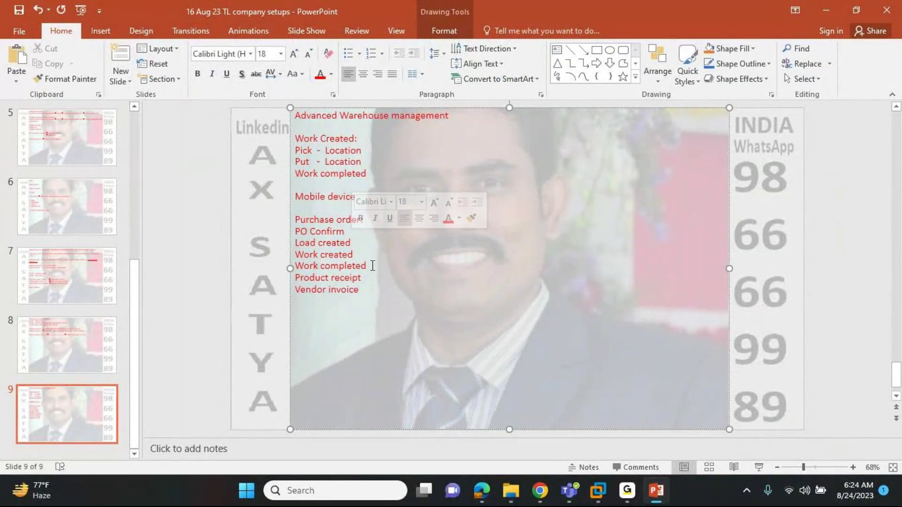
left_click_drag(353, 244, 284, 243)
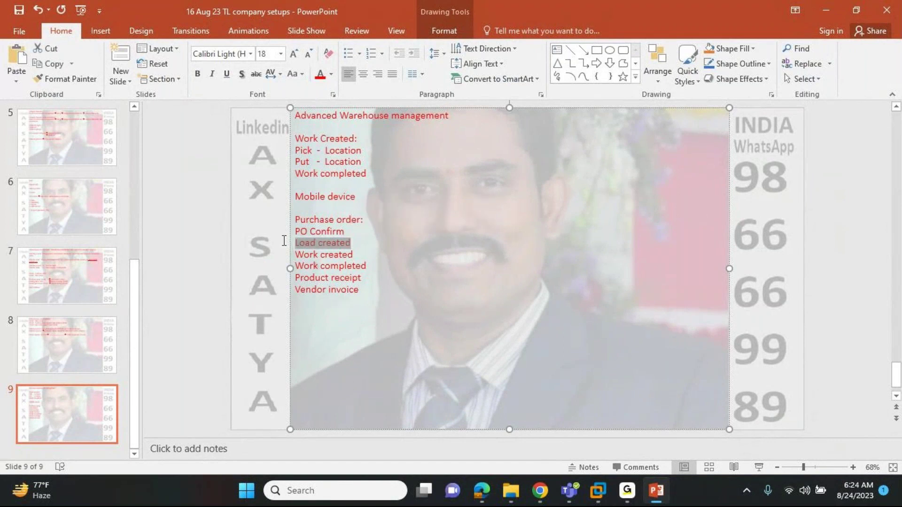
left_click(358, 252)
left_click(377, 269)
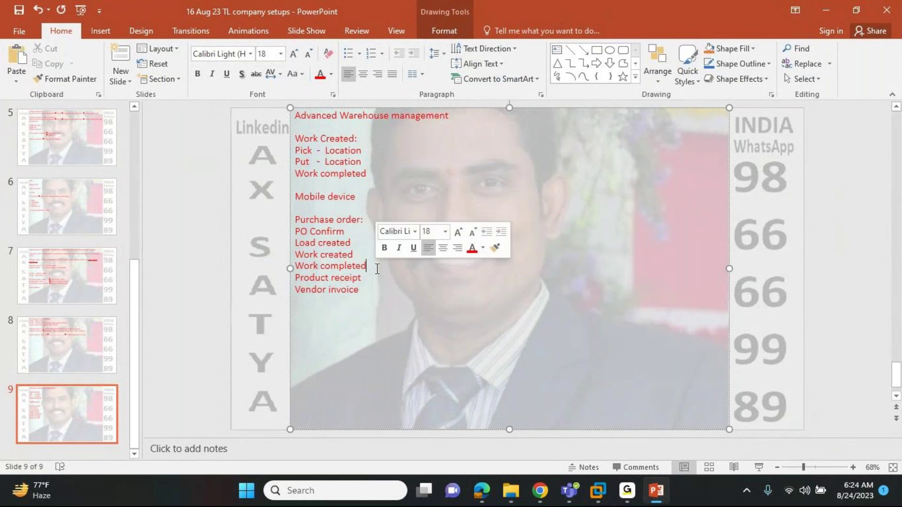
left_click(367, 290)
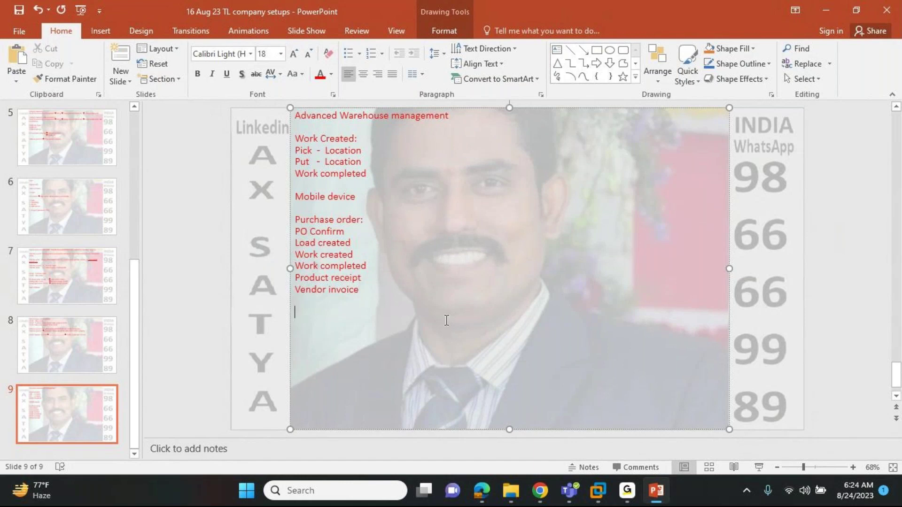
type("Location directi")
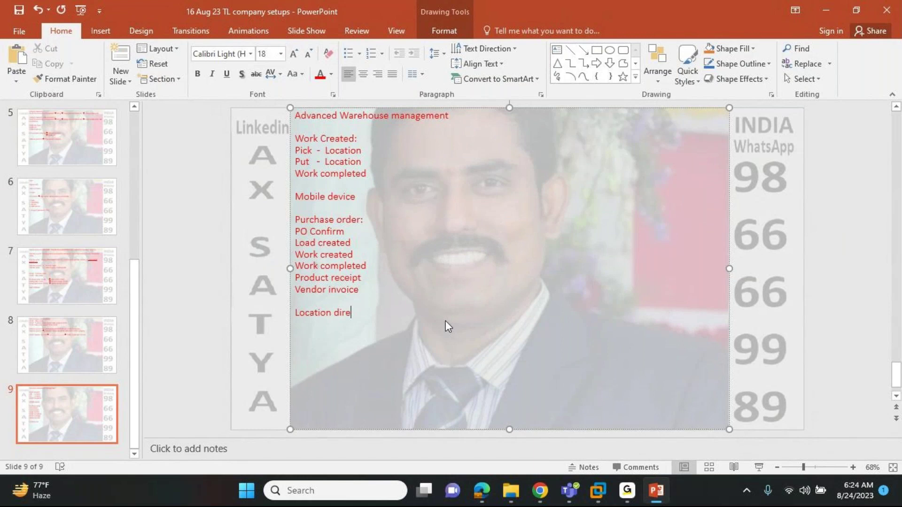
type("ve")
key("alt+Tab")
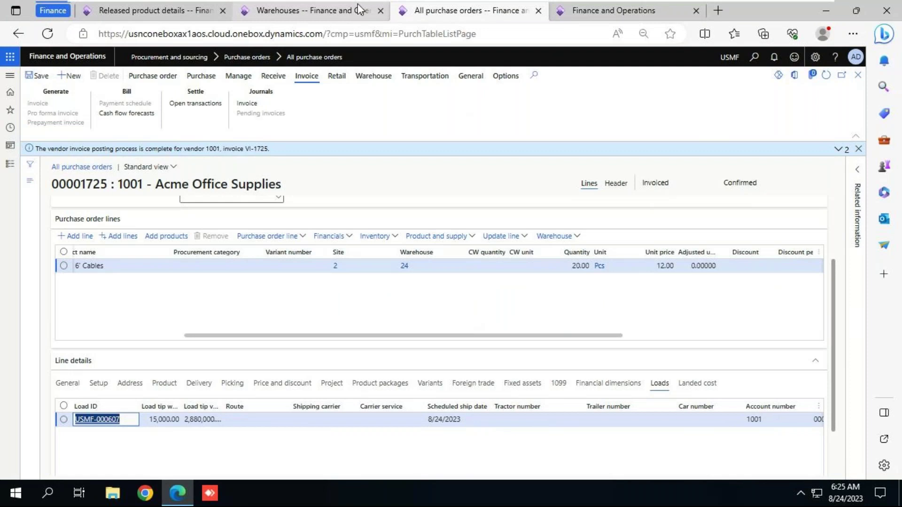
- Switch to the warehouse management session and open the Location directives setup page
left_click(327, 14)
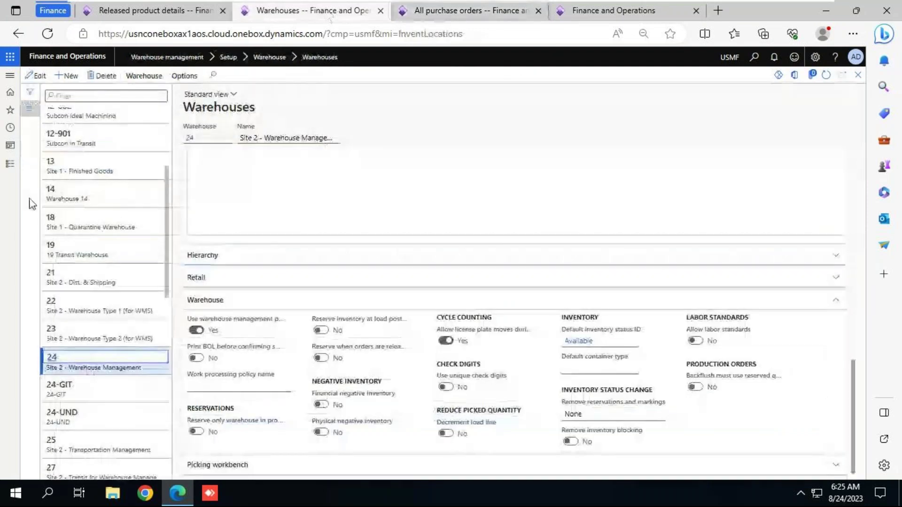
left_click(10, 164)
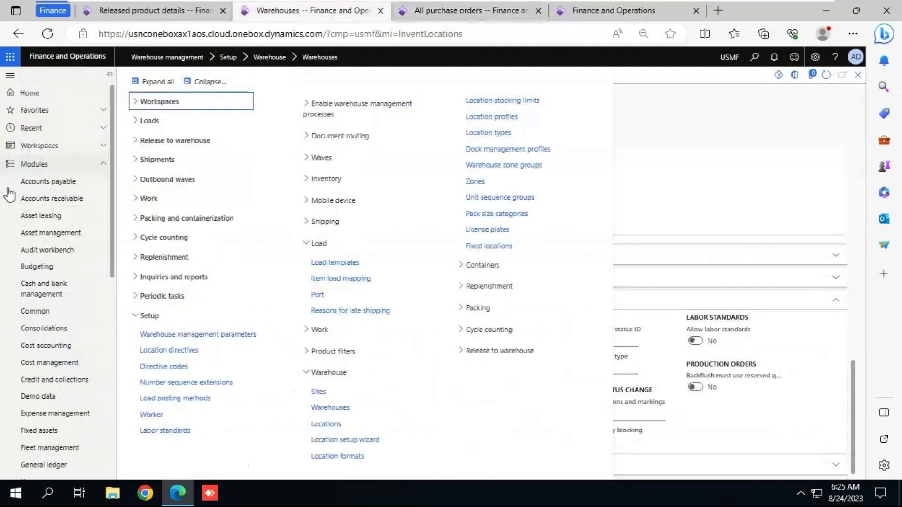
left_click(180, 351)
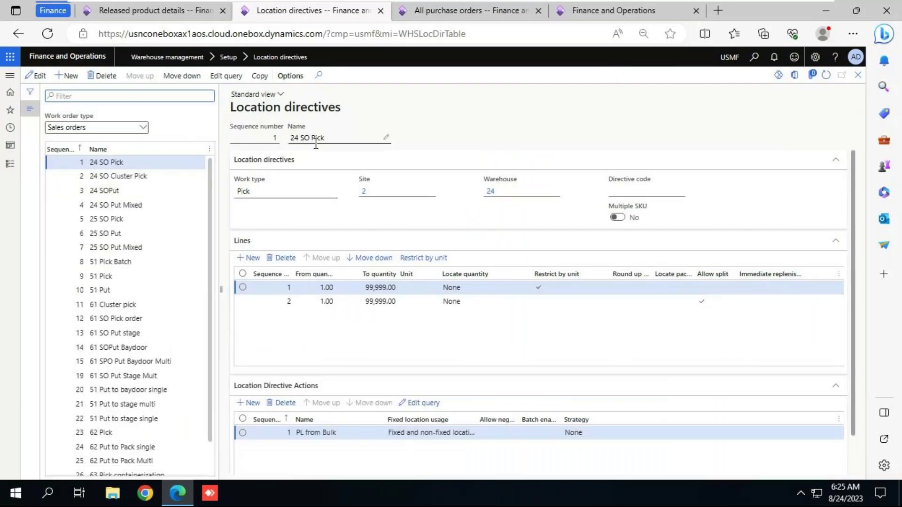
- Open the Work templates setup page and the Load templates page in Warehouse management
left_click(10, 163)
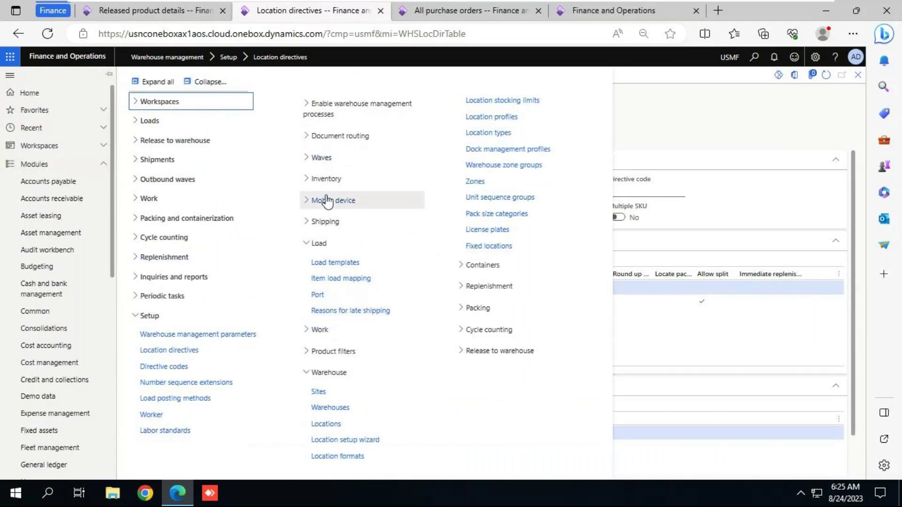
left_click(349, 328)
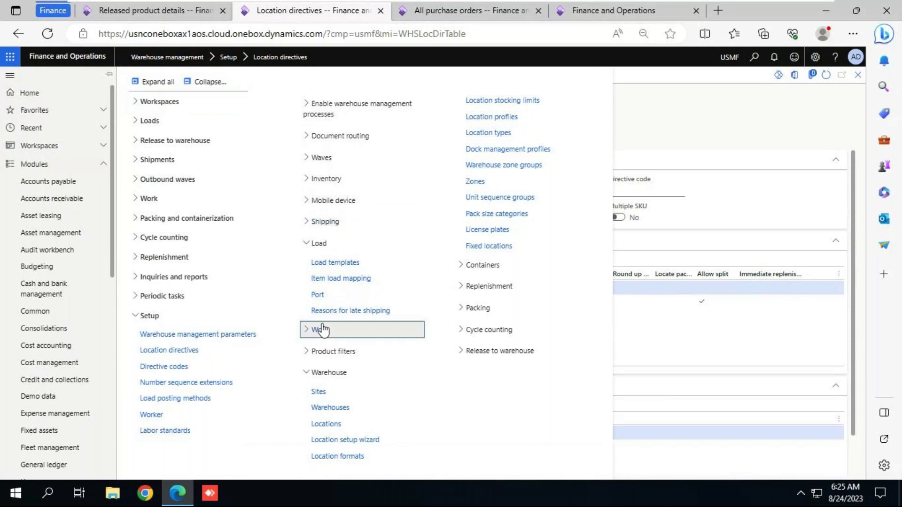
left_click(338, 349)
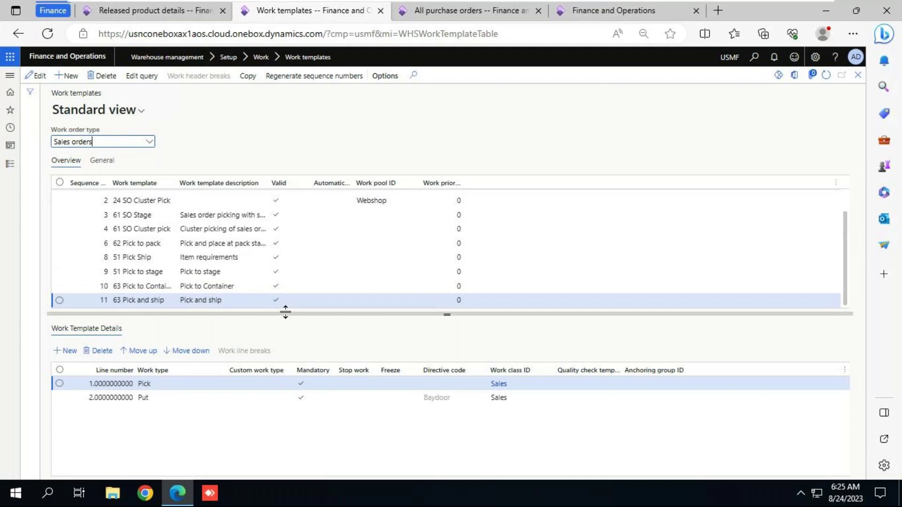
left_click(9, 164)
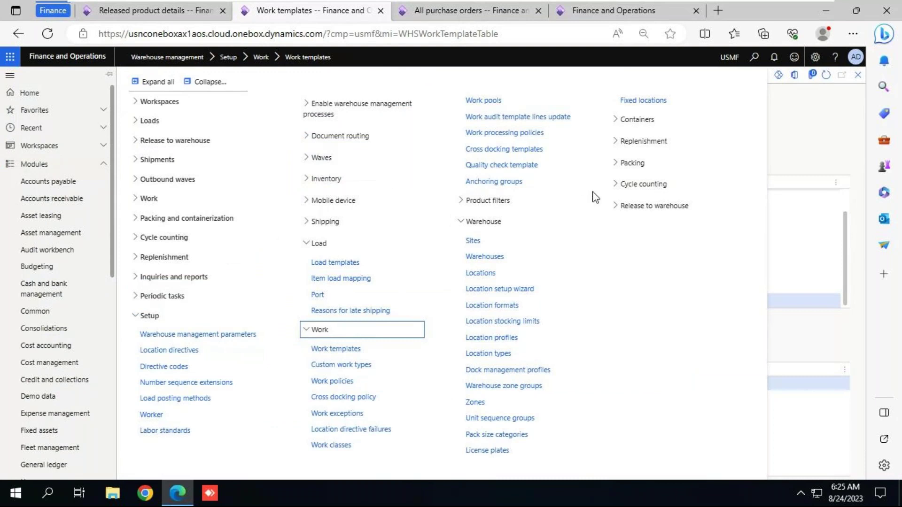
left_click(346, 262)
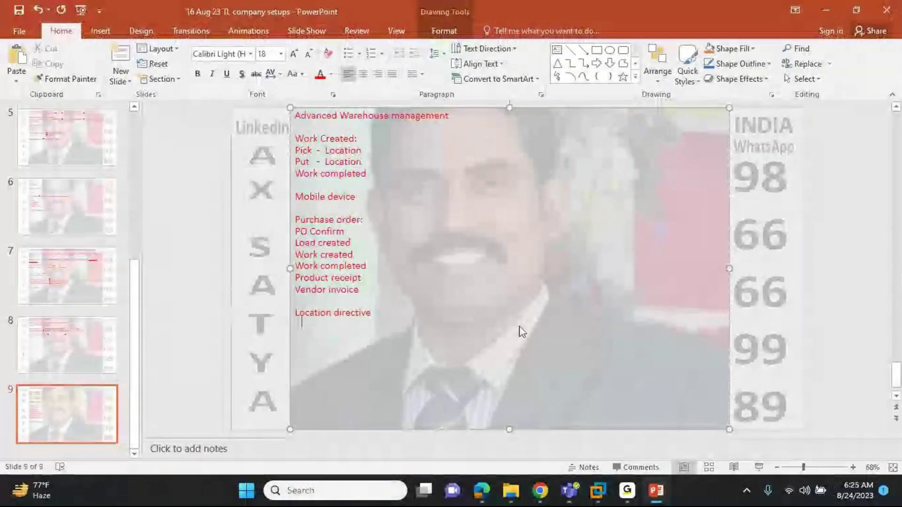
- In the PowerPoint notes, add the lines "Work template" and "Load template" below "Location directive"
key("Return")
type("Work")
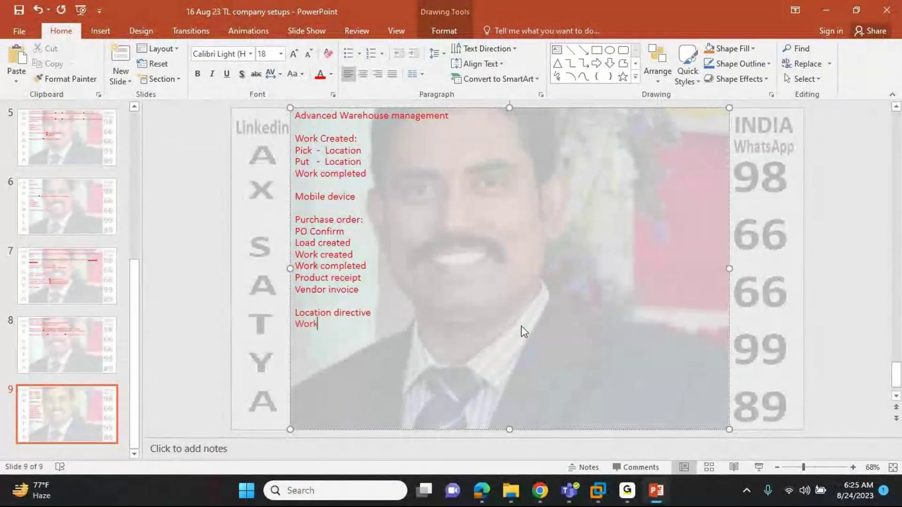
type(" template")
key("Return")
type("Load temp")
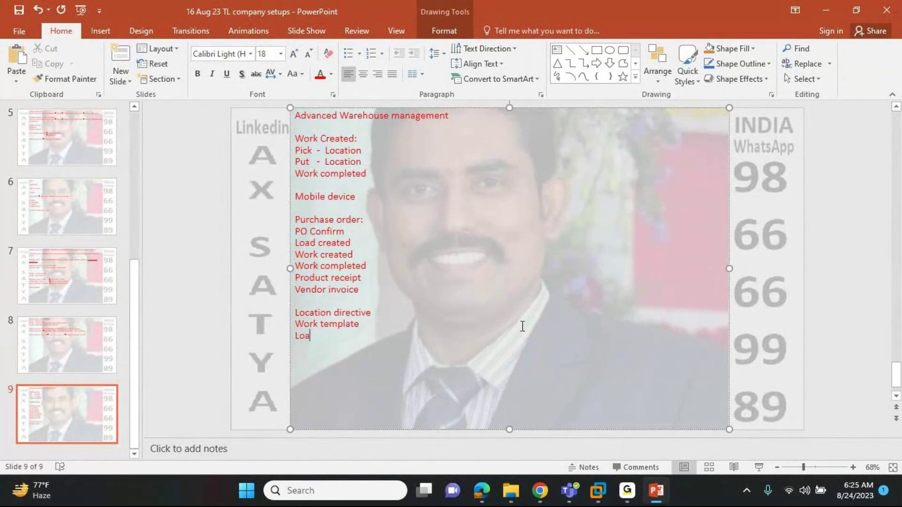
type("late")
key("Return")
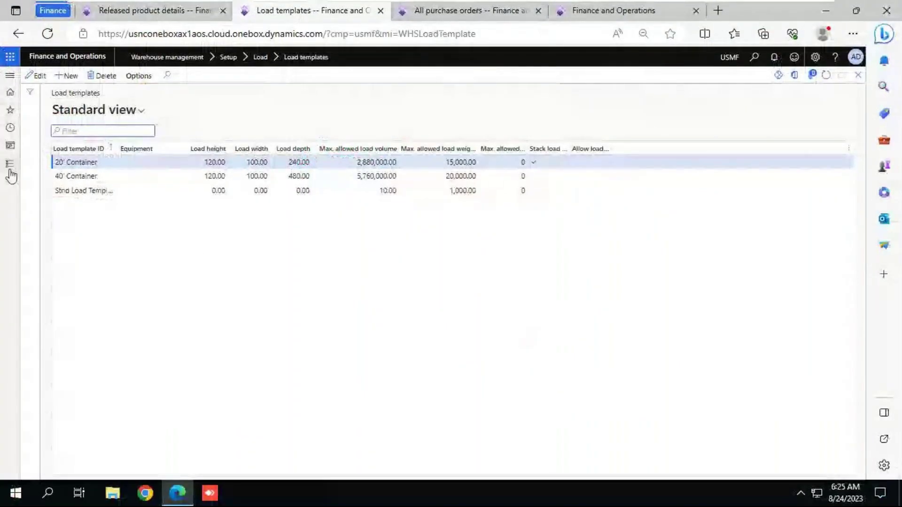
- In Finance and Operations, open the Mobile device menu items setup page and select the Purchase Receive menu item
left_click(9, 167)
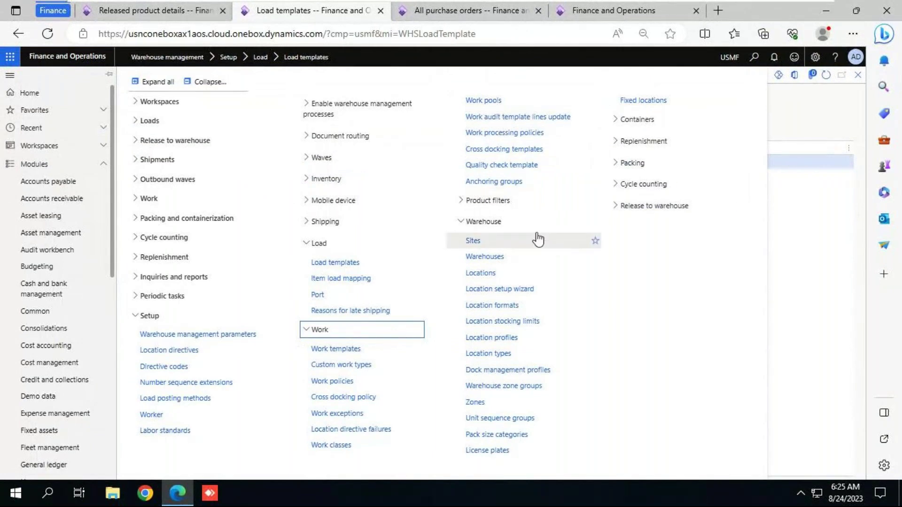
left_click(359, 200)
left_click(376, 236)
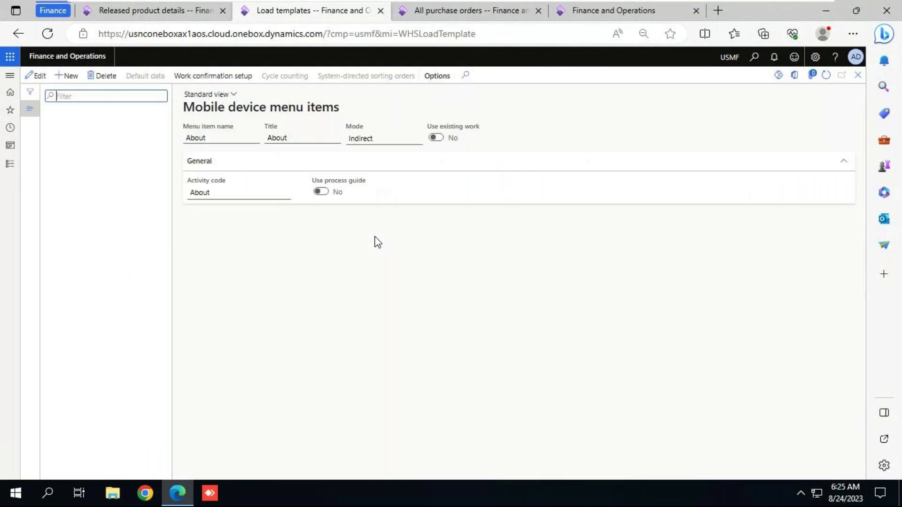
left_click_drag(166, 205, 190, 351)
left_click(109, 335)
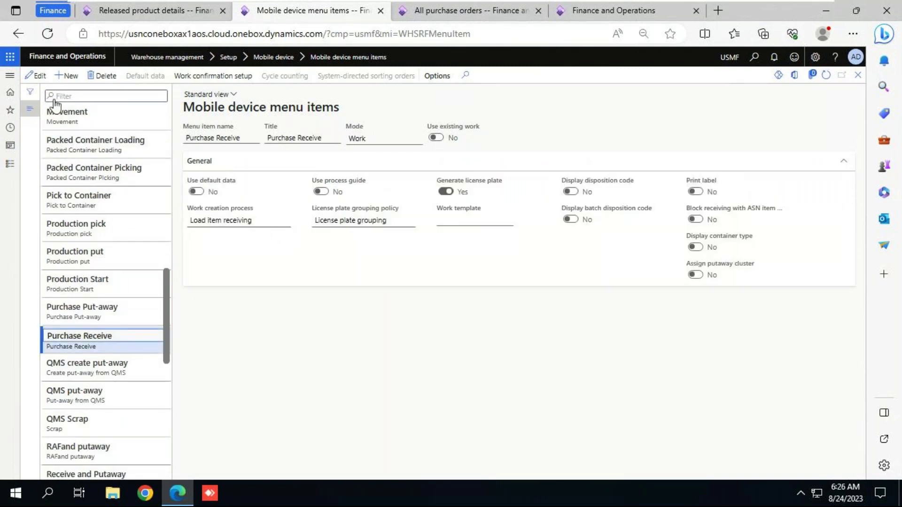
- Put the Purchase Receive menu item into edit mode and view its available work creation processes
left_click(38, 76)
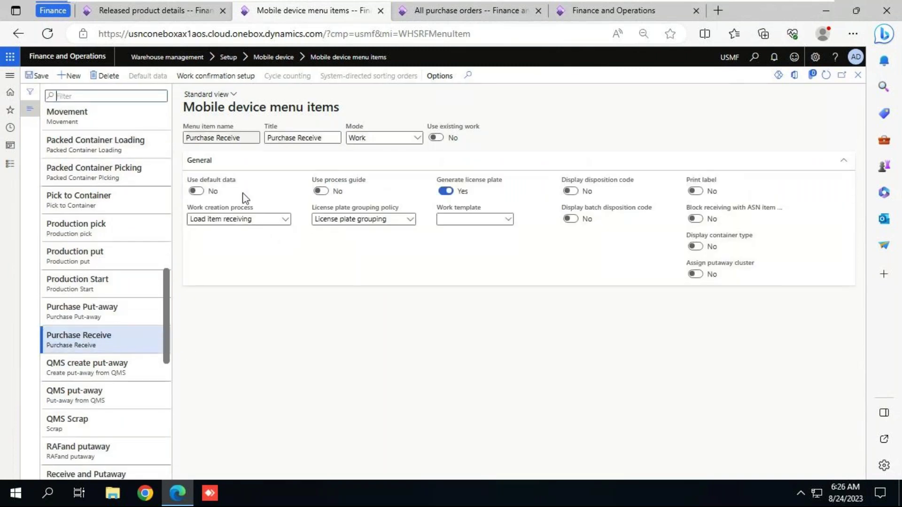
left_click(284, 219)
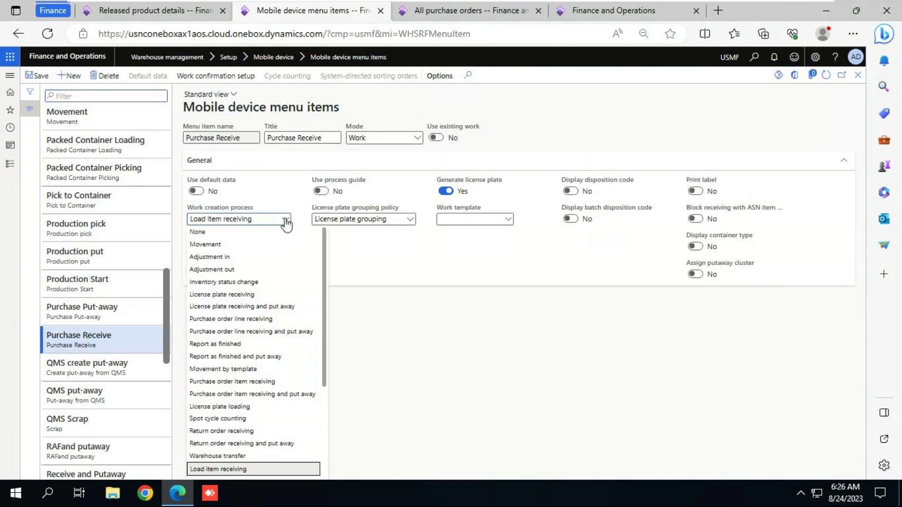
left_click(413, 280)
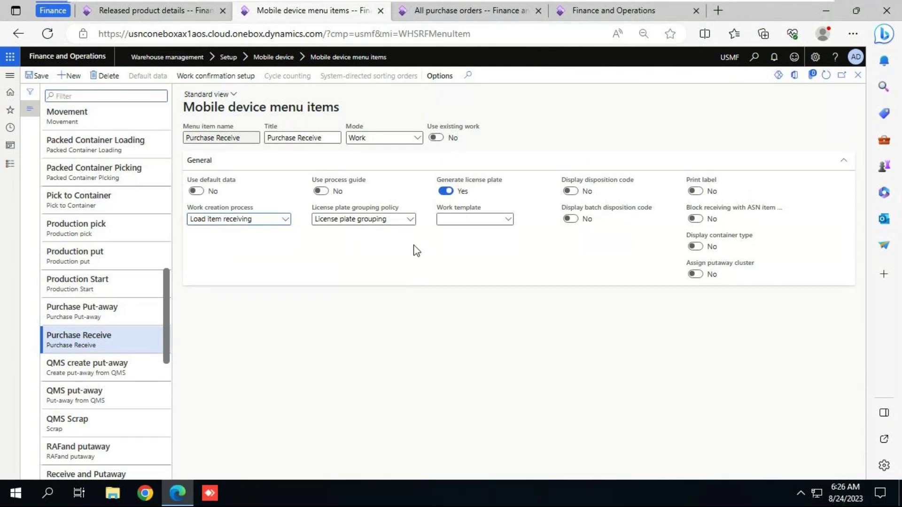
- Switch to the PowerPoint notes, add "Mobile device menu item" below "Load template", and return to Finance and Operations
key("alt+Tab")
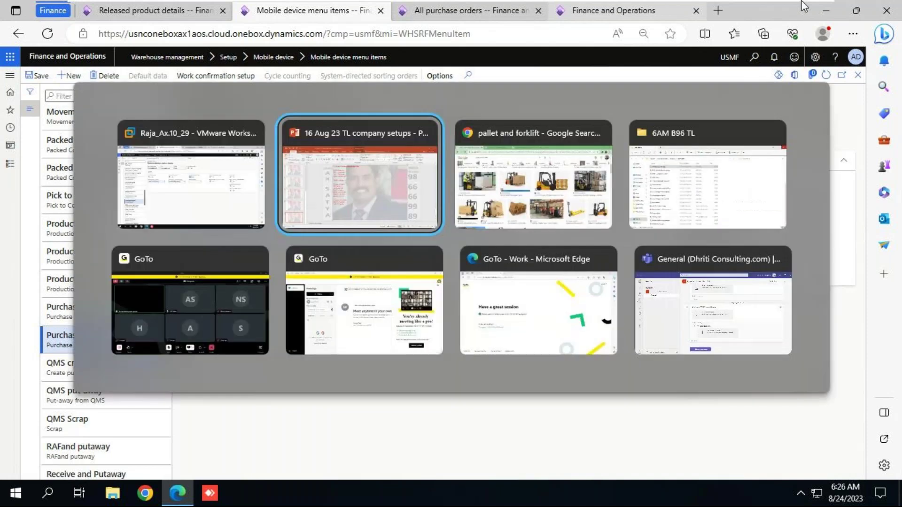
key("Return")
type("Mo")
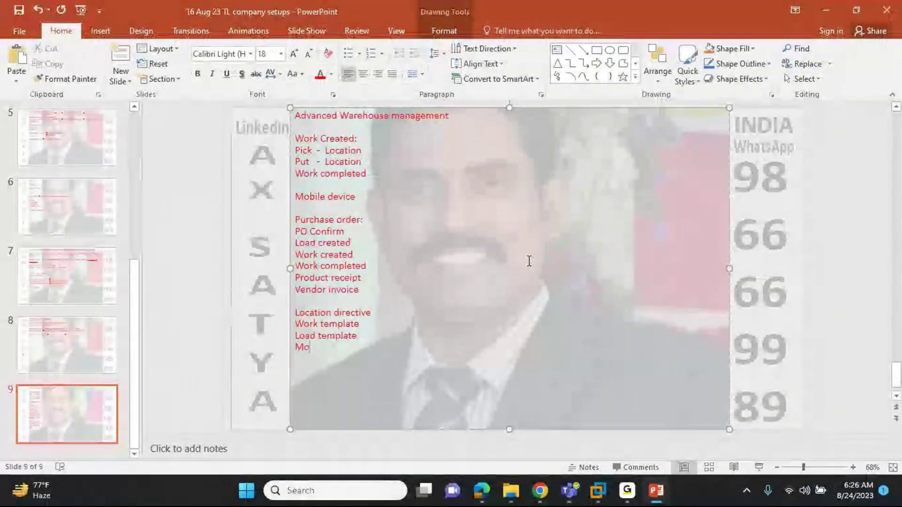
type("bile devic")
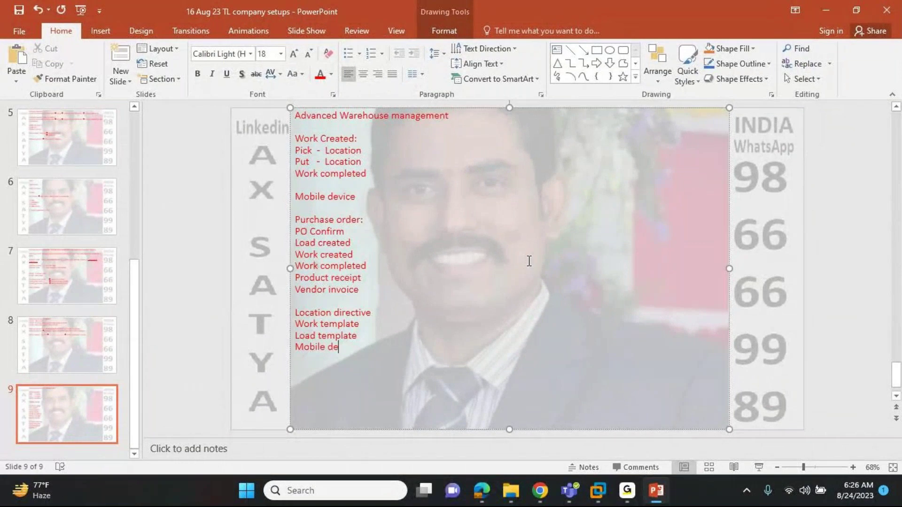
type("e menu item")
key("Return")
key("alt+Tab")
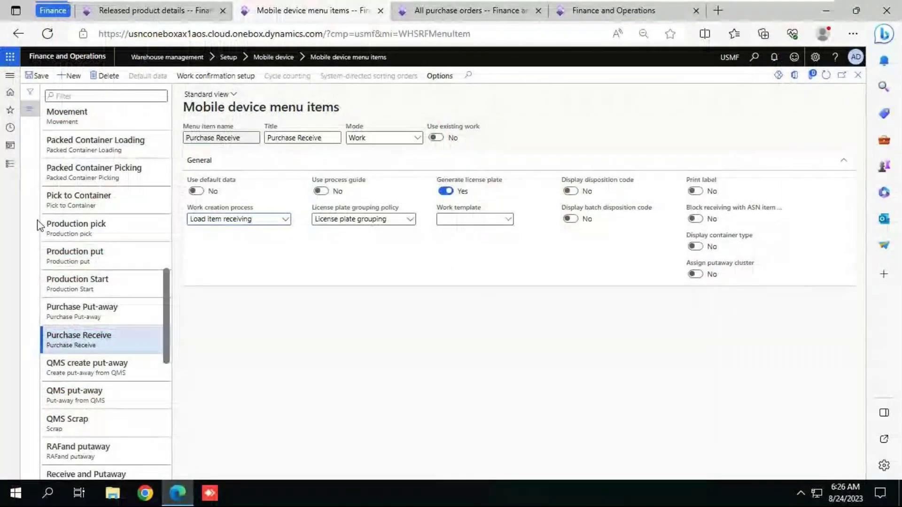
- Open the warehouse Worker setup page and add the line "Worker" to the PowerPoint notes below "Mobile device menu item"
left_click(10, 164)
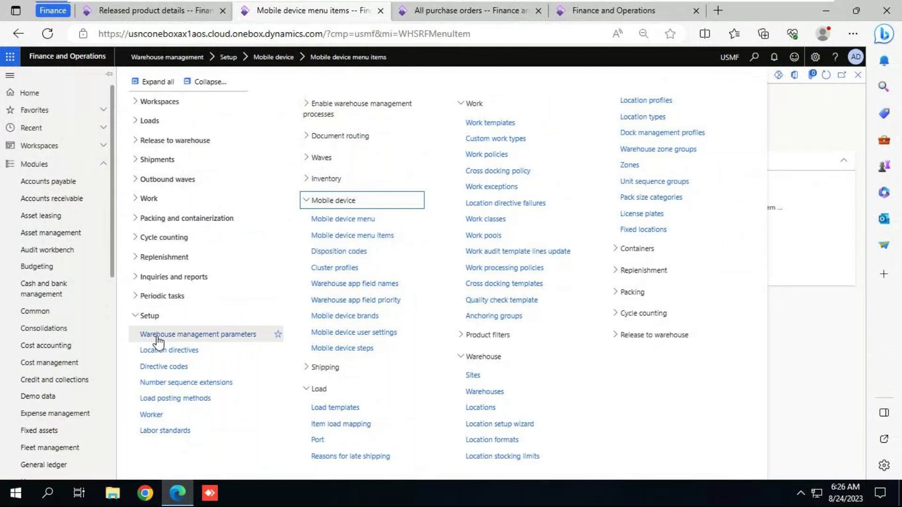
left_click(151, 415)
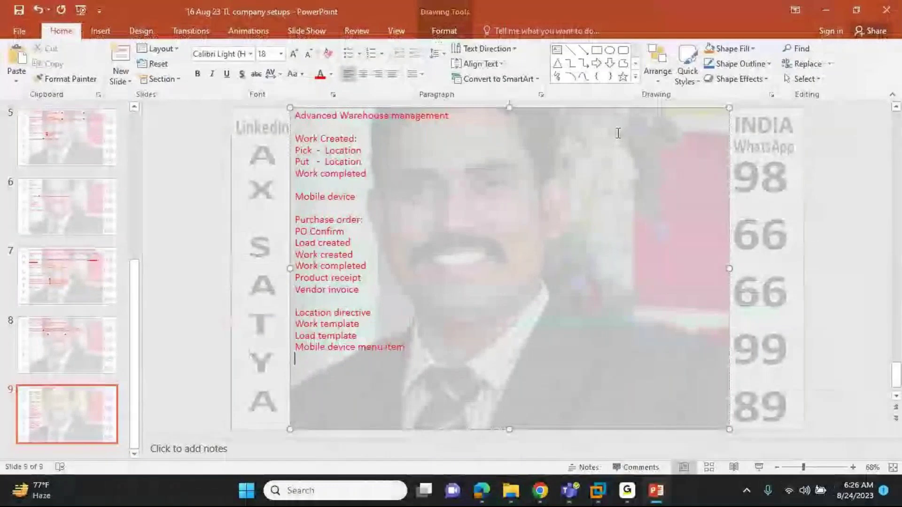
type("Worker")
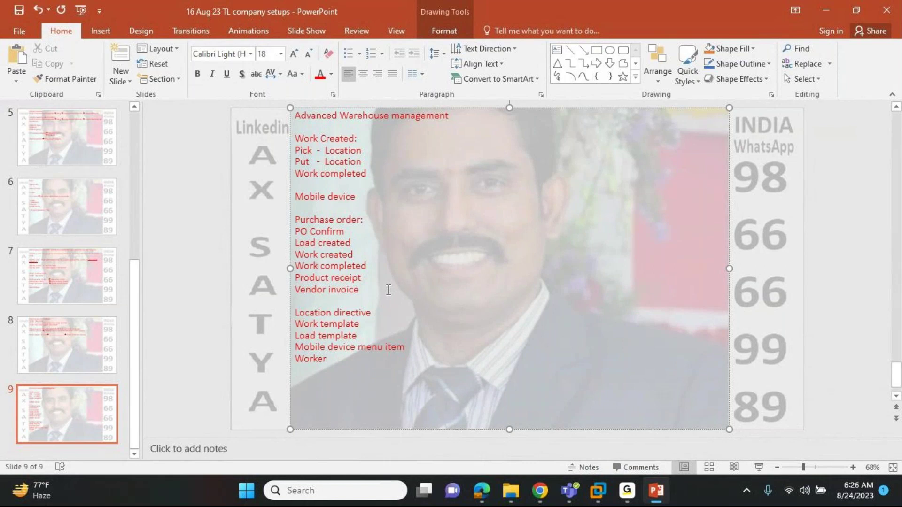
key("alt+Tab")
key("alt+Tab")
key("alt+Tab")
key("Escape")
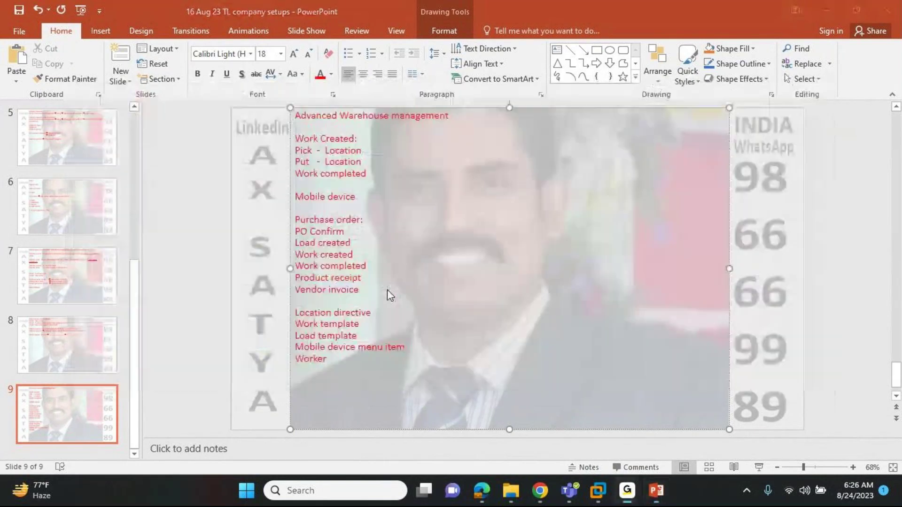
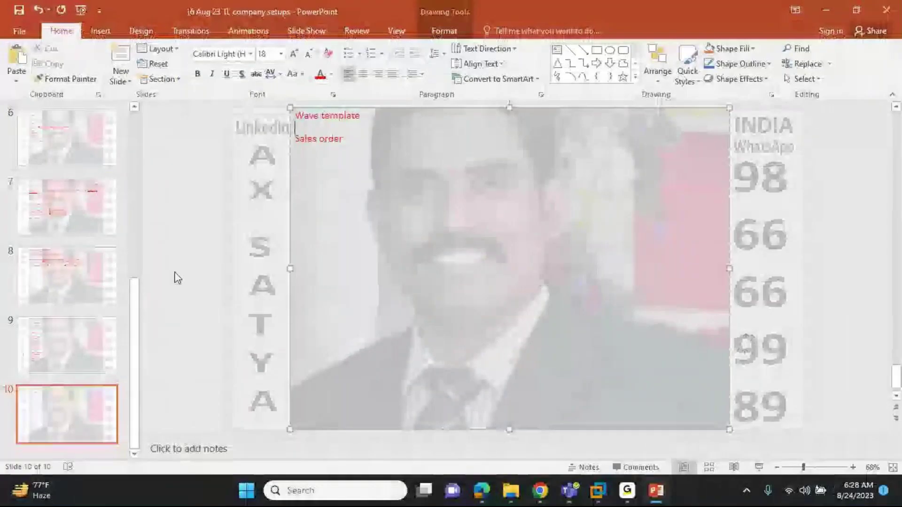
- Copy the "Wave template" line on slide 10 and remove it from that slide
left_click(94, 342)
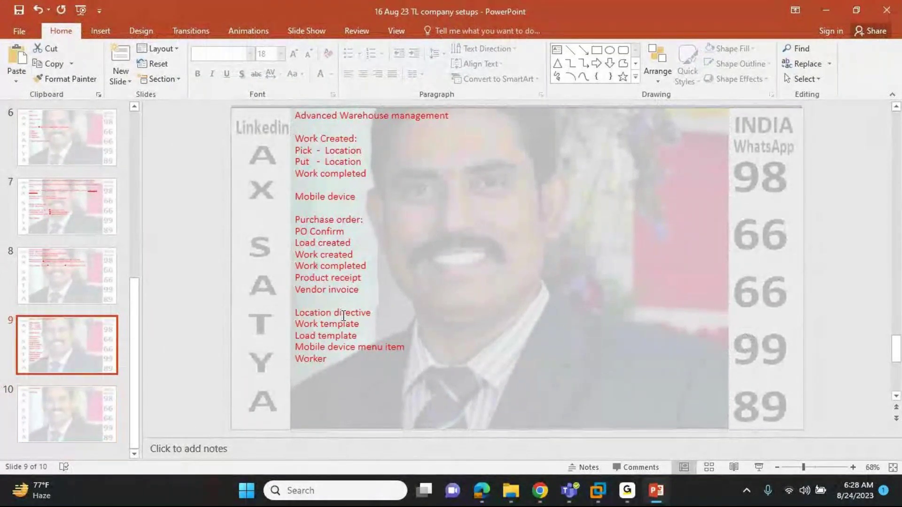
left_click(77, 420)
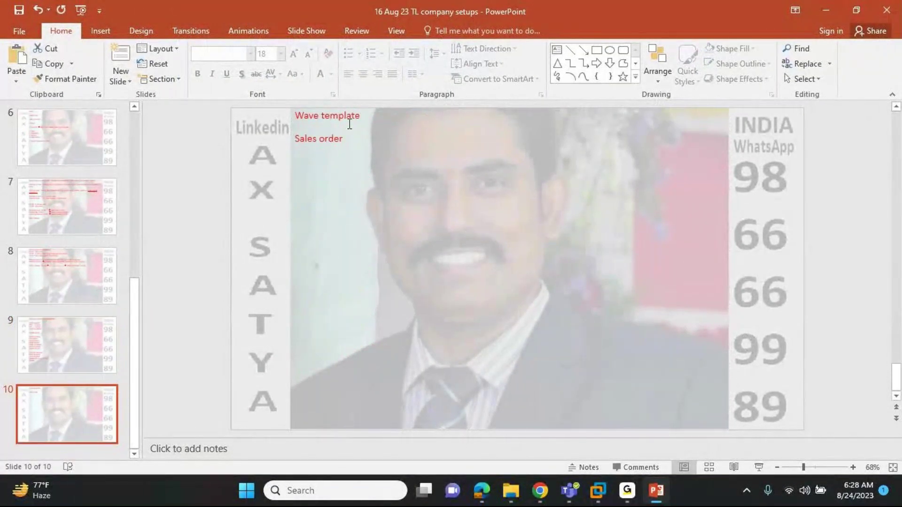
left_click(364, 115)
left_click_drag(366, 117, 270, 120)
key("ctrl+c")
key("BackSpace")
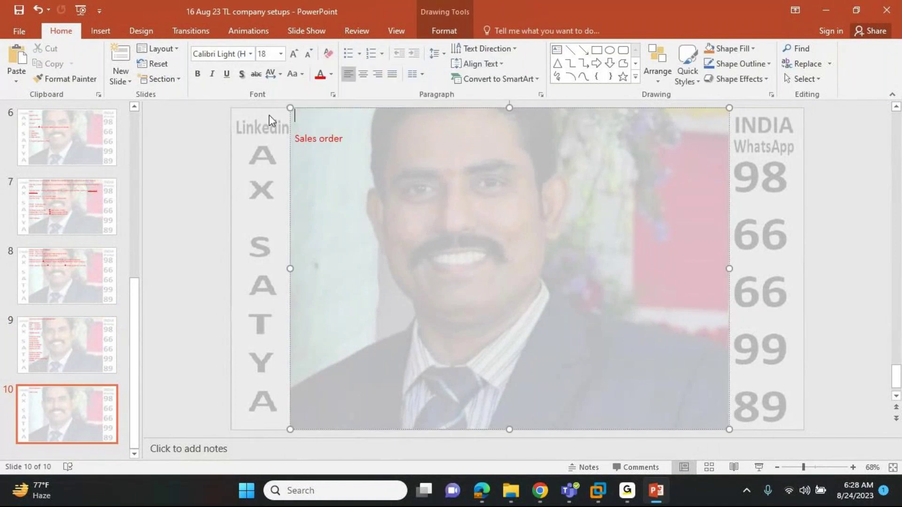
- Paste "Wave template" below "Worker" on slide 9 and extend the line to "Wave template – Sales order process"
left_click(94, 343)
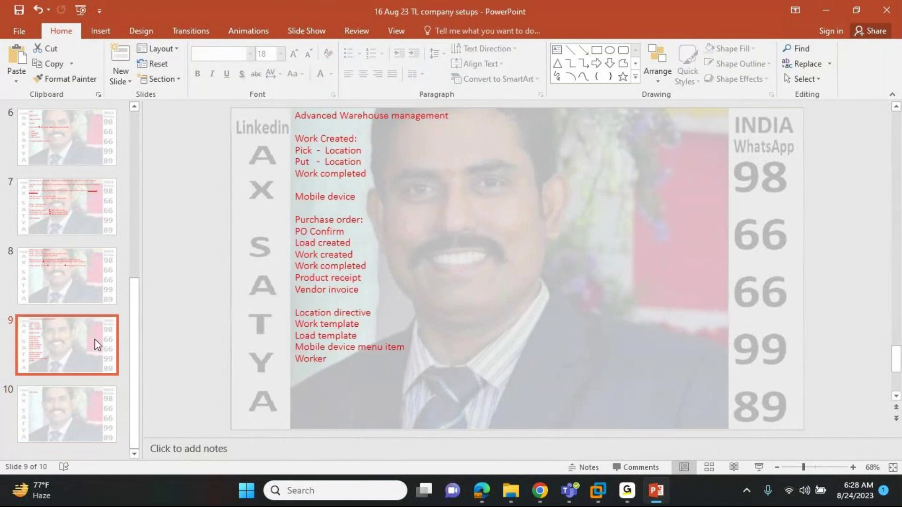
left_click(328, 360)
key("Return")
key("ctrl+v")
type("- Sale")
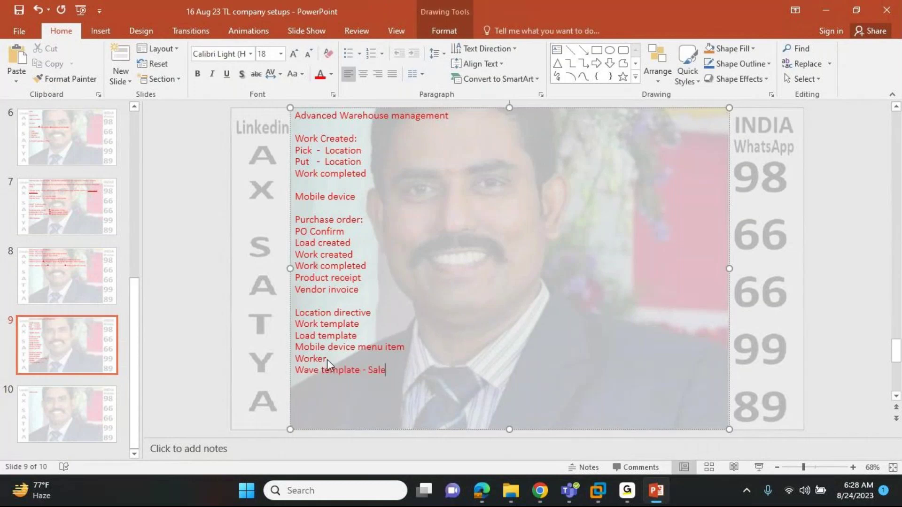
type("s order process")
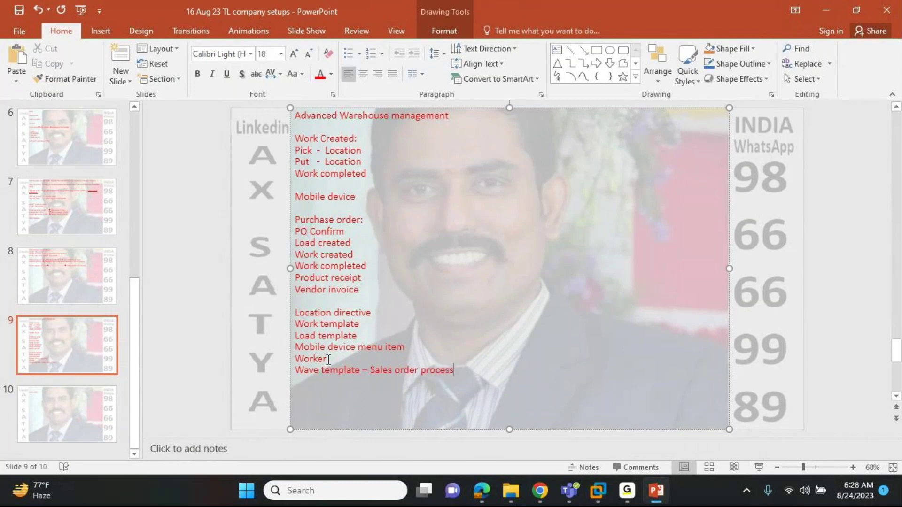
double_click(461, 365)
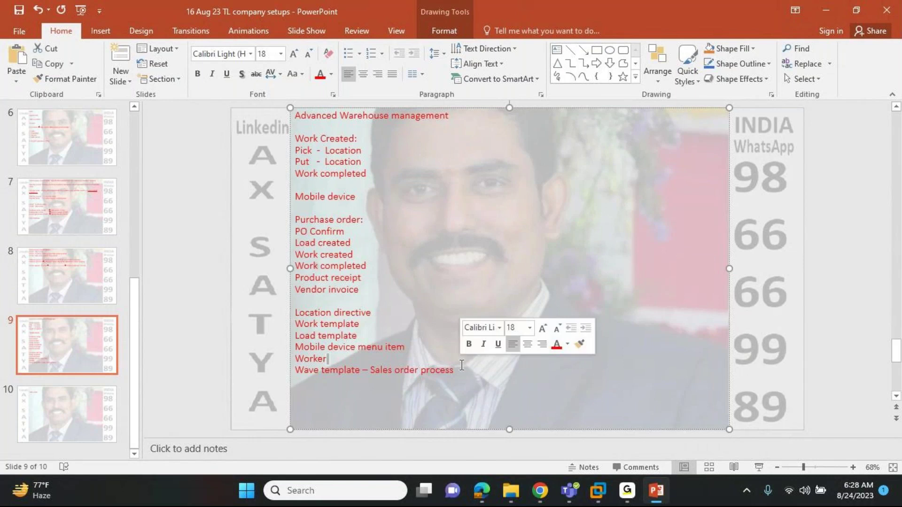
left_click(361, 372)
double_click(363, 371)
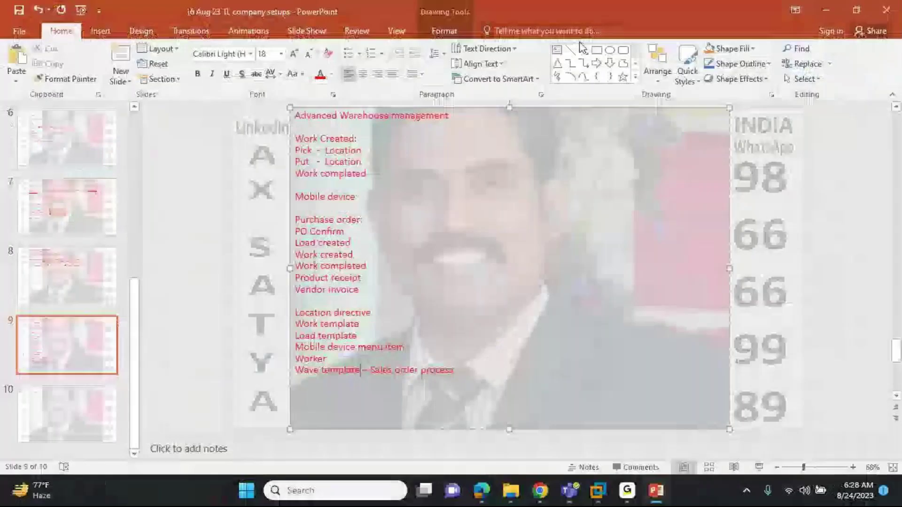
- On slide 10, add the lines "Generate picking list" and "Picking list registration" below "Sales order"
left_click(76, 401)
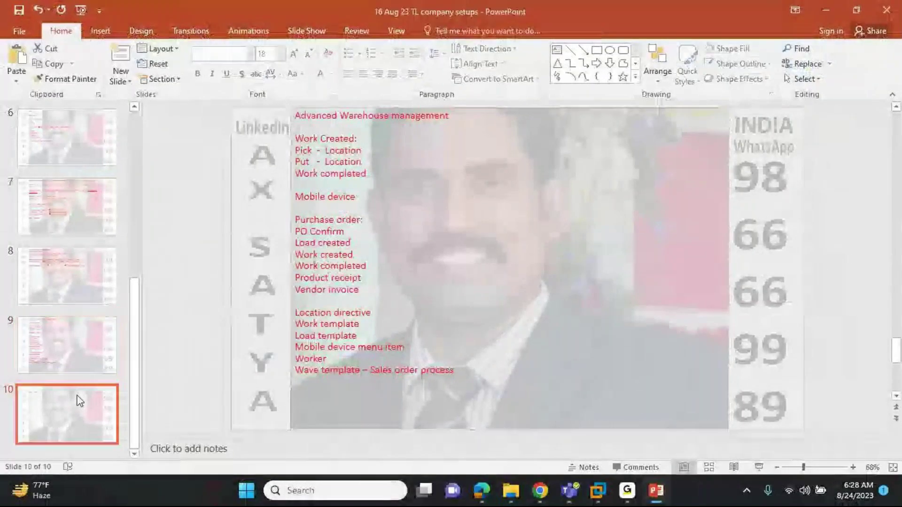
left_click(311, 111)
key("Delete")
left_click(353, 116)
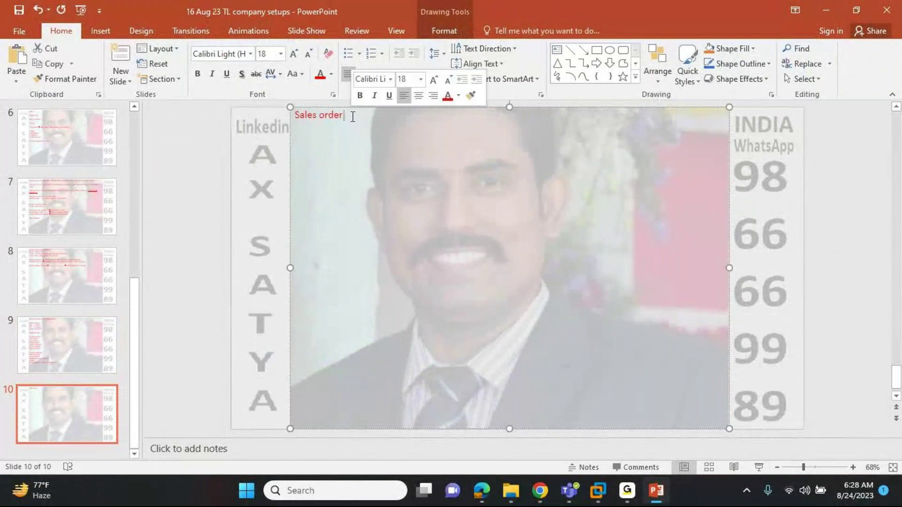
key("Return")
key("Return")
key("BackSpace")
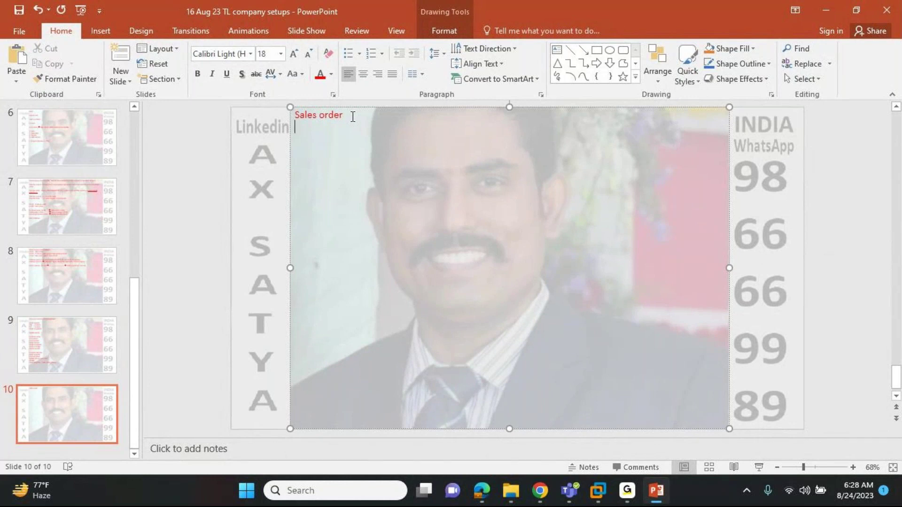
type("Gener")
type("a")
type("te picking list ")
type("Picking list")
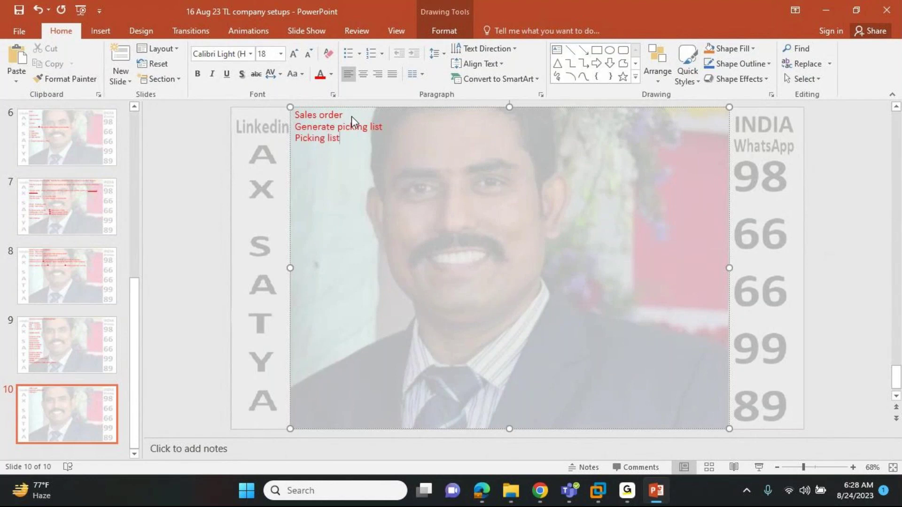
type(" registration")
key("Return")
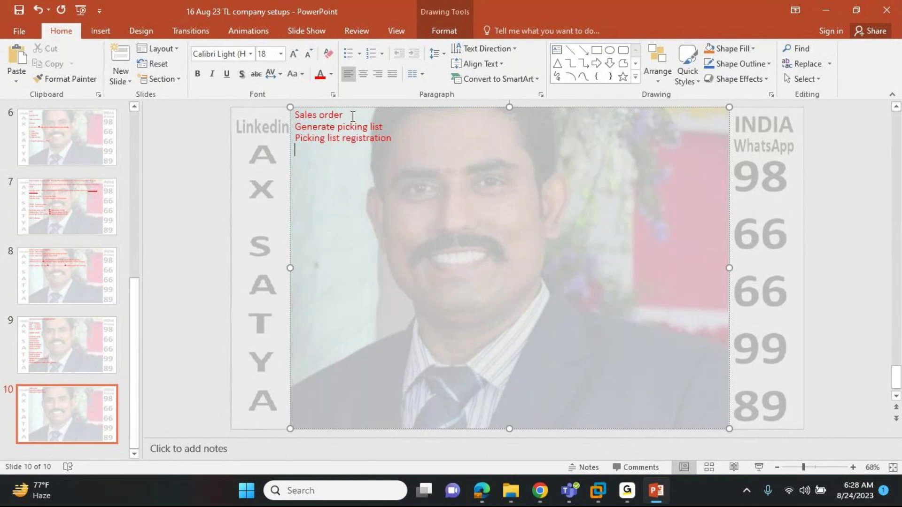
- Switch to Finance and Operations, open the All sales orders list in Sales and marketing, and show its picking and packing actions
key("alt+Tab")
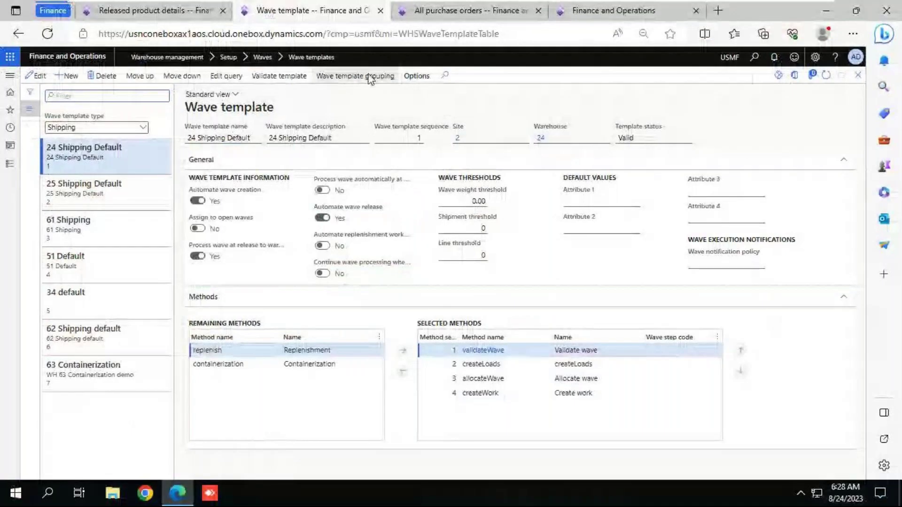
left_click(444, 11)
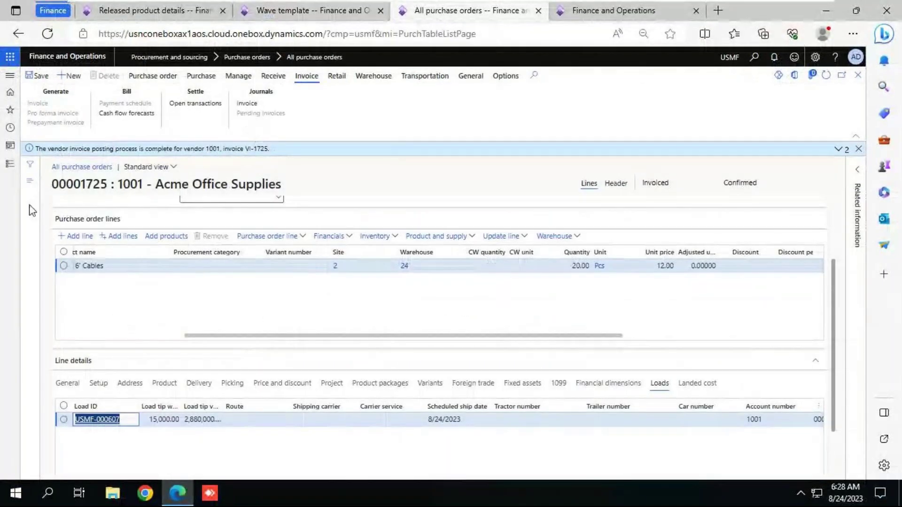
left_click(10, 163)
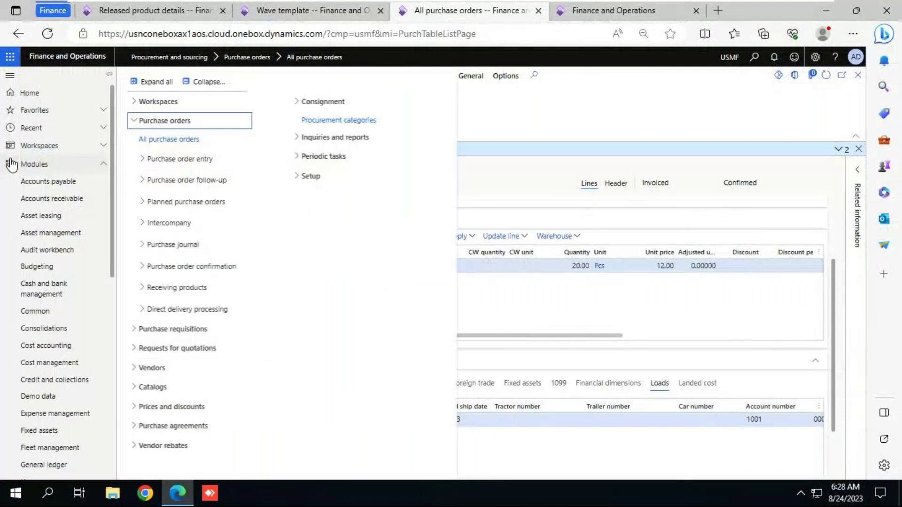
left_click(113, 422)
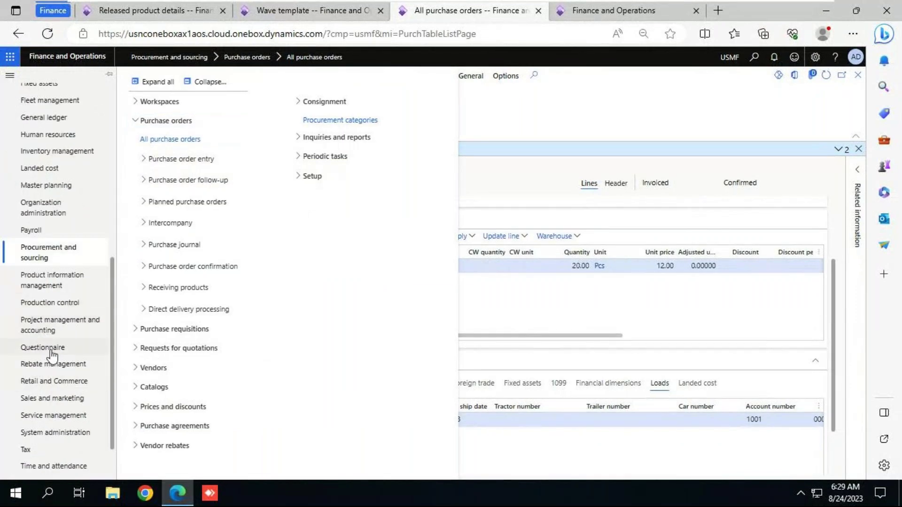
left_click(53, 400)
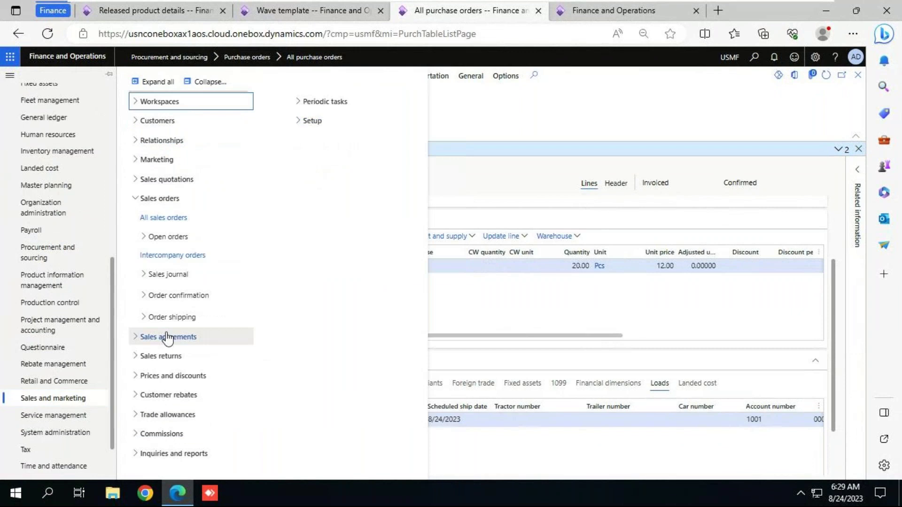
left_click(209, 84)
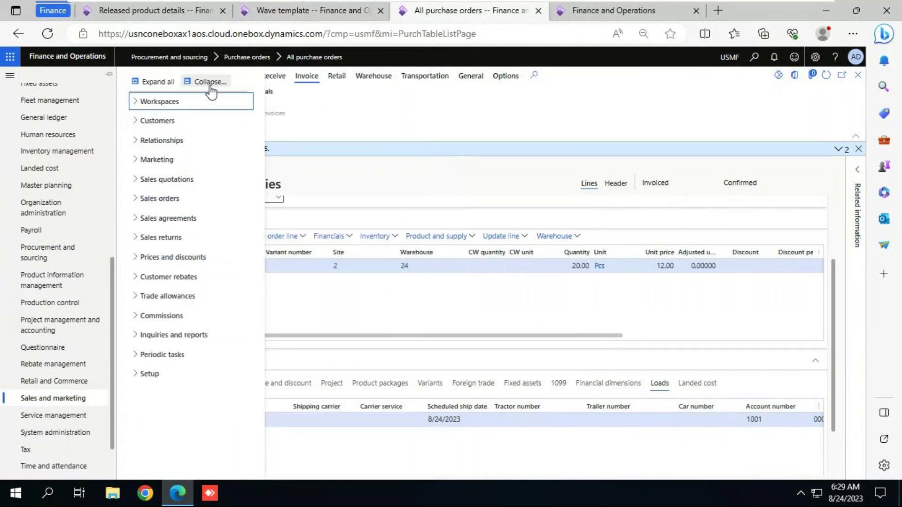
left_click(165, 199)
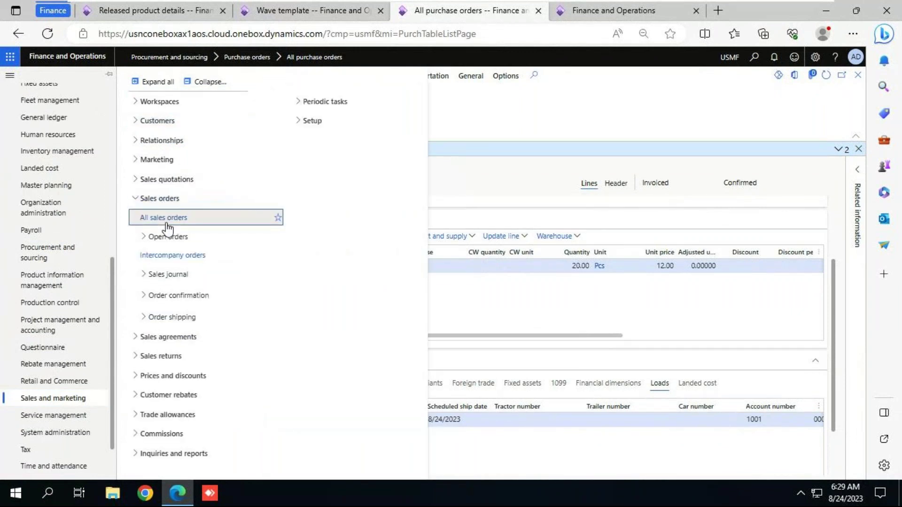
left_click(165, 219)
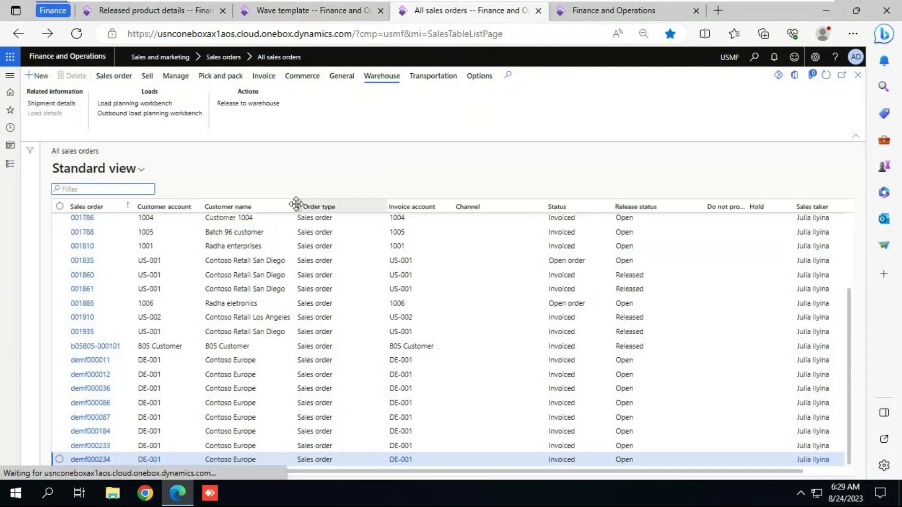
left_click(219, 77)
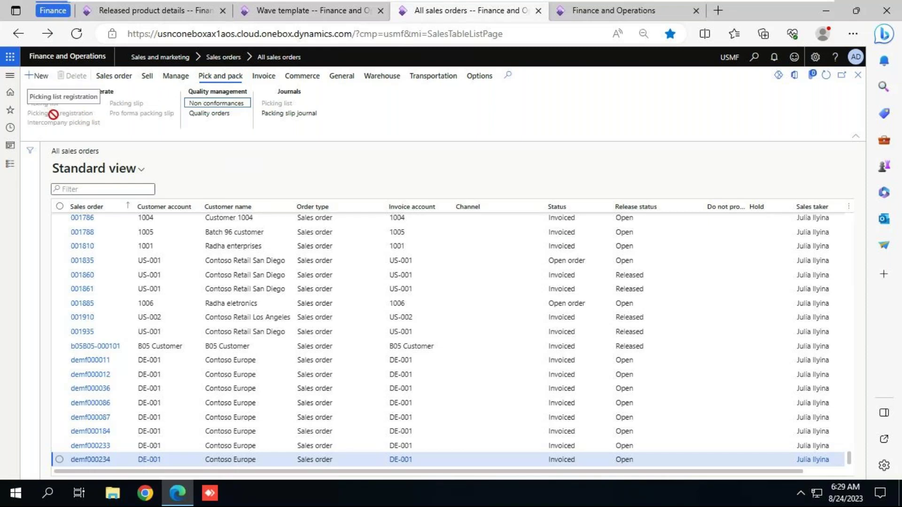
left_click(97, 247)
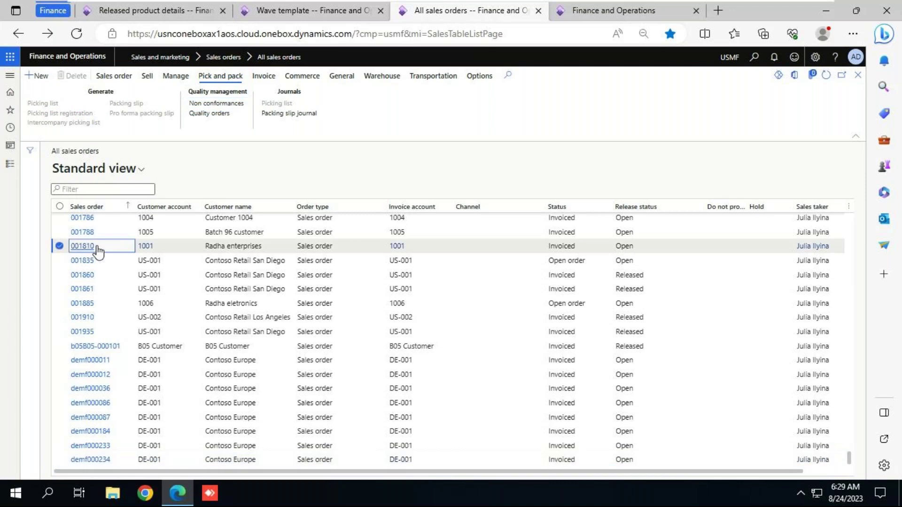
- Start a new sales order for the customer Contoso Retail San Diego
left_click(47, 79)
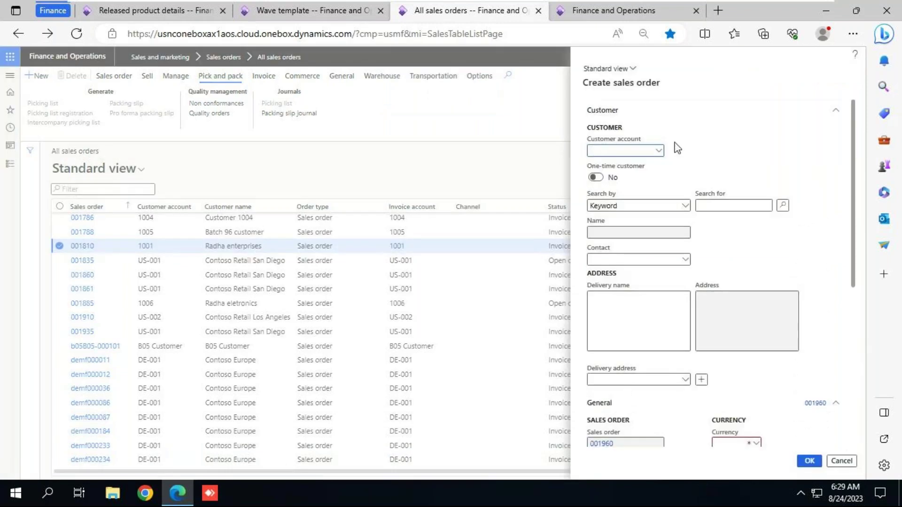
left_click(660, 151)
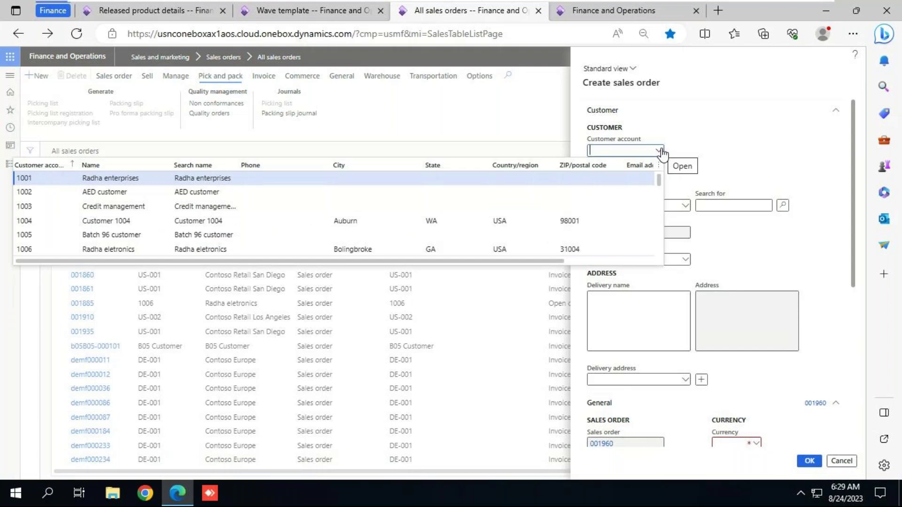
left_click_drag(657, 188, 660, 212)
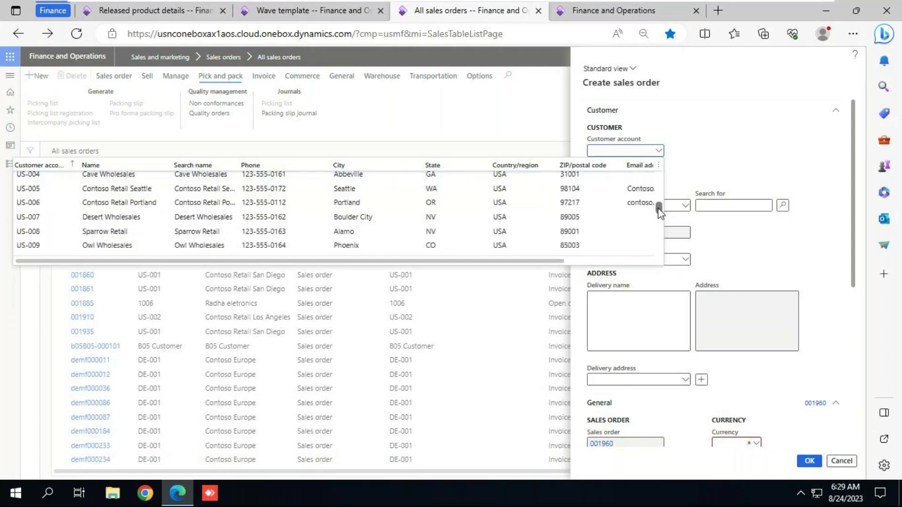
left_click_drag(660, 212, 660, 205)
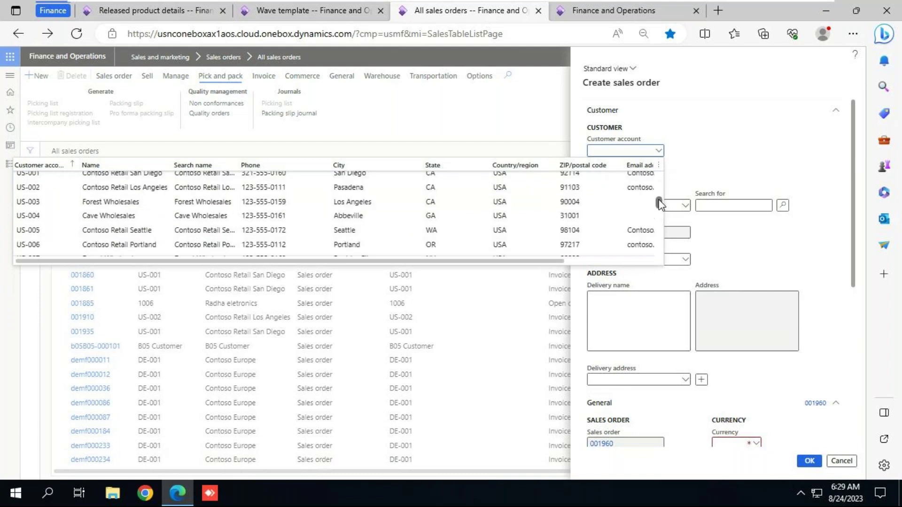
scroll(75, 211, "up", 2)
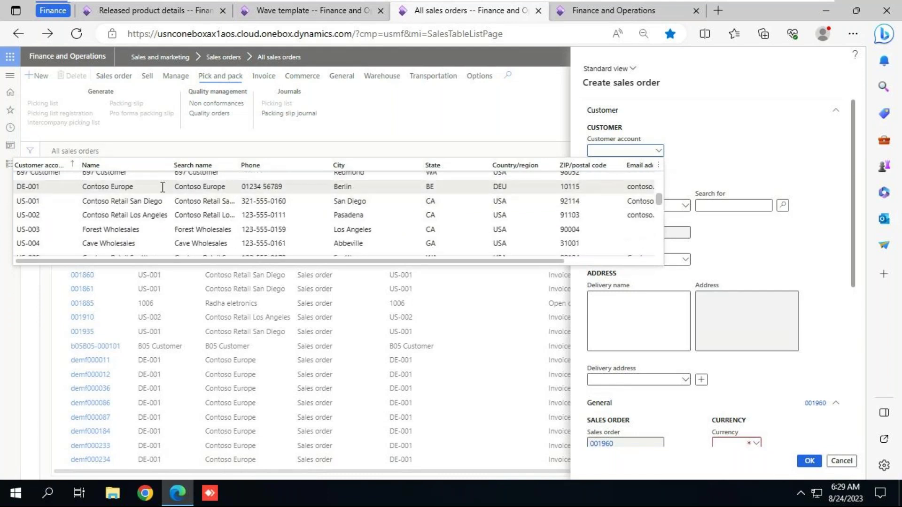
left_click(71, 202)
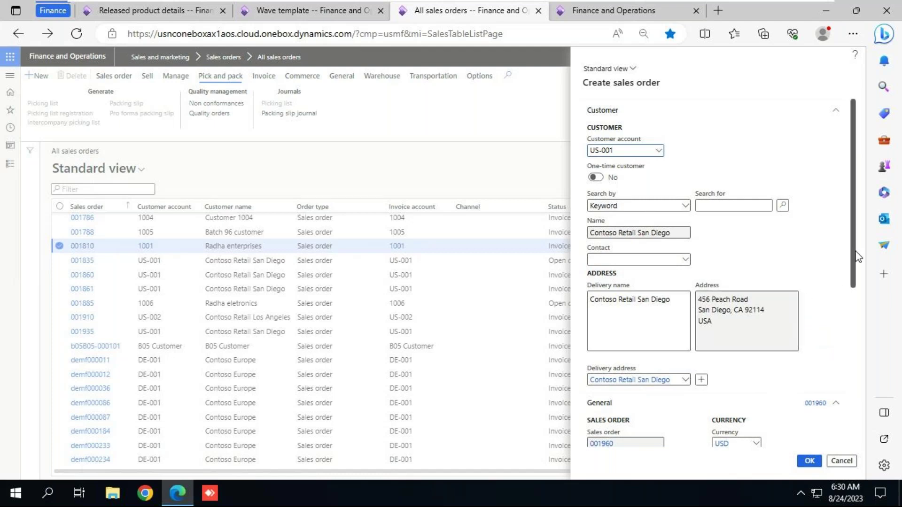
- Set the order's warehouse to 24 and create the sales order
left_click_drag(854, 252, 858, 292)
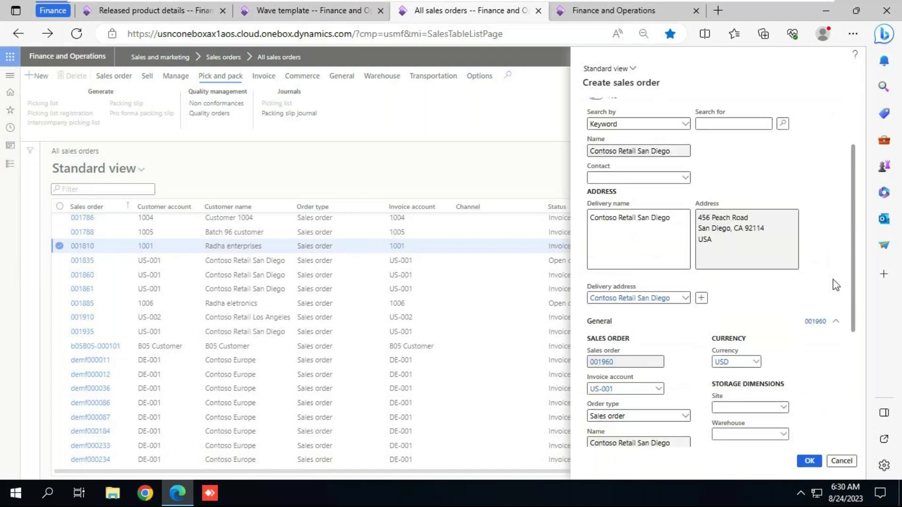
scroll(854, 248, "down", 3)
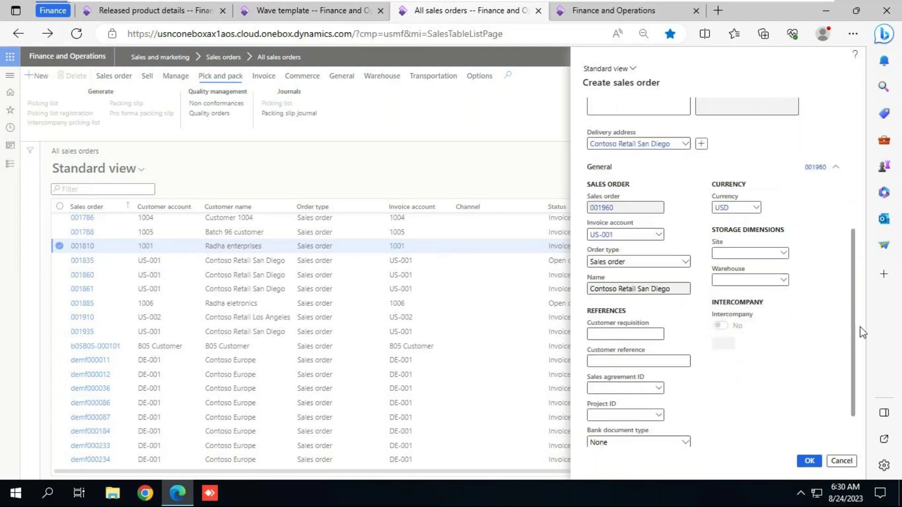
left_click(749, 280)
type("24")
key("Tab")
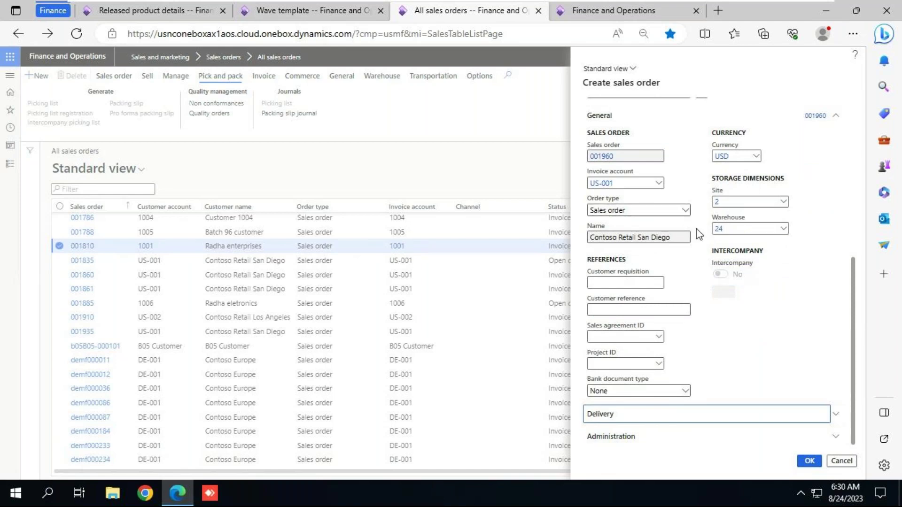
left_click(807, 463)
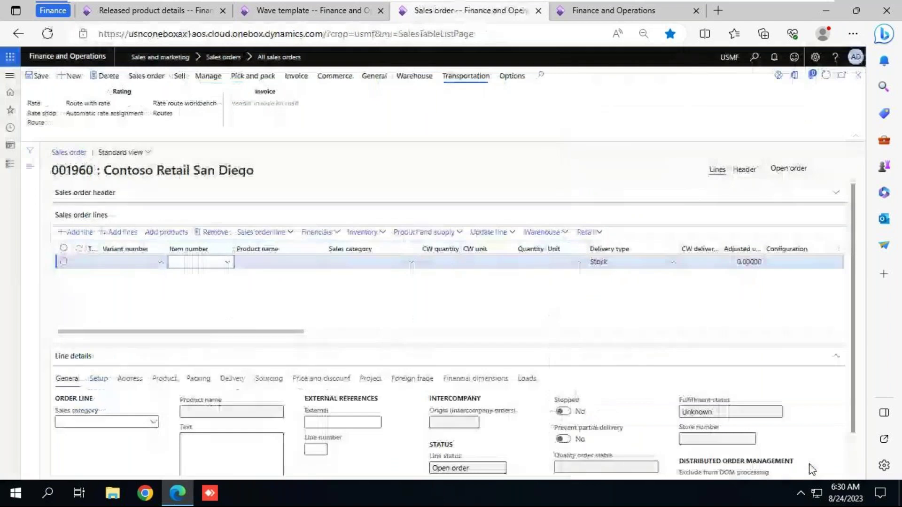
- Enter item A0001 (HDMI 6' Cables) on the first sales order line
type("a")
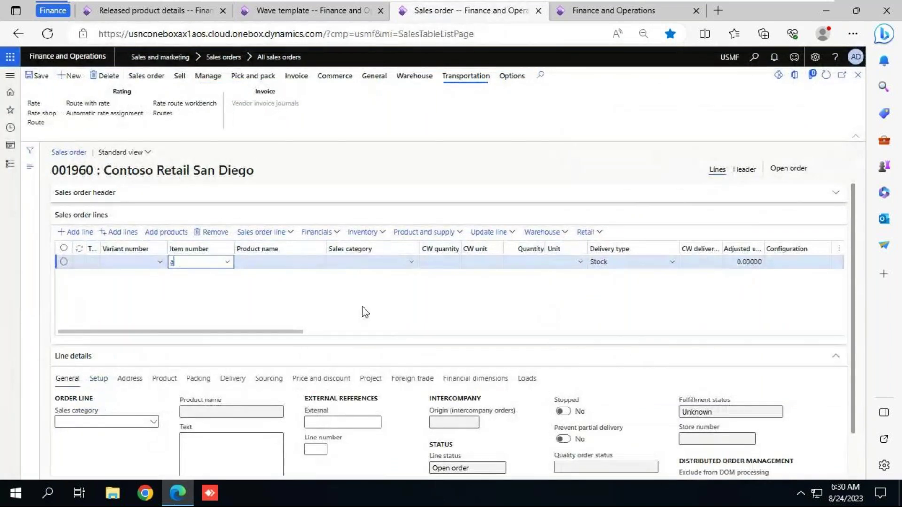
type("0001")
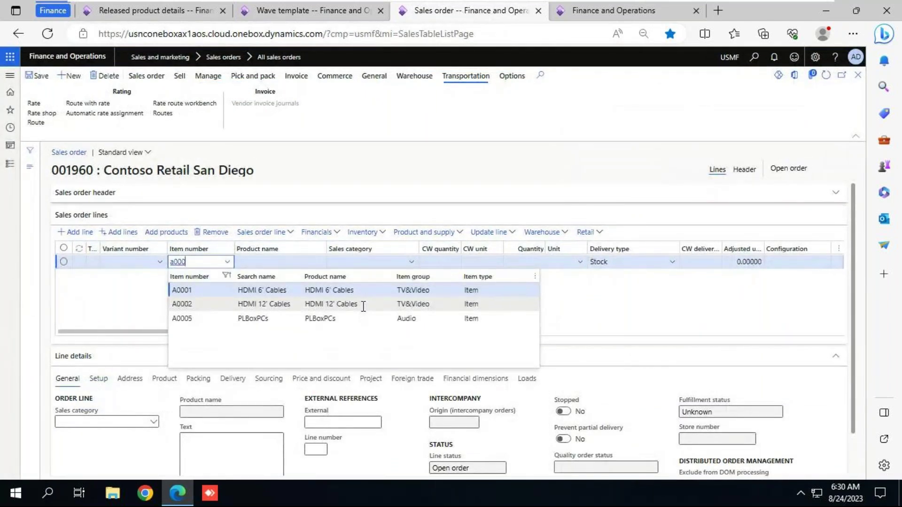
key("Tab")
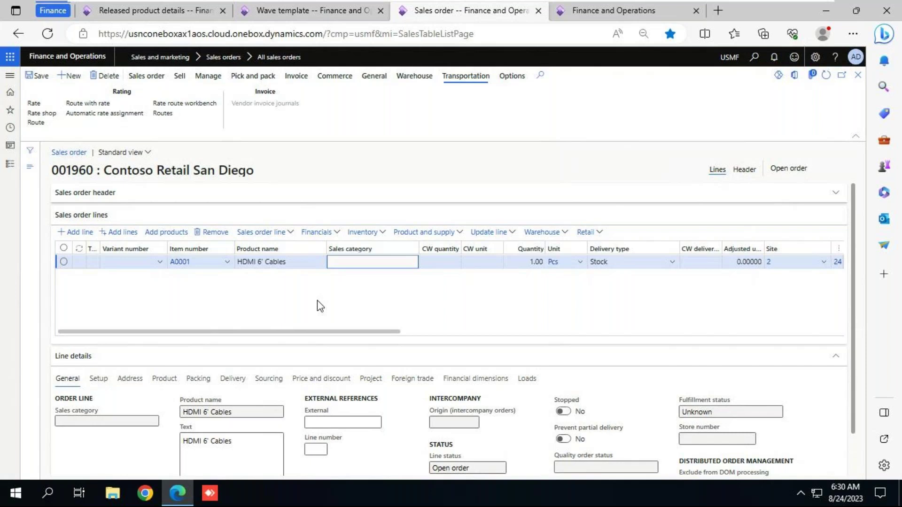
- Set the HDMI 6' Cables line to quantity 5 and unit price 50
left_click(520, 261)
type("5")
key("Tab")
key("Tab")
key("Tab")
key("Tab")
key("Tab")
key("Tab")
key("Tab")
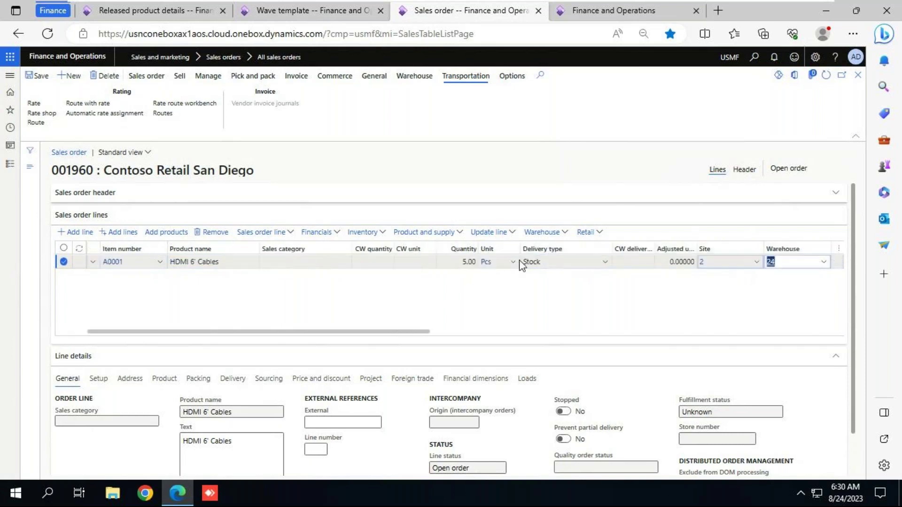
type("50")
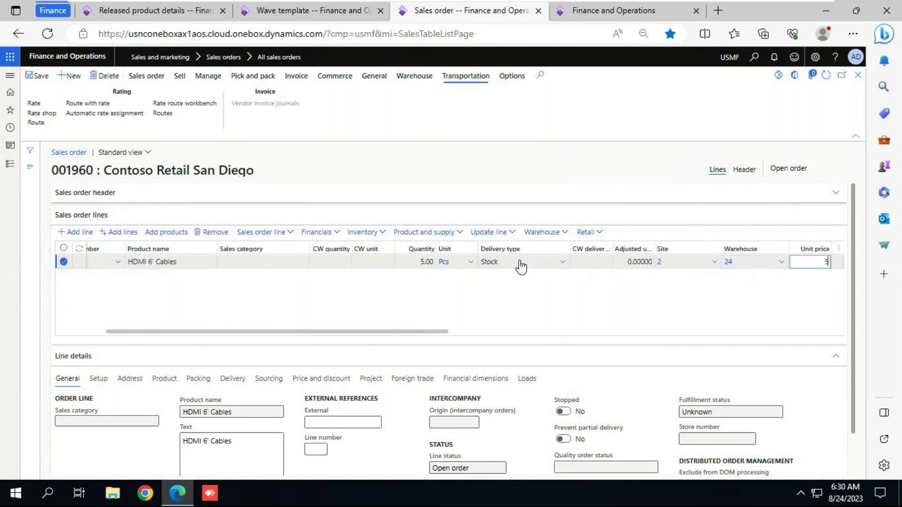
key("Tab")
left_click(520, 266)
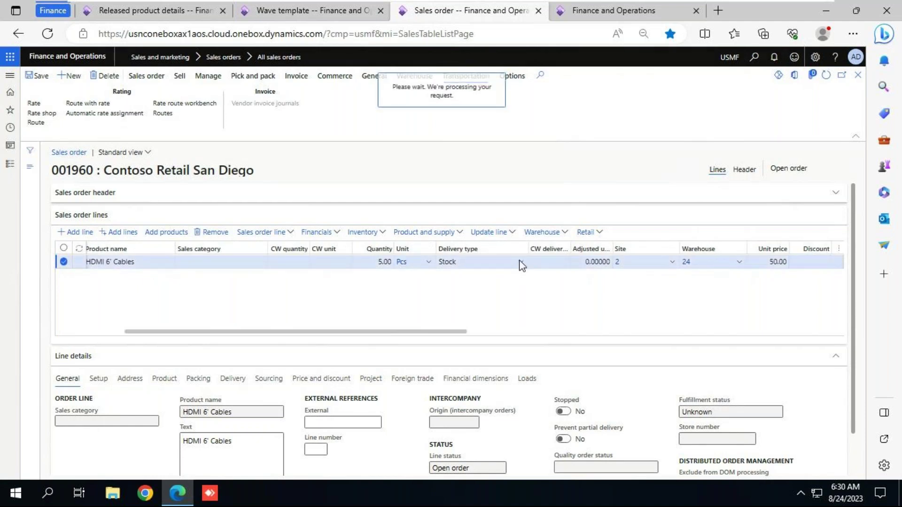
- Check the sales order process steps in the PowerPoint notes and return to the sales order in Finance and Operations
left_click(576, 6)
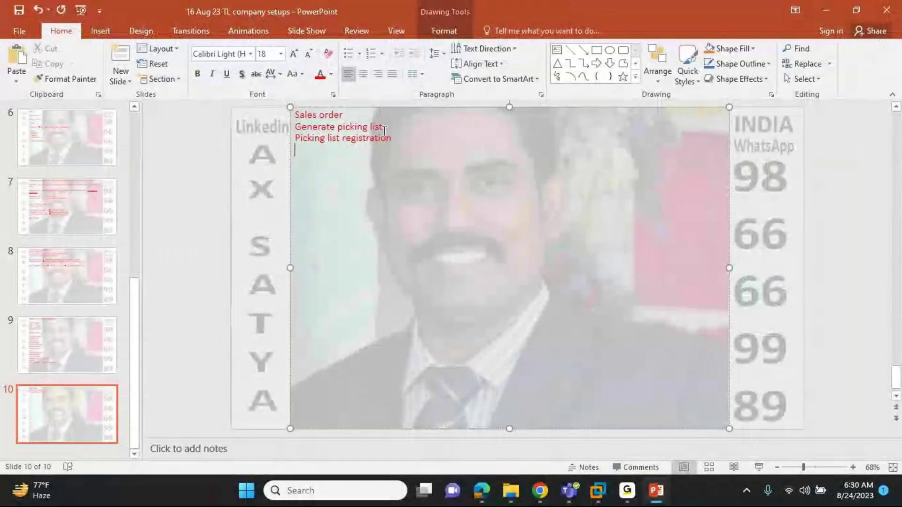
key("alt+Tab")
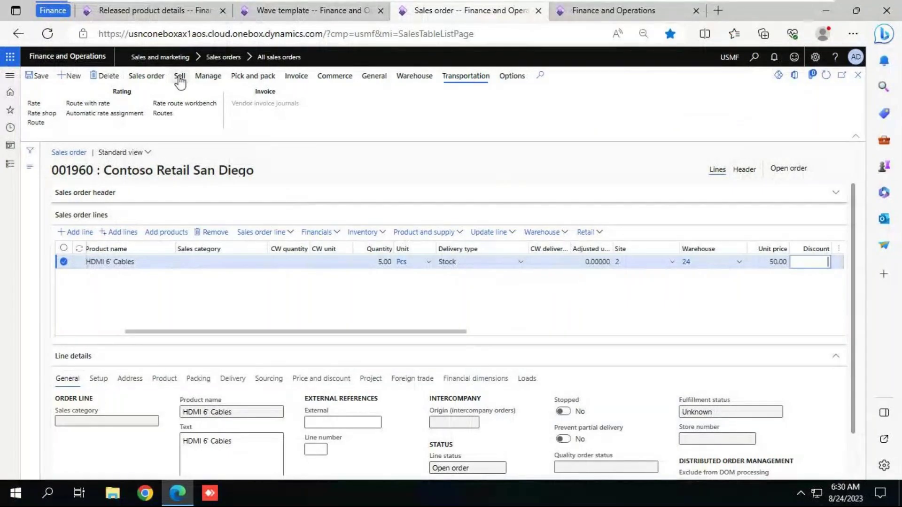
left_click(180, 78)
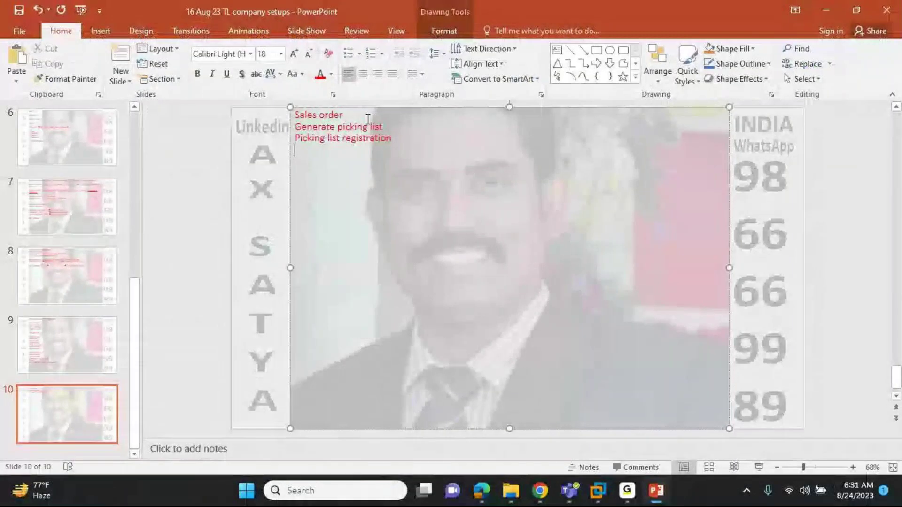
- Switch to the PowerPoint notes, insert a "Reservation" line below "Sales order" and mark it as mandatory in parentheses
left_click(353, 118)
key("Return")
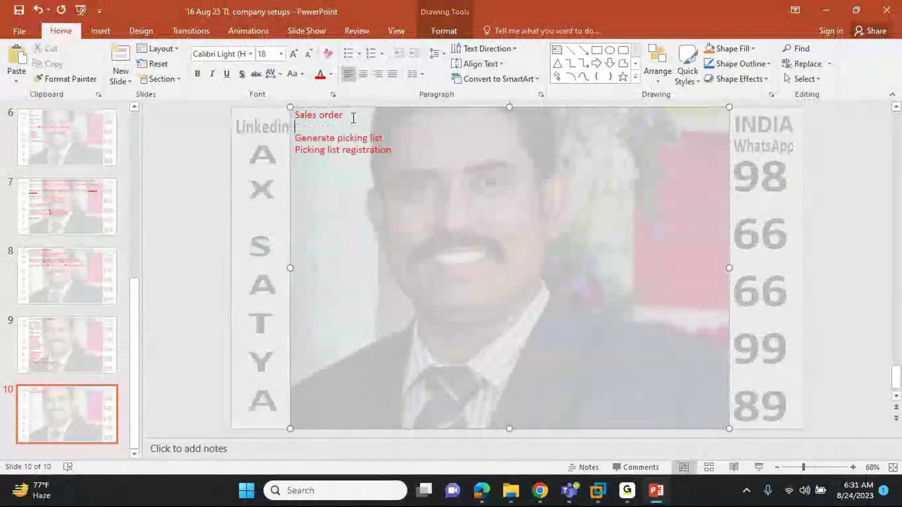
type("Reser")
type("ation")
key("BackSpace")
key("BackSpace")
key("BackSpace")
key("BackSpace")
type("vation")
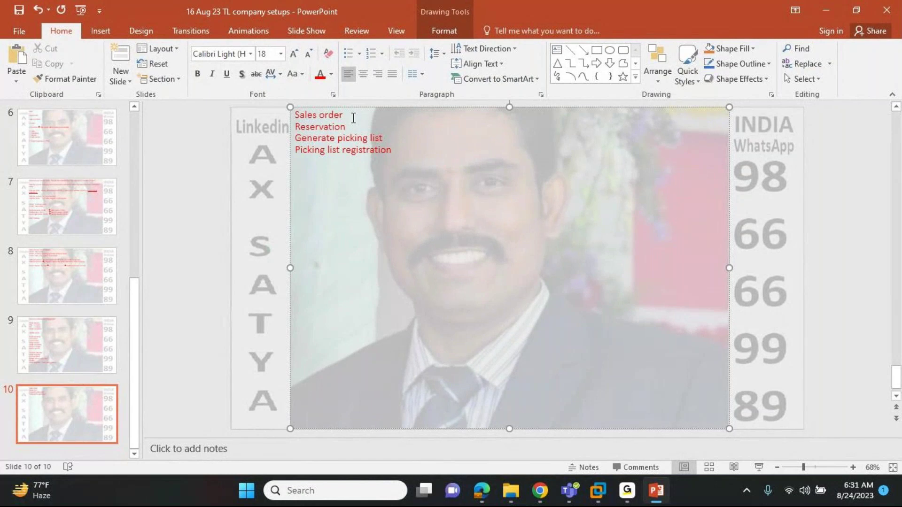
type(" (Mandato")
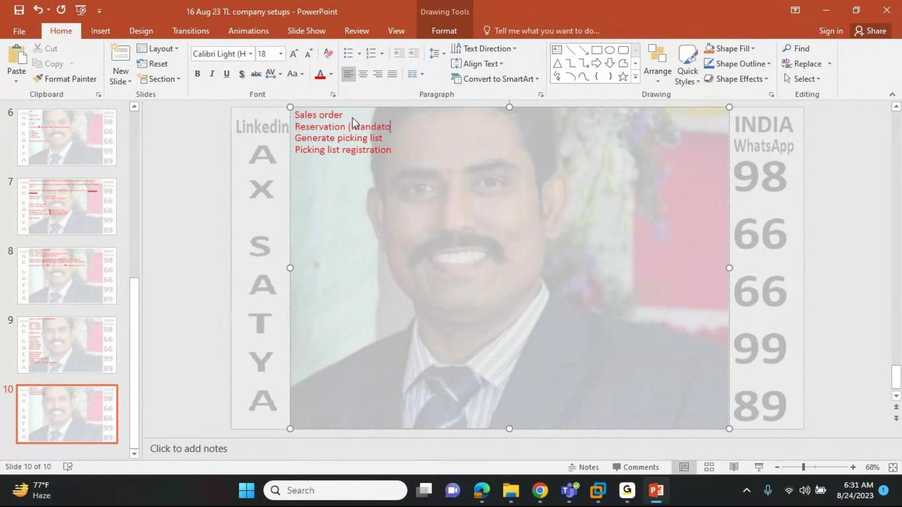
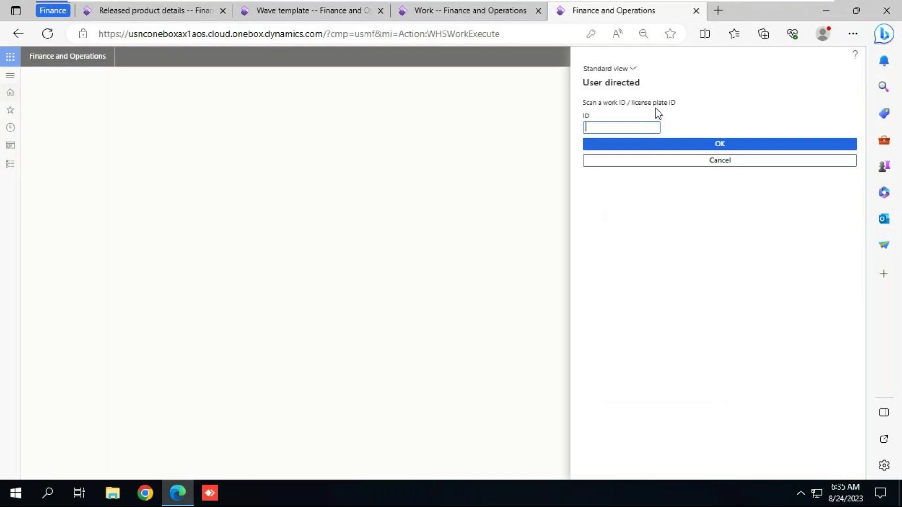
- Copy work ID USMF-000842 from the Work page into the ID field of the User directed mobile form
left_click(434, 13)
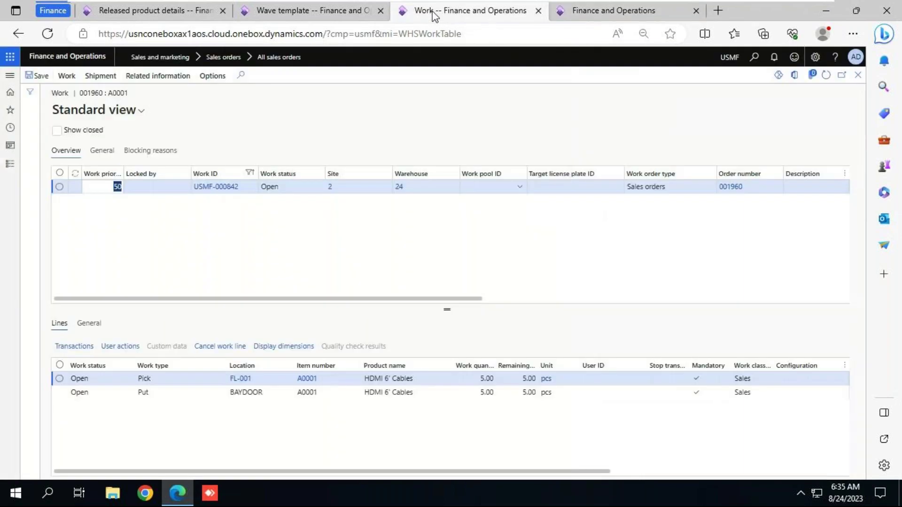
left_click_drag(242, 187, 193, 193)
key("ctrl+c")
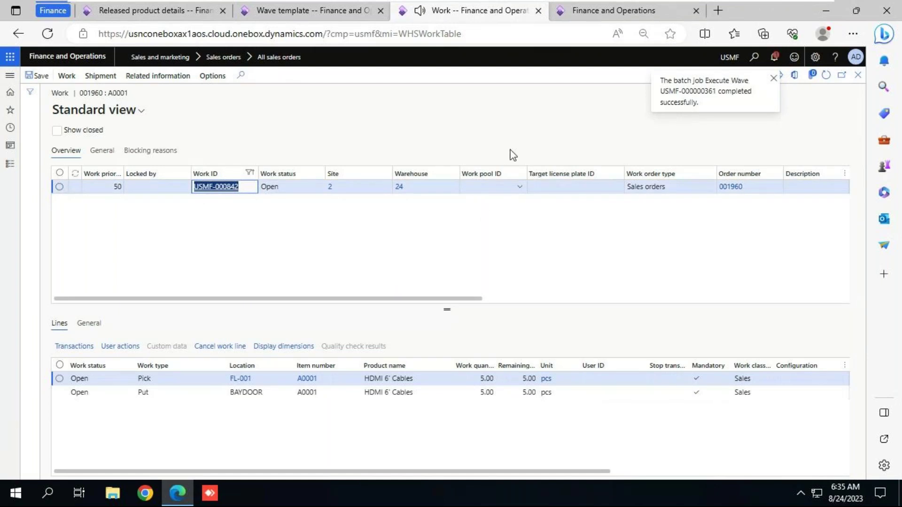
left_click(611, 13)
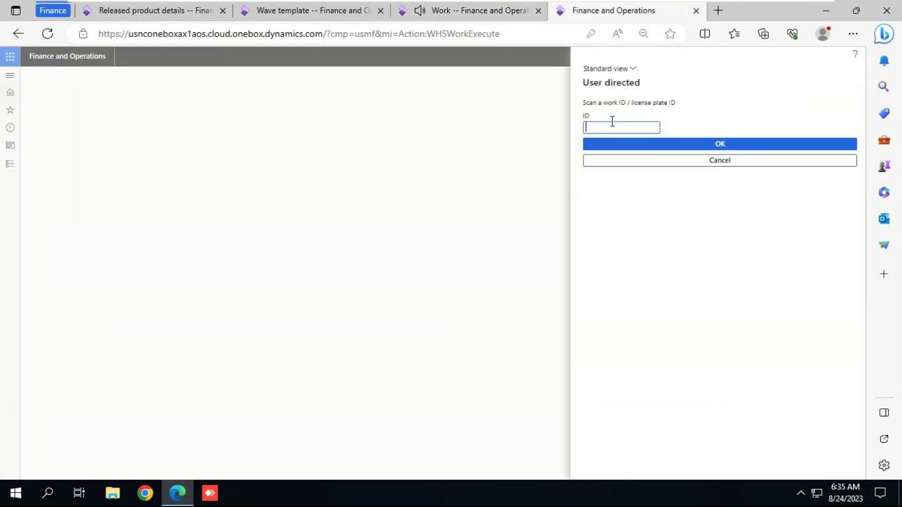
key("ctrl+v")
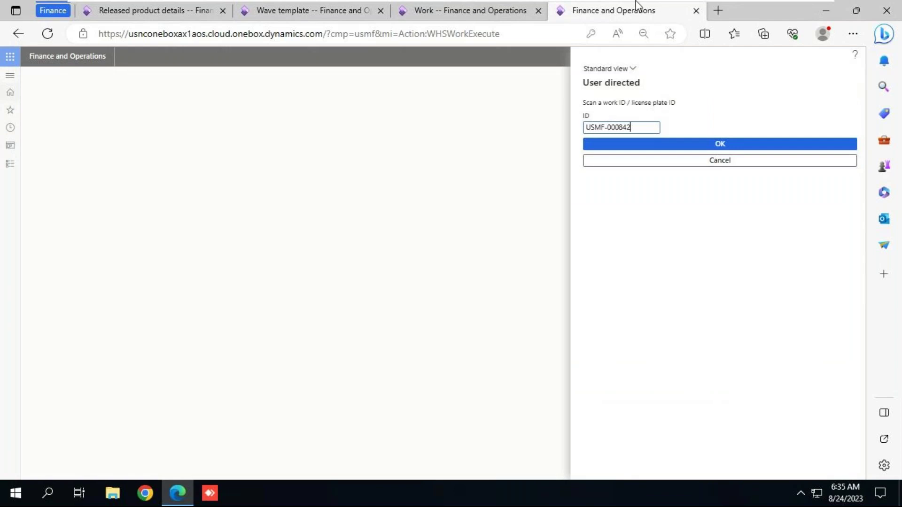
- Switch to Chrome and view the image search results for pallets and forklifts and for warehouse mobile scanners
key("alt+Tab")
key("Tab")
key("Tab")
key("Tab")
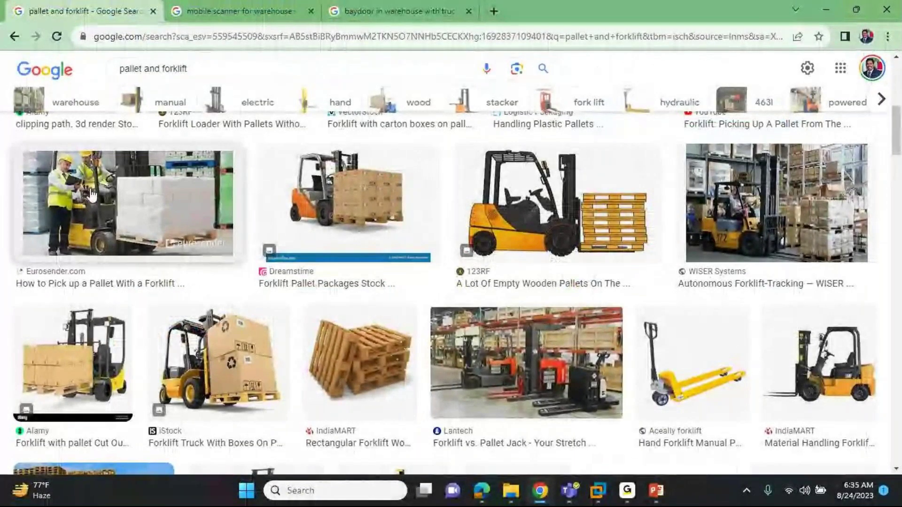
left_click(249, 12)
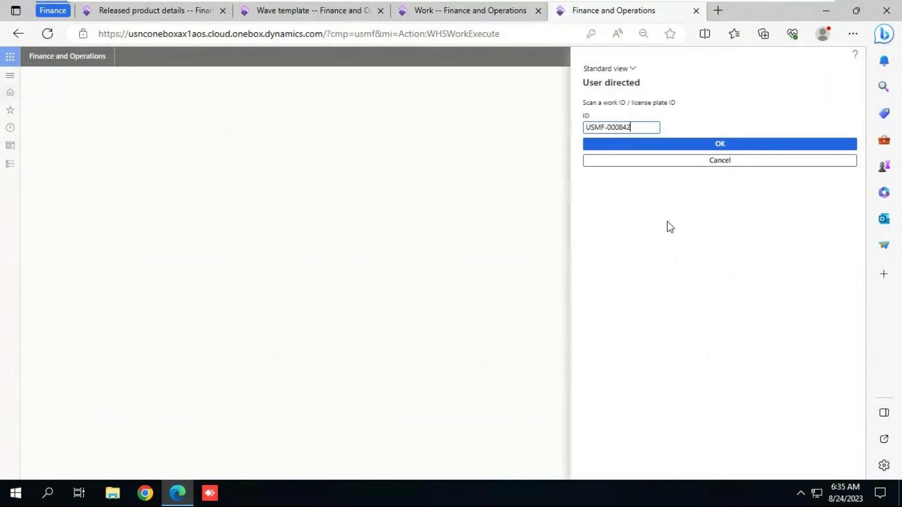
- Recheck work ID USMF-000842 on the Work page in Finance and Operations and submit it in the User directed form
left_click(466, 10)
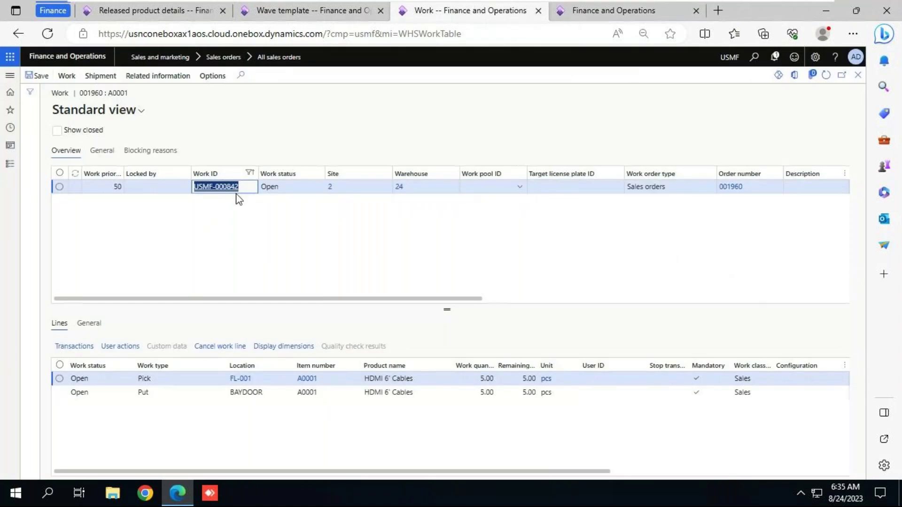
left_click(580, 11)
left_click(724, 147)
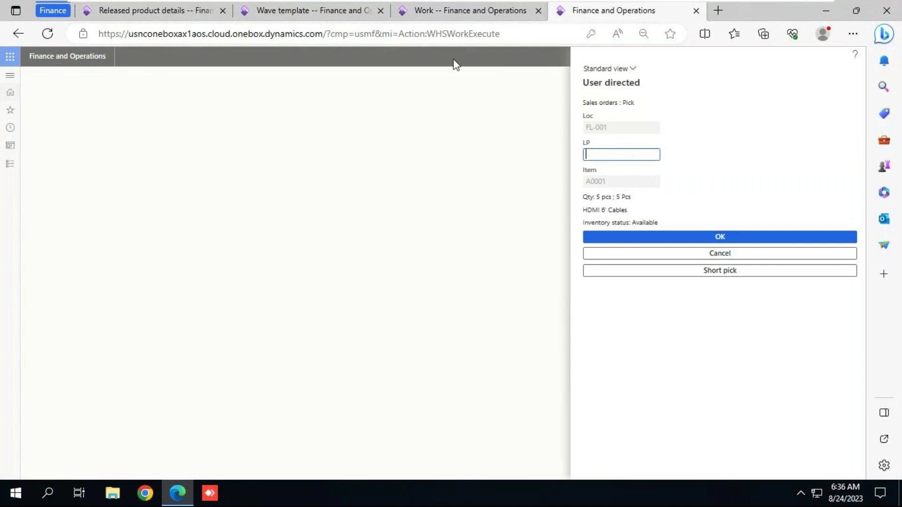
- Try to open the on-hand inventory of released product A0001 and dismiss the connection error
left_click(435, 14)
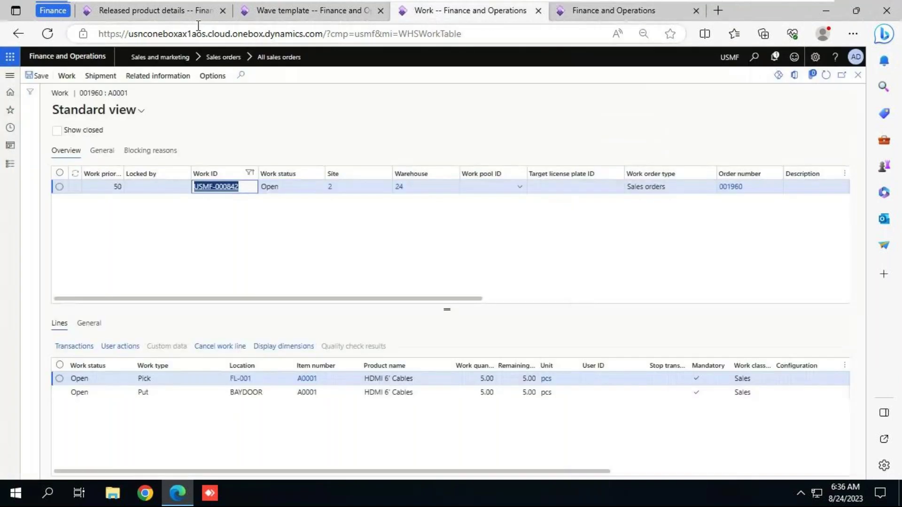
left_click(176, 13)
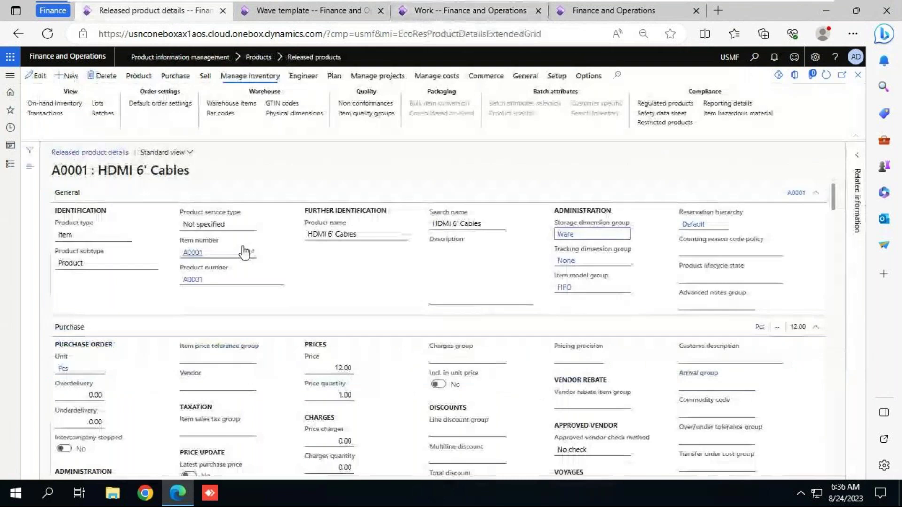
left_click(65, 103)
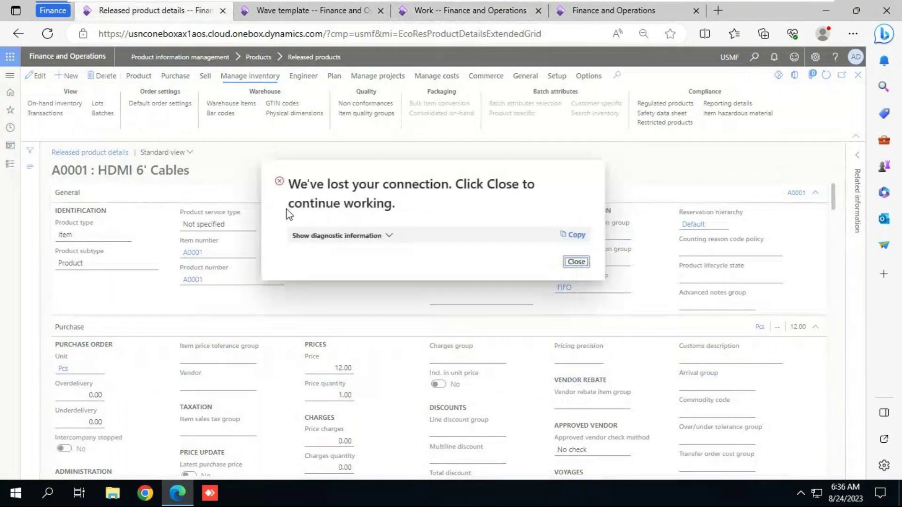
left_click(578, 263)
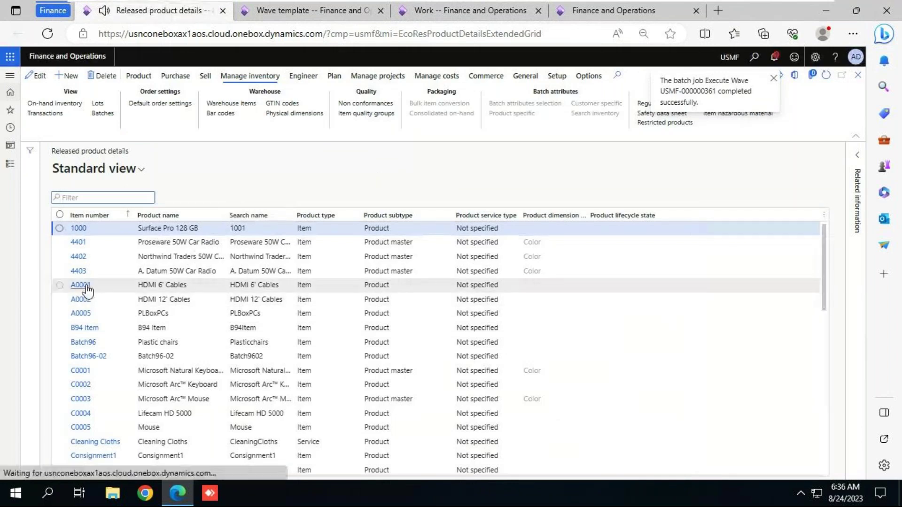
- Open the on-hand inventory of released product A0001, HDMI 6' Cables
left_click(87, 289)
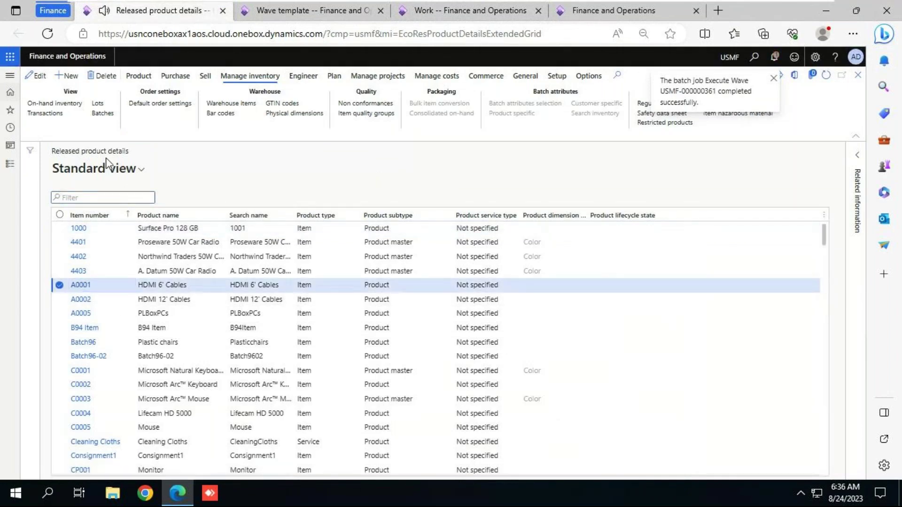
left_click(55, 104)
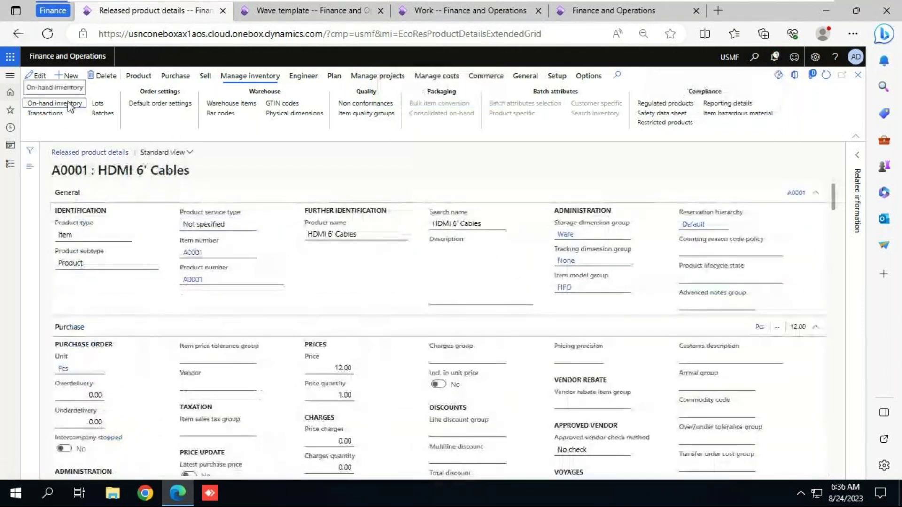
left_click(68, 104)
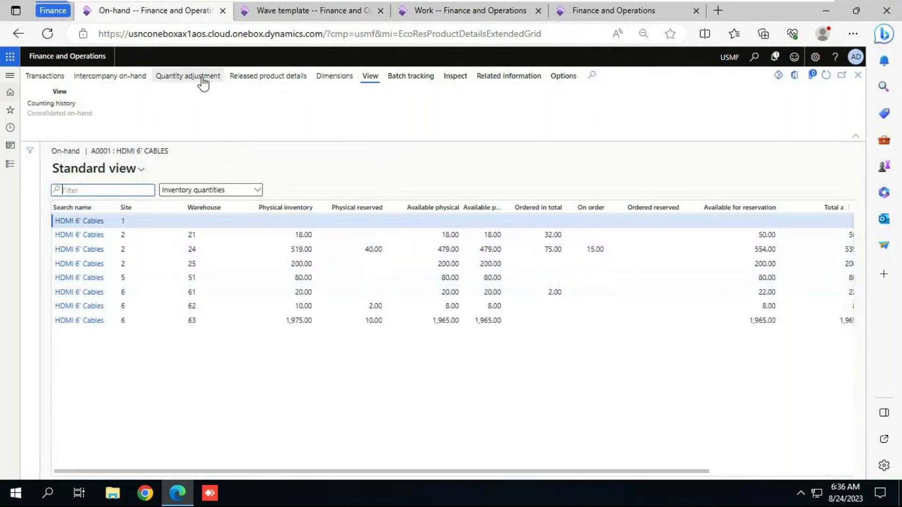
- Add the Location and License plate storage dimensions to the on-hand inventory display
left_click(340, 80)
left_click(709, 233)
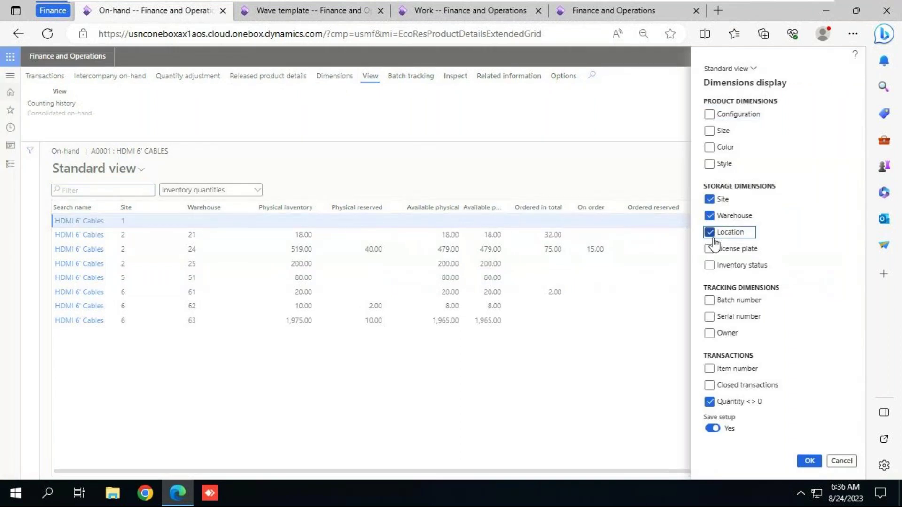
left_click(710, 249)
left_click(807, 461)
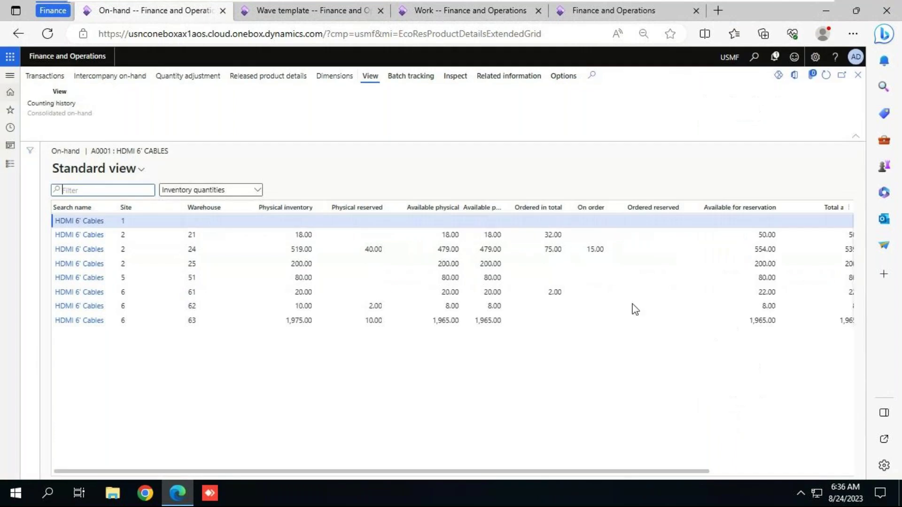
left_click(459, 13)
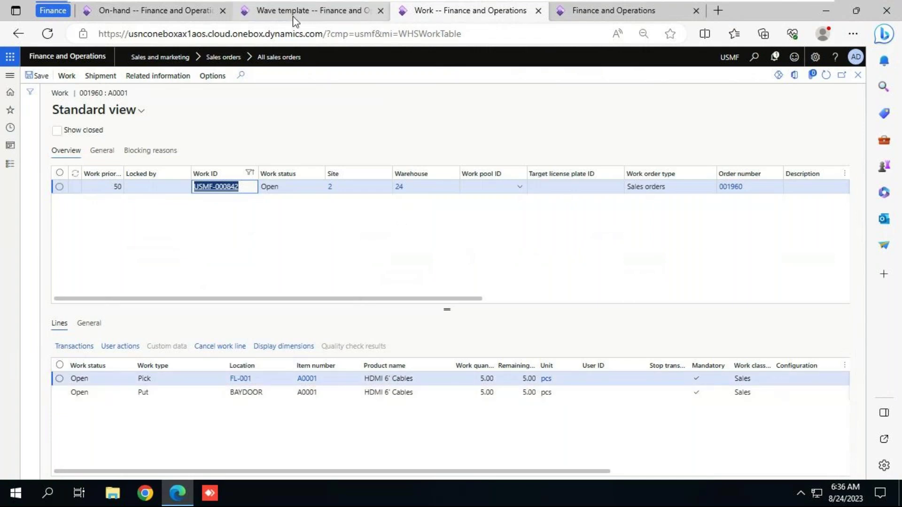
left_click(184, 8)
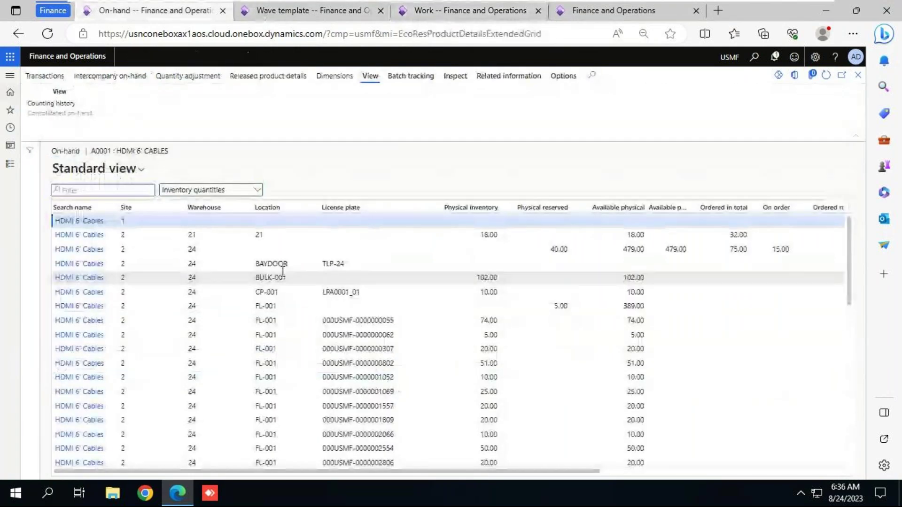
left_click(270, 320)
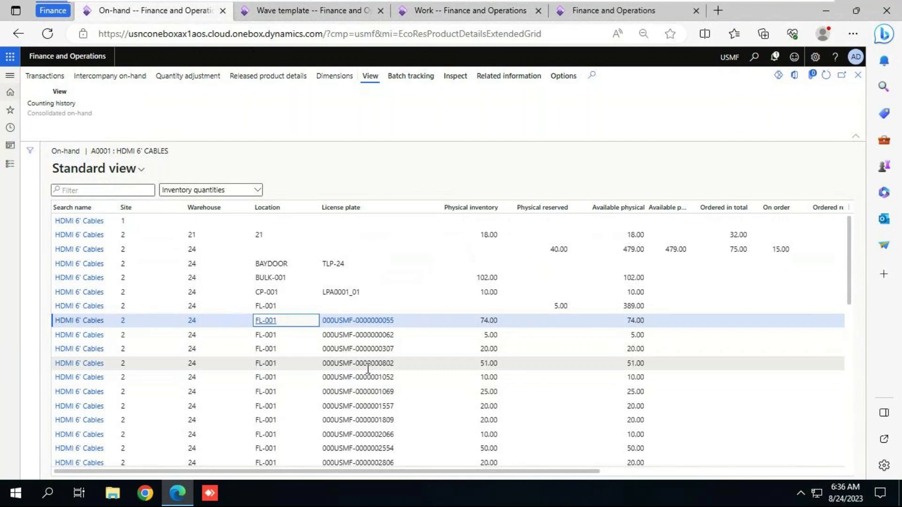
left_click_drag(399, 334, 320, 341)
key("ctrl+c")
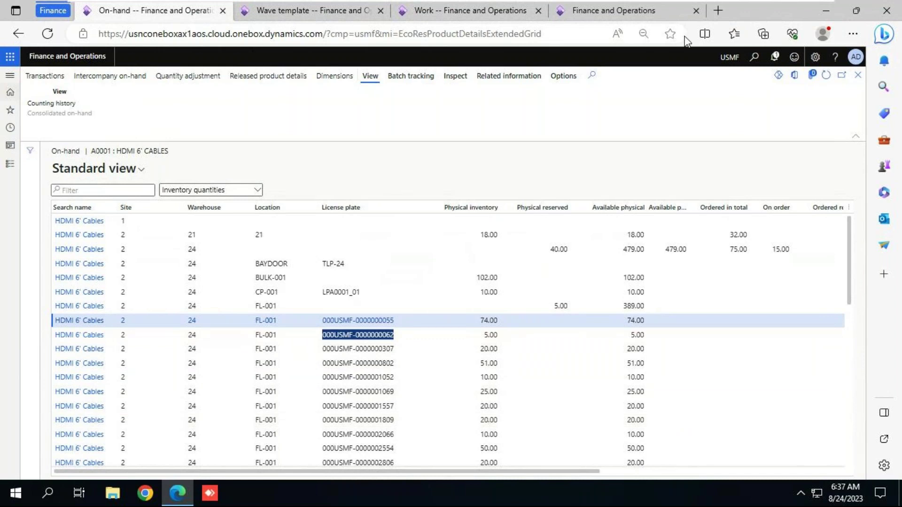
- Switch to Chrome to view the pallet and forklift image results, and return to the on-hand list
key("alt+Tab")
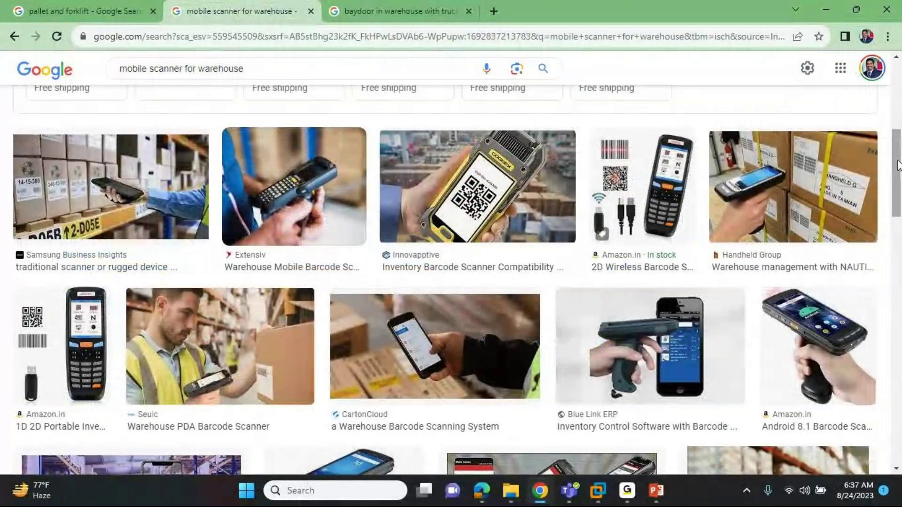
left_click(77, 11)
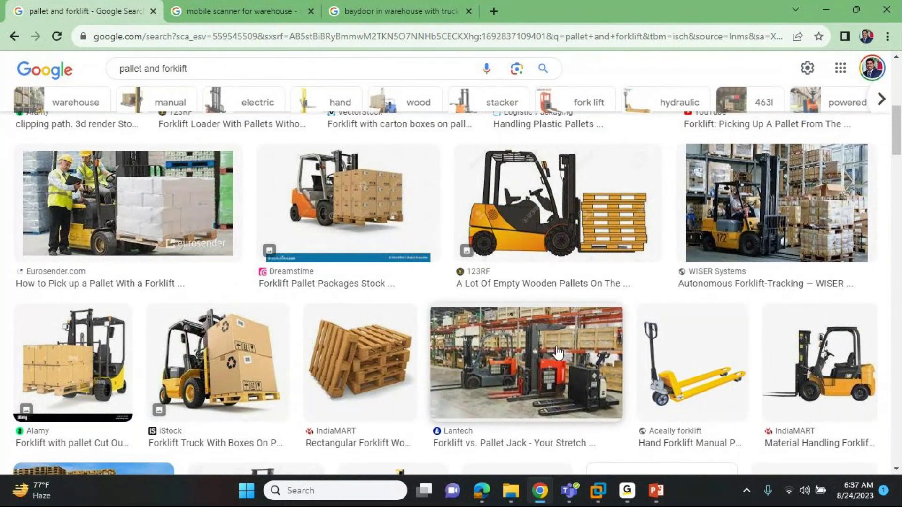
key("alt+Tab")
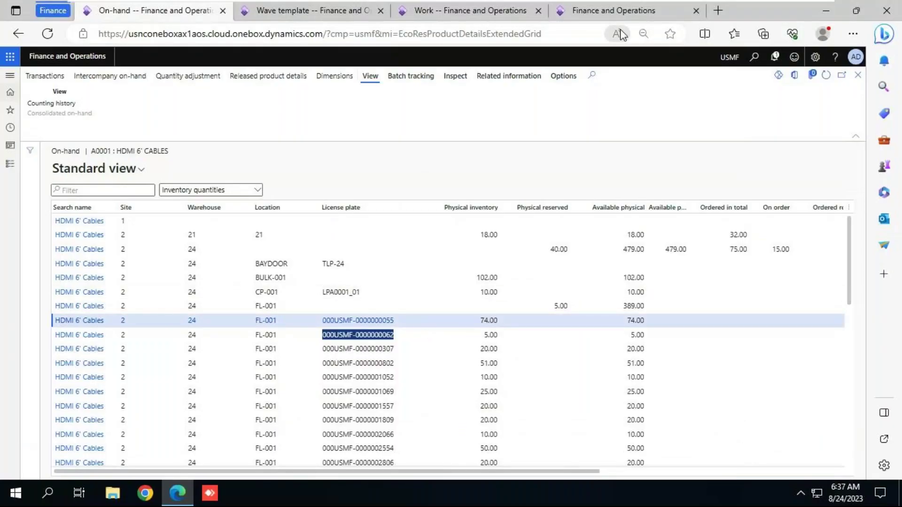
left_click(614, 16)
key("ctrl+v")
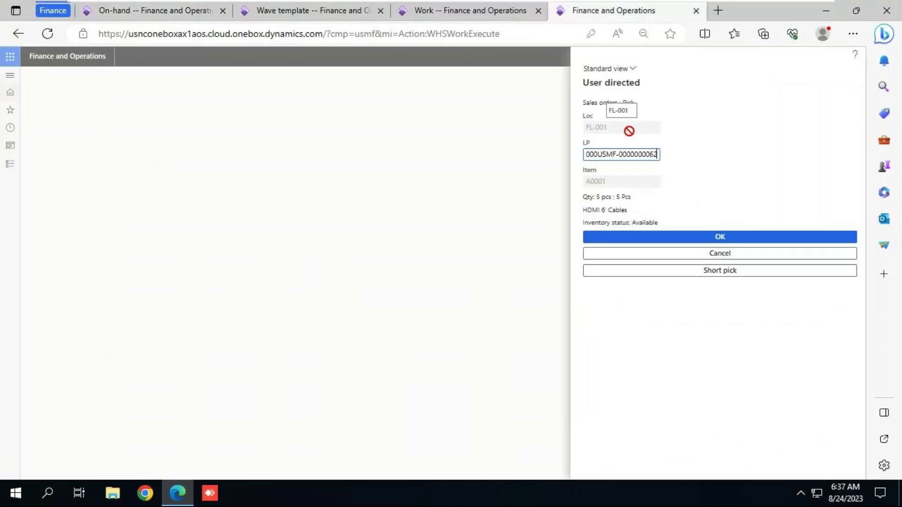
left_click(723, 241)
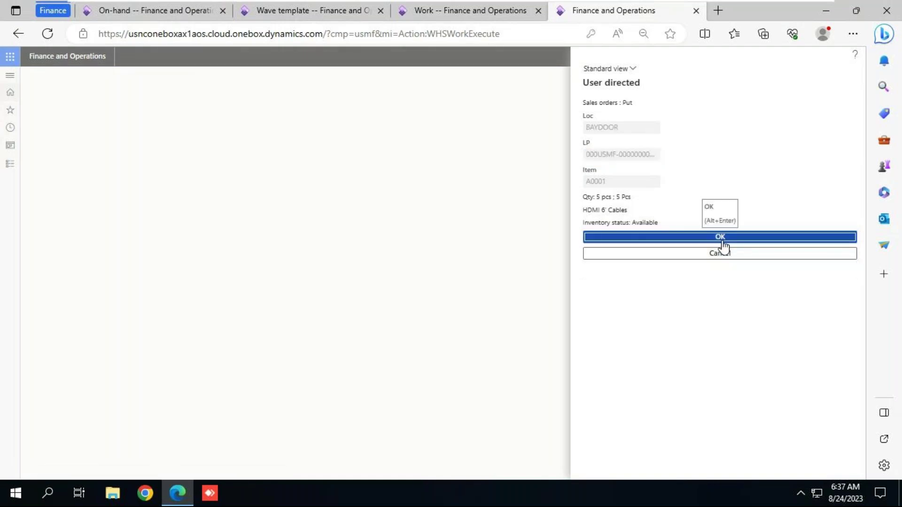
left_click(723, 242)
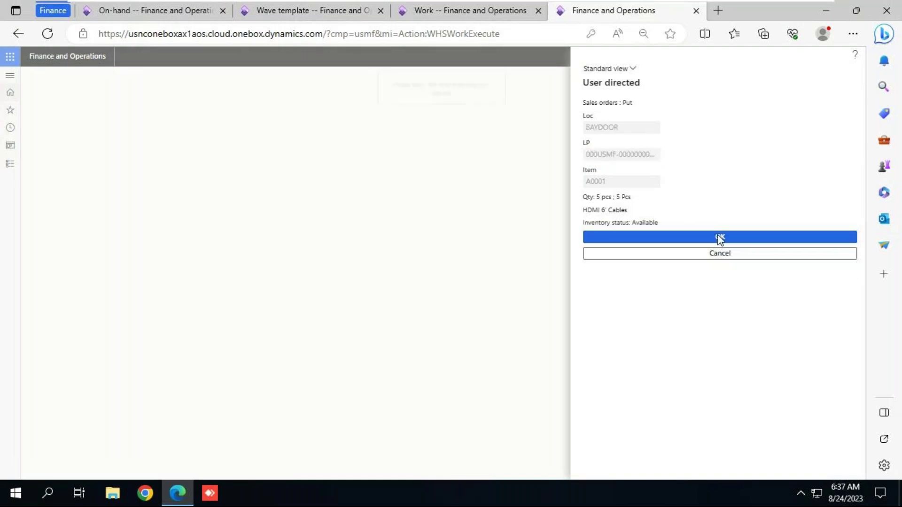
- Refresh the sales order's work details to check the work status, and close them to return to the order
left_click(438, 17)
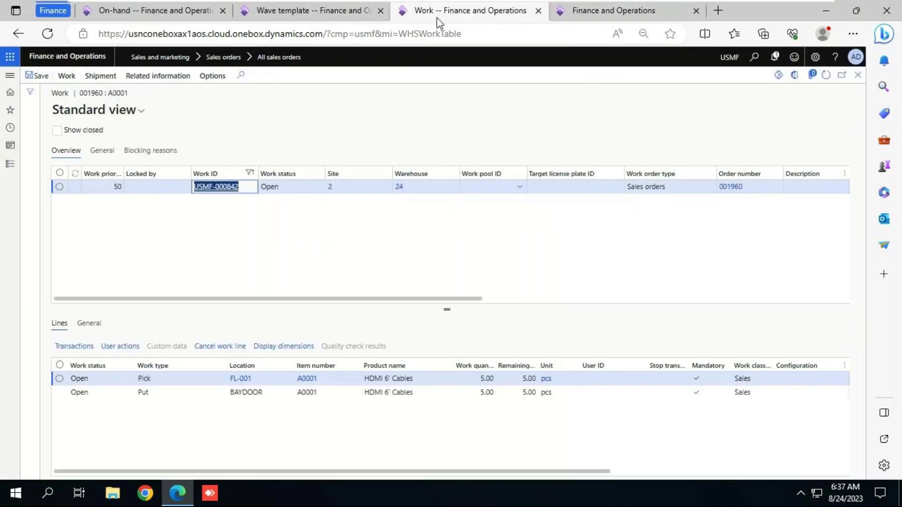
left_click(827, 78)
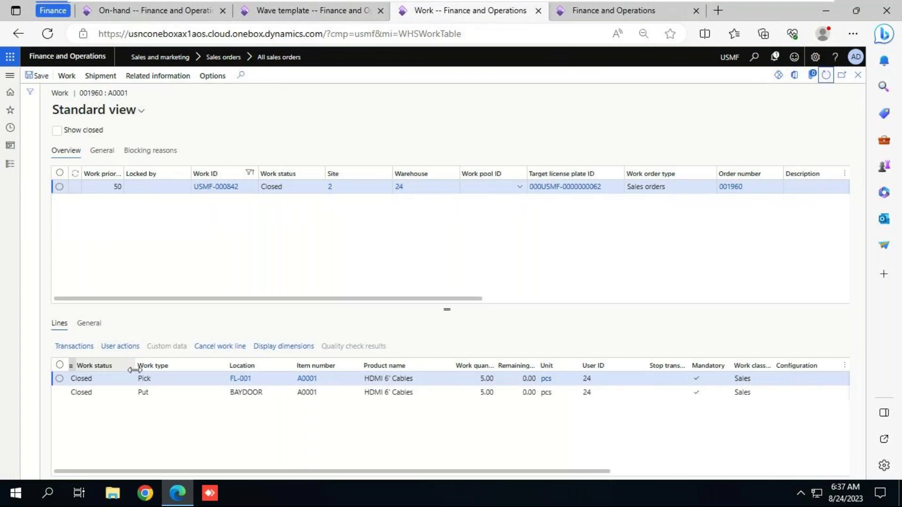
left_click(857, 75)
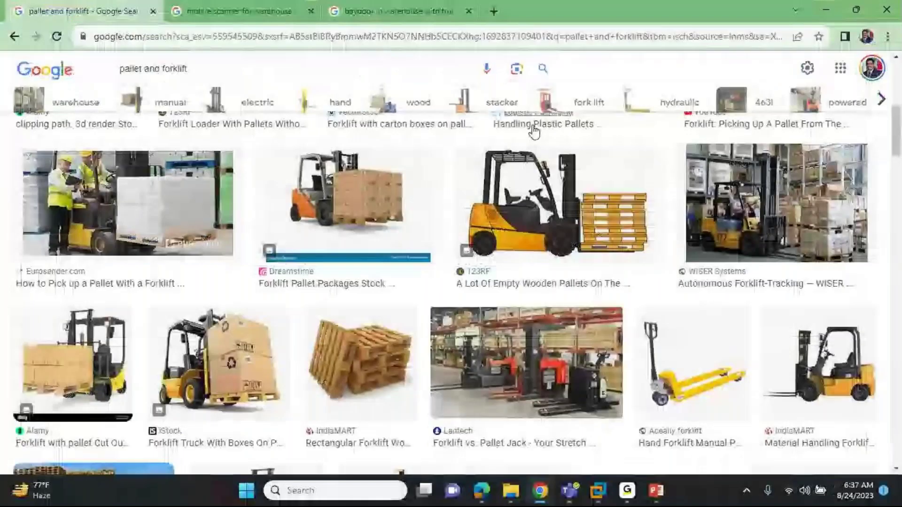
- Switch to PowerPoint and add the line "Work completed" below "Work created" on slide 10
left_click(656, 492)
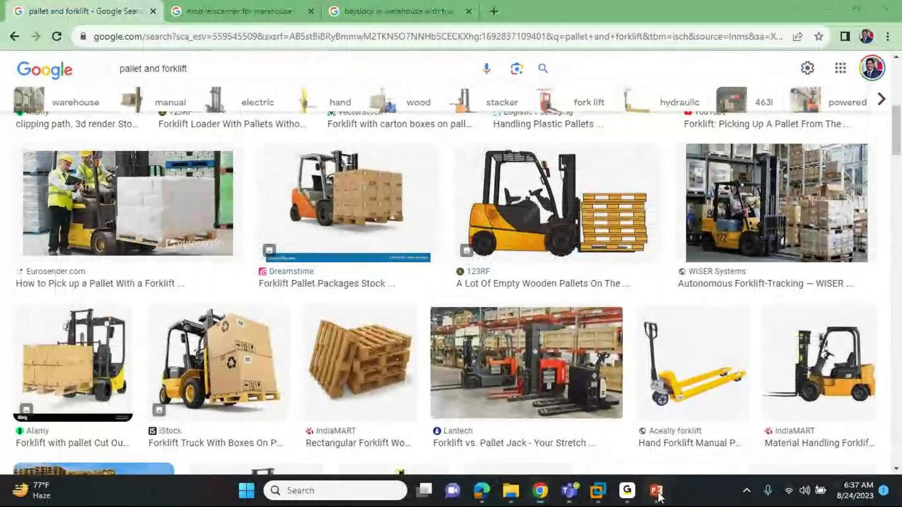
left_click(365, 179)
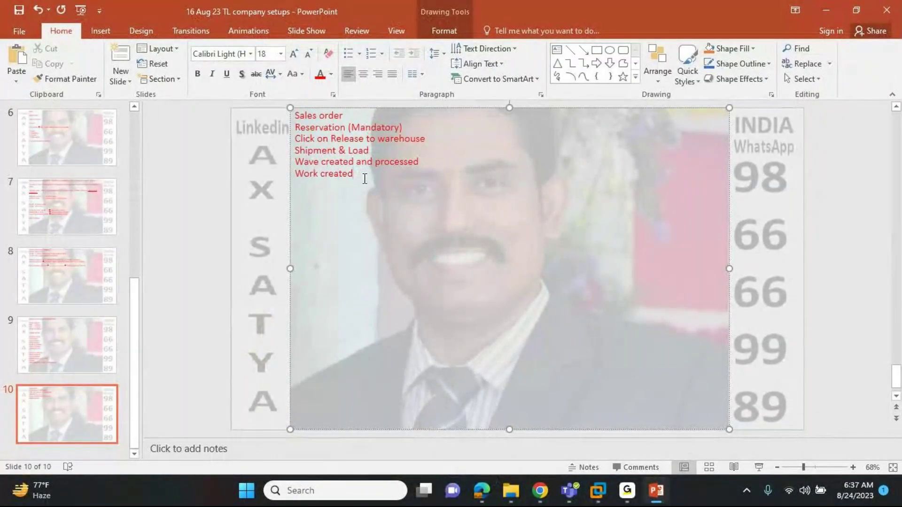
key("Return")
type("Work complet")
key("BackSpace")
type("eted")
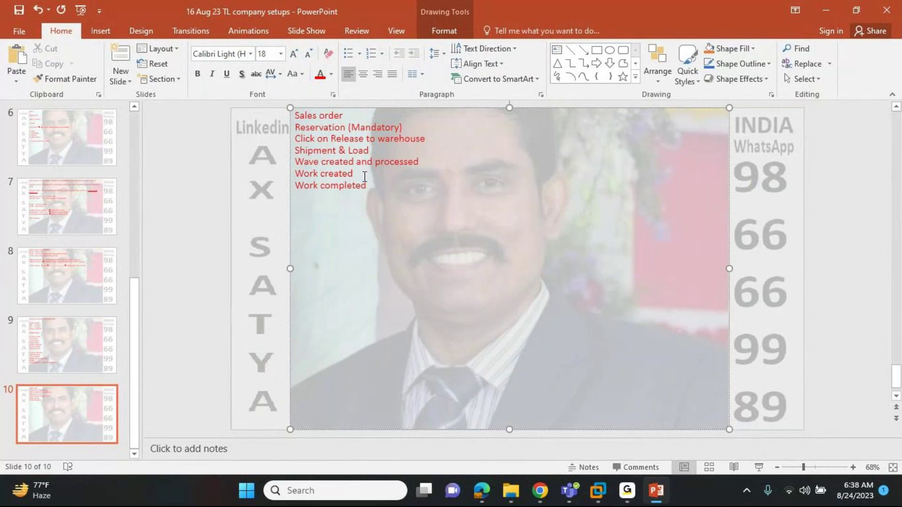
- Switch back to the sales order in Finance and Operations, open the line's shipment details and confirm the shipment
key("alt+Tab")
key("alt+Tab")
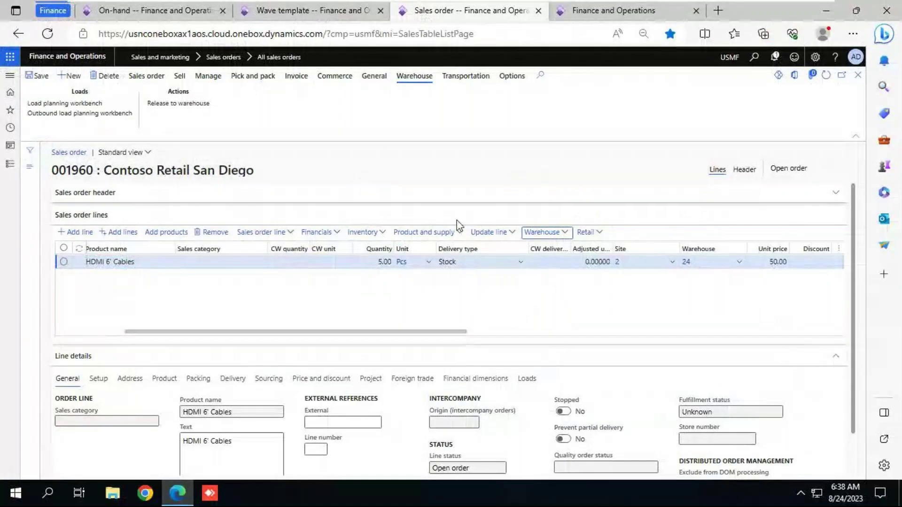
left_click(563, 236)
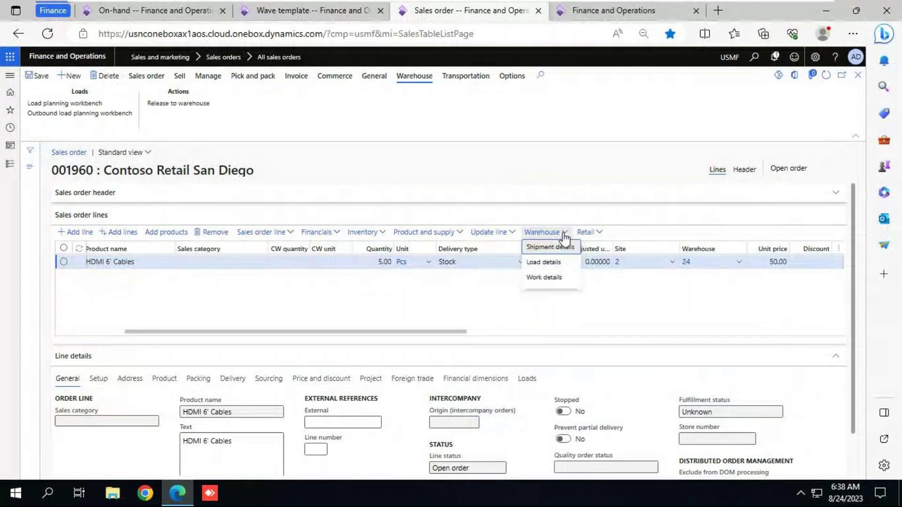
left_click(543, 247)
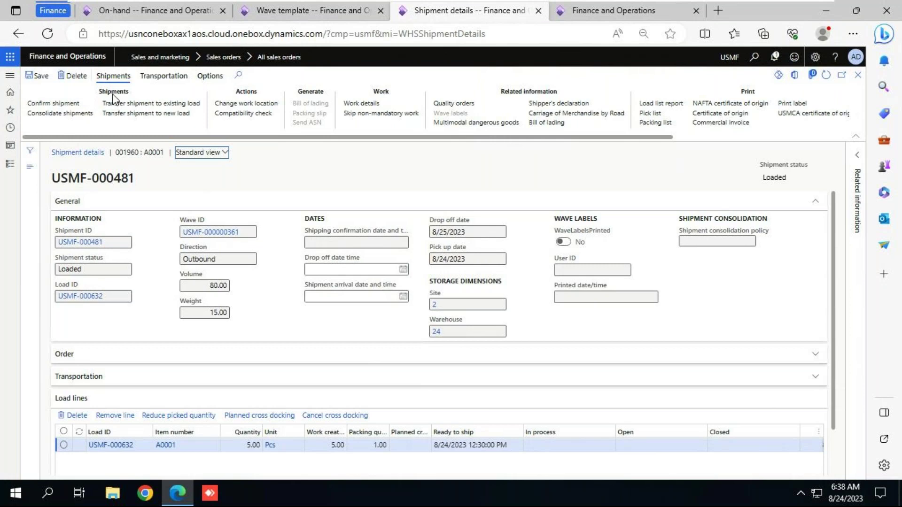
left_click(69, 105)
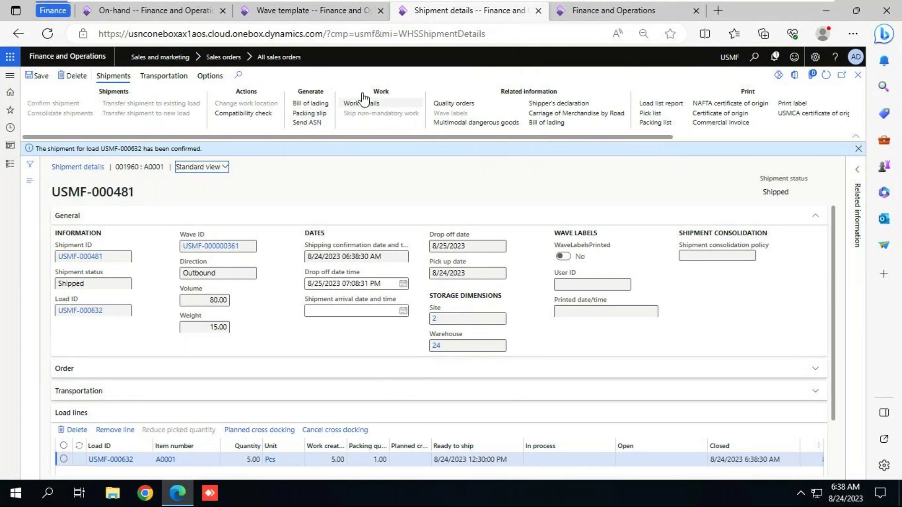
- Post the shipment's packing slip without printing it, and return to the sales order's pick and pack options
left_click(312, 115)
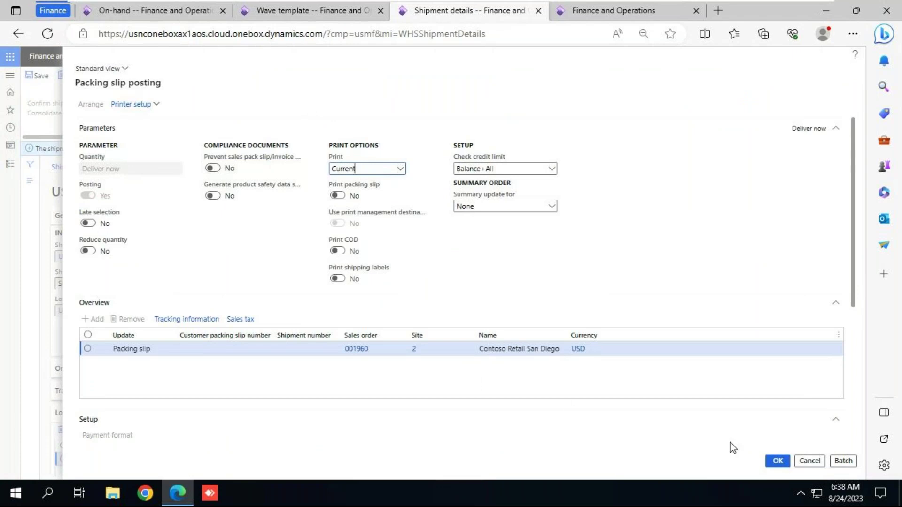
left_click(779, 463)
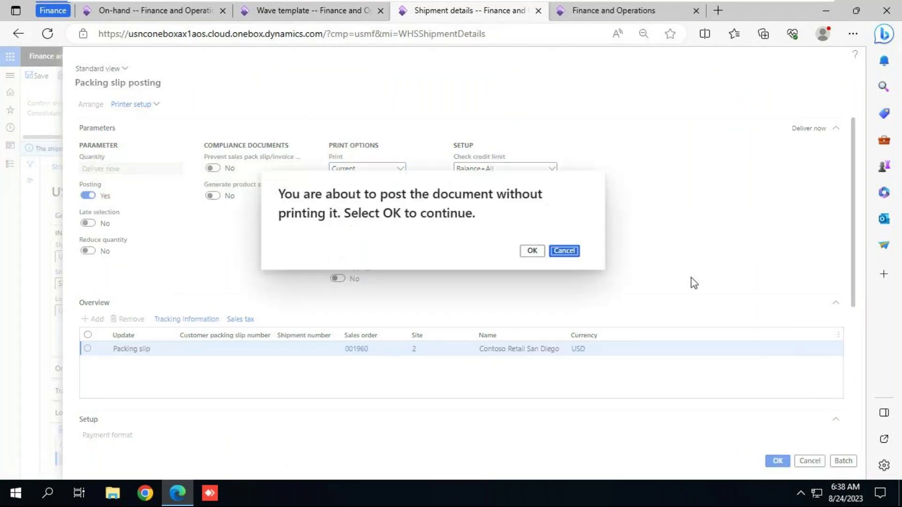
left_click(533, 251)
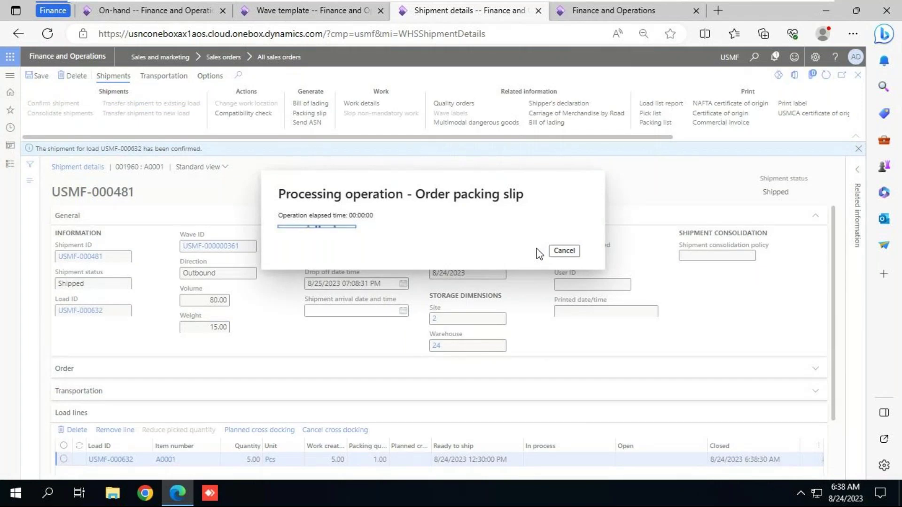
left_click(858, 76)
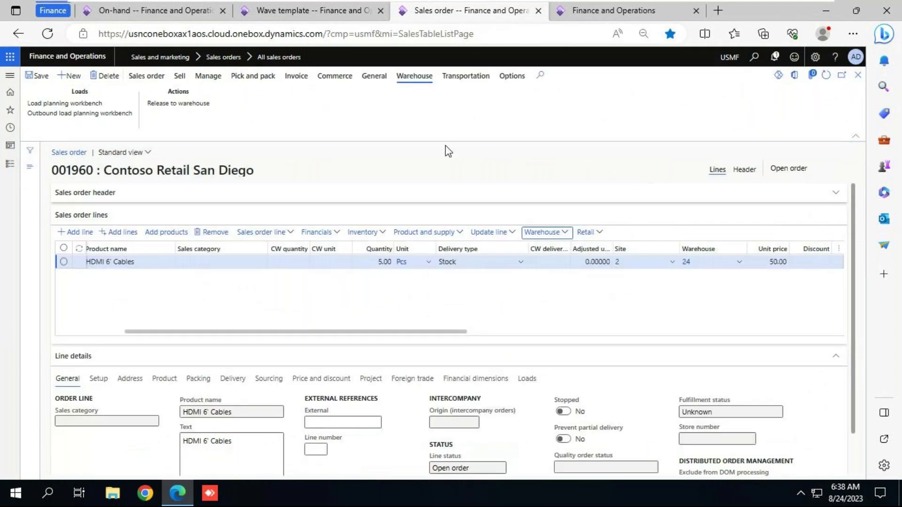
left_click(252, 75)
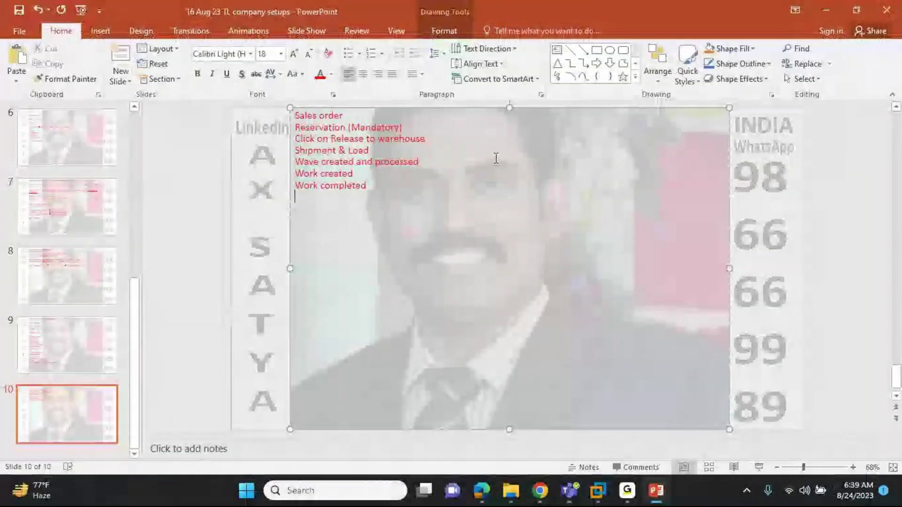
- Add the line "Shipment → Packing slip" below "Work completed" on slide 10 in PowerPoint
type("Shipmen")
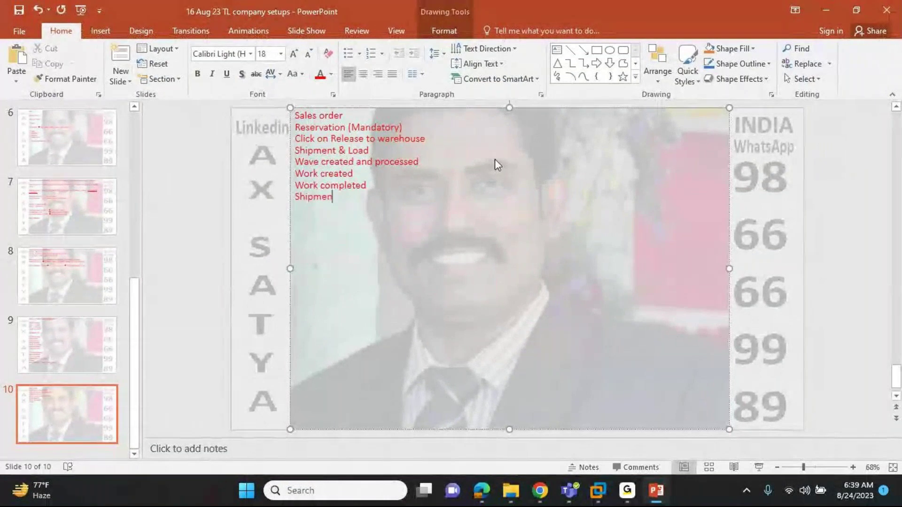
type("t --> Pack")
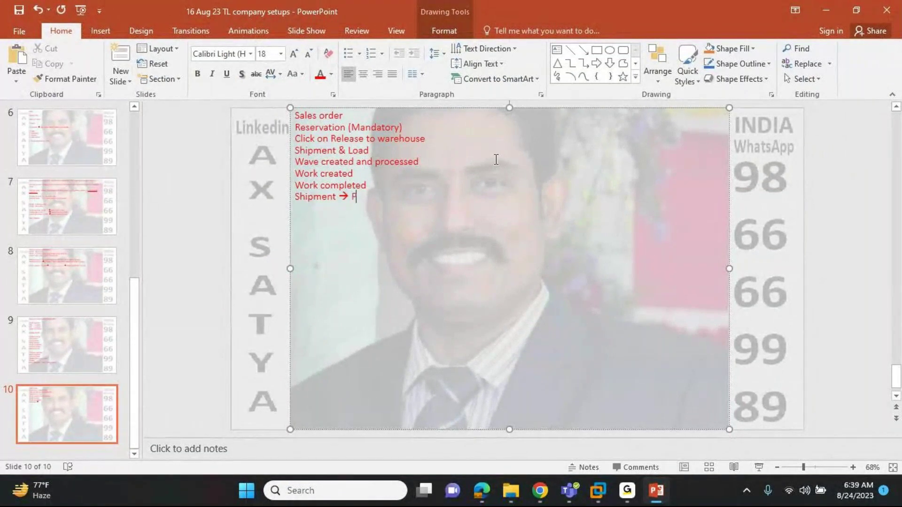
type("ing slip")
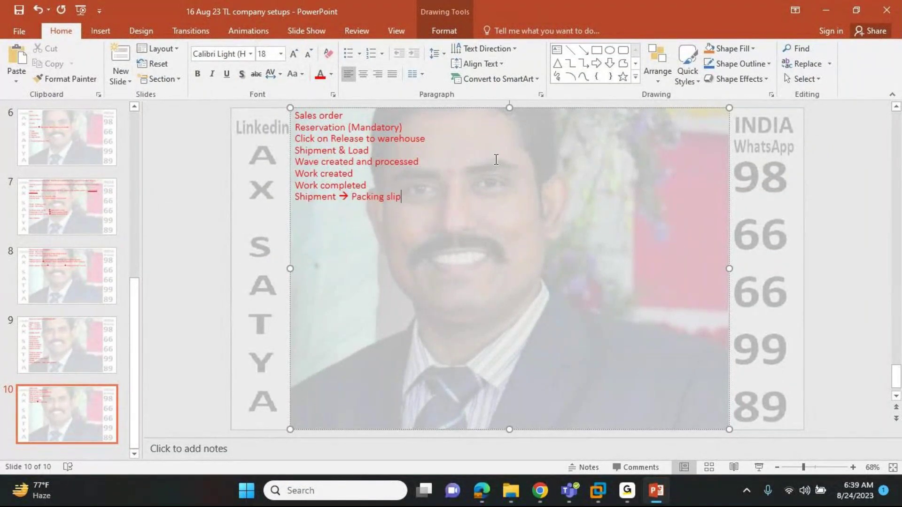
- Insert the line "Confirm – Outbound shipment" below "Work completed" on slide 10 and add "Invoice" as the last line
left_click(378, 185)
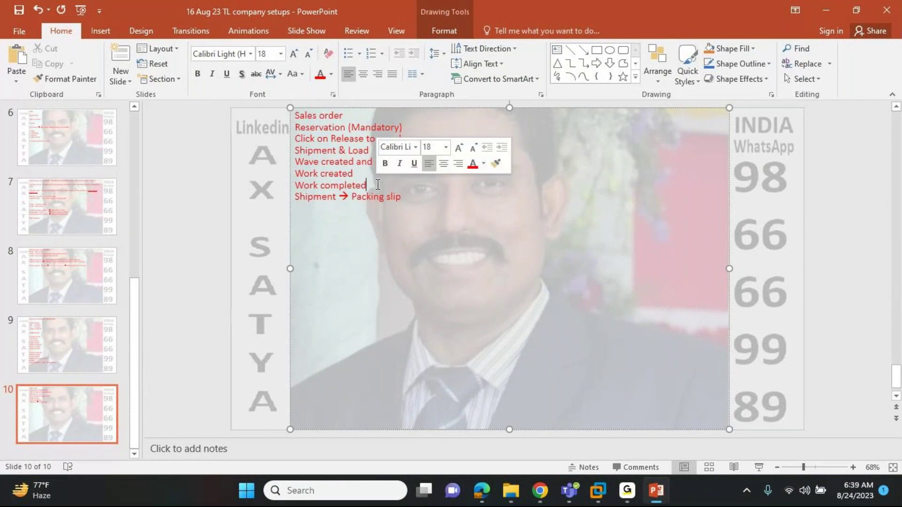
key("Return")
type("Confirm -")
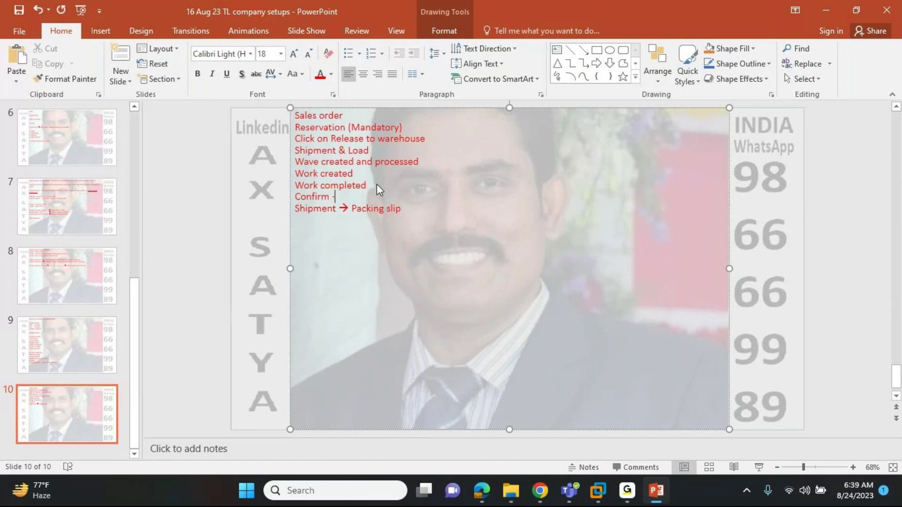
type(" Outbound shipment")
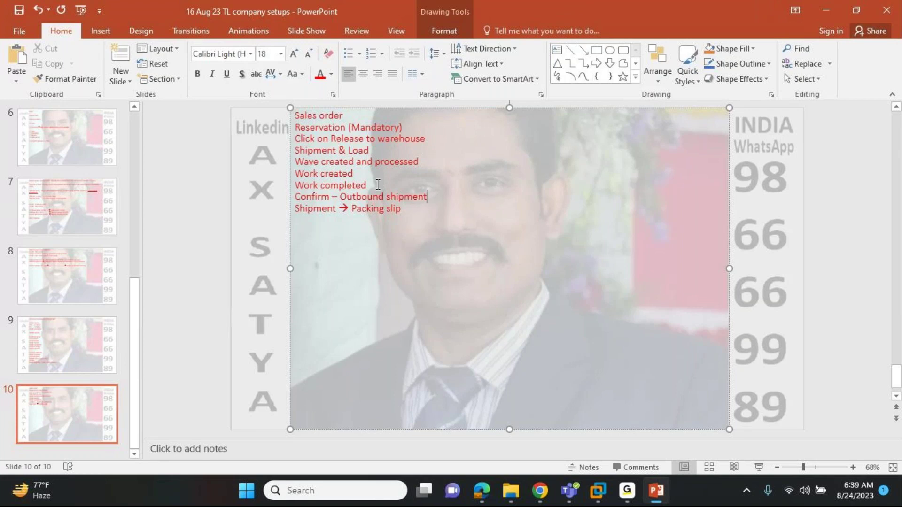
left_click(409, 208)
key("Return")
type("Invoice")
- Switch to the sales order in Finance and Operations and post its invoice for the packing slip quantity without printing it
key("alt+Tab")
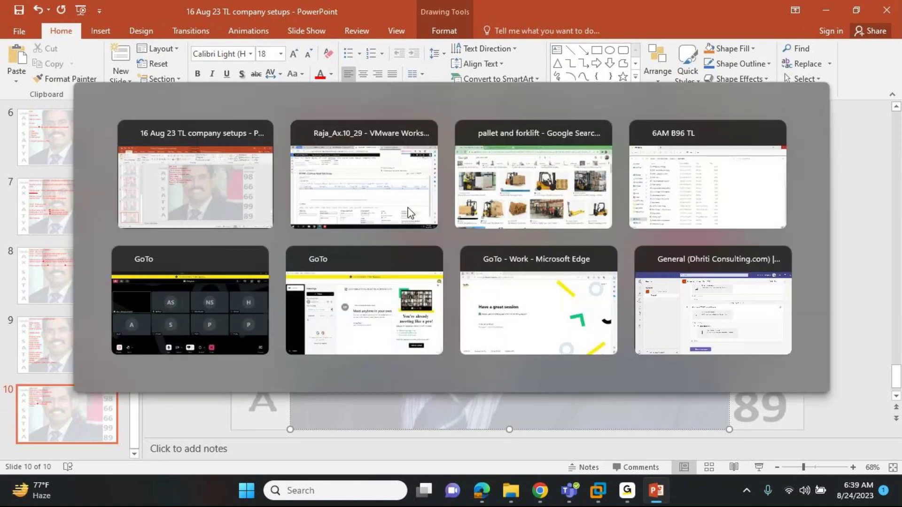
left_click(305, 79)
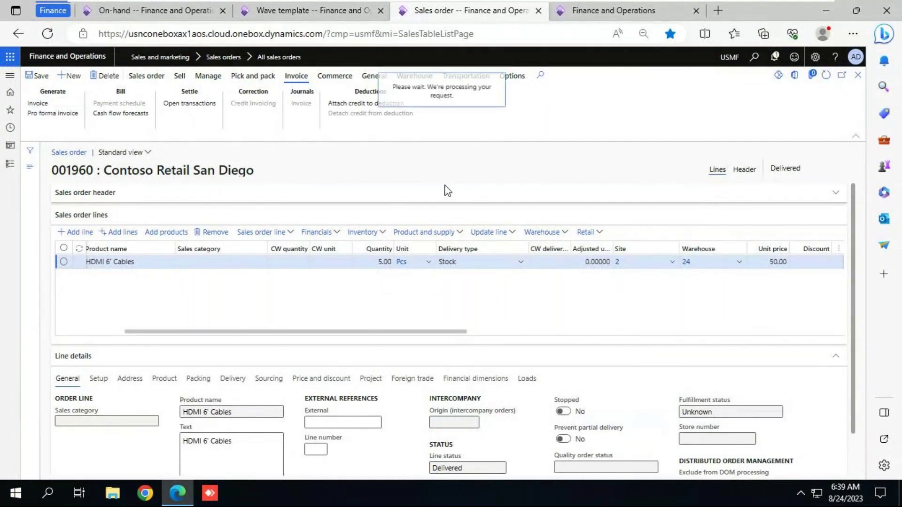
left_click(777, 461)
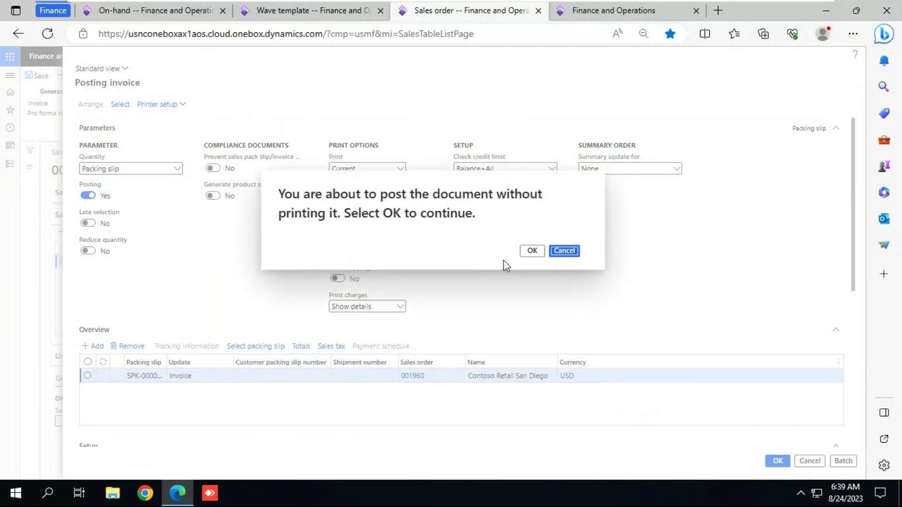
left_click(528, 252)
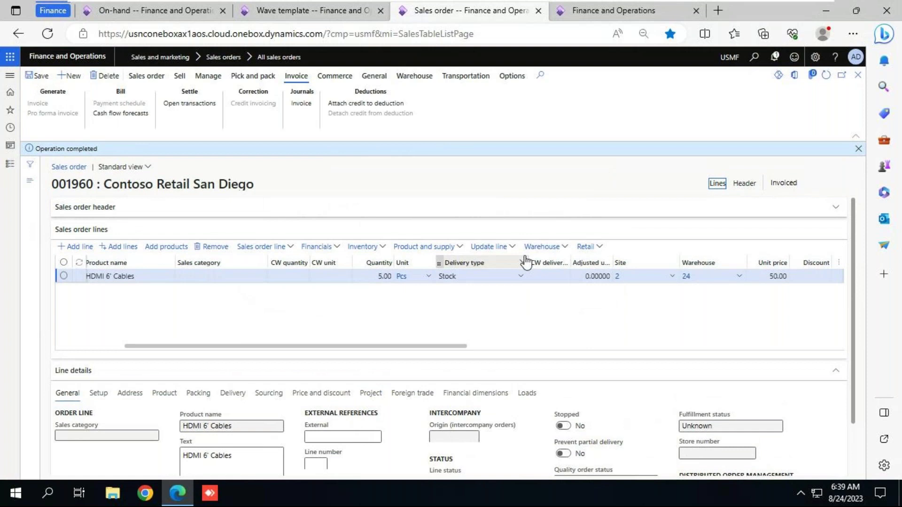
- Switch to PowerPoint and review the warehouse setup list on slide 9 and the sales order stages on slide 10
left_click(663, 1)
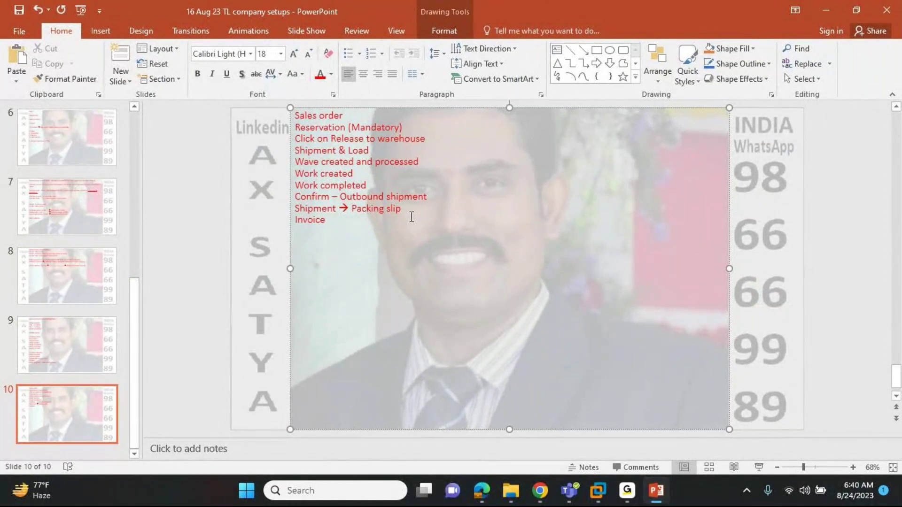
left_click(88, 343)
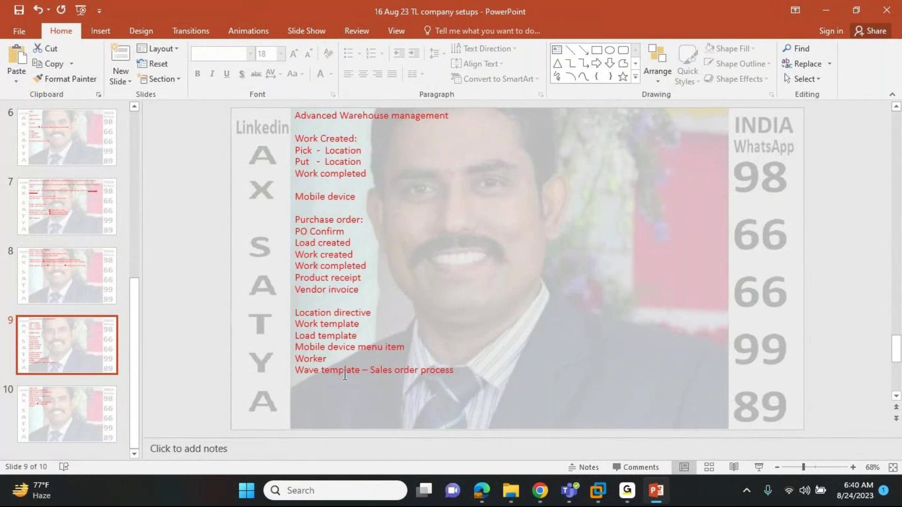
left_click(92, 404)
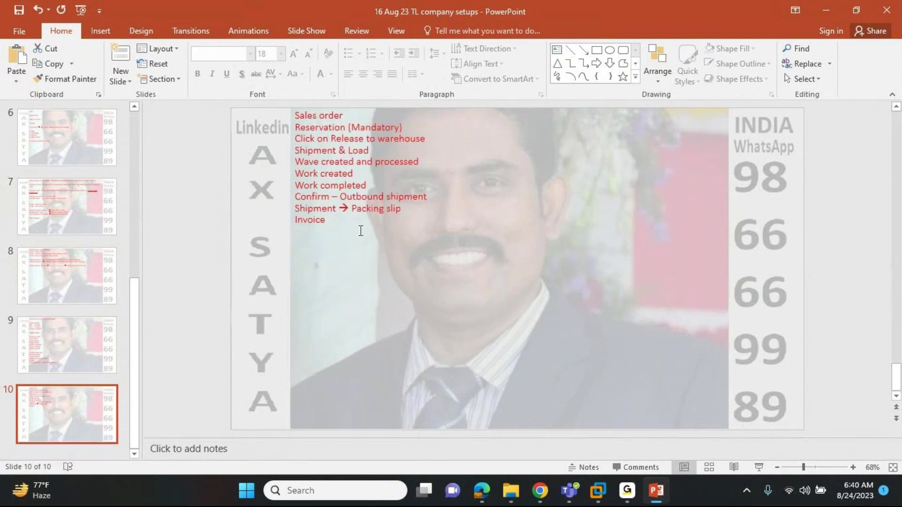
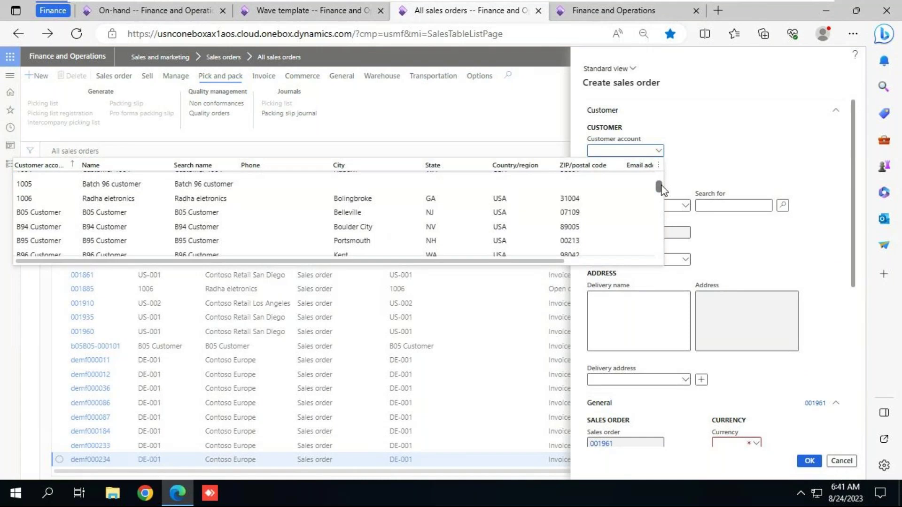
- Create a new sales order for customer Contoso Retail San Diego with warehouse 24
scroll(50, 229, "down", 1)
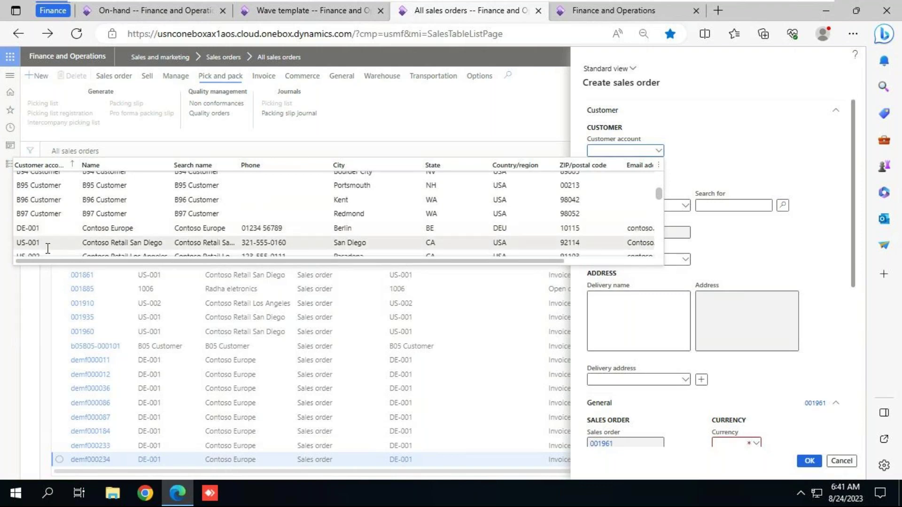
left_click(46, 243)
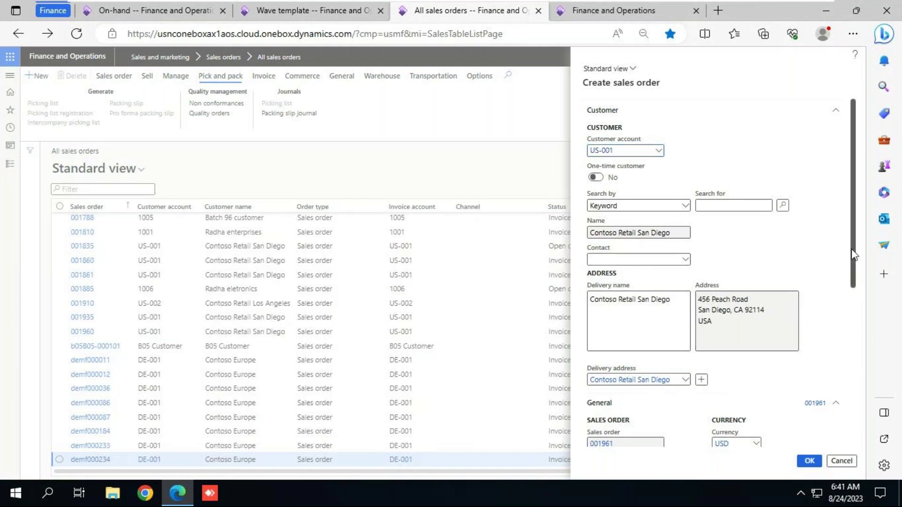
scroll(851, 249, "down", 2)
scroll(854, 287, "down", 3)
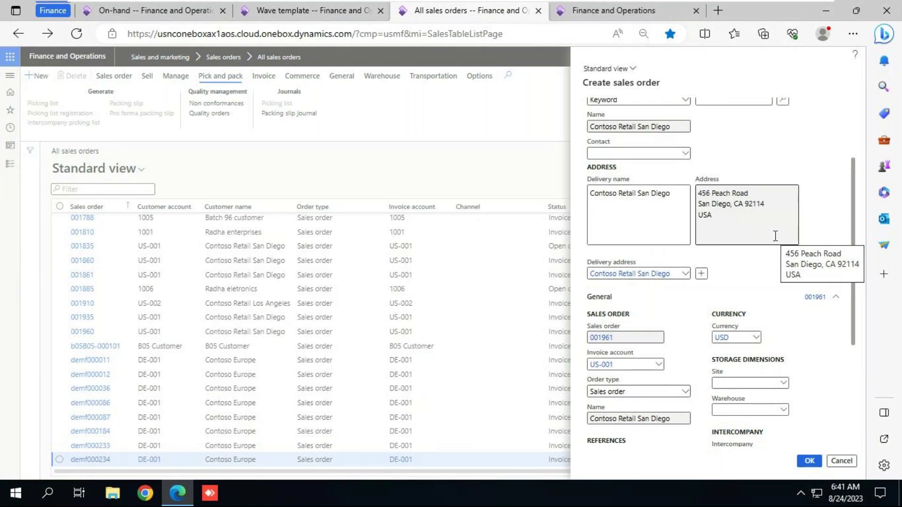
left_click(724, 408)
type("24")
scroll(725, 410, "down", 3)
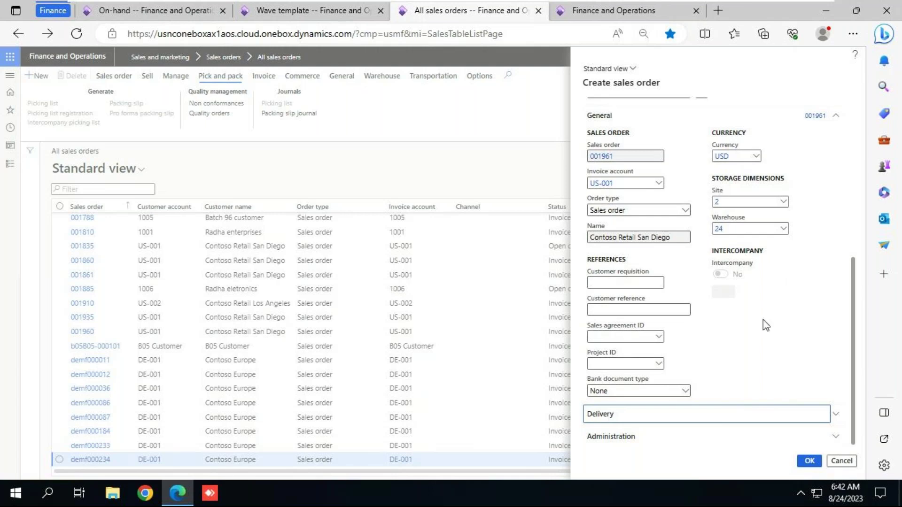
left_click(809, 461)
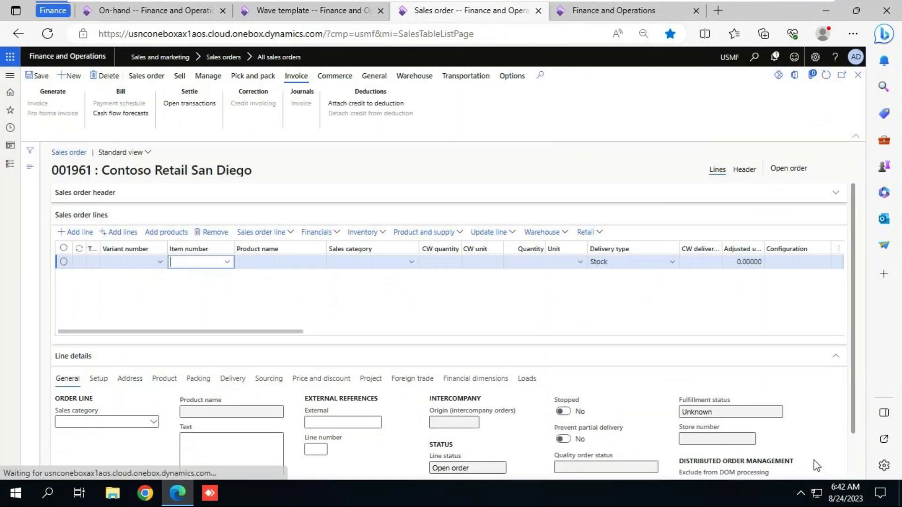
- Enter item A0001 (HDMI 6' Cables) on the first line of the new sales order
type("a00")
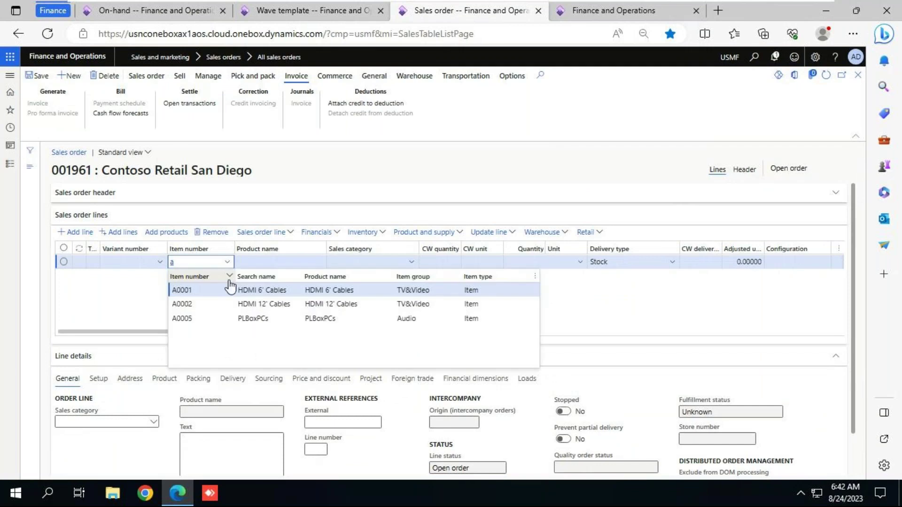
left_click(229, 282)
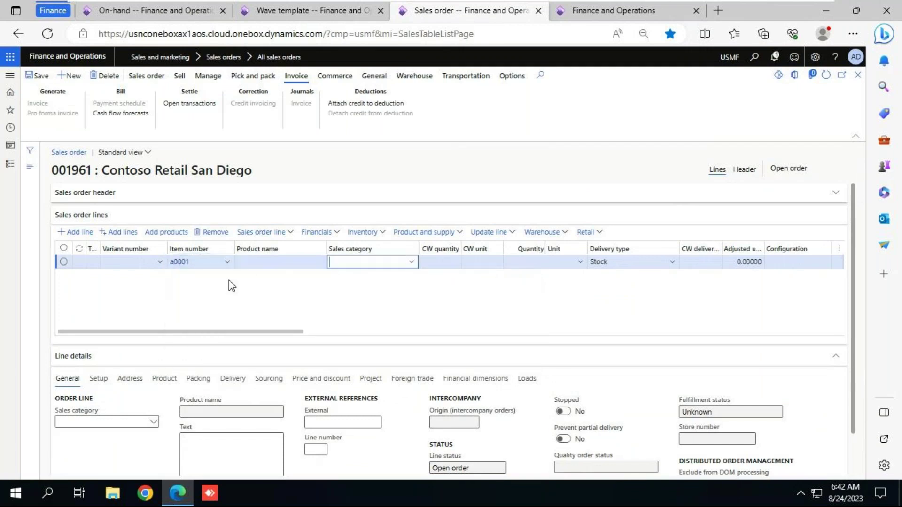
key("Tab")
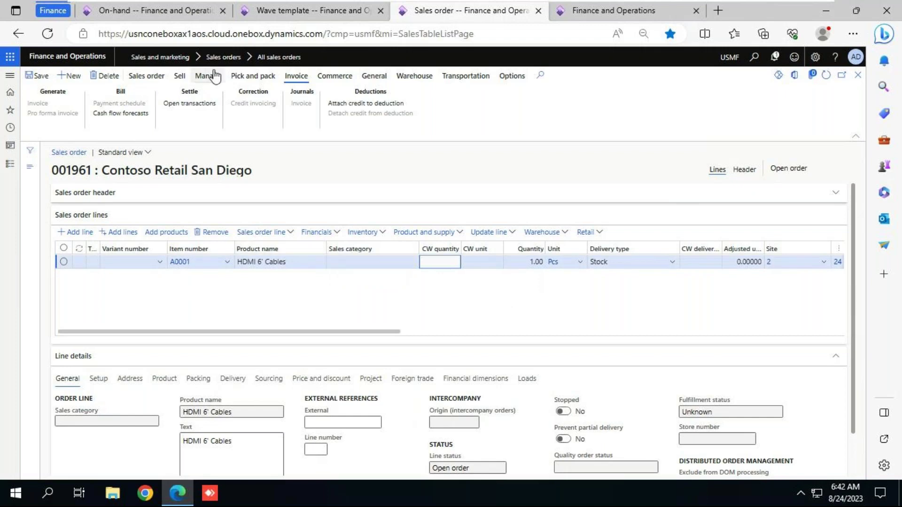
- Examine the storage dimension group assigned to released product A0001 and return to the new sales order
left_click(172, 17)
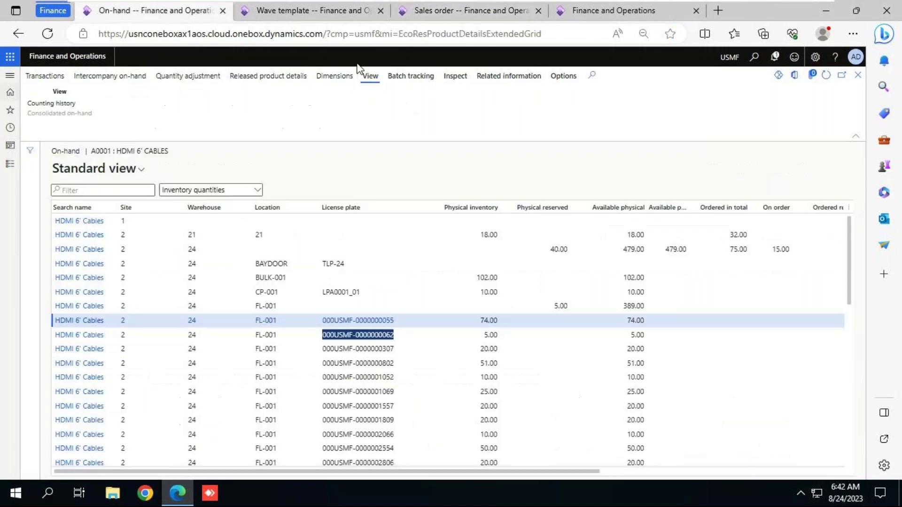
left_click(858, 75)
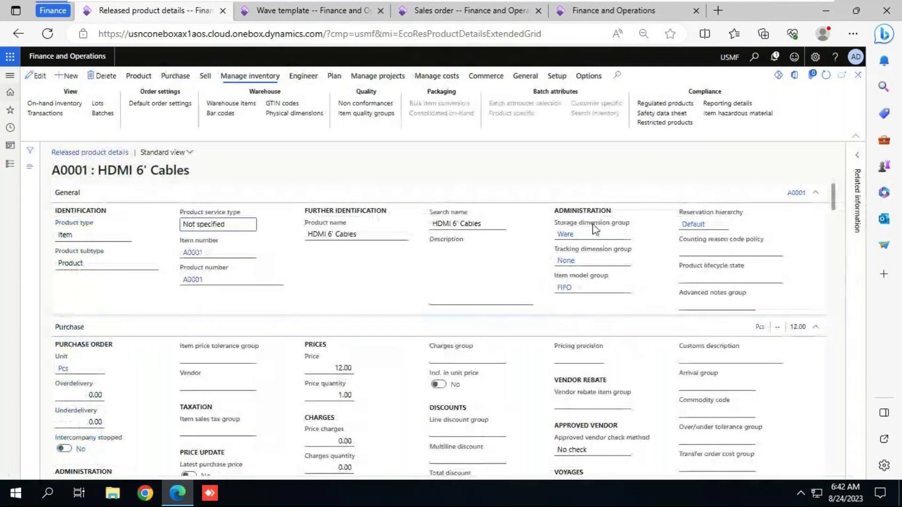
left_click(565, 234)
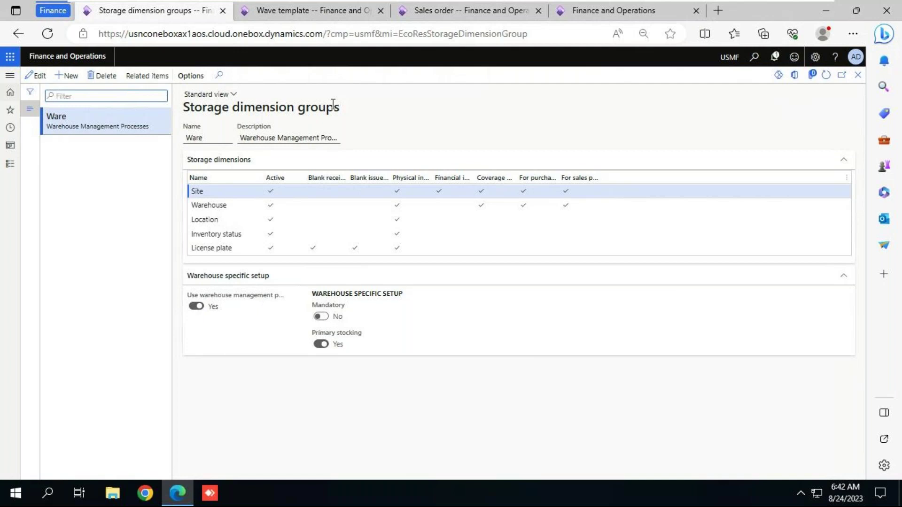
left_click(861, 76)
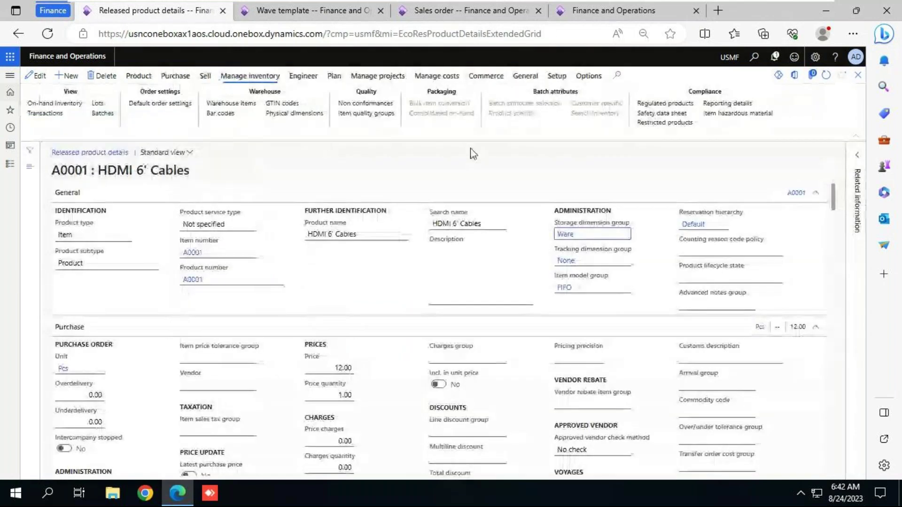
left_click(459, 16)
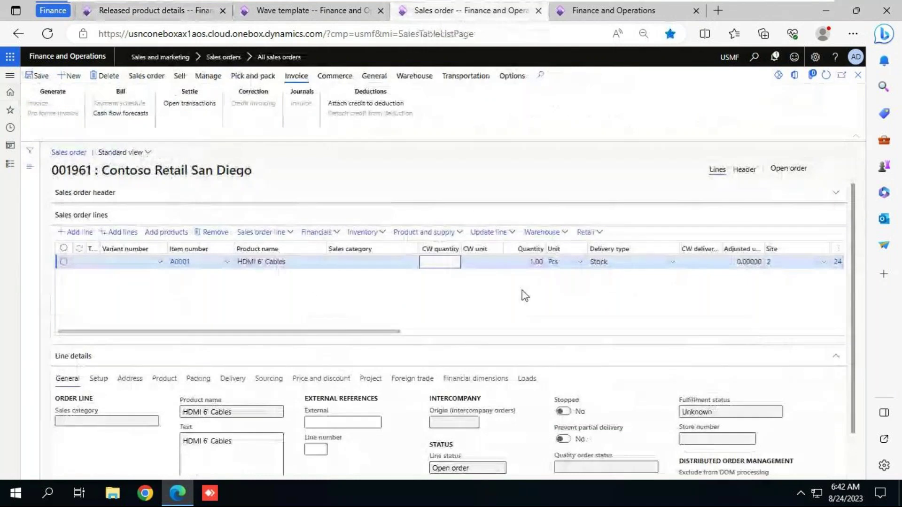
- Set the HDMI 6' Cables line's quantity to 5 and its unit price to 50
left_click(522, 262)
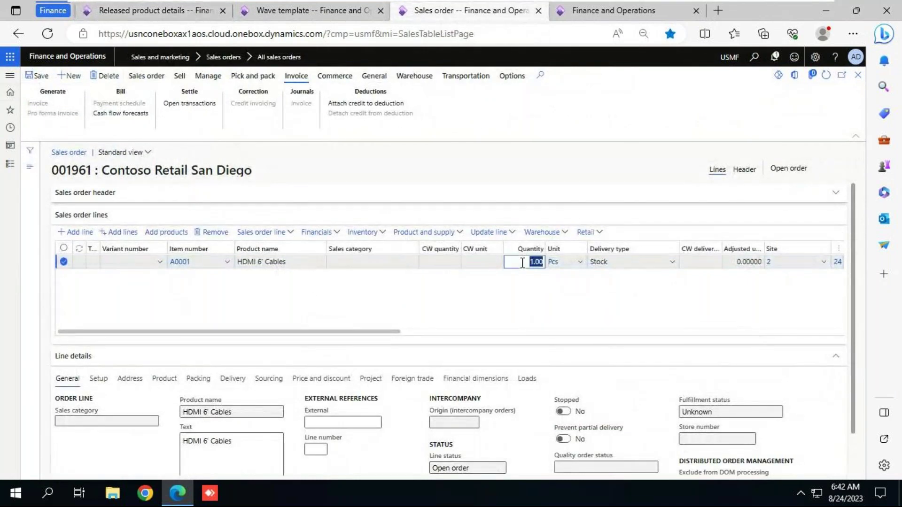
type("5")
key("Tab")
key("Tab")
key("Tab")
key("Tab")
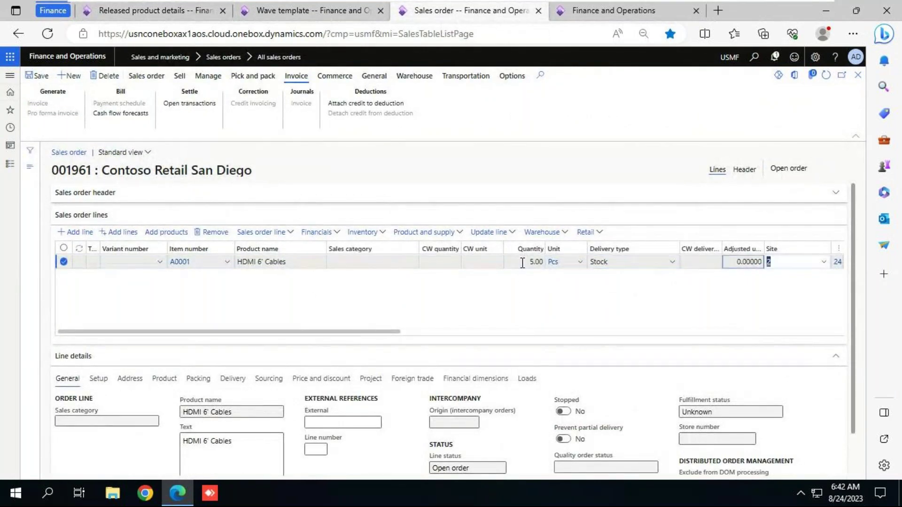
type("50")
key("Tab")
key("Tab")
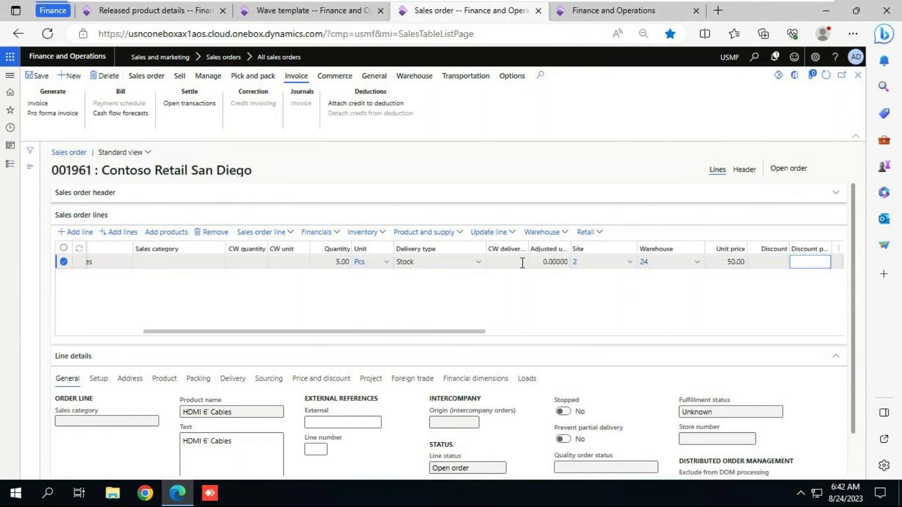
- Open the Pick function for the sales order line to examine manual picking
left_click(250, 77)
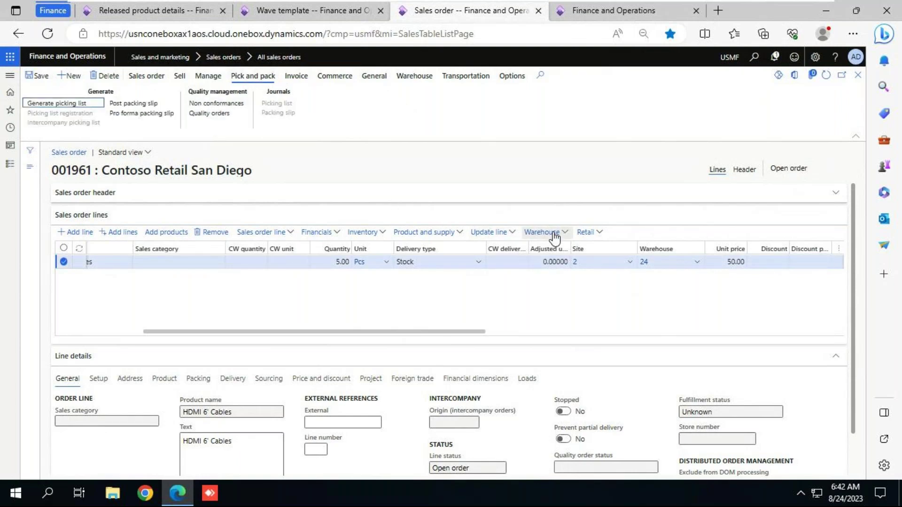
left_click(512, 233)
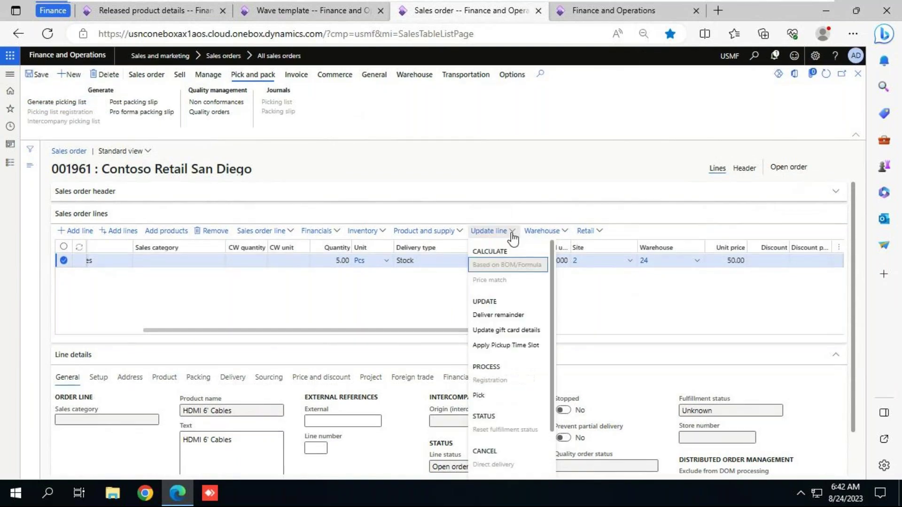
left_click(489, 398)
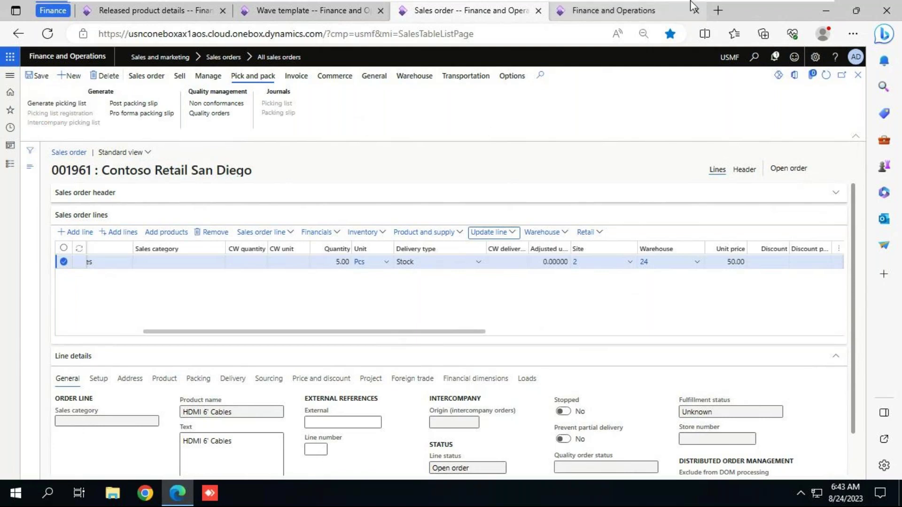
- Switch to PowerPoint and highlight the "Reservation (Mandatory)" and "Click on Release to warehouse" lines on slide 10
key("alt+Tab")
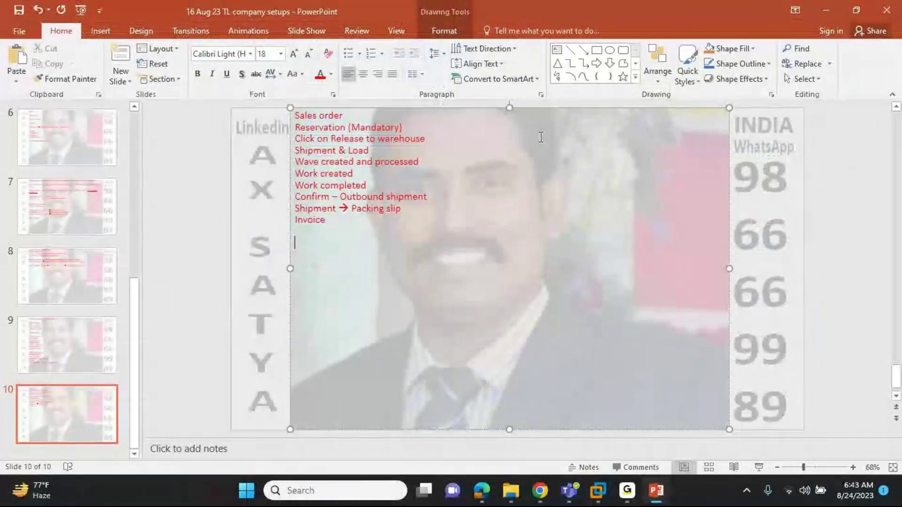
left_click_drag(402, 128, 330, 129)
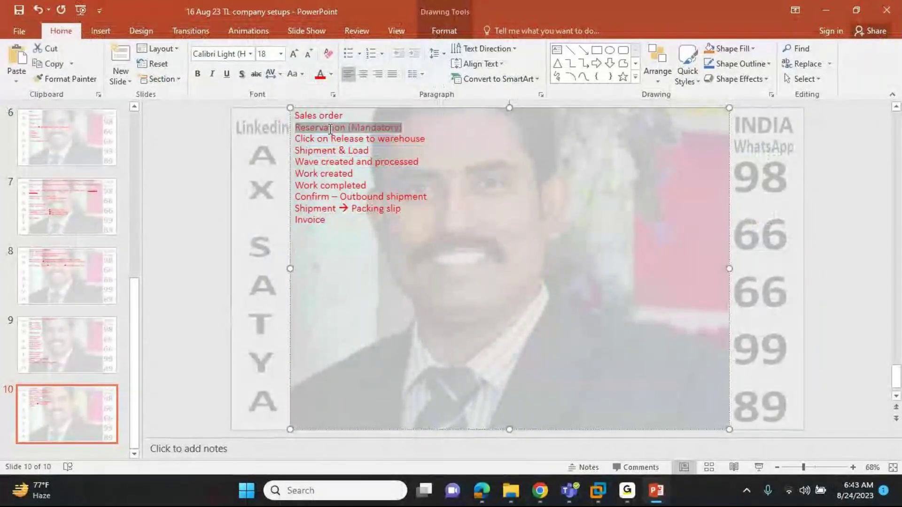
key("shift+Down")
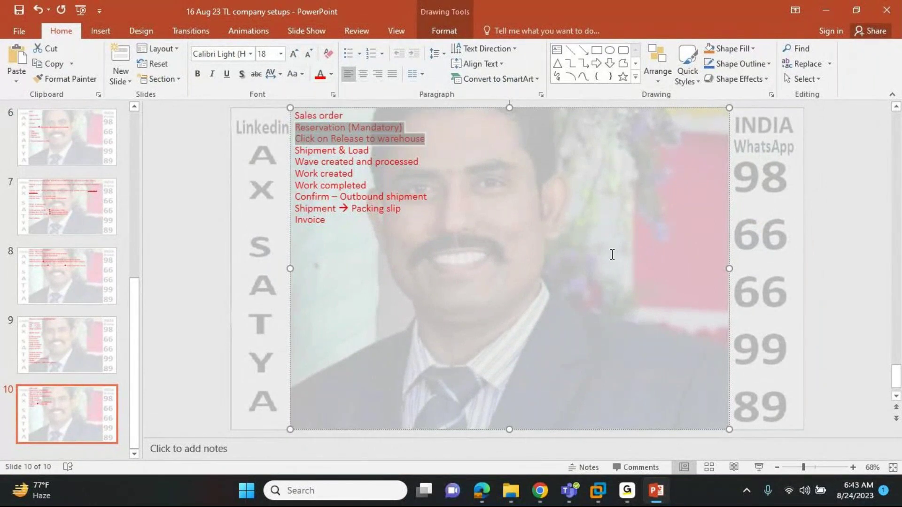
- Switch to Finance and Operations, reserve the lot for the HDMI 6' Cables line and release the sales order to the warehouse
key("alt+Tab")
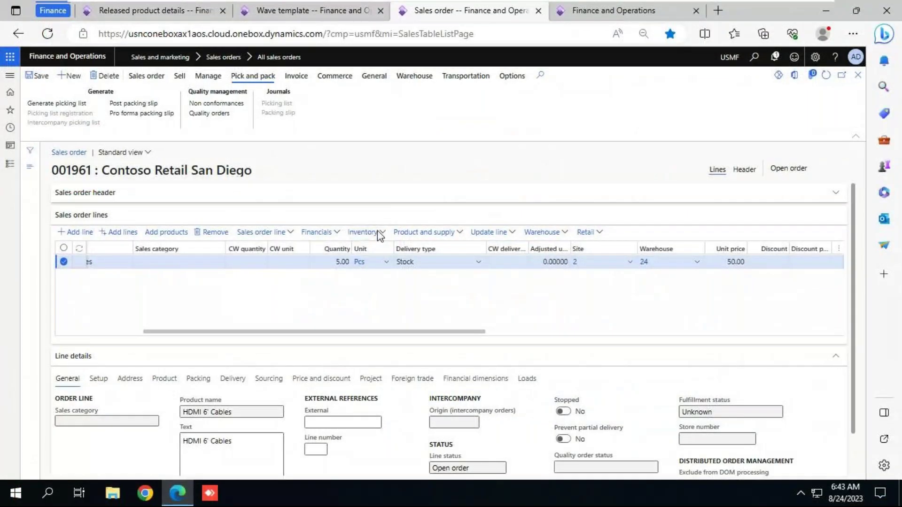
left_click(376, 232)
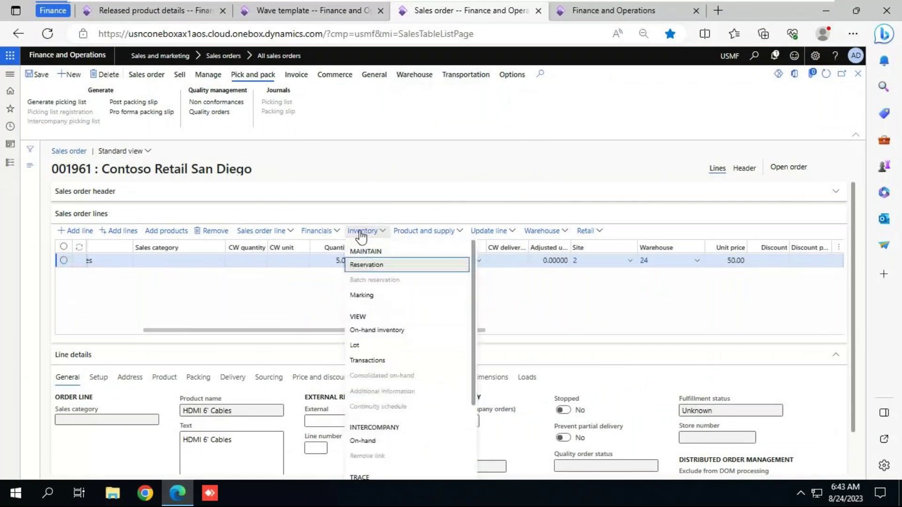
left_click(376, 265)
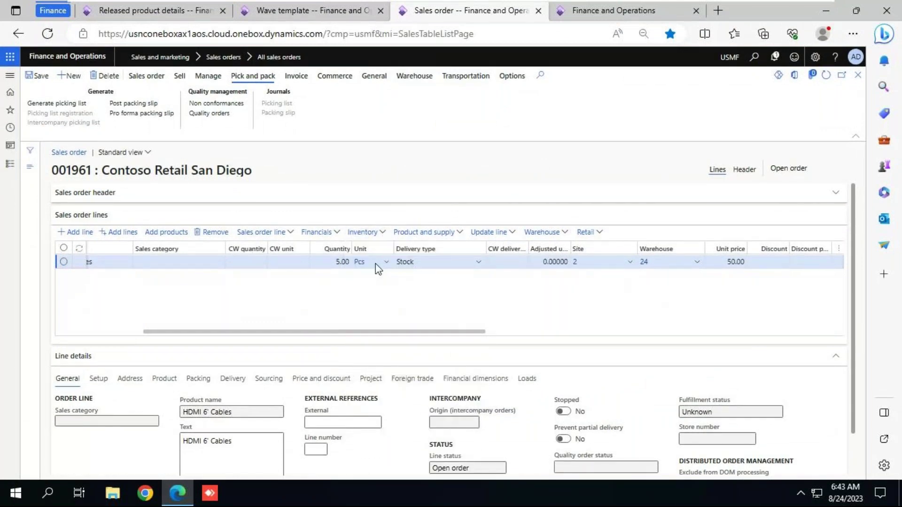
left_click(45, 78)
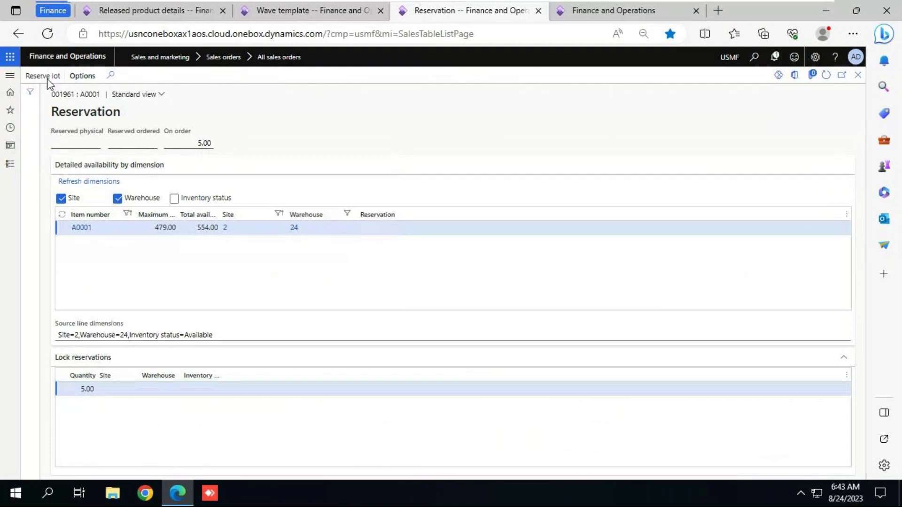
left_click(858, 77)
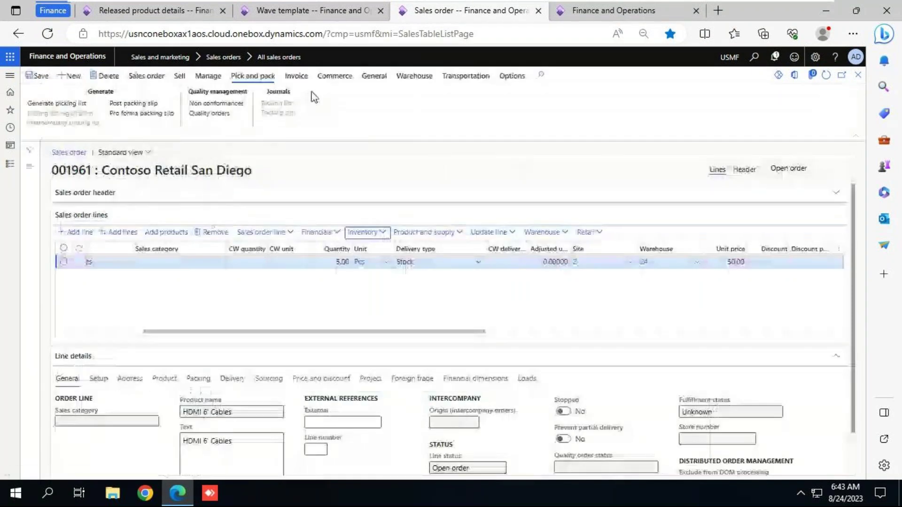
left_click(413, 76)
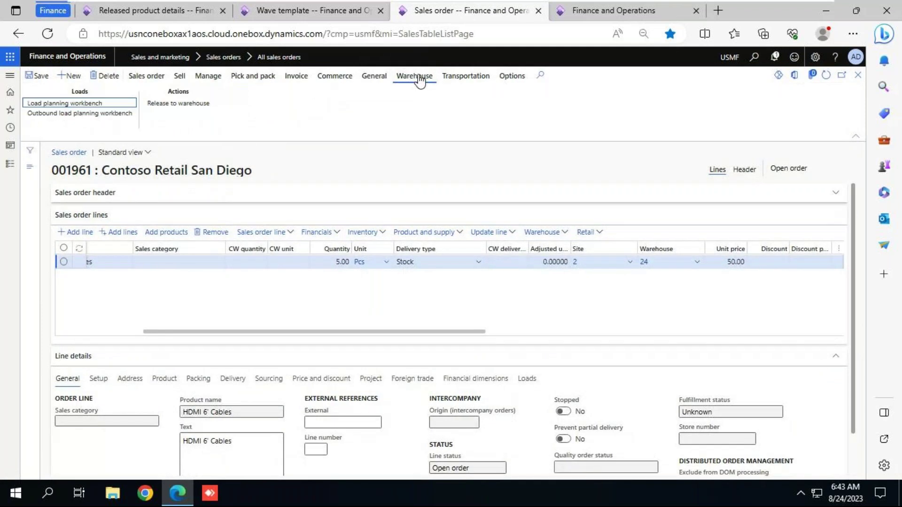
left_click(192, 108)
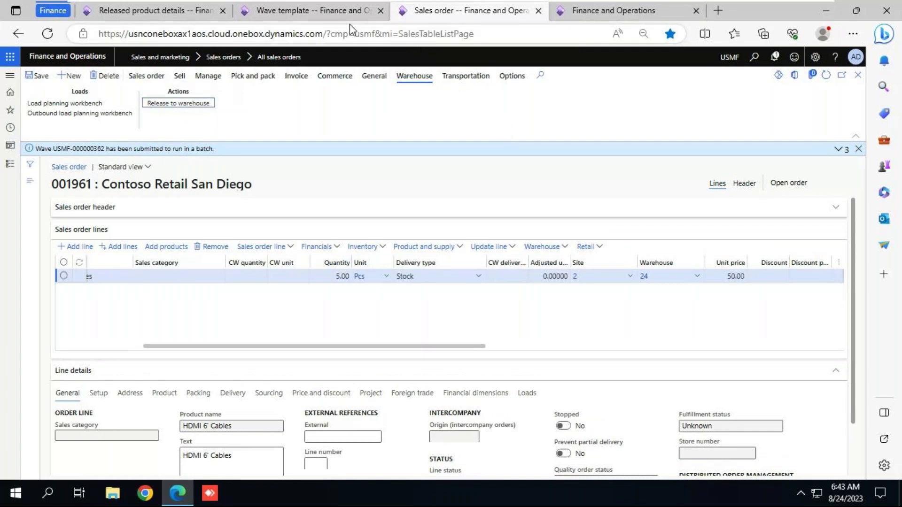
- Switch to PowerPoint and highlight the lines from "Shipment & Load" to "Work created" on slide 10
left_click(311, 12)
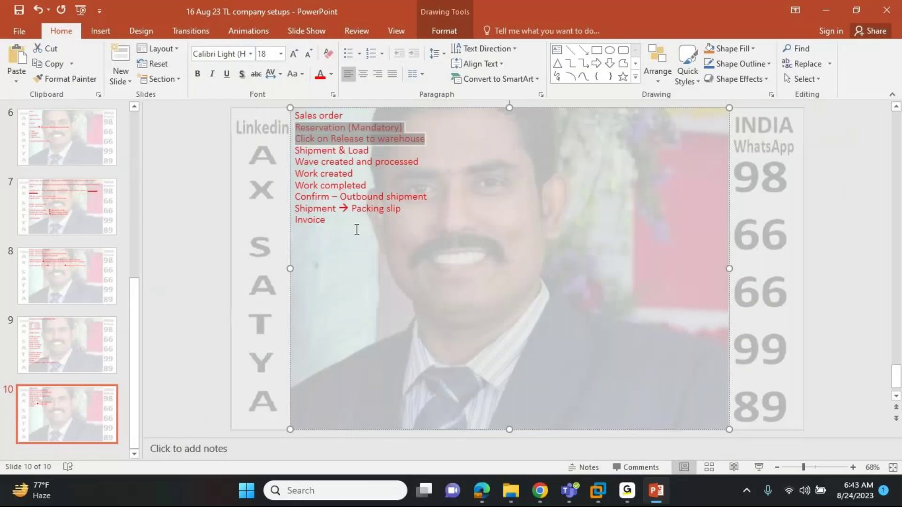
left_click(371, 150)
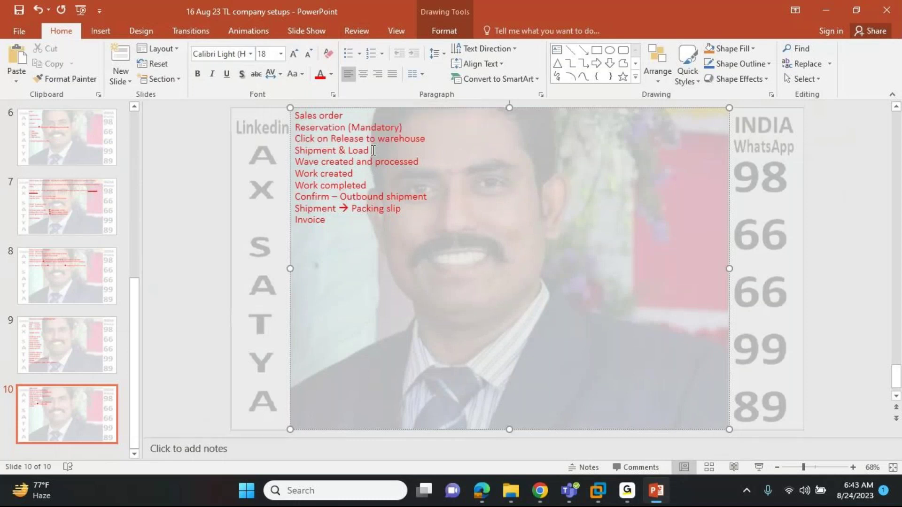
left_click(318, 161)
left_click(355, 173)
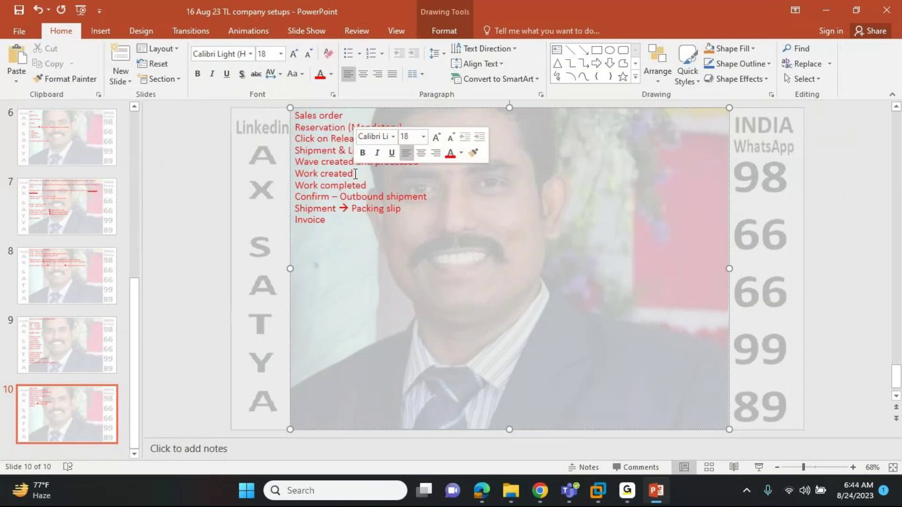
left_click_drag(355, 174, 296, 151)
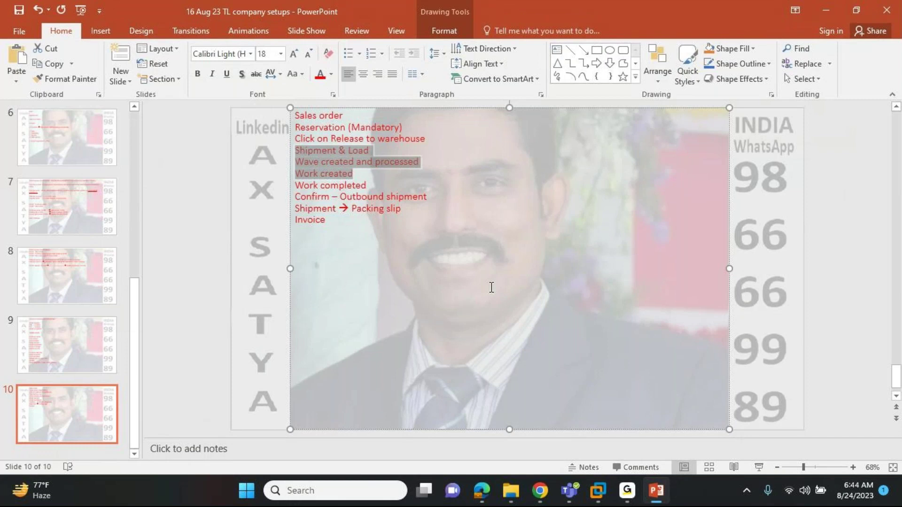
- Examine the 24 Shipping Default wave template's automation options and compare them with the "Shipment & Load" to "Work created" lines on slide 10
key("alt+Tab")
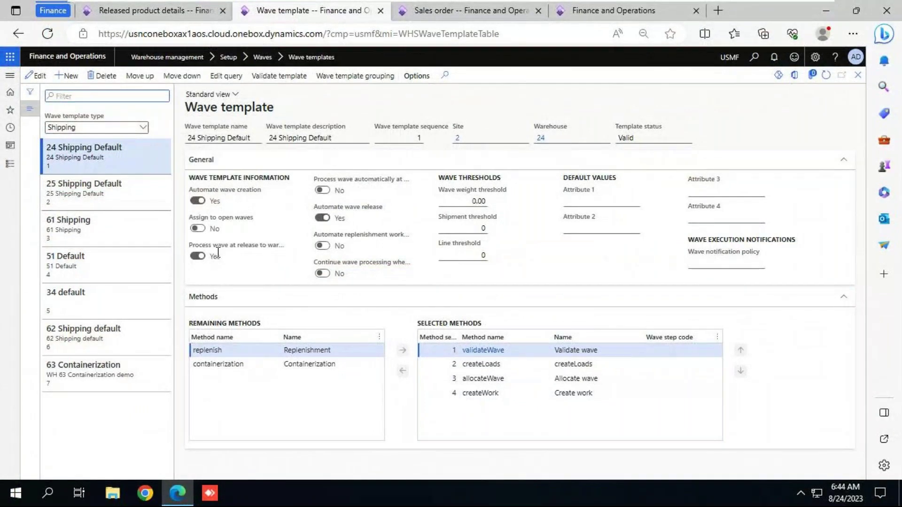
mouse_move(243, 250)
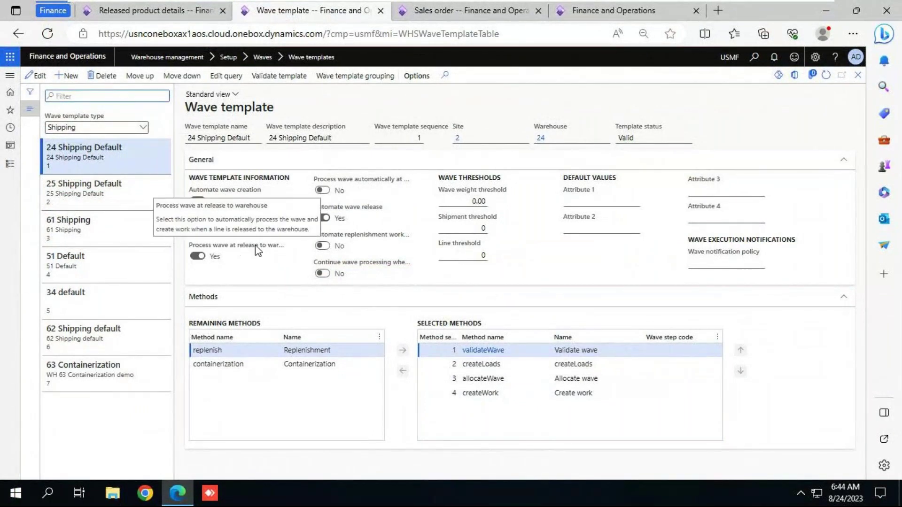
mouse_move(336, 204)
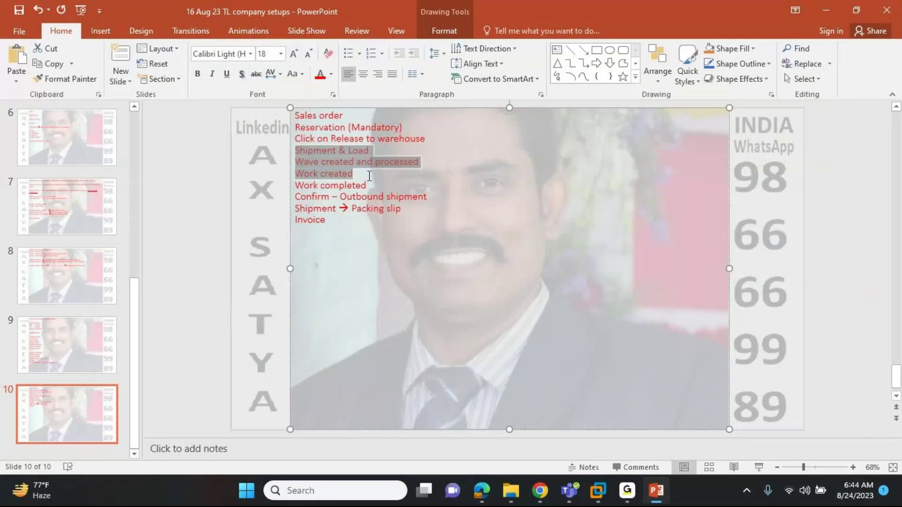
left_click(369, 175)
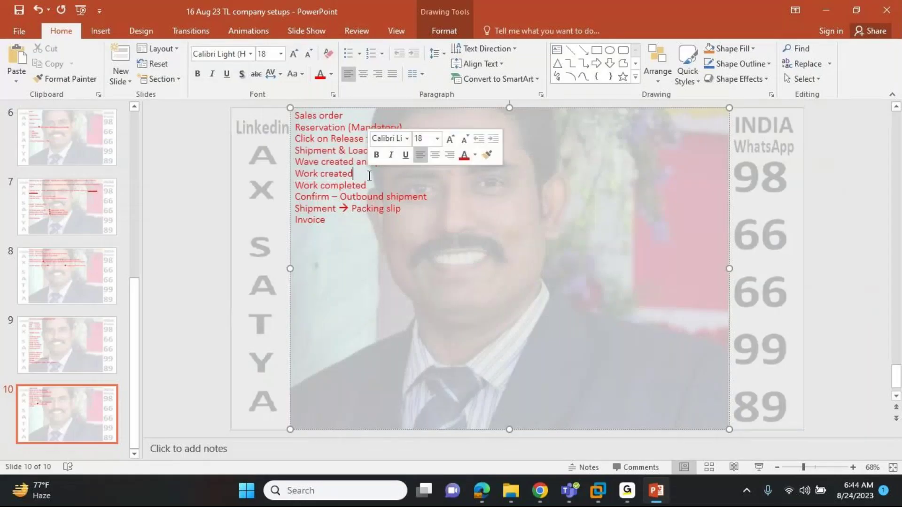
left_click_drag(354, 173, 296, 150)
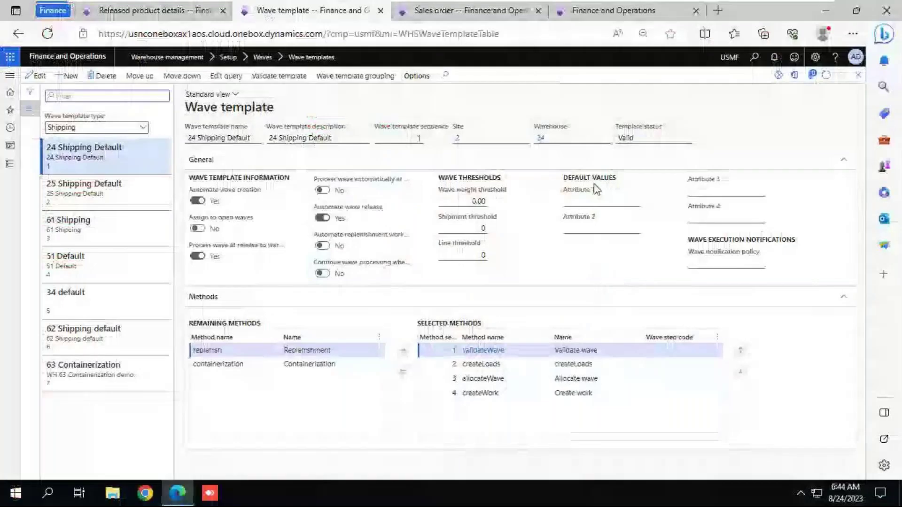
- Return to the sales order, read and dismiss the release messages, and open the line's work details
left_click(497, 20)
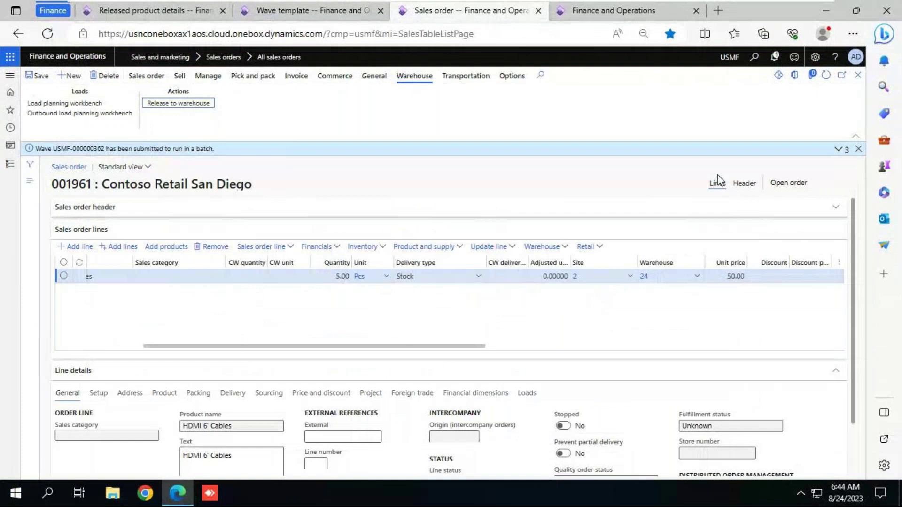
left_click(838, 150)
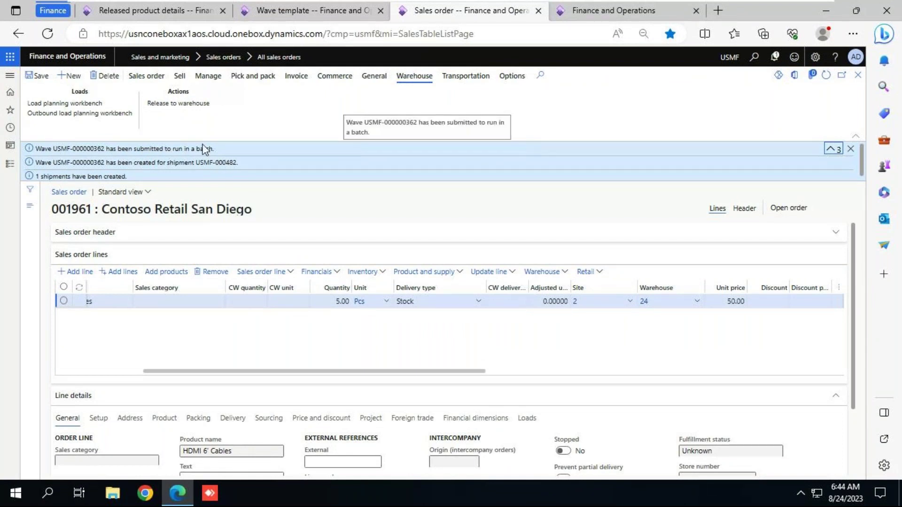
left_click(850, 150)
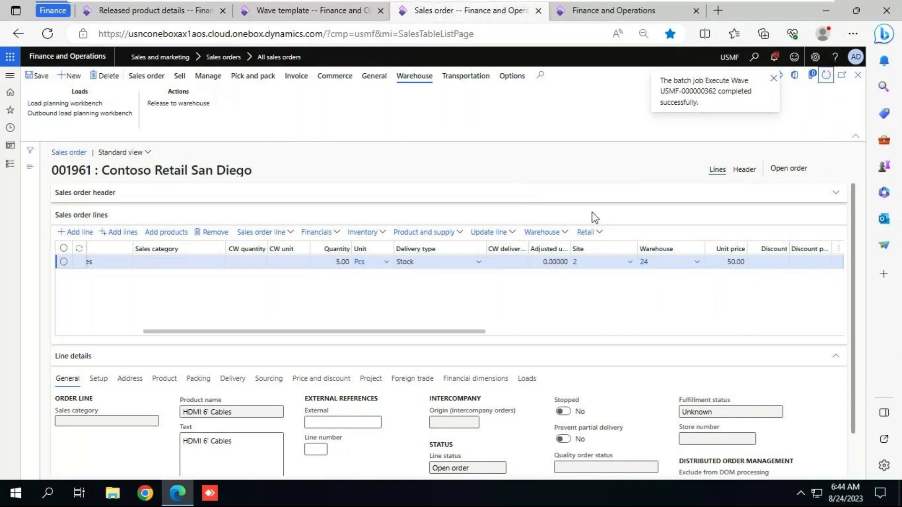
left_click(563, 232)
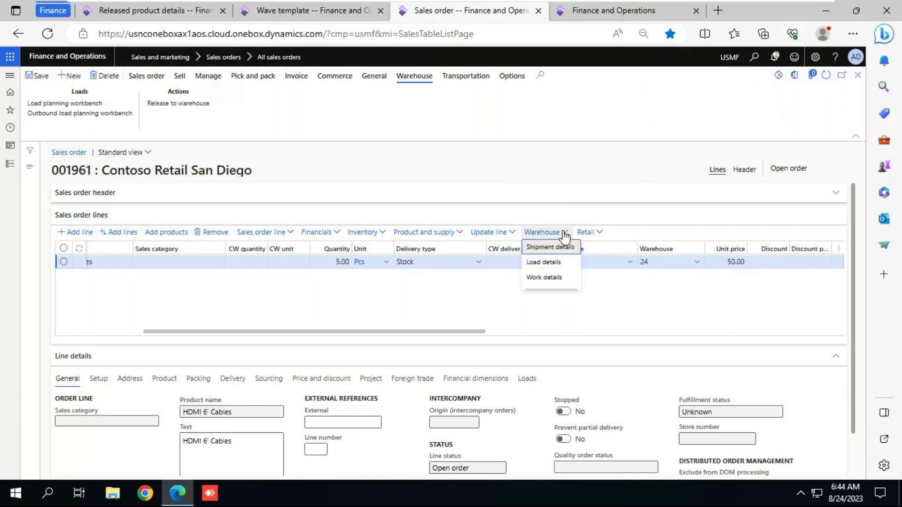
left_click(545, 278)
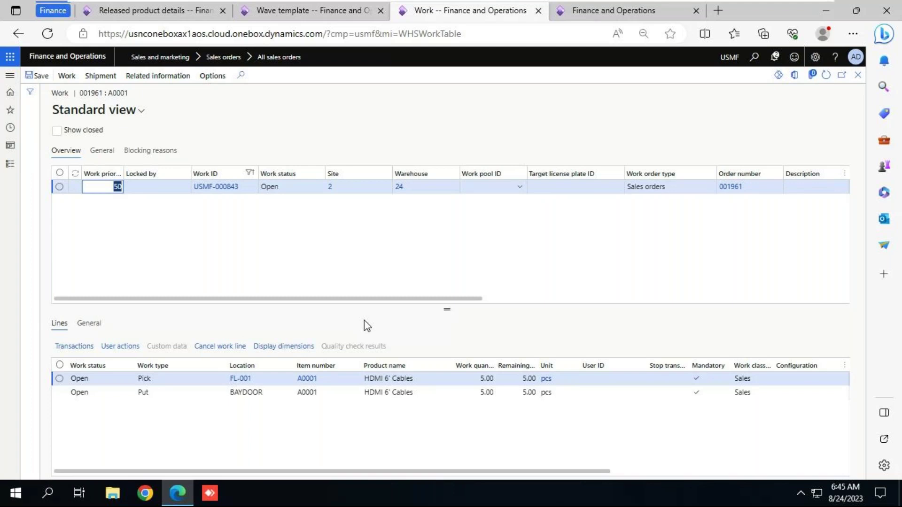
- Switch to Chrome to examine the pallet and forklift images and open the bay door image search
key("alt+Tab")
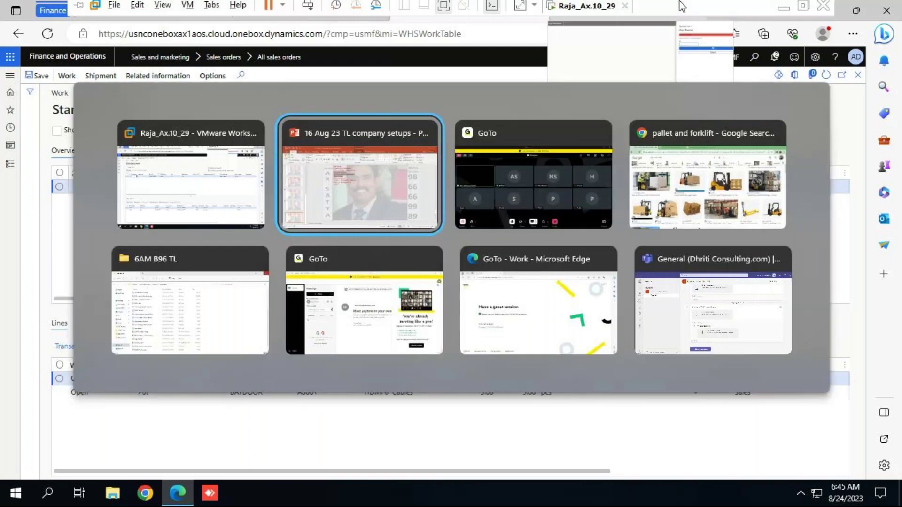
key("alt+Tab")
key("alt+Tab")
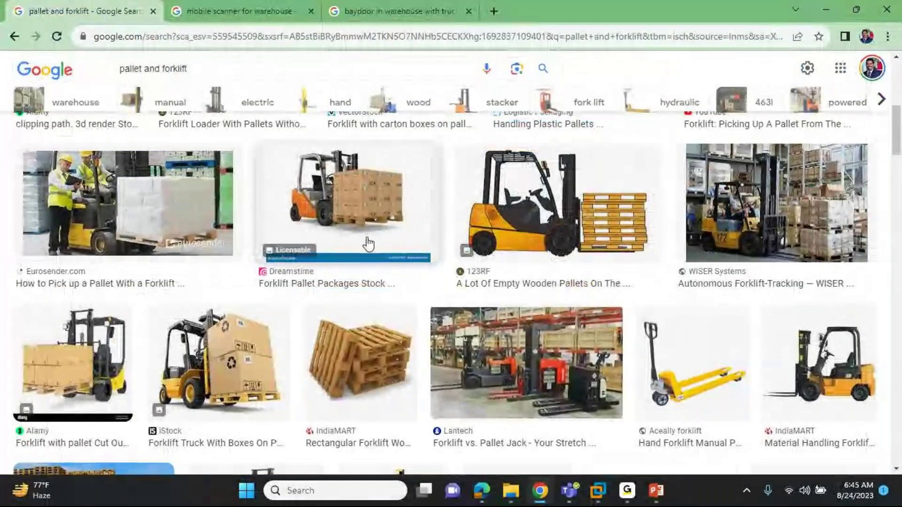
scroll(563, 343, "up", 7)
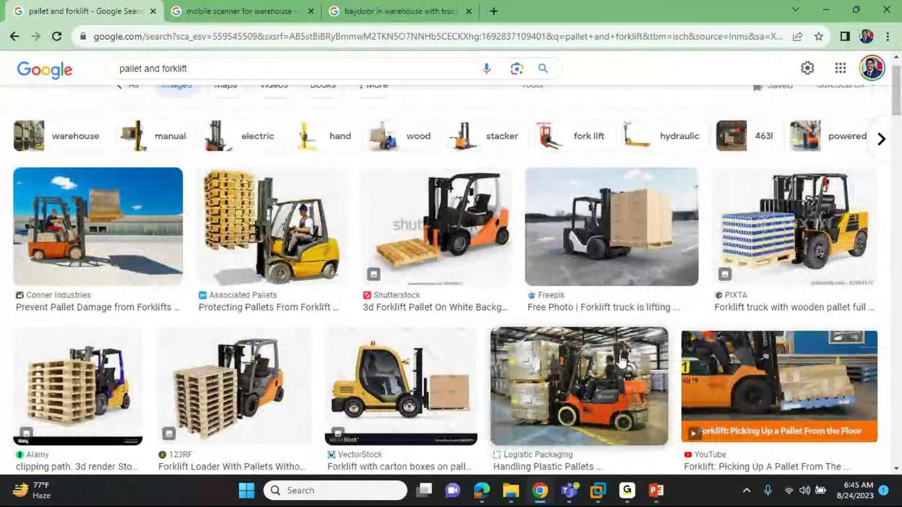
key("alt+Tab")
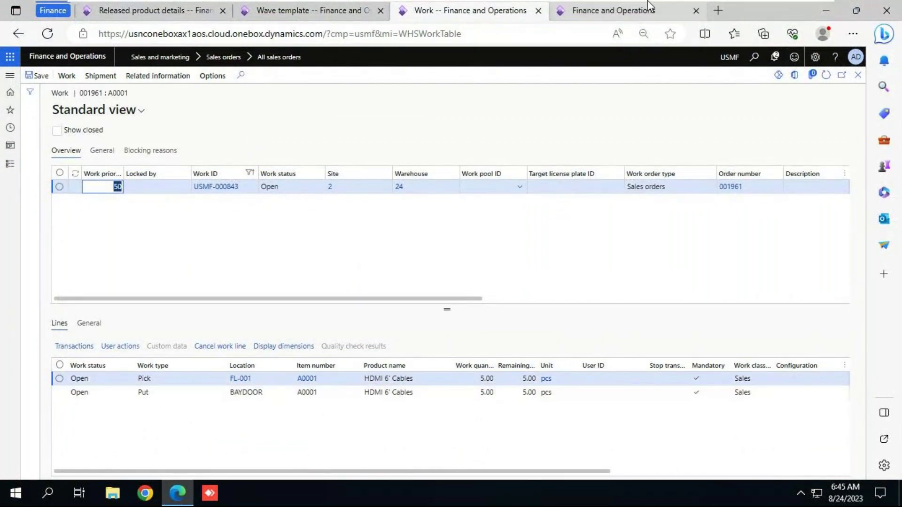
key("alt+Tab")
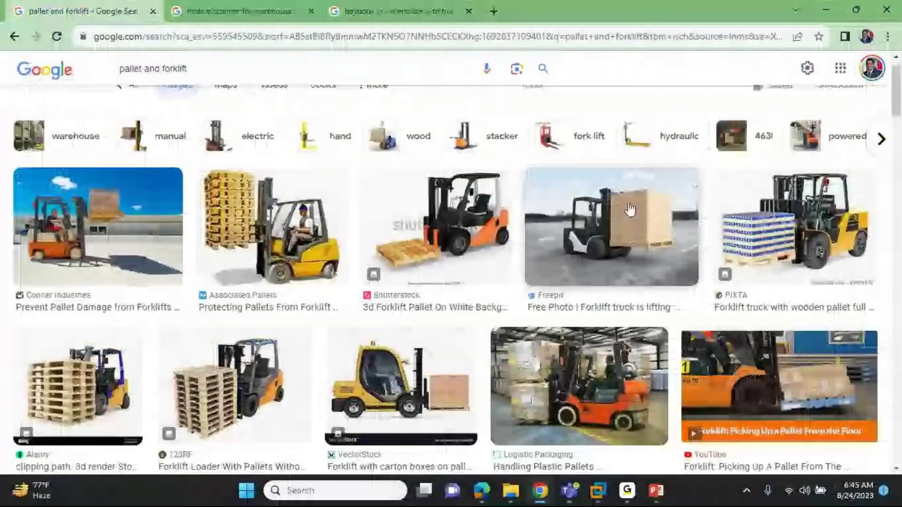
scroll(898, 118, "down", 2)
scroll(898, 117, "down", 10)
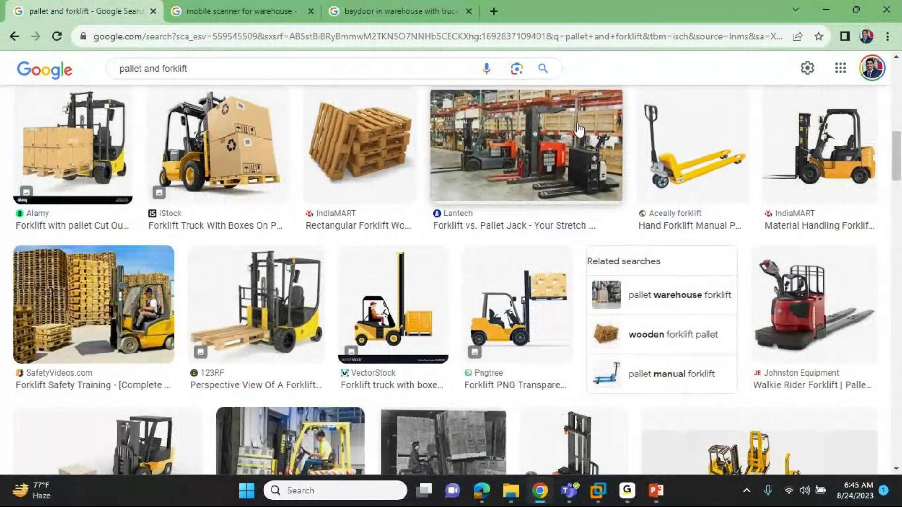
left_click(416, 15)
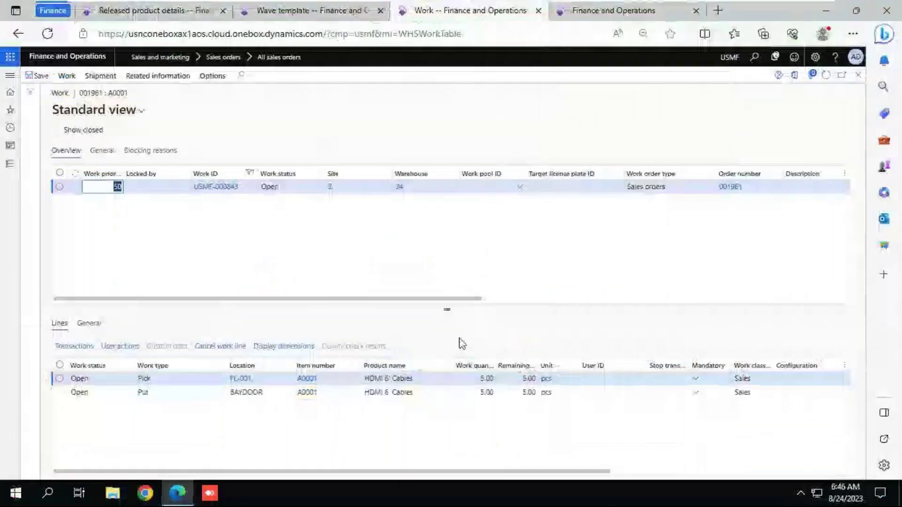
- Return to Finance and Operations and start Sales Picking from the warehouse mobile device's Outbound menu
left_click(620, 13)
left_click(729, 175)
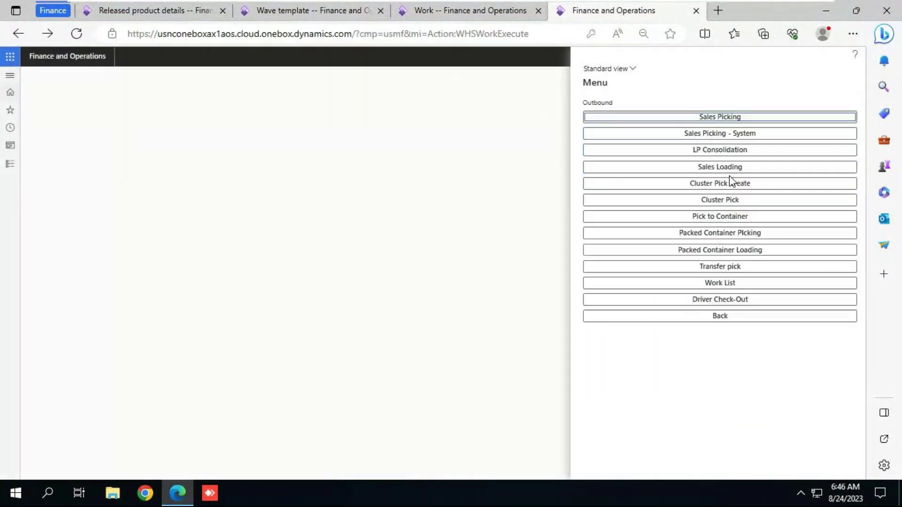
left_click(737, 124)
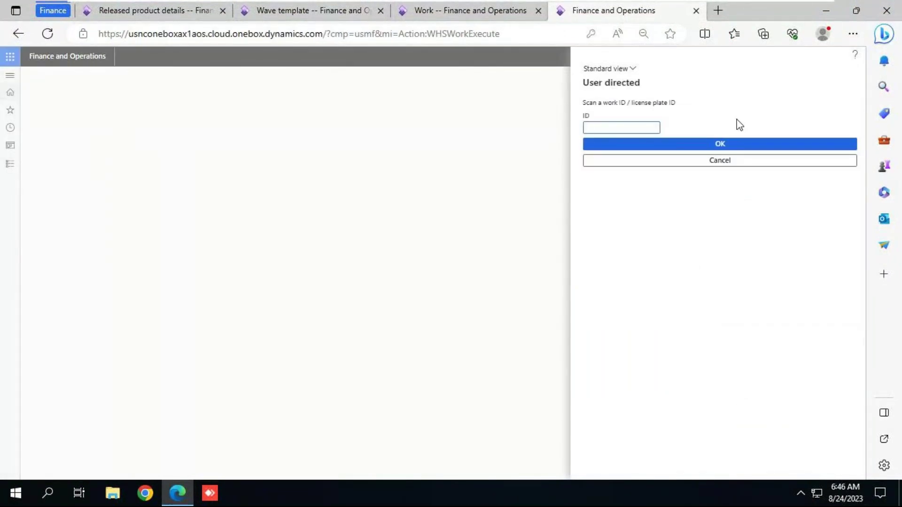
- Copy work ID USMF-000843 from the work details and submit it as the ID for sales picking
left_click(433, 16)
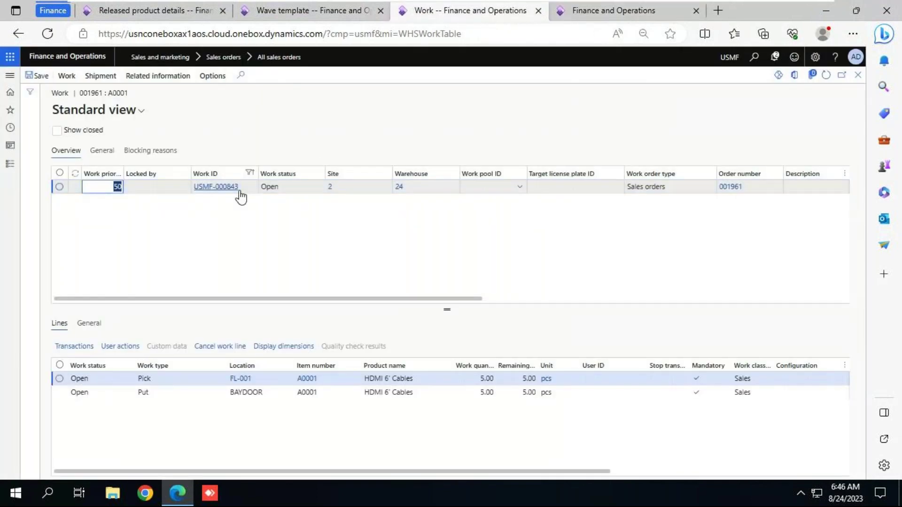
left_click_drag(244, 194, 192, 197)
key("ctrl+c")
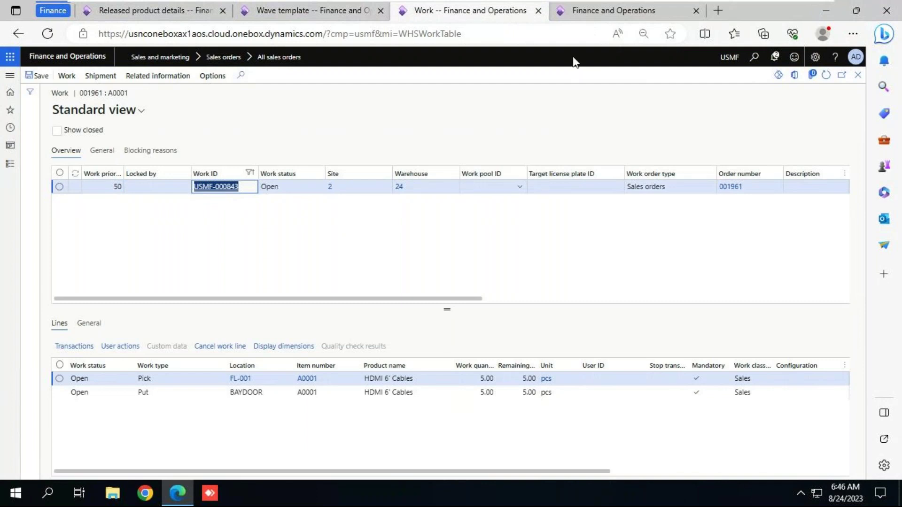
left_click(611, 10)
key("ctrl+v")
left_click(698, 142)
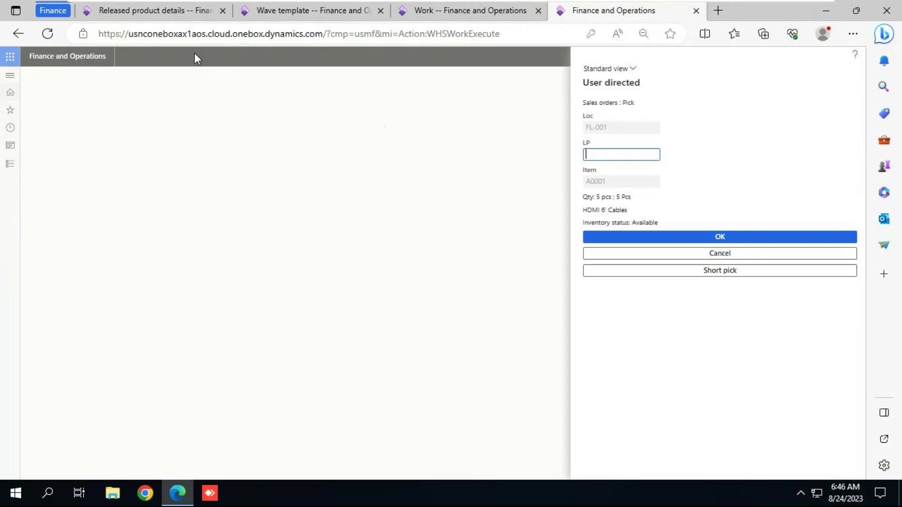
left_click(171, 19)
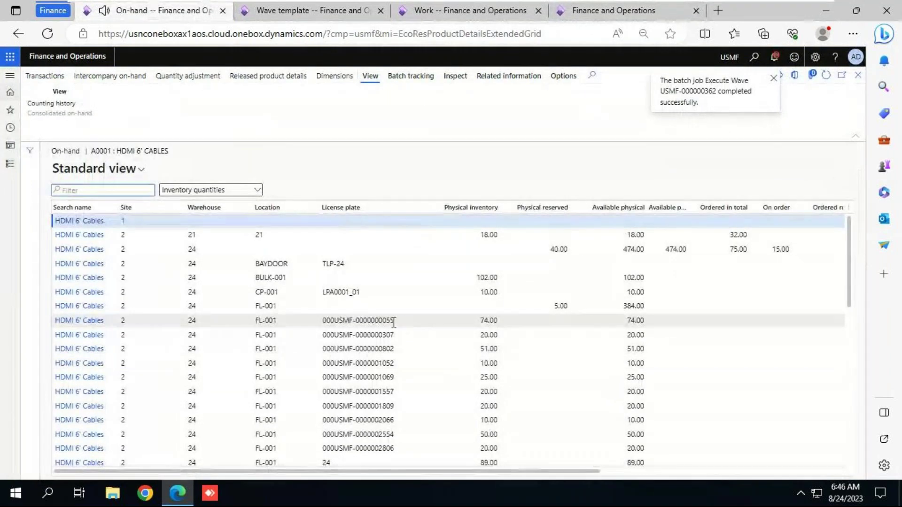
left_click_drag(395, 320, 323, 320)
key("ctrl+c")
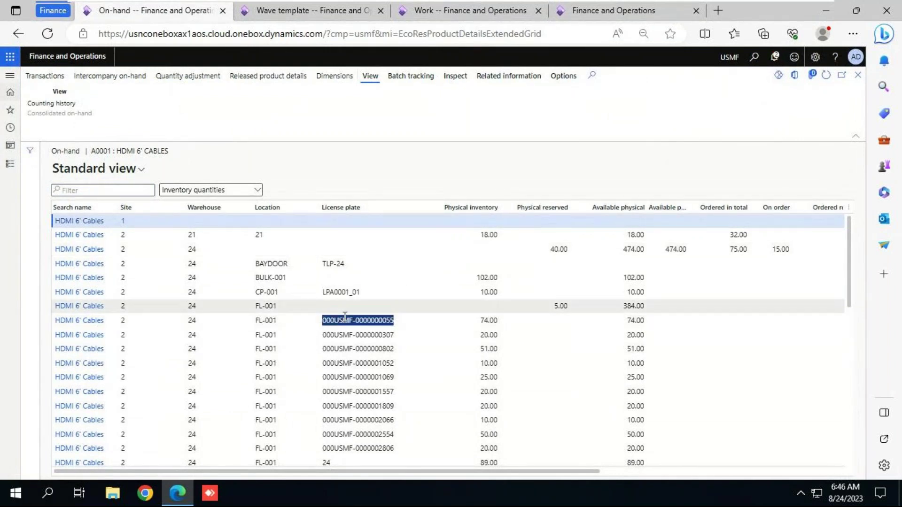
left_click(647, 14)
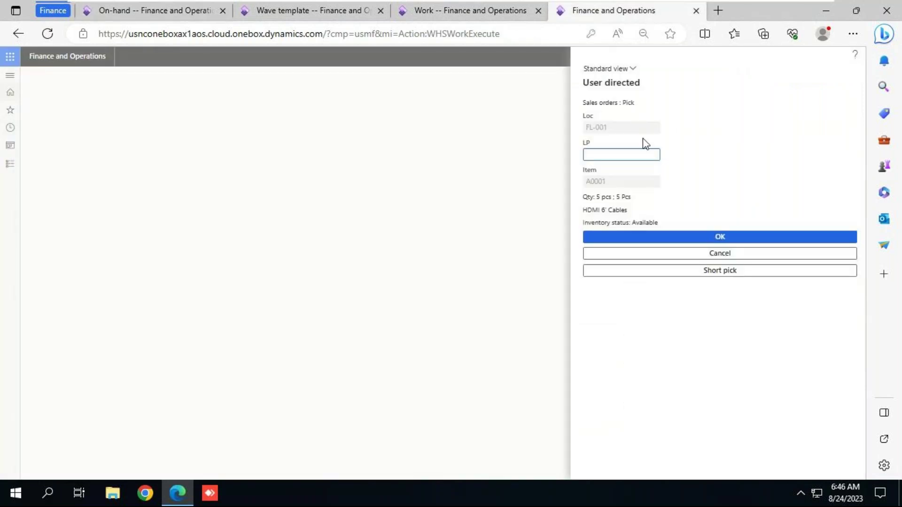
key("ctrl+v")
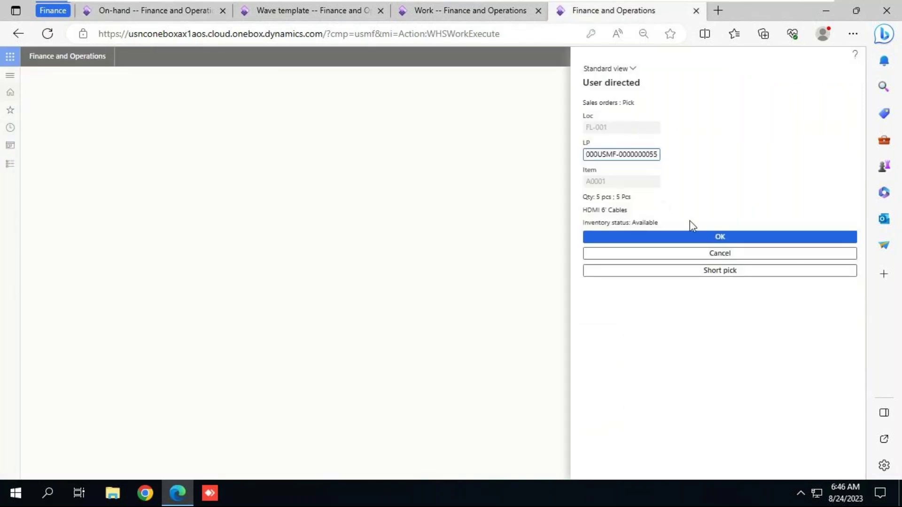
left_click(720, 238)
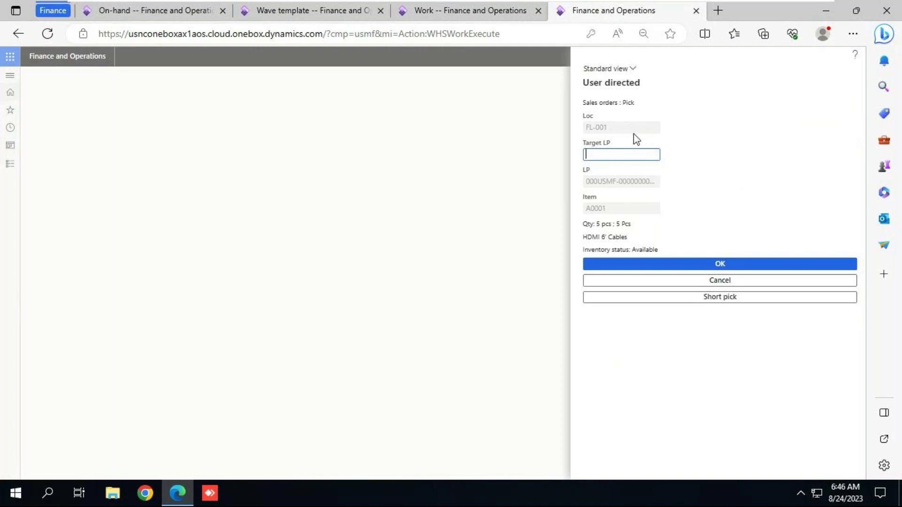
- Review the work details and on-hand list, and switch to Chrome to examine the pallet, forklift and mobile scanner images
left_click(462, 14)
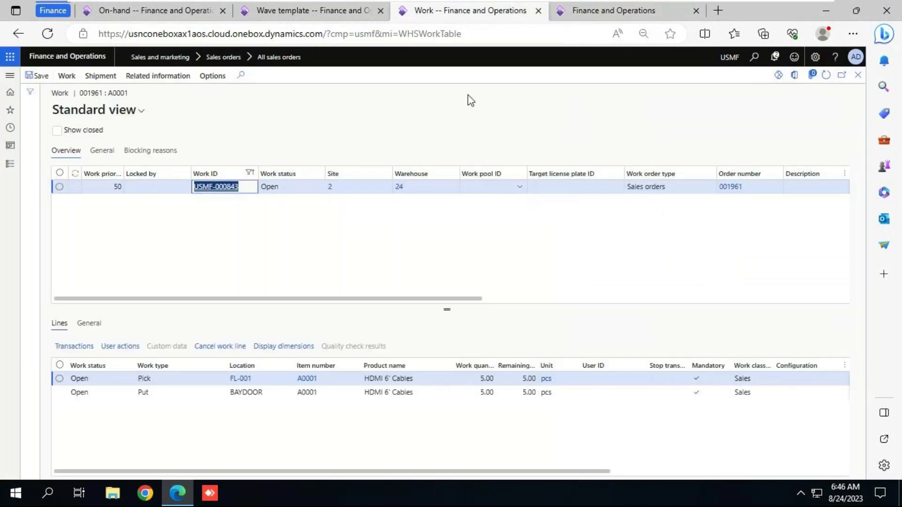
left_click(149, 14)
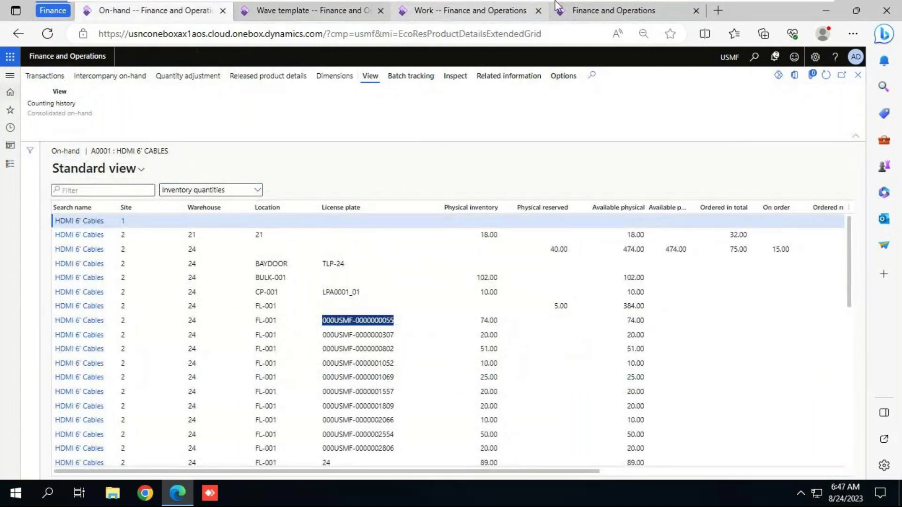
key("alt+Tab")
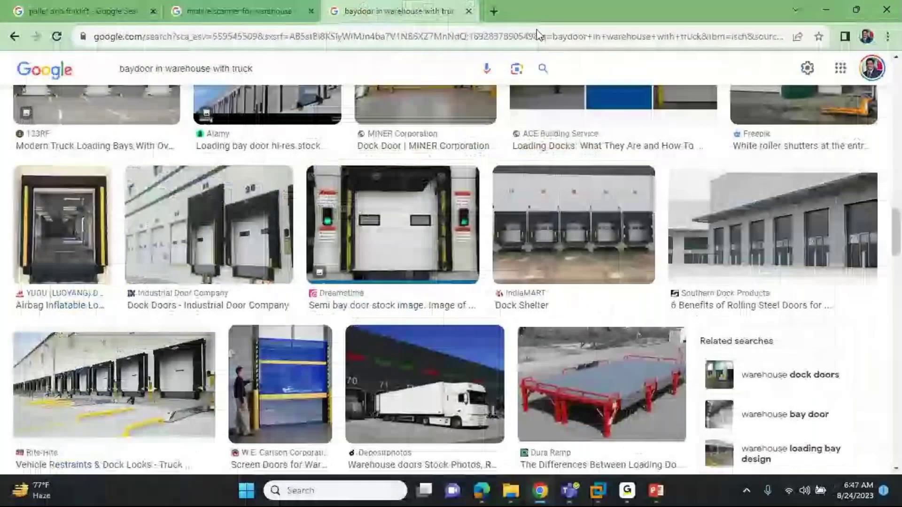
left_click(108, 17)
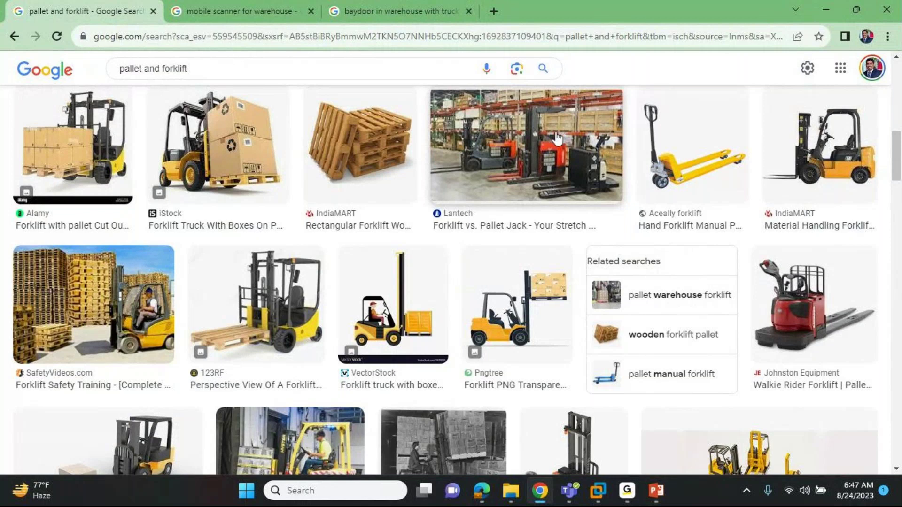
left_click_drag(899, 186, 900, 304)
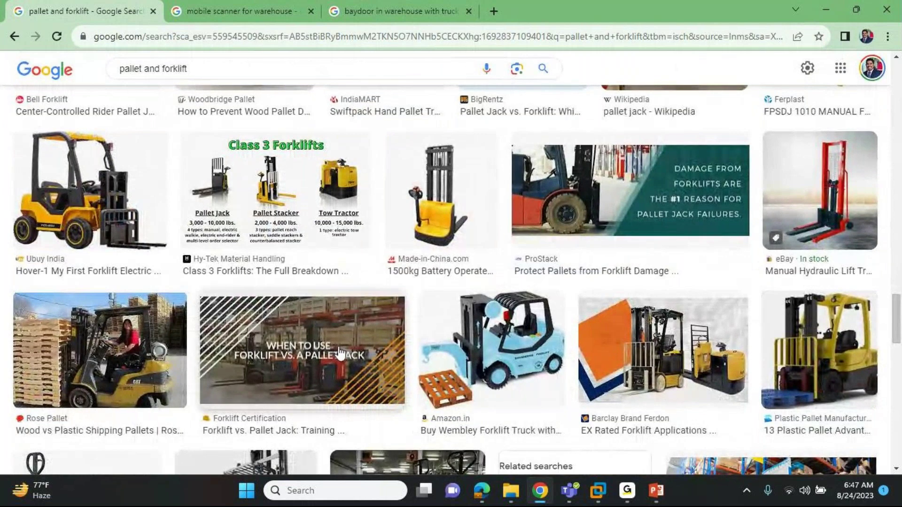
left_click(239, 13)
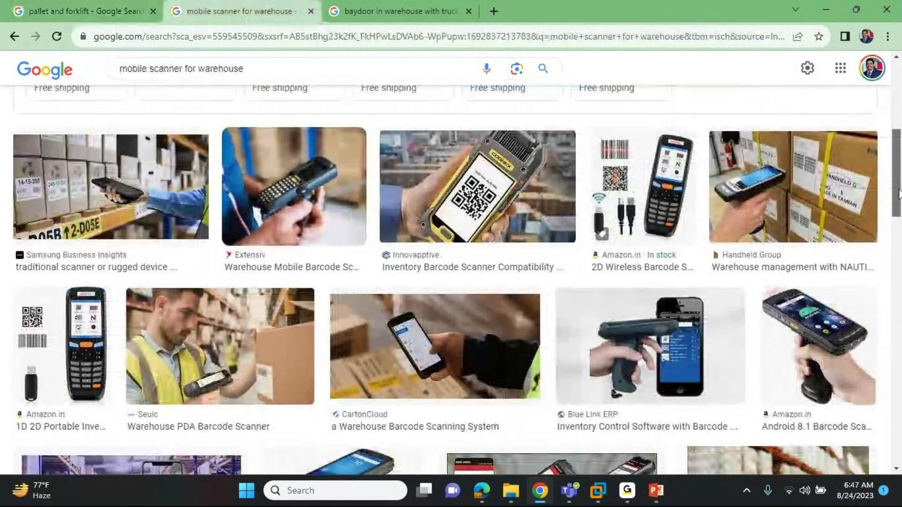
scroll(898, 193, "down", 5)
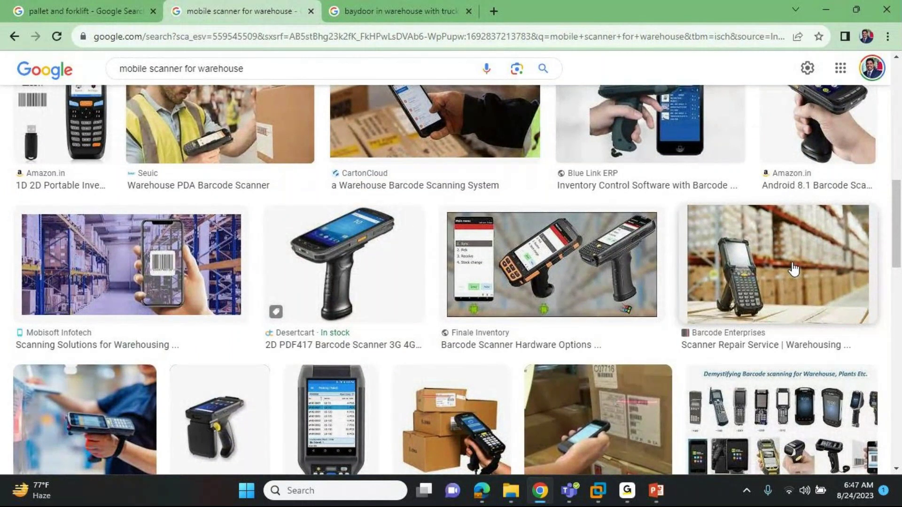
left_click(122, 7)
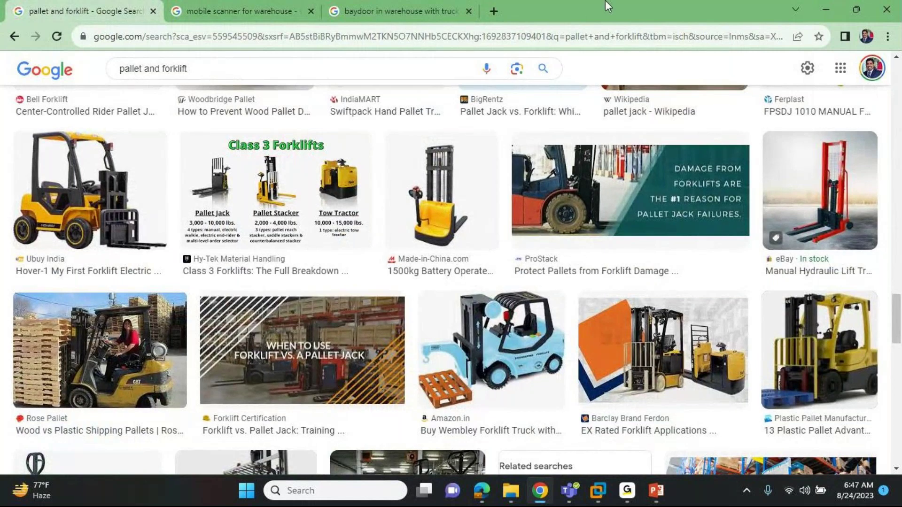
- Check the Target LP prompt in Finance and Operations and return to Chrome to examine more pallet and forklift images
key("alt+Tab")
key("alt+Tab")
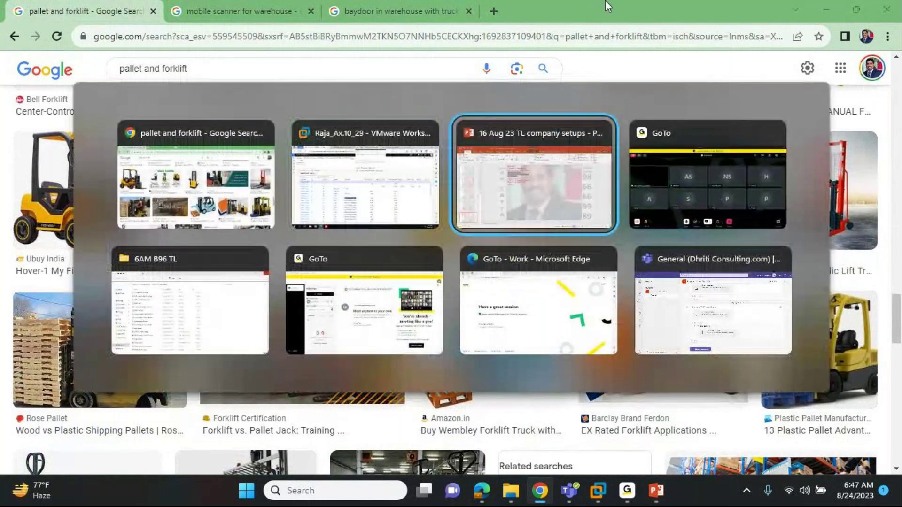
key("alt+Tab")
key("alt+Tab")
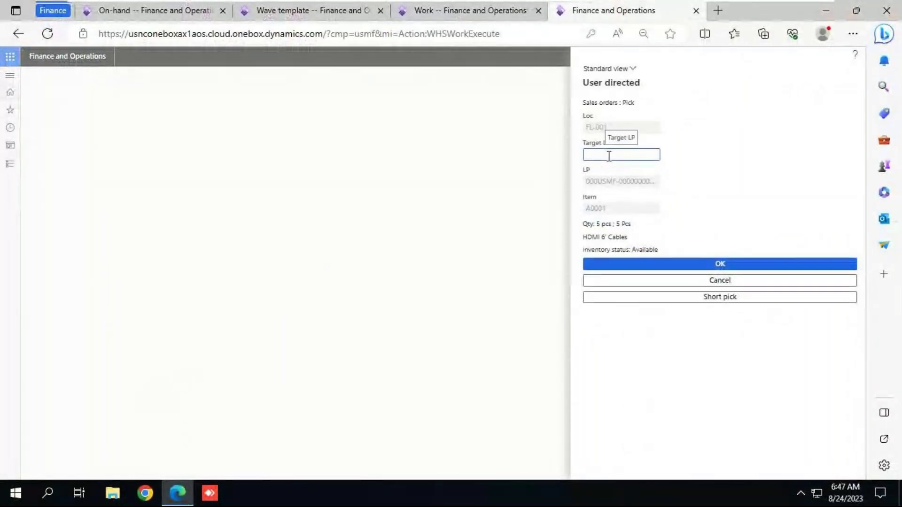
key("alt+Tab")
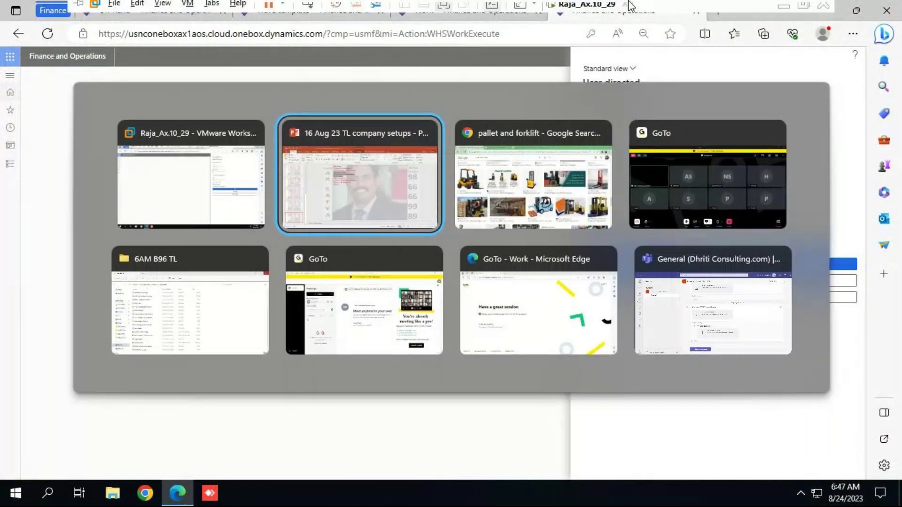
key("alt+Tab")
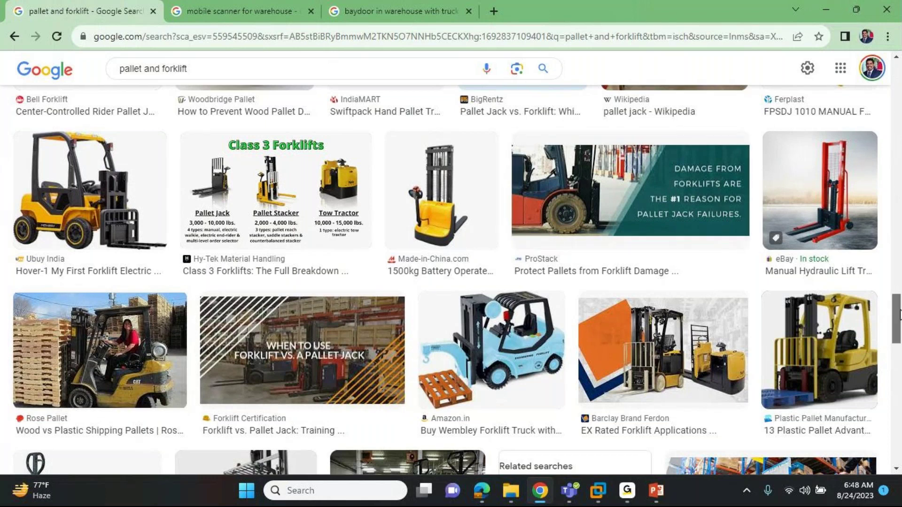
scroll(899, 312, "down", 5)
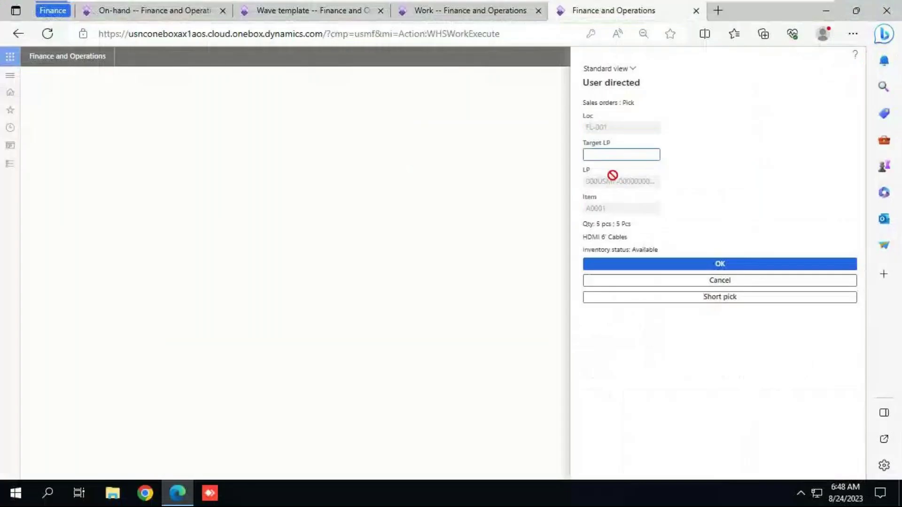
- Return to Finance and Operations, enter 24AUG23-001 as the target license plate and confirm the pick
type("24")
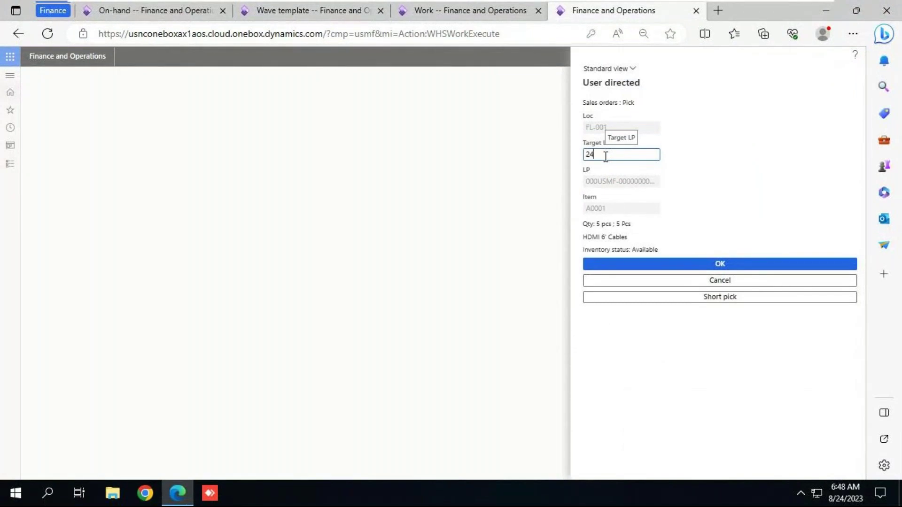
type("AUG23-00")
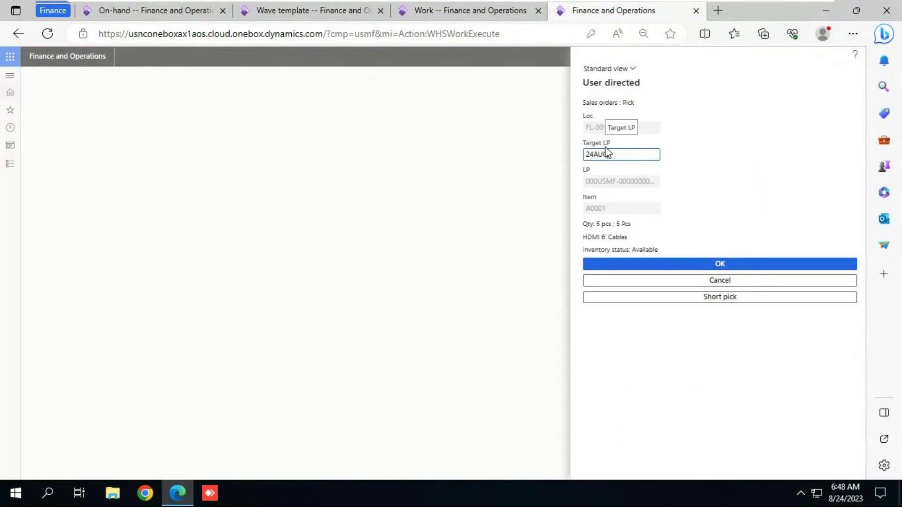
type("1")
left_click(723, 266)
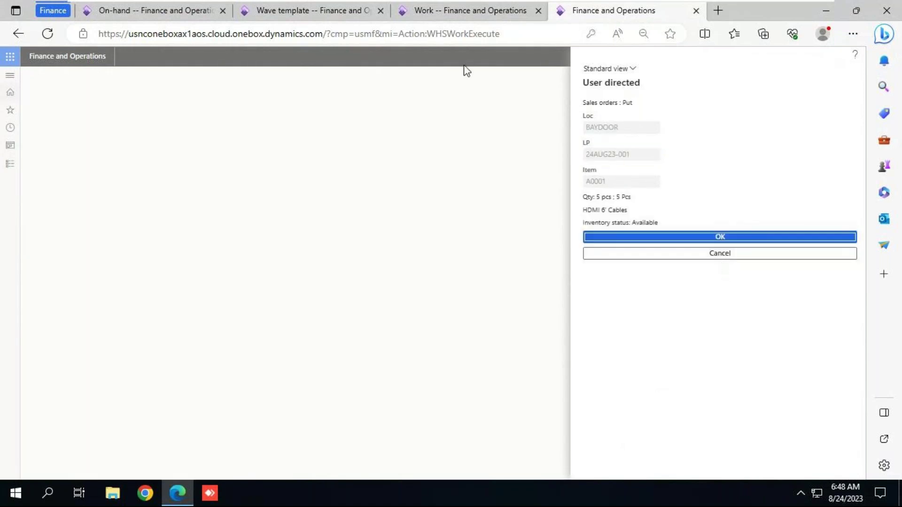
- Refresh the work details to check the pick line, and switch to Chrome to view the bay door images
left_click(452, 21)
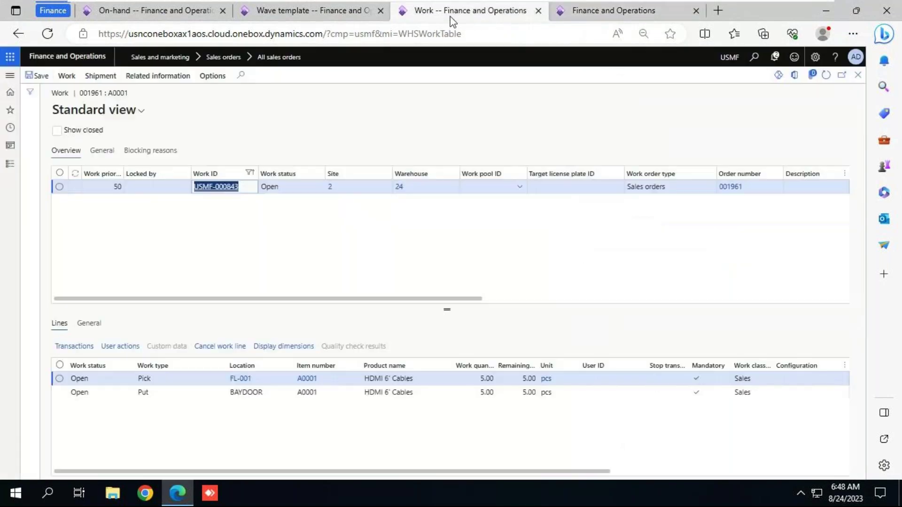
left_click(826, 75)
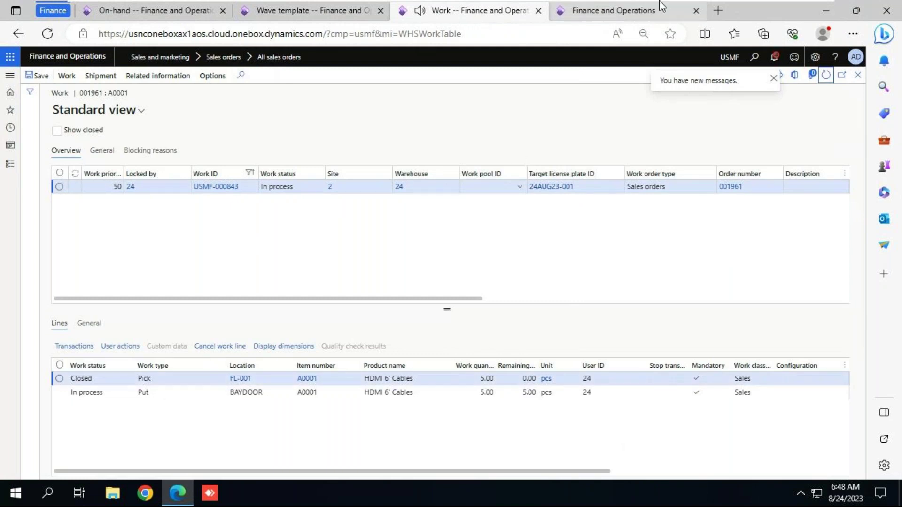
left_click(638, 12)
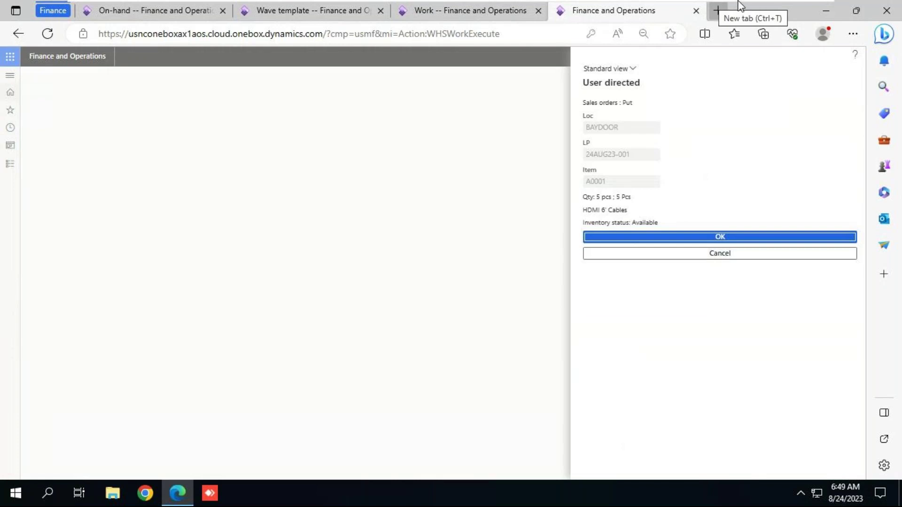
key("alt+Tab")
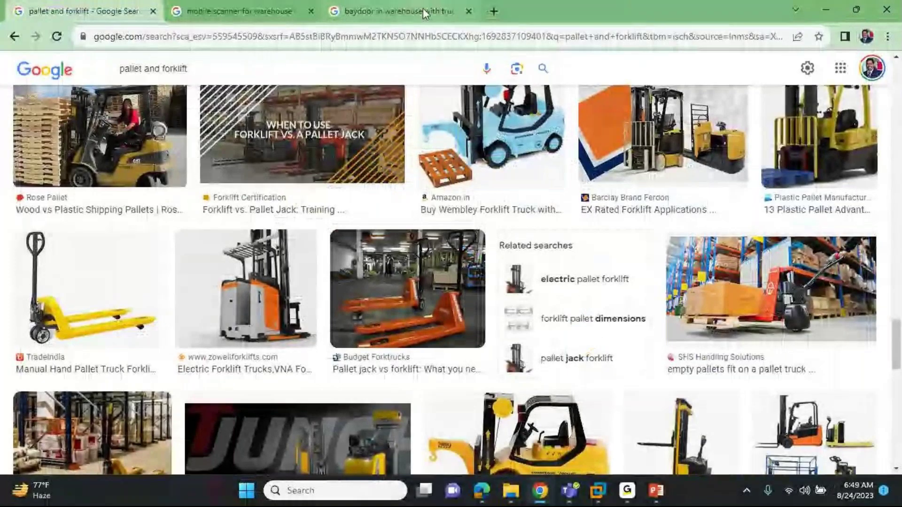
left_click(423, 9)
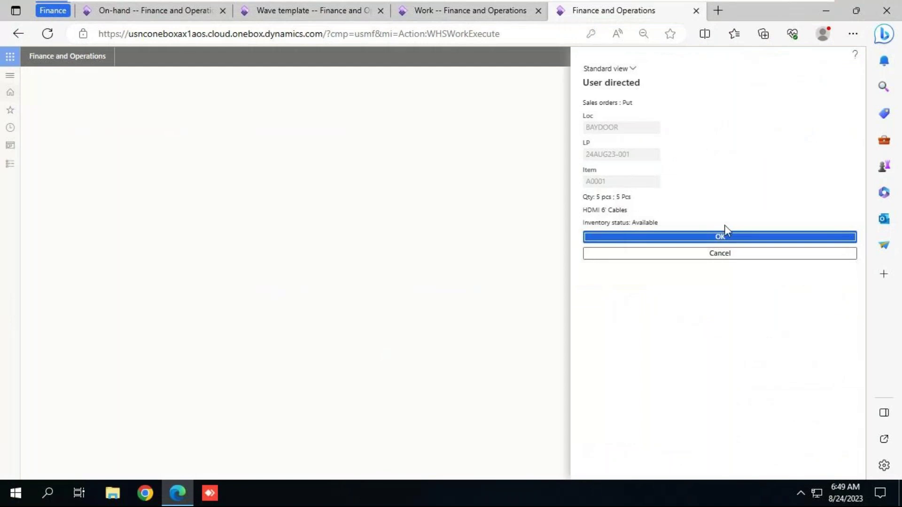
- Return to Finance and Operations, confirm the put of license plate 24AUG23-001 at BAYDOOR, and refresh the work details
left_click(726, 239)
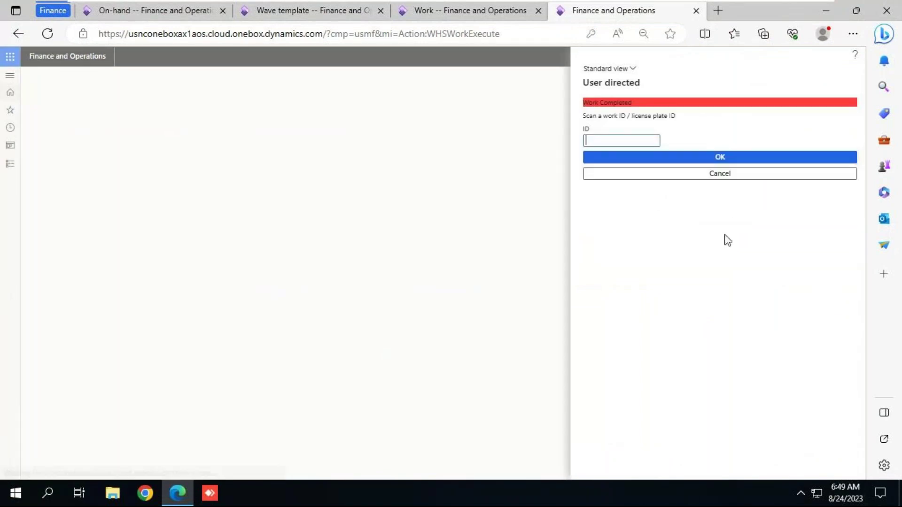
left_click(494, 11)
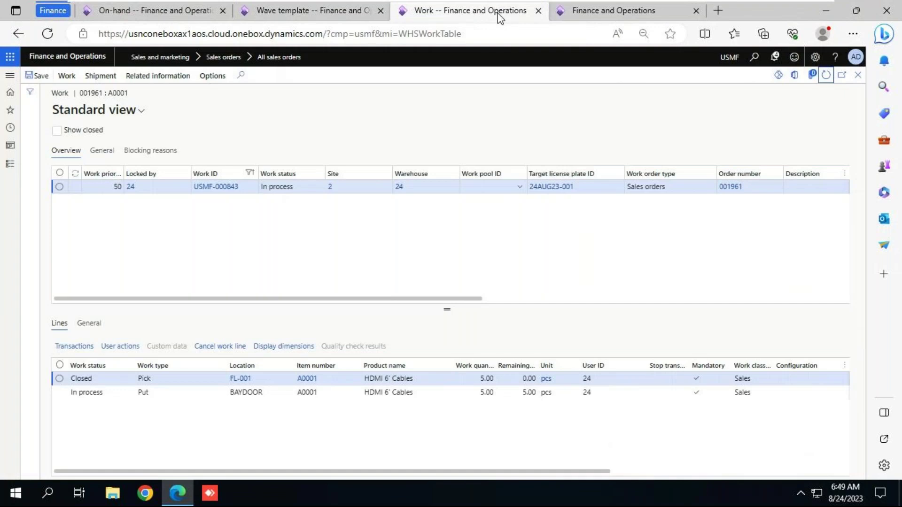
left_click(827, 76)
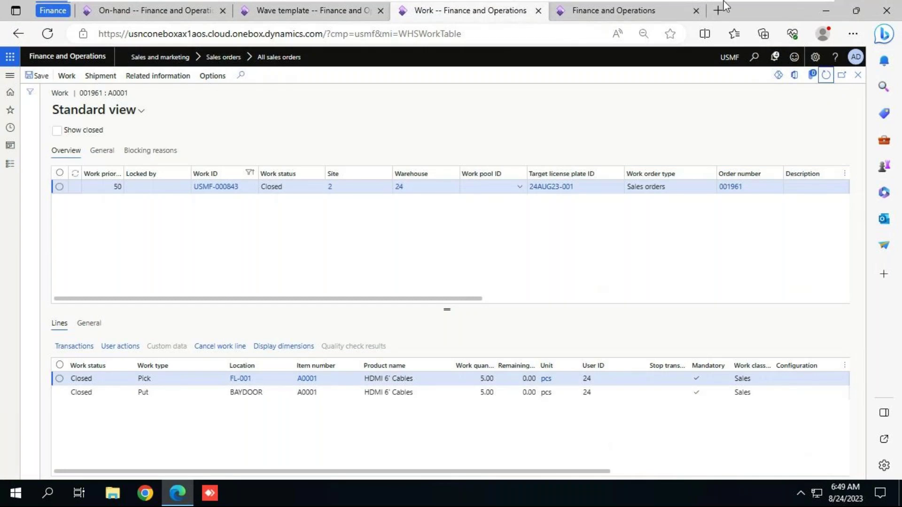
- Switch to the PowerPoint notes and highlight the "Work completed" line in the outbound process list
key("alt+Tab")
key("alt+Tab")
key("Tab")
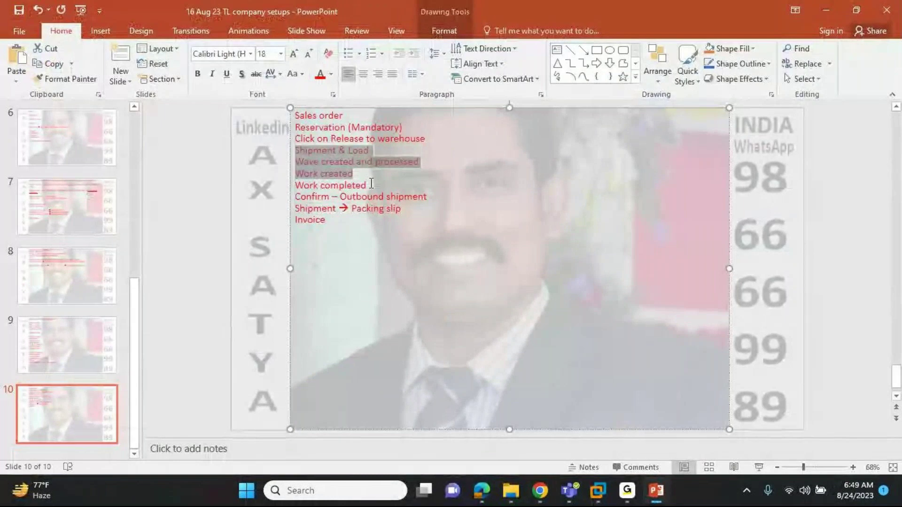
left_click(371, 184)
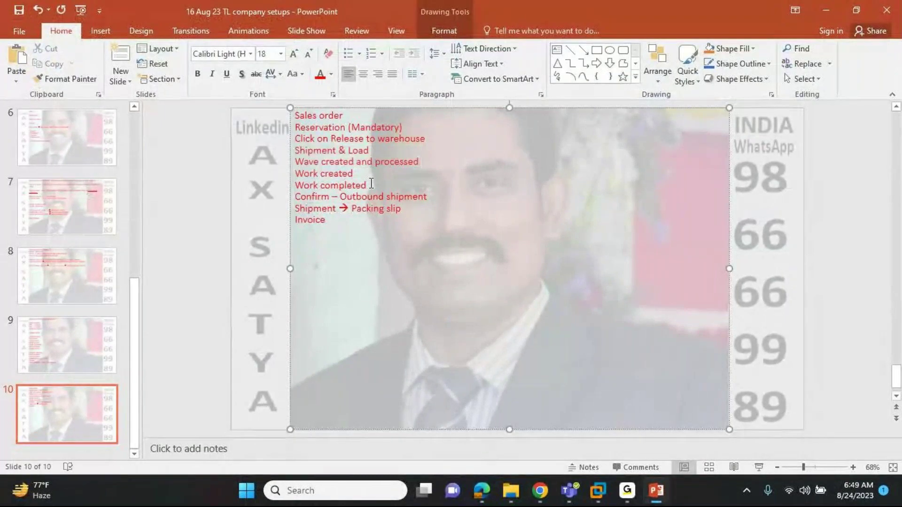
left_click_drag(371, 185, 310, 190)
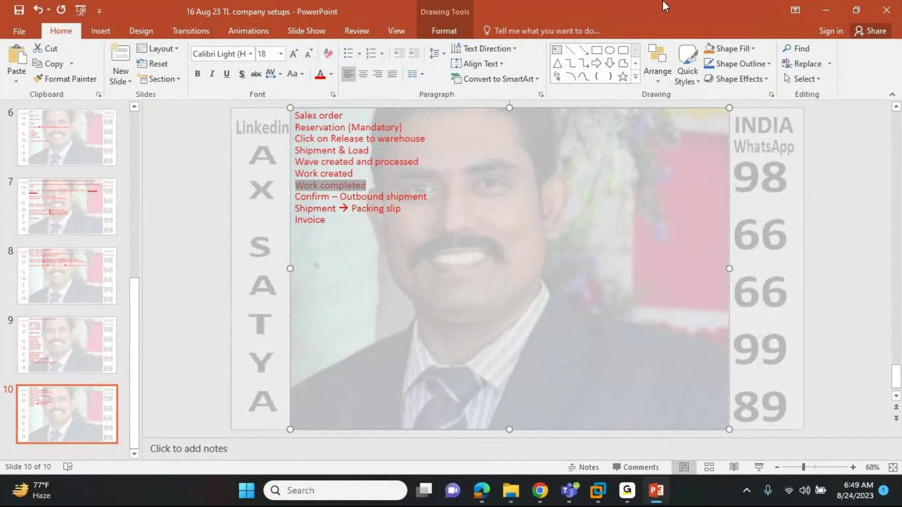
- Switch back to Finance and Operations and close the work details to return to sales order 001961
key("alt+Tab")
key("alt+Tab")
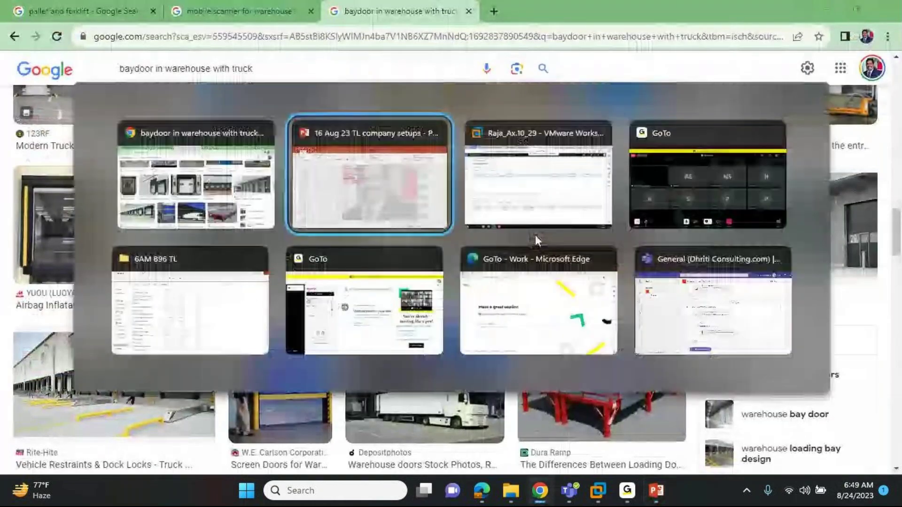
left_click(534, 235)
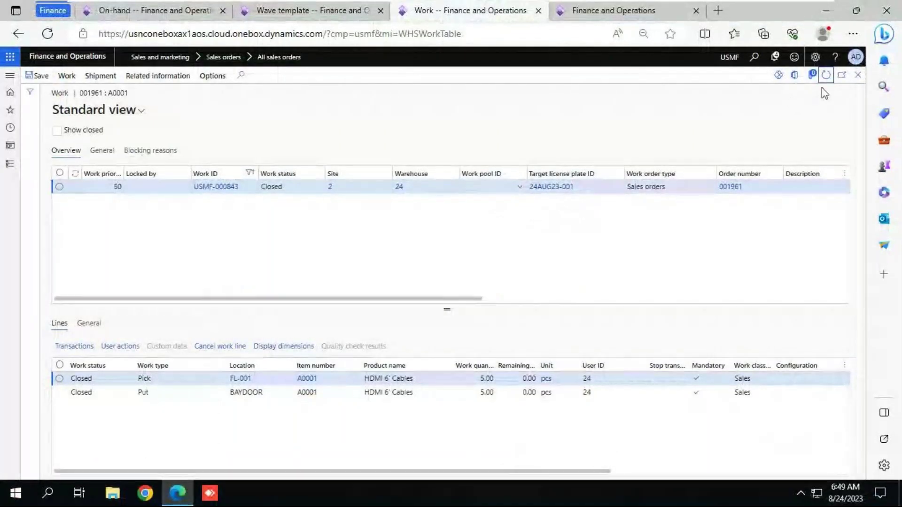
left_click(858, 75)
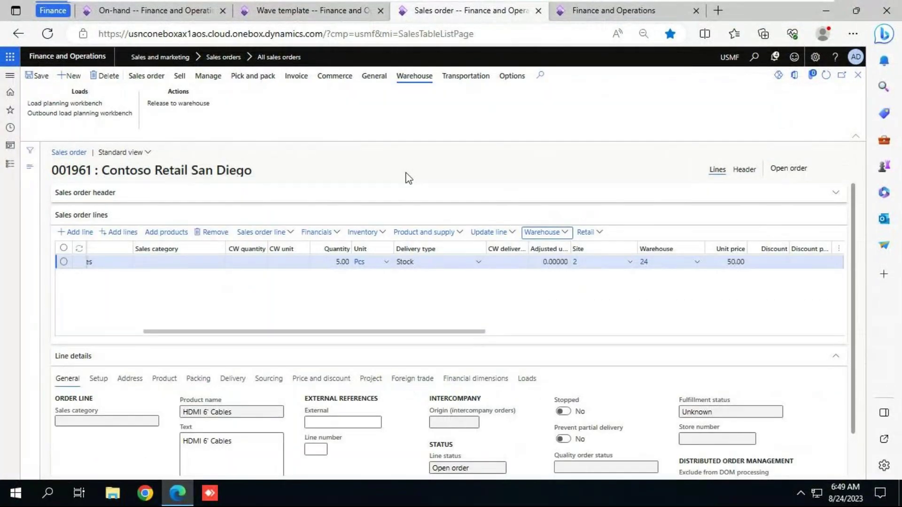
- Open the shipment details for the sales order line, confirm the shipment, and dismiss the message
left_click(240, 79)
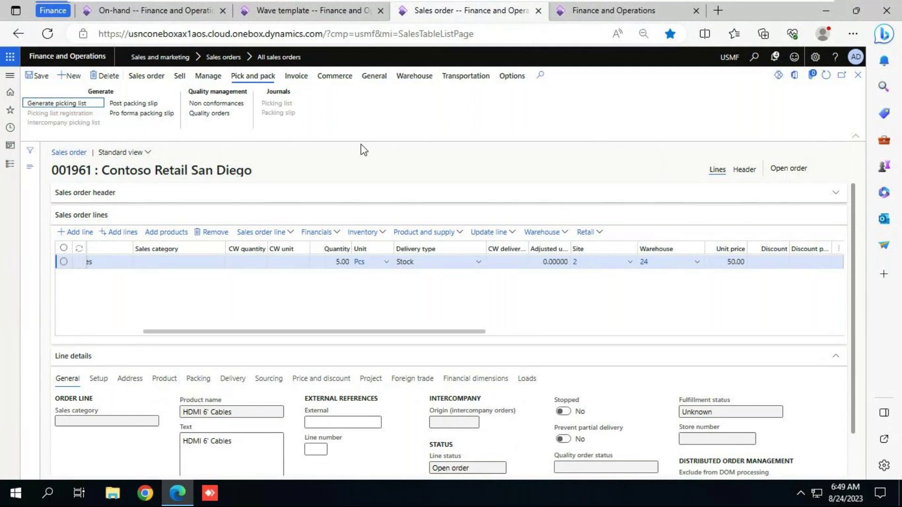
left_click(568, 234)
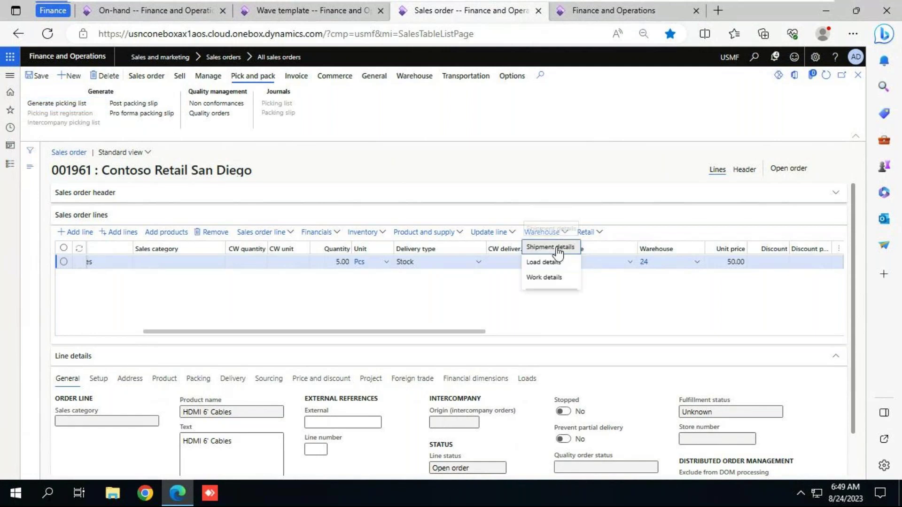
left_click(557, 249)
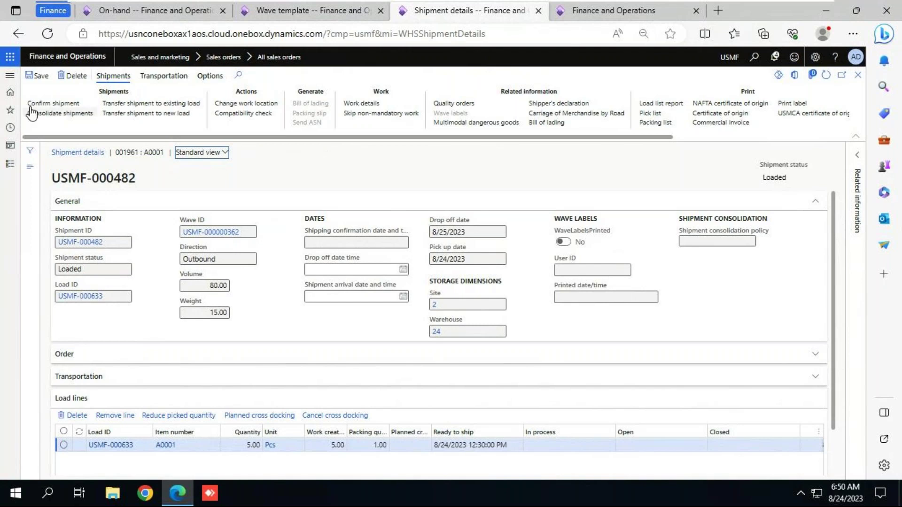
left_click(64, 104)
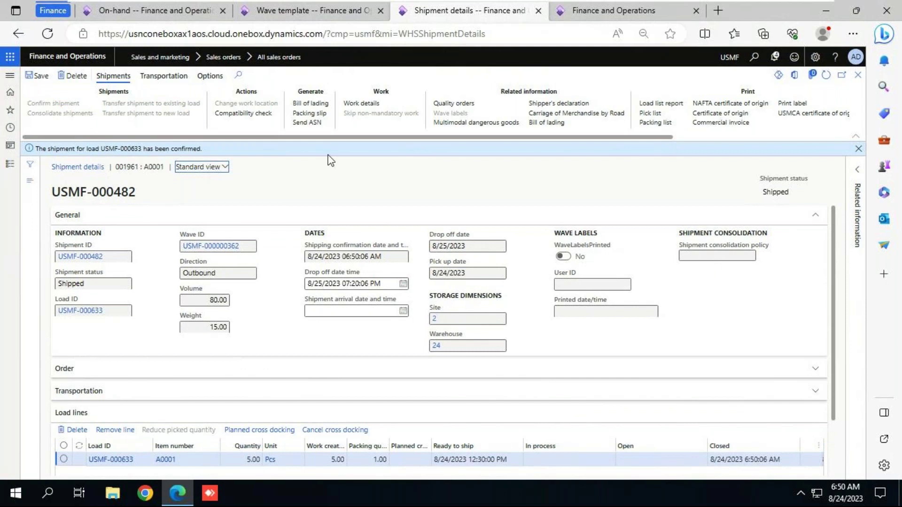
left_click(858, 148)
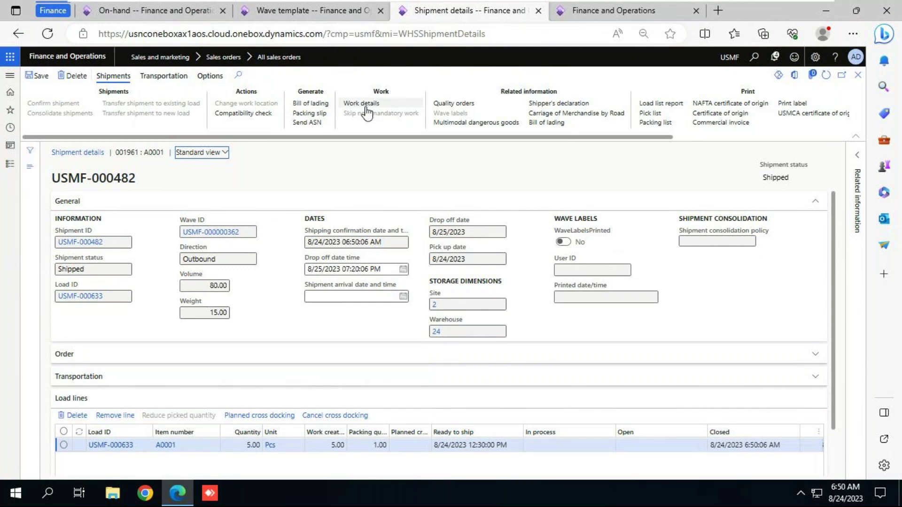
- Post the packing slip for the shipment without printing it, and close the shipment details
left_click(310, 114)
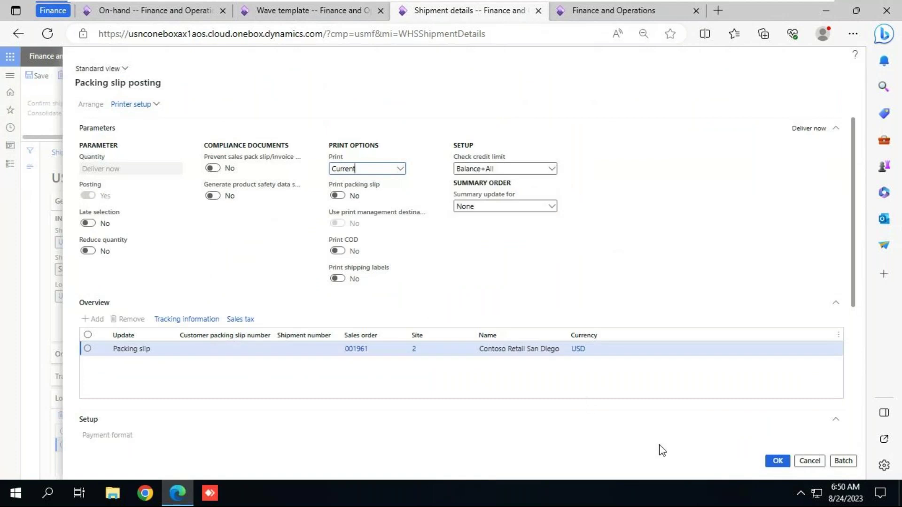
left_click(779, 462)
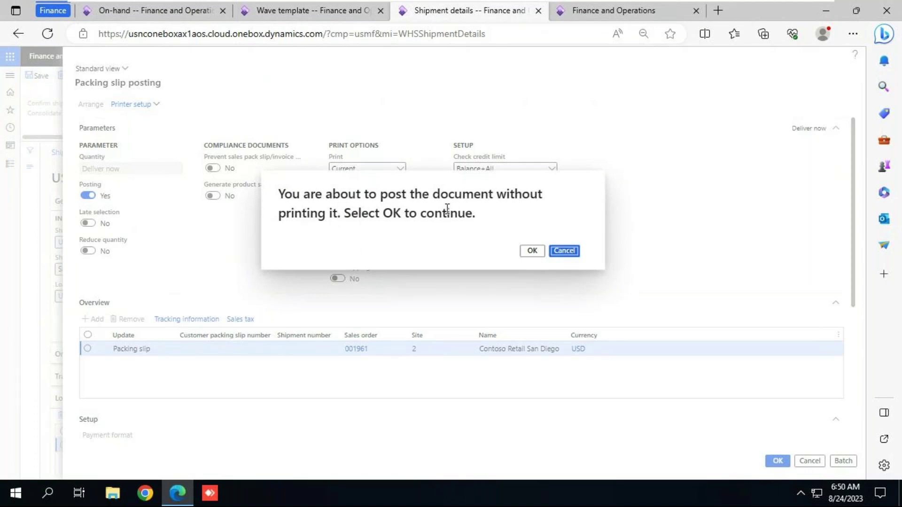
left_click(532, 251)
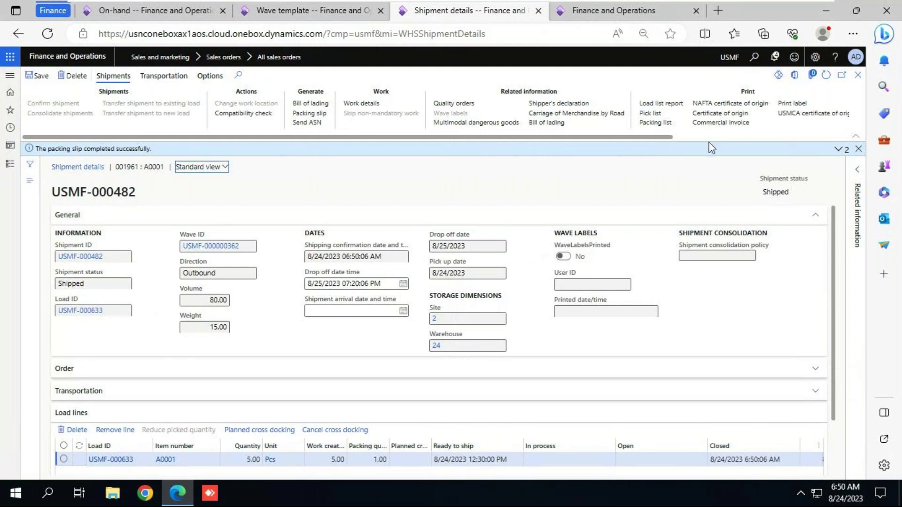
left_click(859, 76)
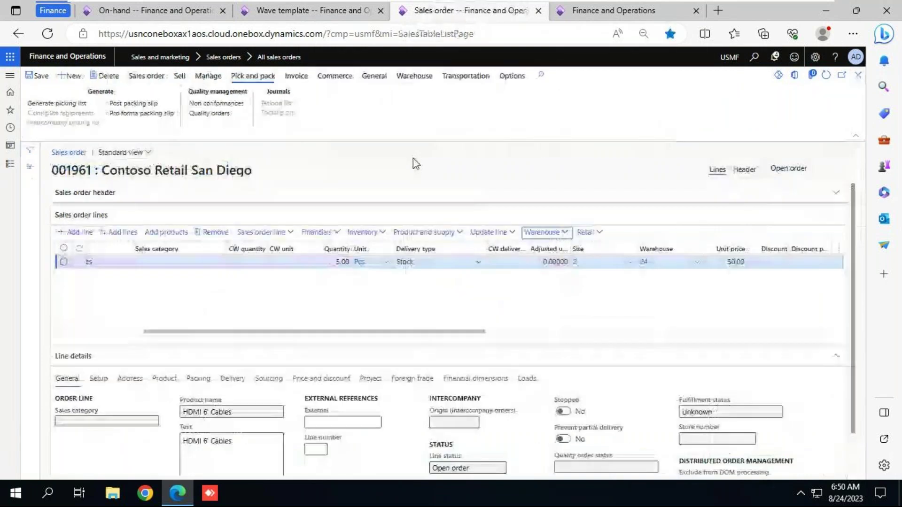
- Post the invoice for sales order 001961 with the Packing slip quantity and without printing it
left_click(297, 77)
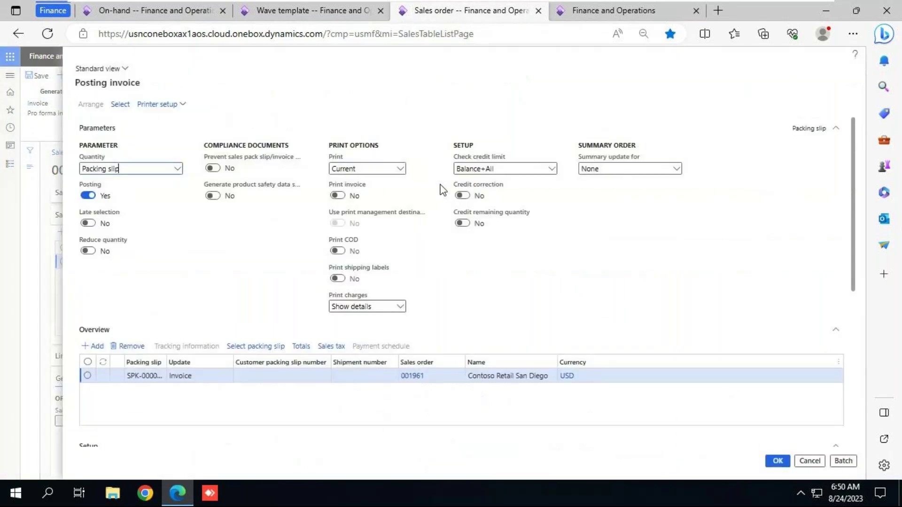
left_click(772, 464)
left_click(533, 251)
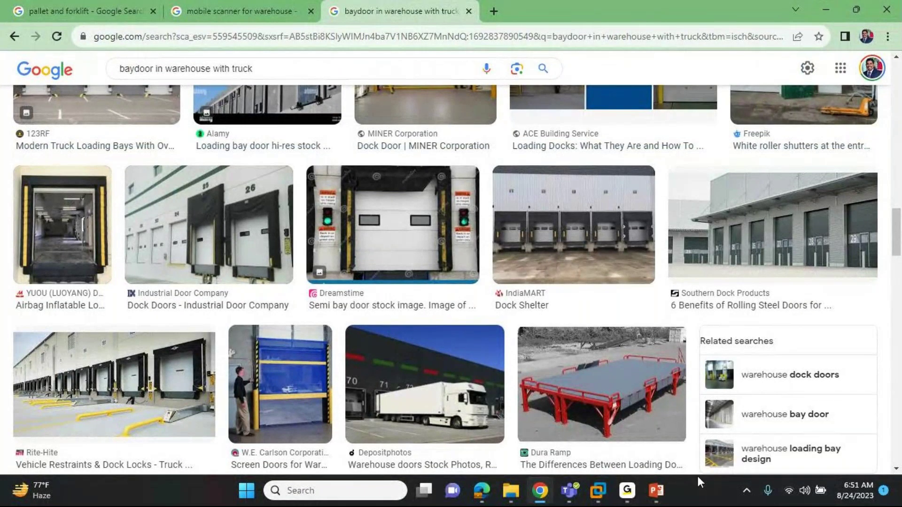
- Switch to the PowerPoint notes and place the cursor below the "Invoice" line of the outbound process list
left_click(656, 491)
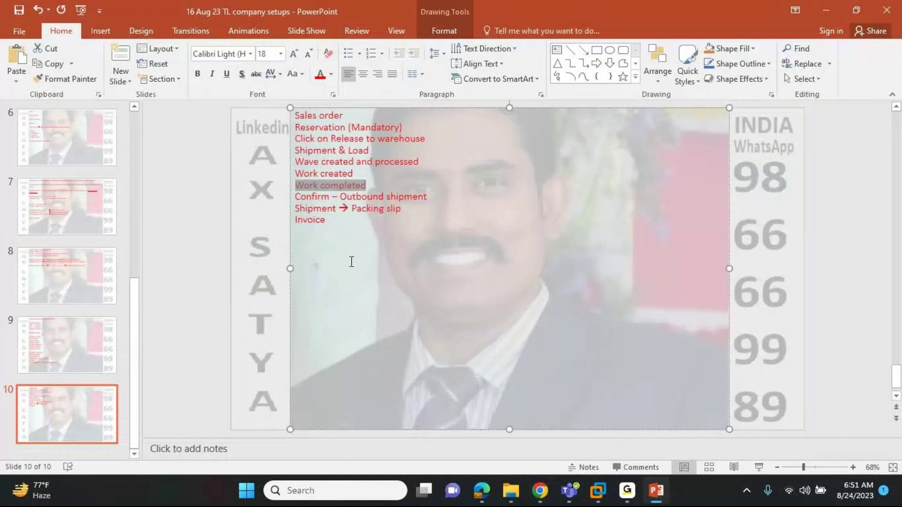
left_click(339, 226)
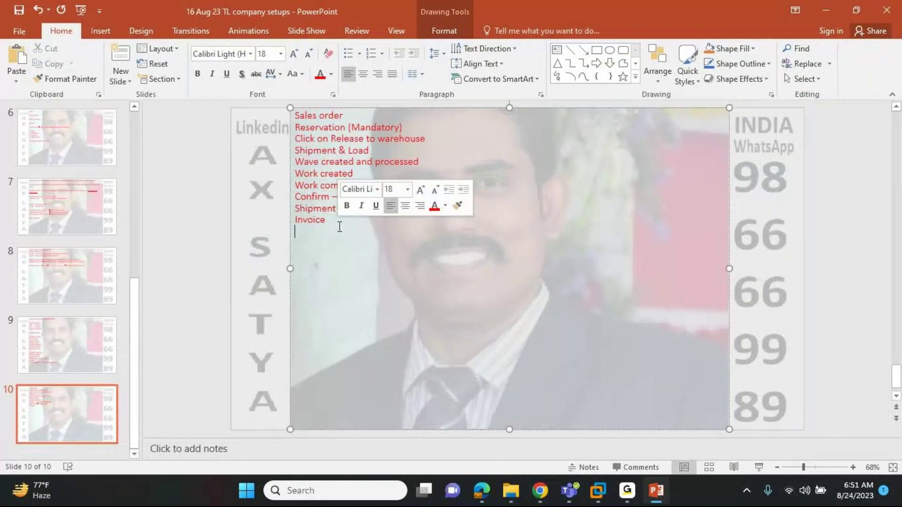
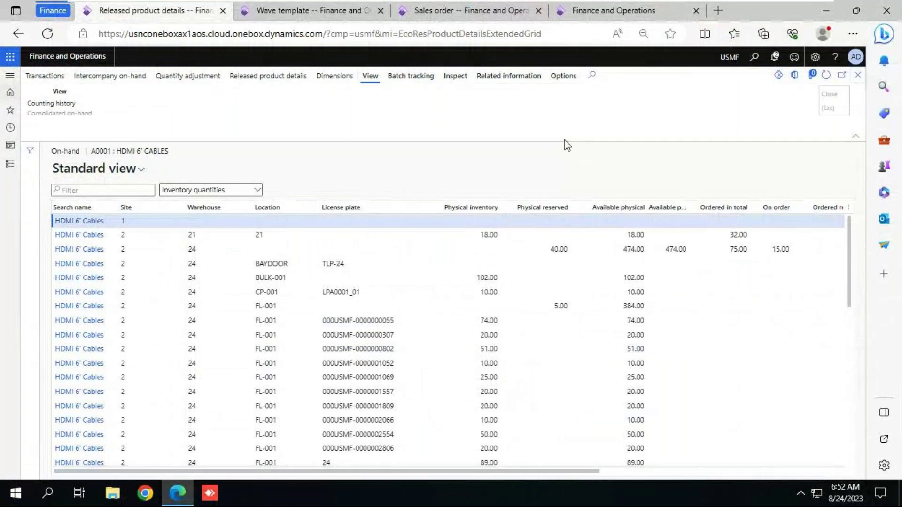
- Open the storage dimension groups from item A0001, discard an empty new group, and examine the Location dimension of SiteWHLoc
left_click(572, 237)
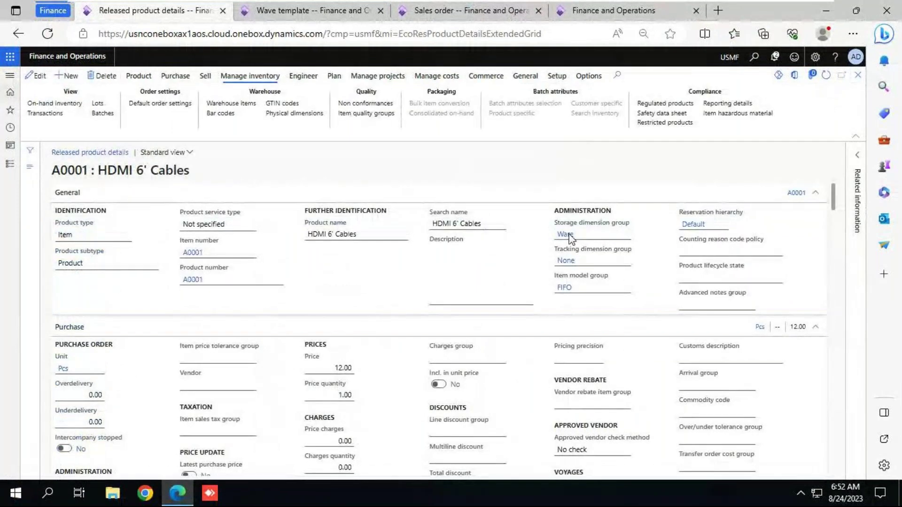
left_click(68, 76)
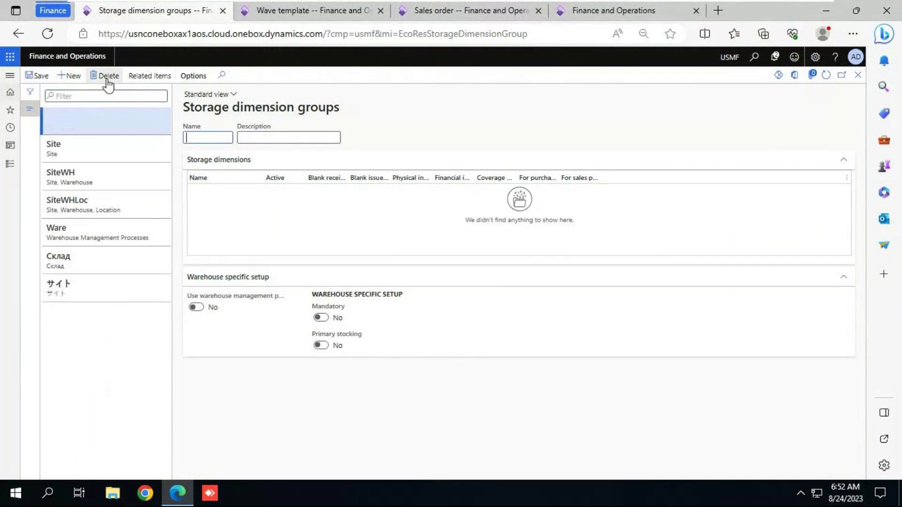
left_click(105, 77)
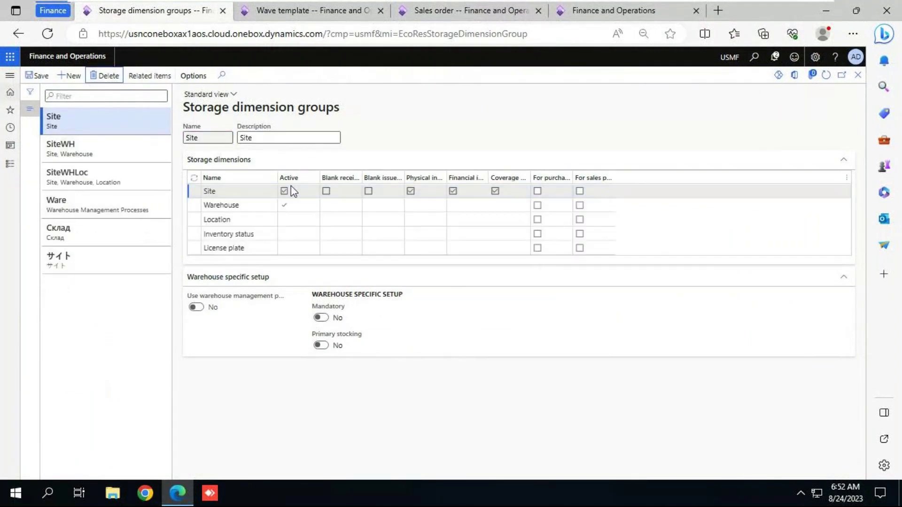
left_click(113, 181)
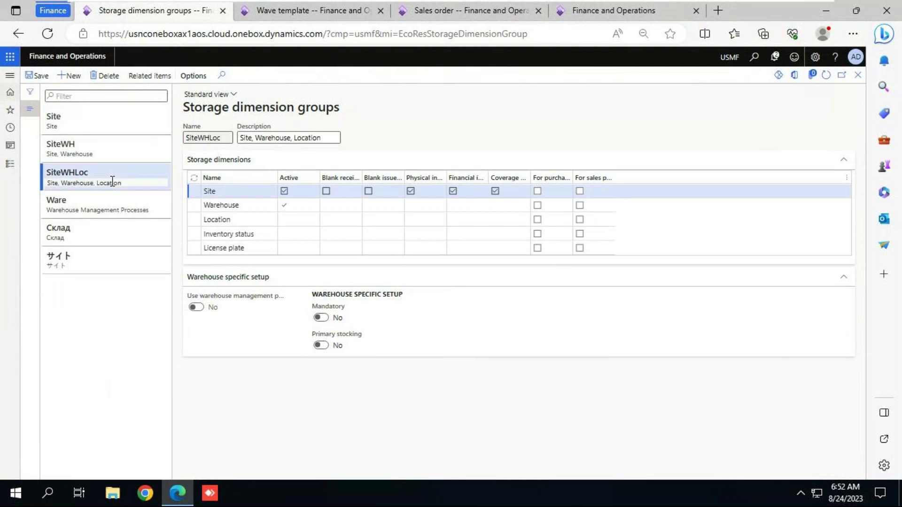
left_click(300, 220)
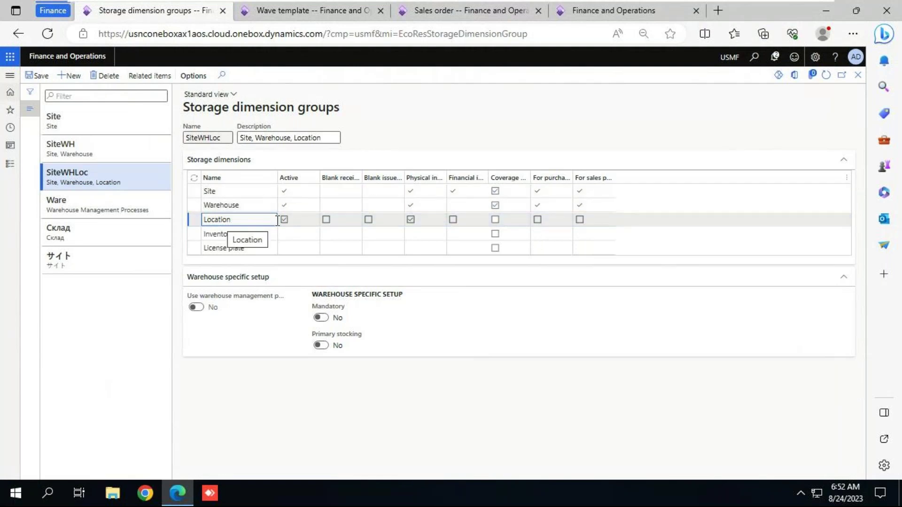
- In the browser tab showing the wave template, open Inventory locations from the Inventory management setup under Inventory breakdown
left_click(305, 15)
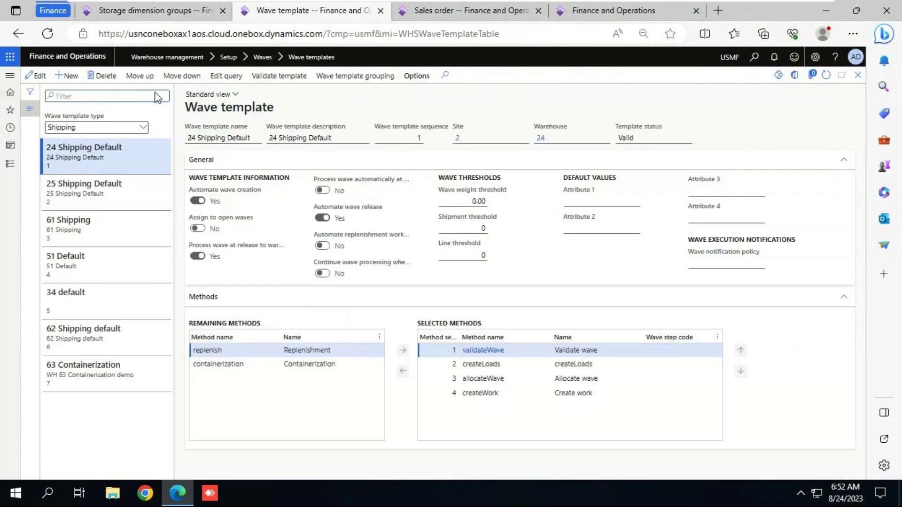
left_click(10, 163)
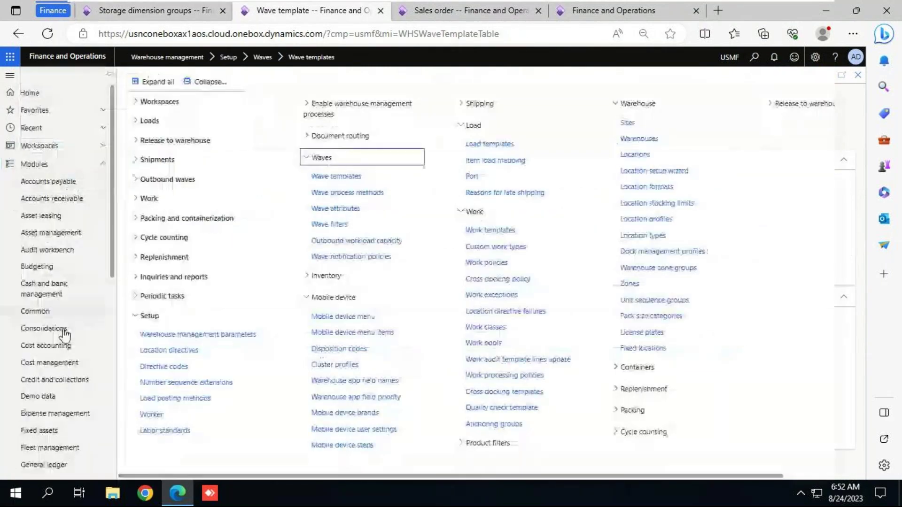
scroll(75, 214, "down", 6)
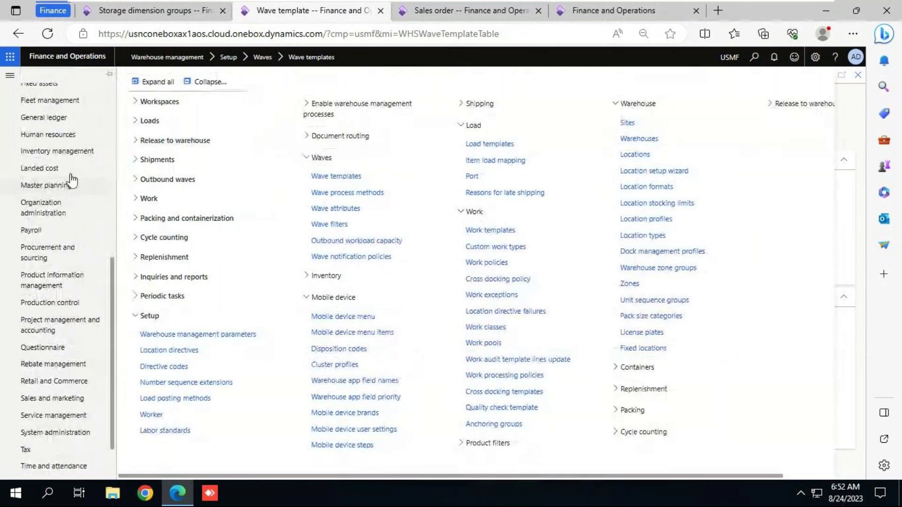
left_click(60, 151)
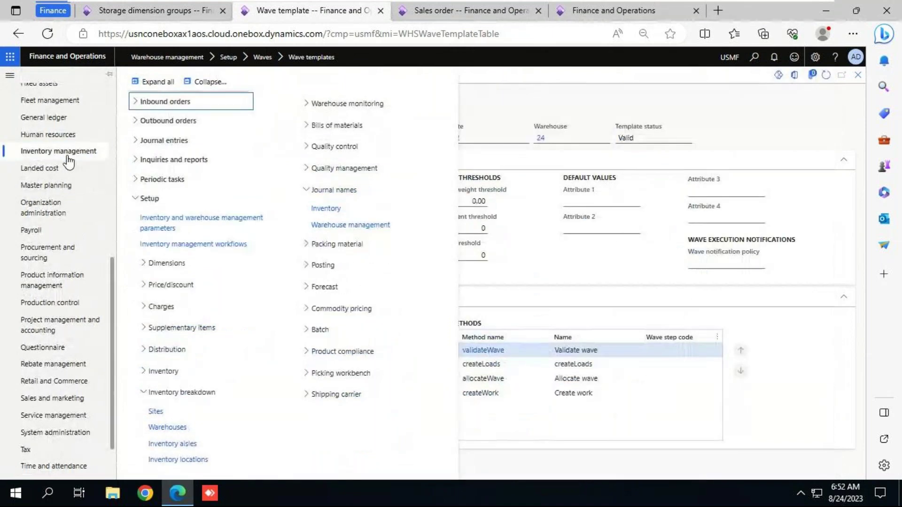
left_click(215, 83)
left_click(152, 199)
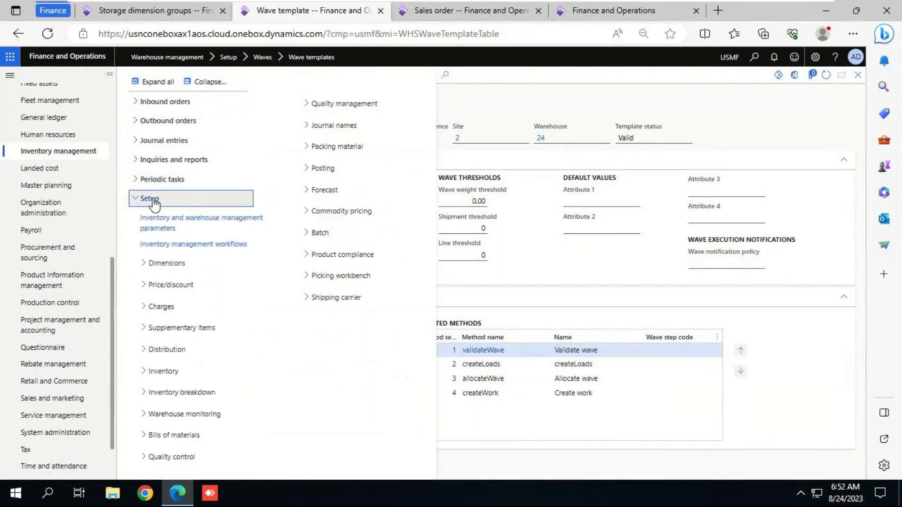
left_click(177, 372)
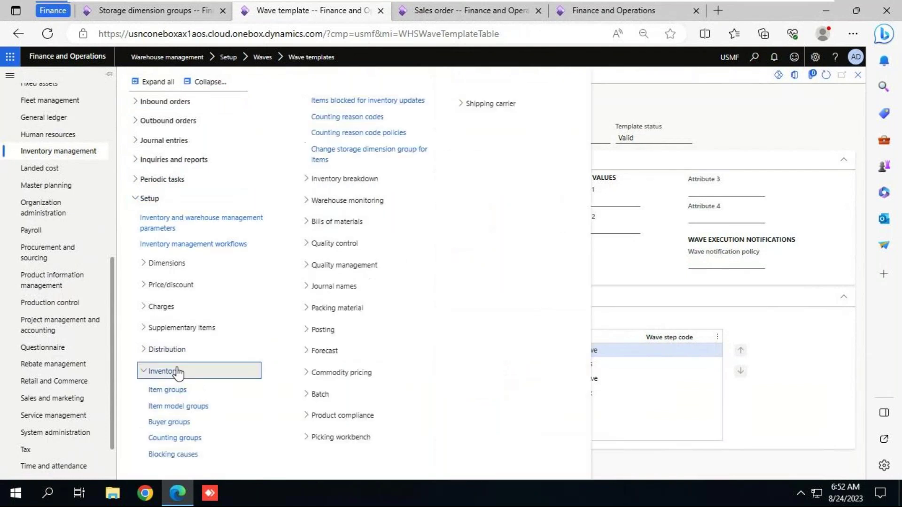
left_click(177, 372)
left_click(182, 392)
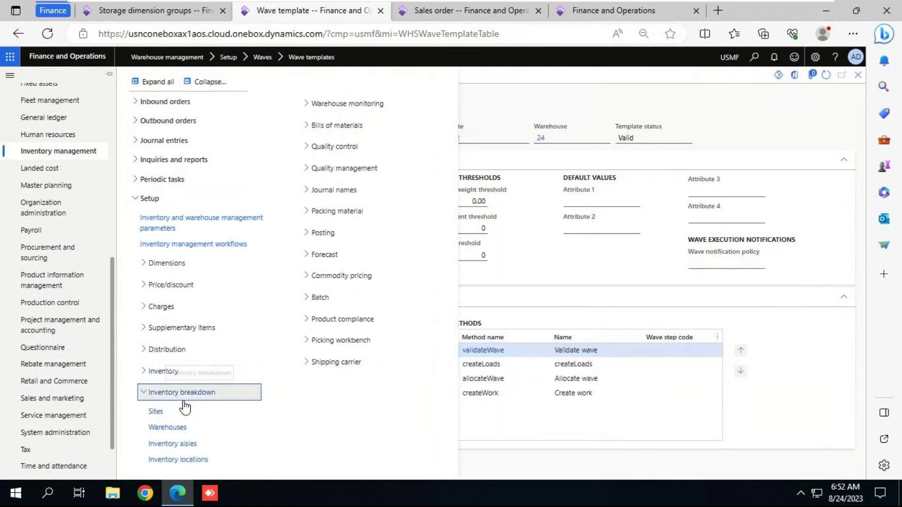
left_click(180, 460)
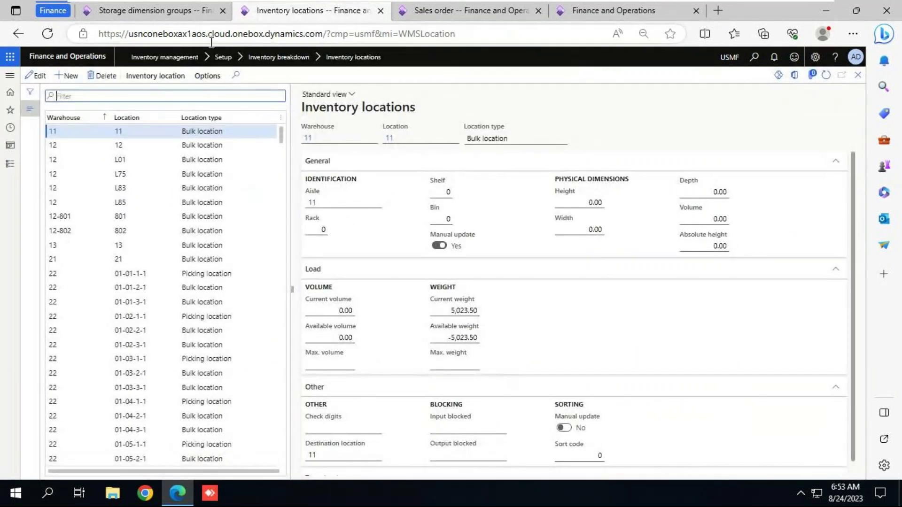
- Return to the storage dimension groups and examine the active dimensions of the Ware group
left_click(188, 11)
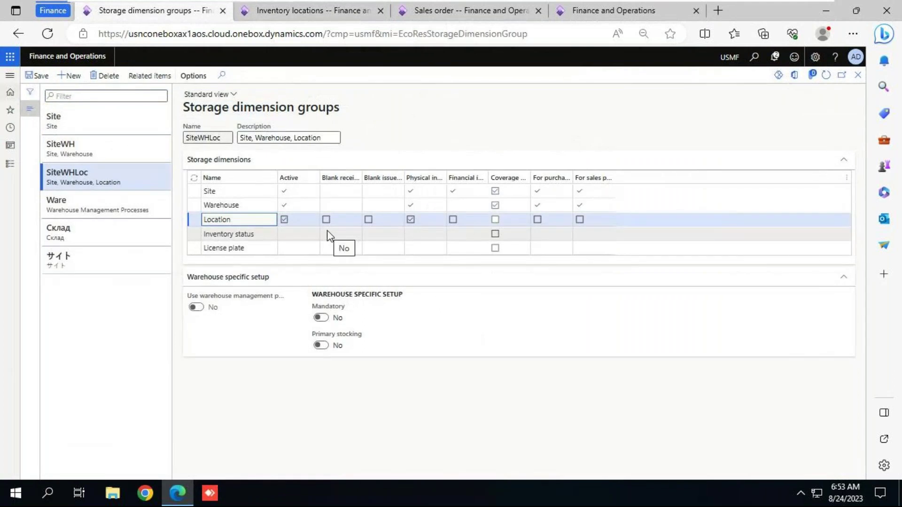
left_click(104, 205)
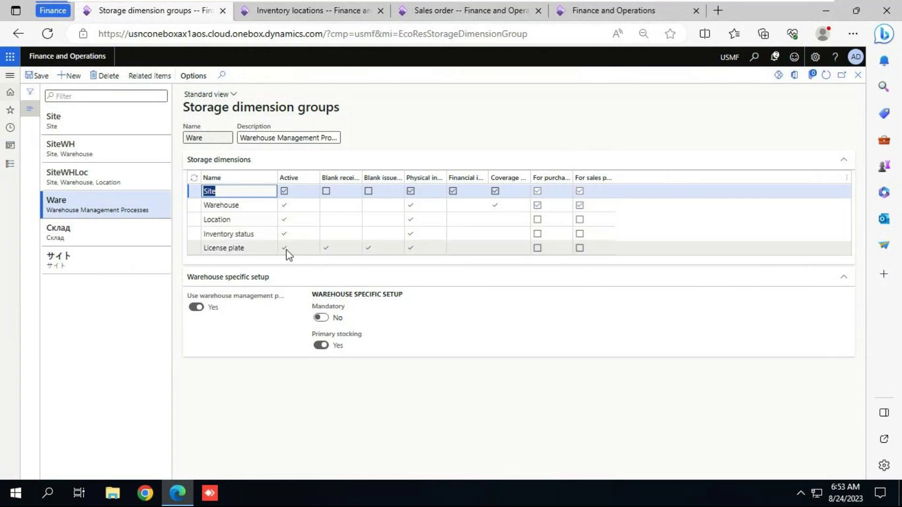
- Duplicate the Inventory locations browser tab and bring up the duplicate
left_click(309, 15)
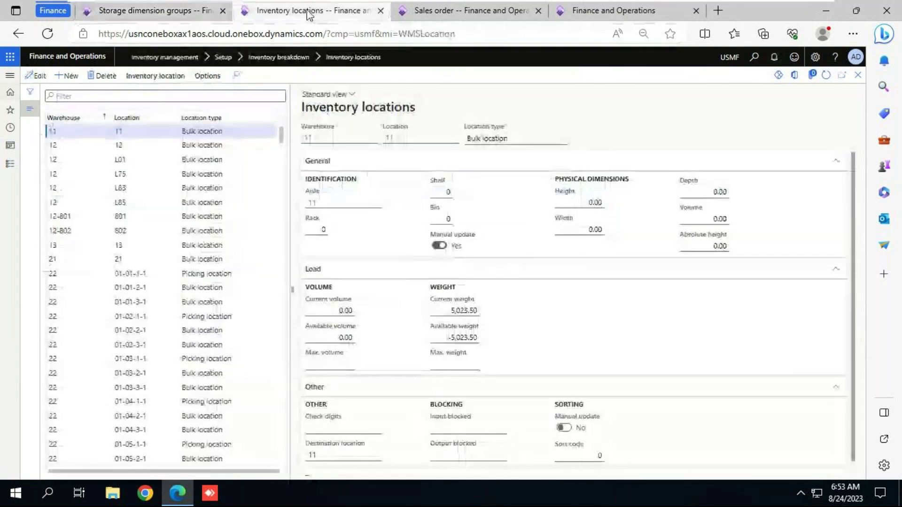
right_click(309, 14)
left_click(345, 110)
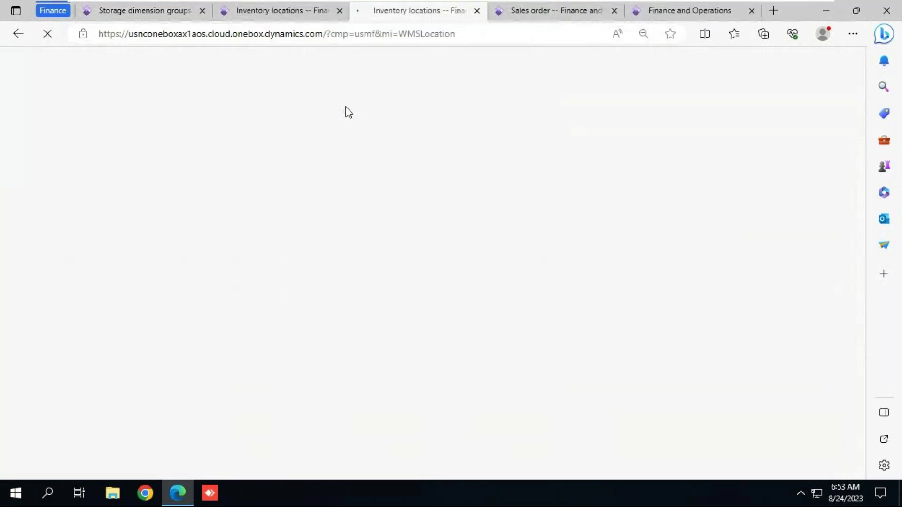
left_click(278, 18)
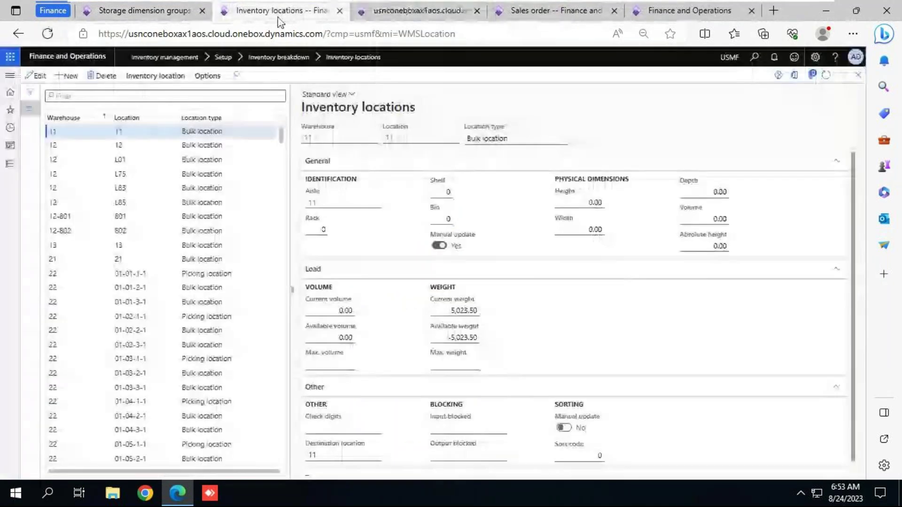
left_click(406, 13)
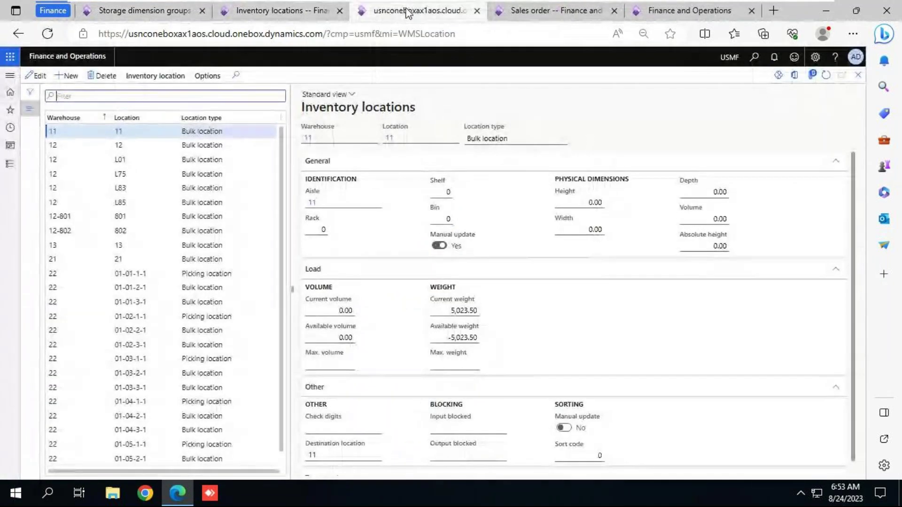
- In the duplicated tab, open Locations from the Warehouse management setup under Warehouse
left_click(10, 164)
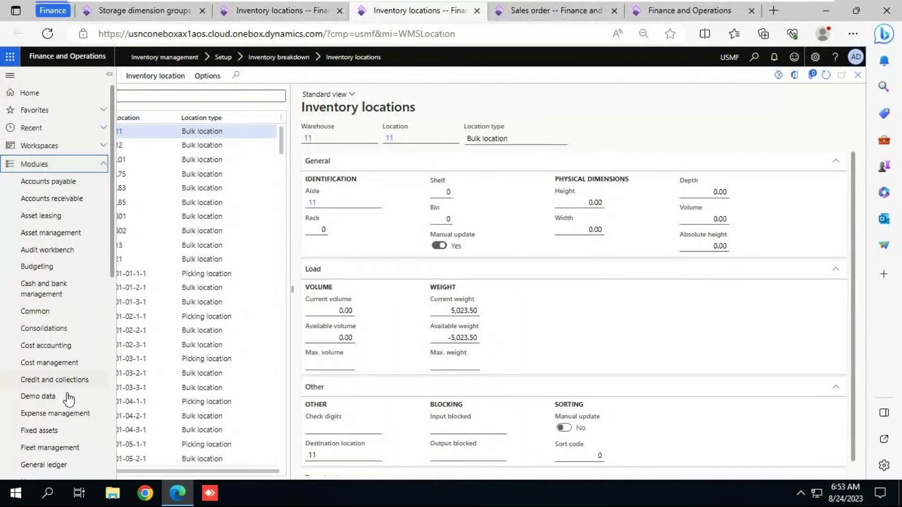
left_click(114, 461)
scroll(115, 465, "down", 1)
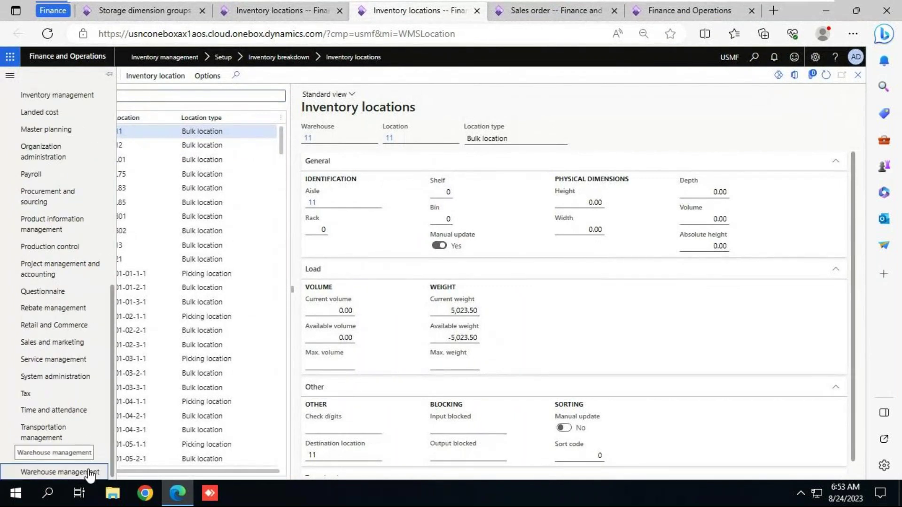
left_click(91, 472)
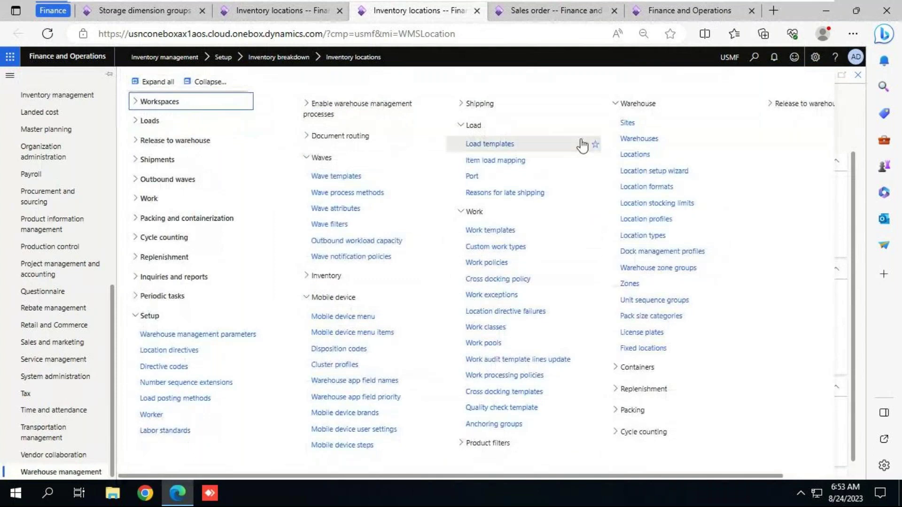
left_click(634, 155)
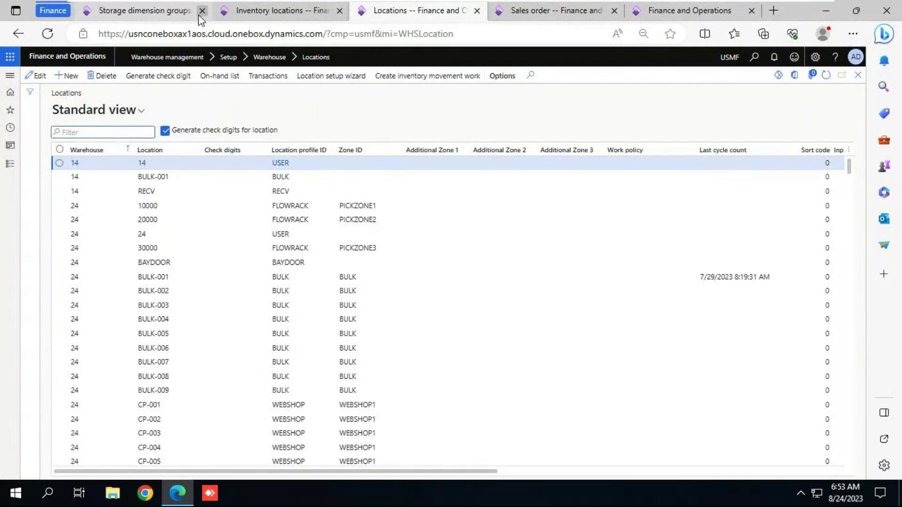
- Compare the active Location dimension of the SiteWHLoc and Ware storage dimension groups, checking the Inventory locations page in between
left_click(159, 14)
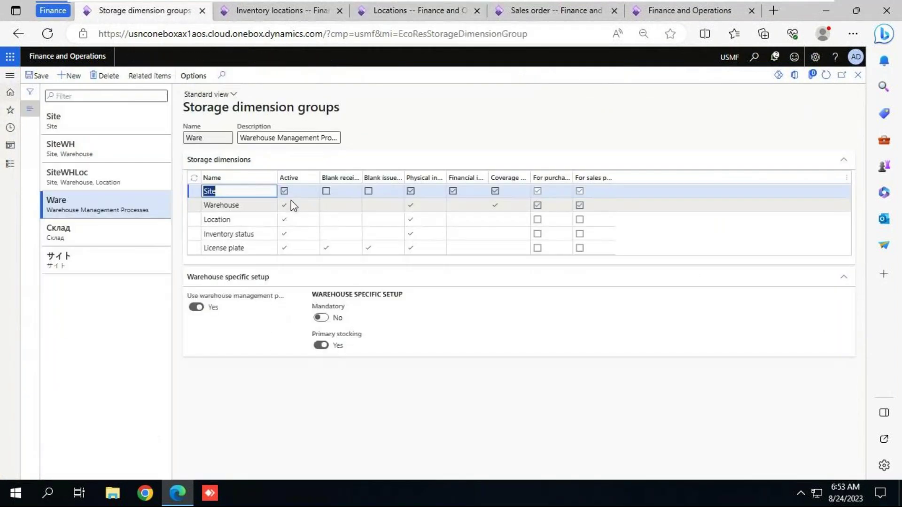
left_click(257, 217)
left_click(91, 176)
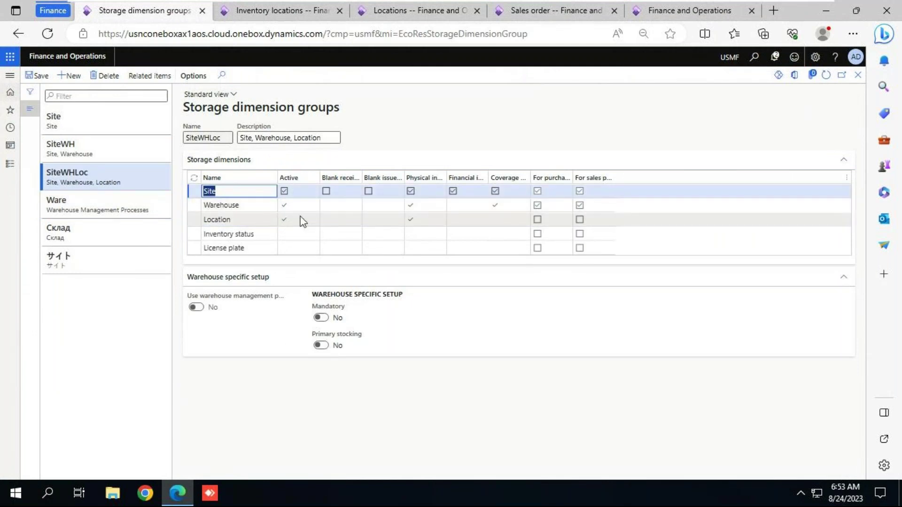
left_click(278, 14)
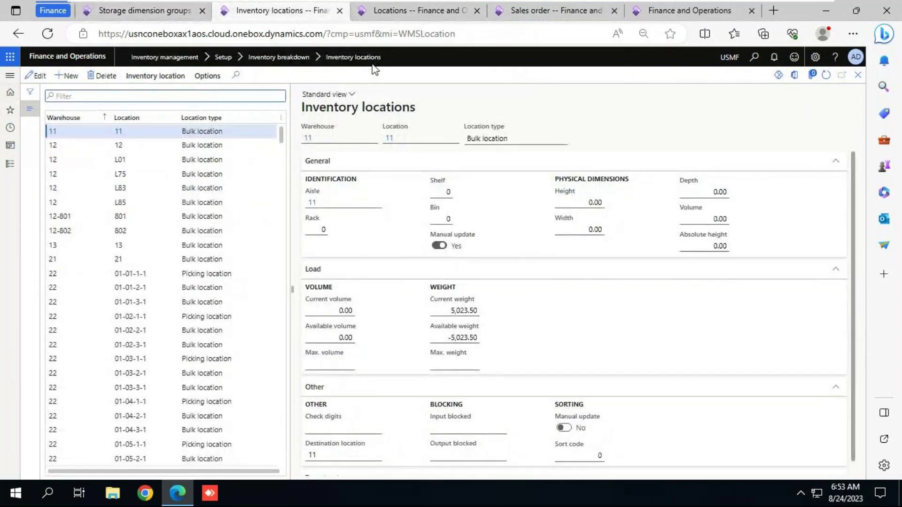
left_click(145, 10)
left_click(104, 209)
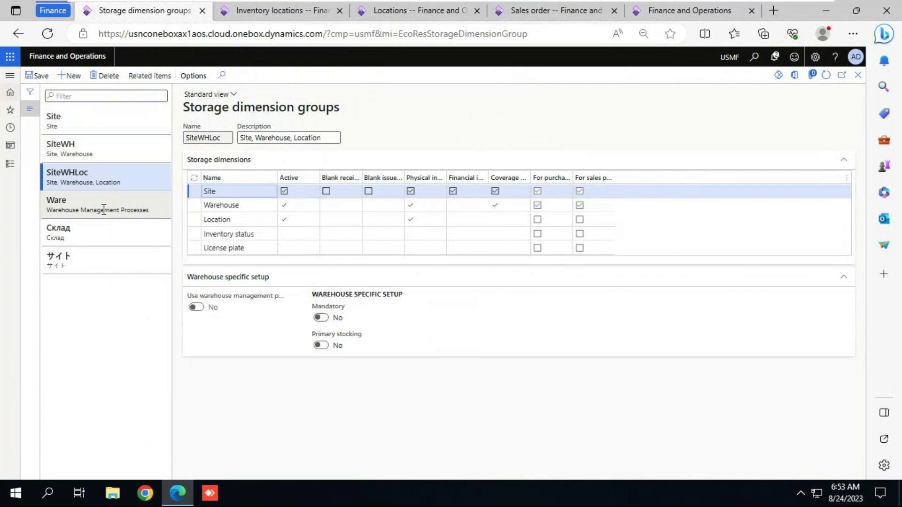
left_click(290, 220)
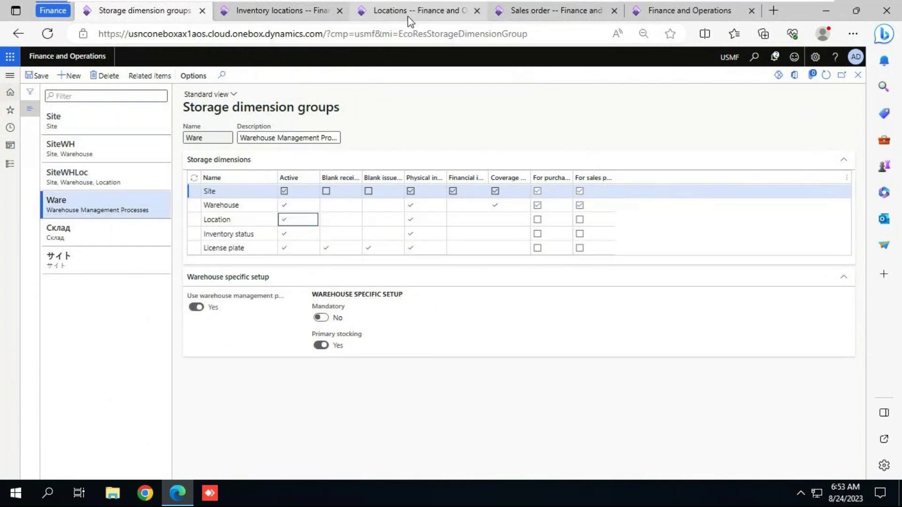
- Reopen the Warehouse management Locations page, view the BULK location profile of location BULK-001, and close the profile
left_click(410, 14)
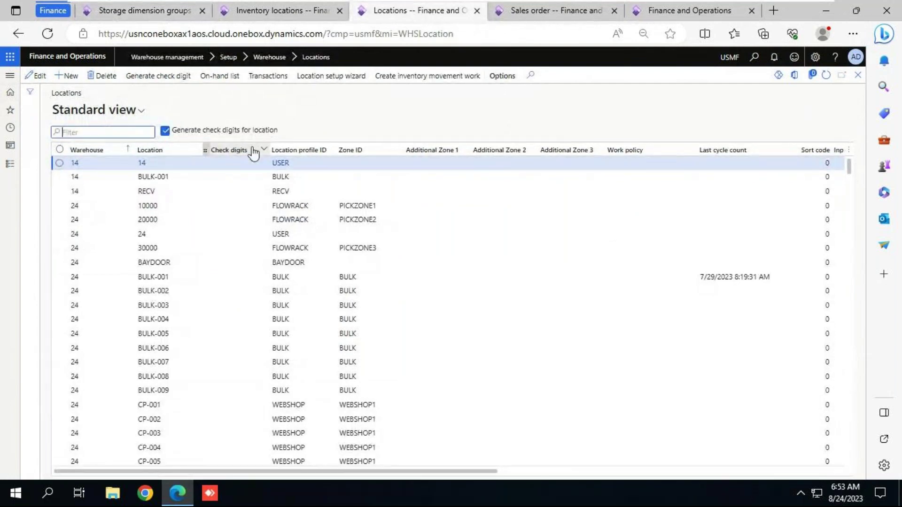
left_click(10, 164)
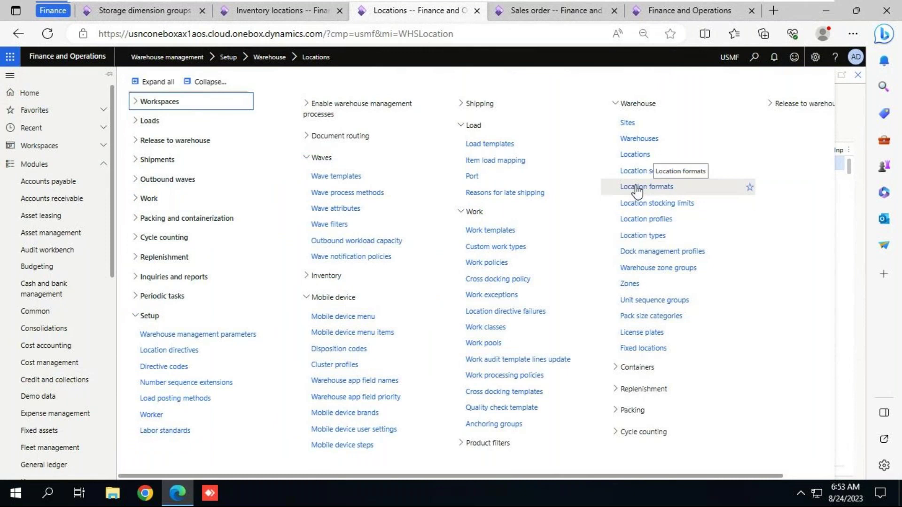
left_click(635, 154)
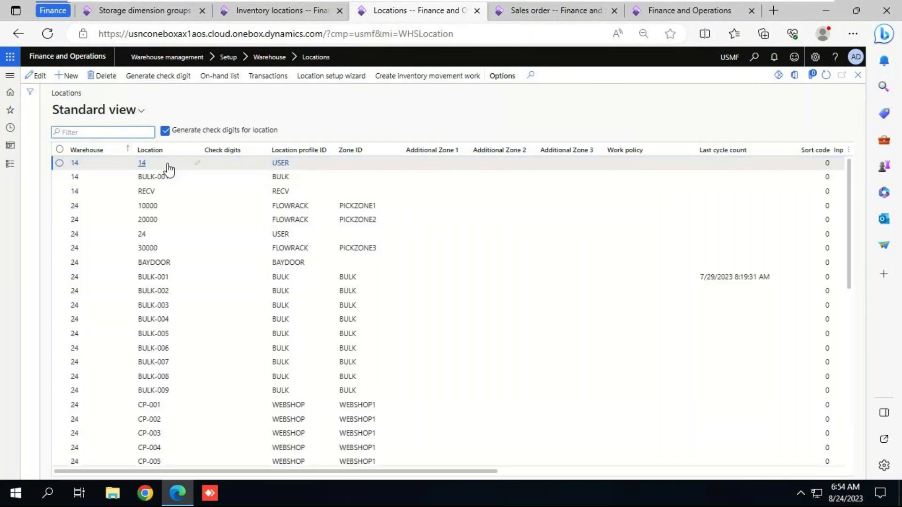
left_click(282, 180)
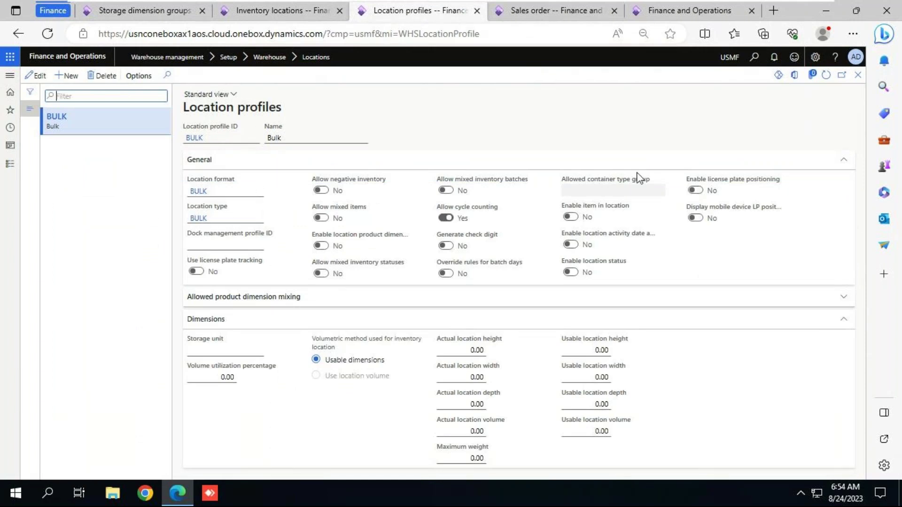
left_click(858, 75)
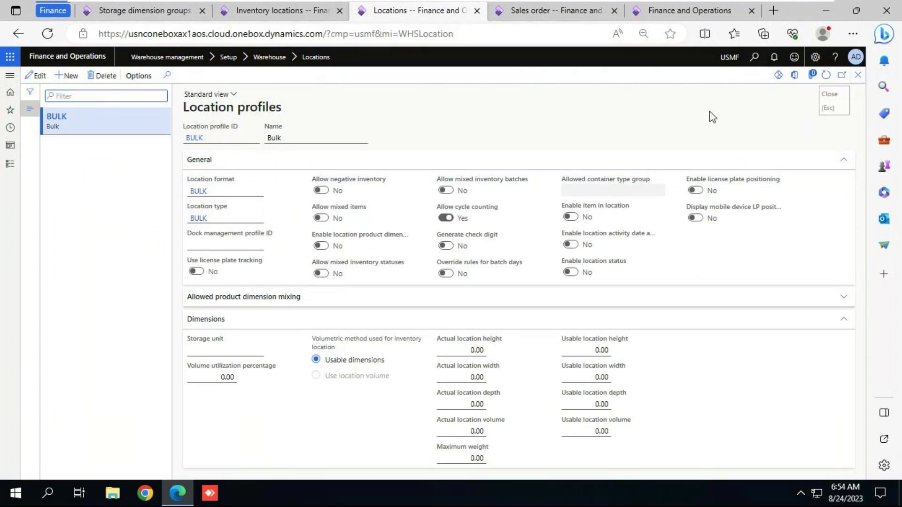
- Return to the storage dimension groups and review the active dimensions of Ware and SiteWHLoc again
left_click(262, 19)
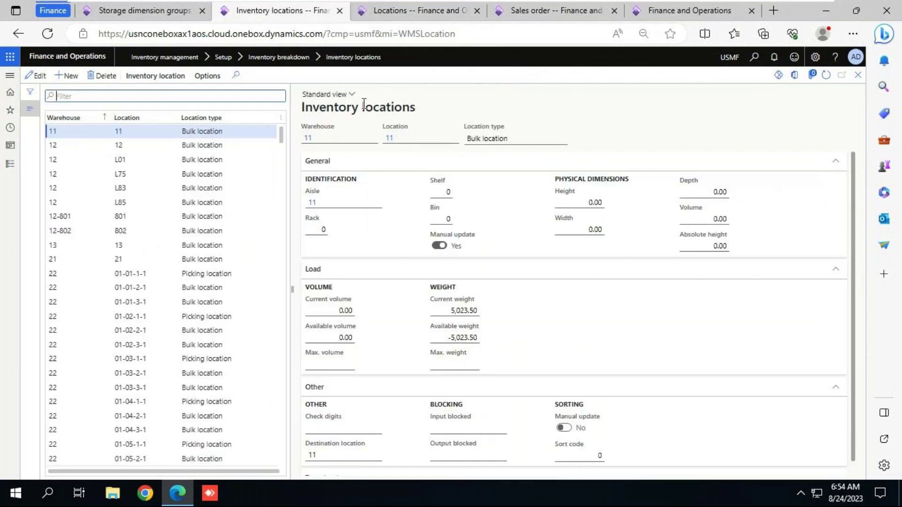
left_click(166, 18)
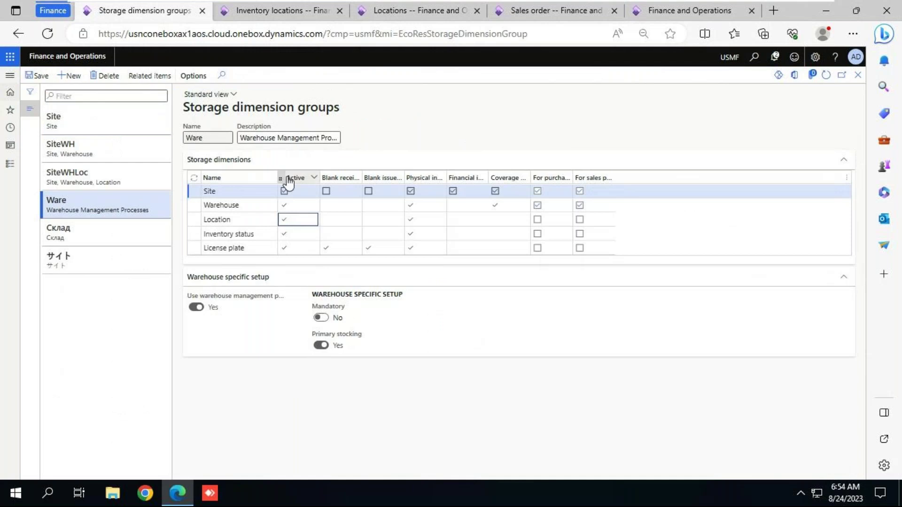
left_click(284, 219)
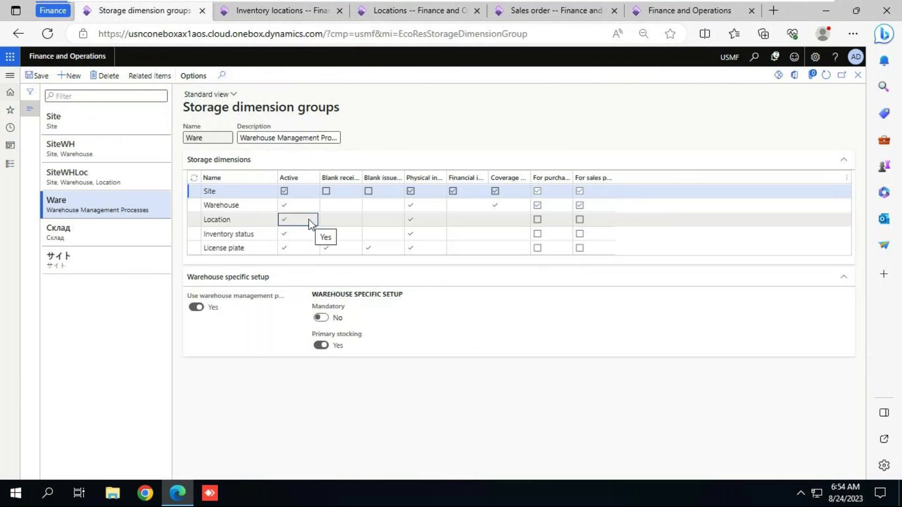
left_click(94, 168)
left_click(94, 216)
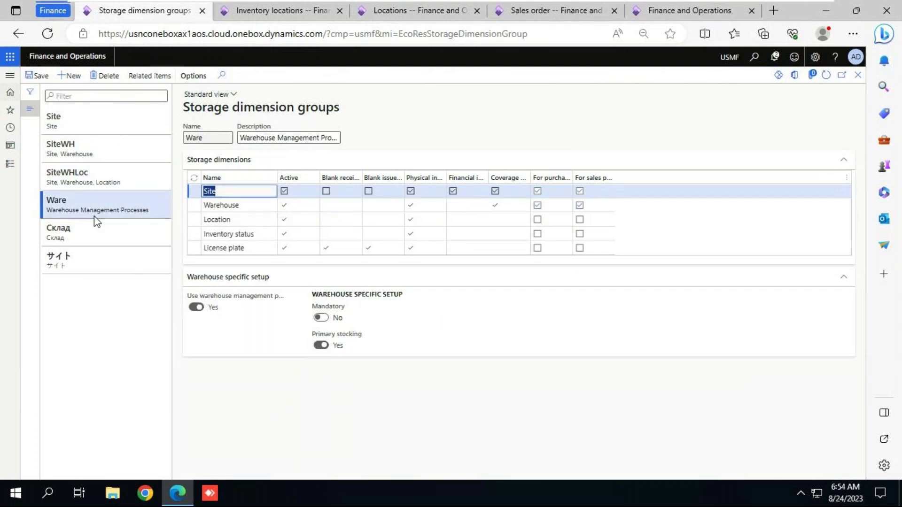
left_click(125, 177)
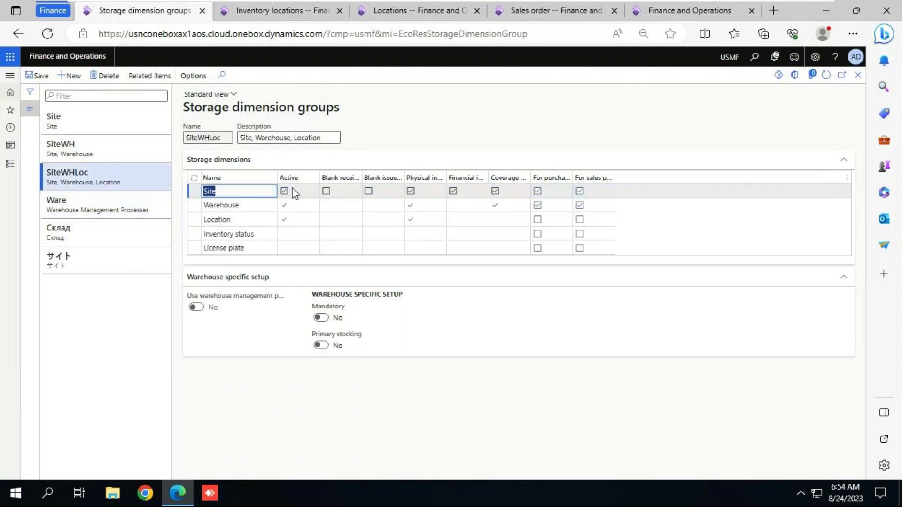
- From the Inventory locations tab, view Inventory aisles under Inventory breakdown, then reopen Inventory locations
left_click(301, 9)
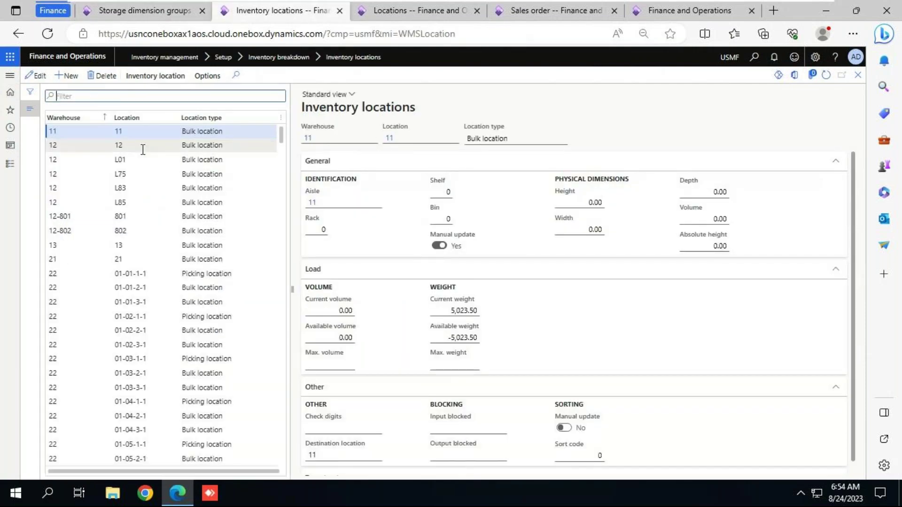
left_click(8, 169)
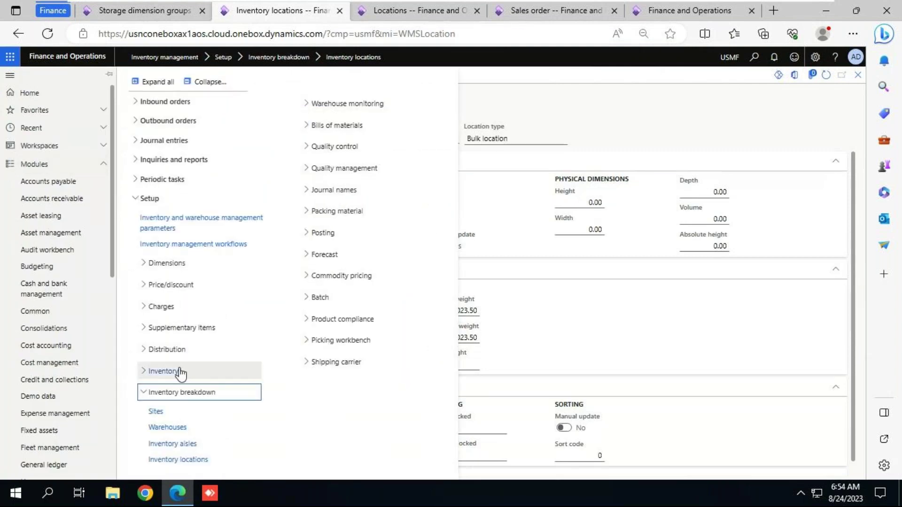
left_click(186, 444)
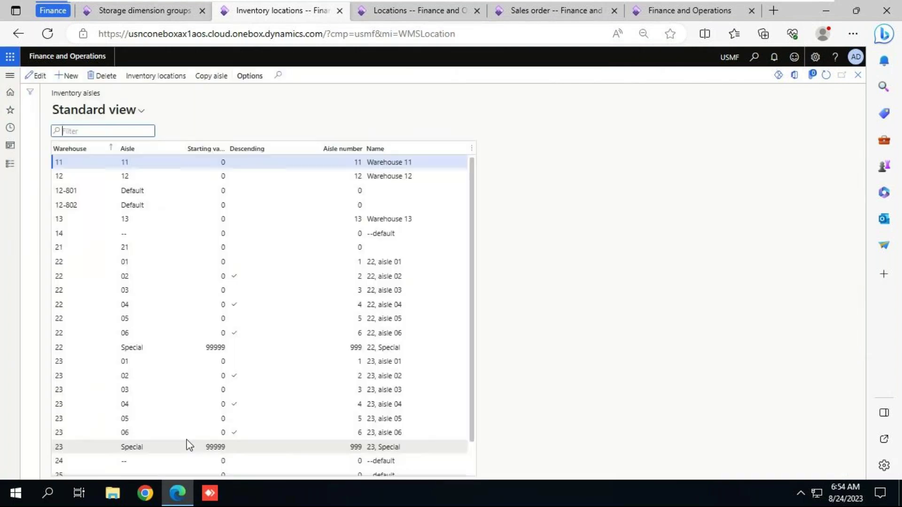
left_click(11, 165)
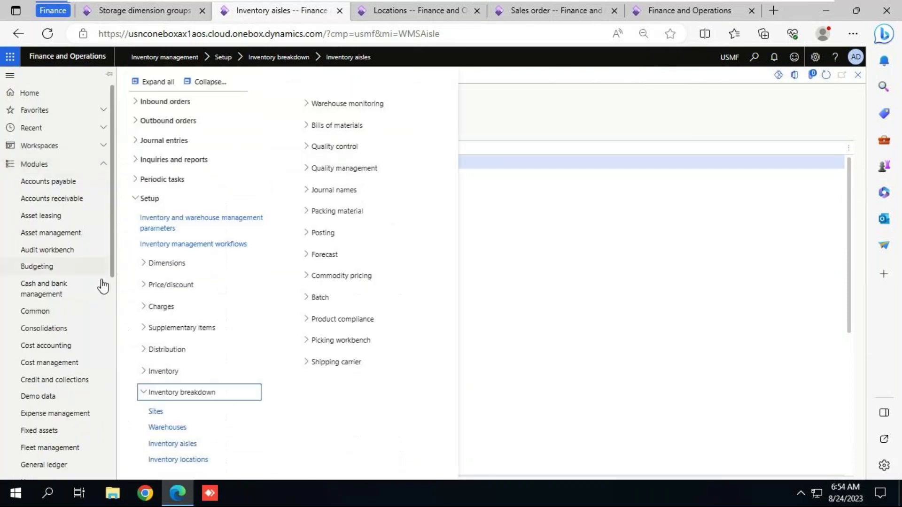
left_click(178, 460)
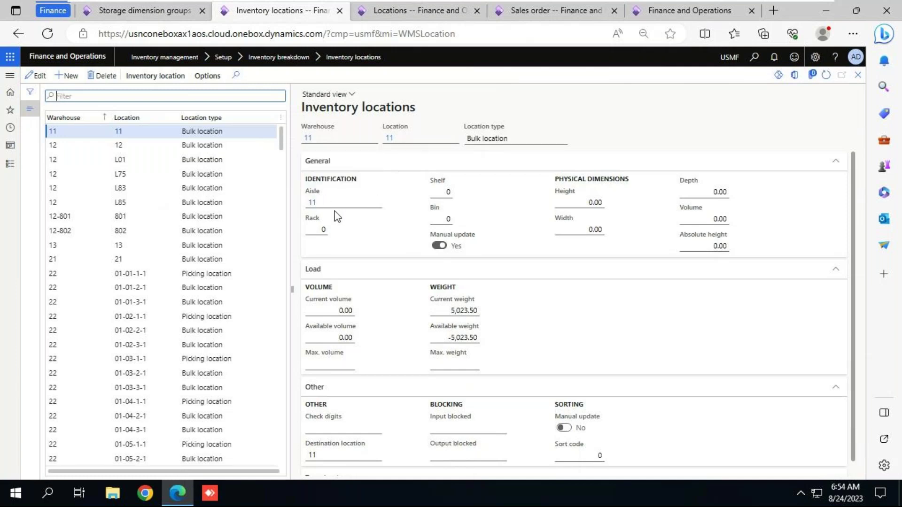
- Switch to Chrome, search Google for "warehouse" in a new tab, and browse the image results for aisles and racks
key("alt+Tab")
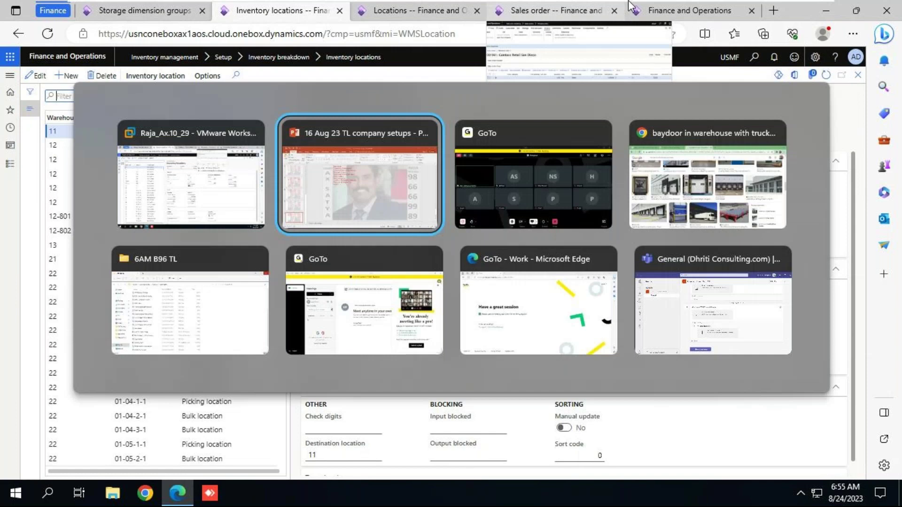
key("alt+Tab")
key("alt+Tab")
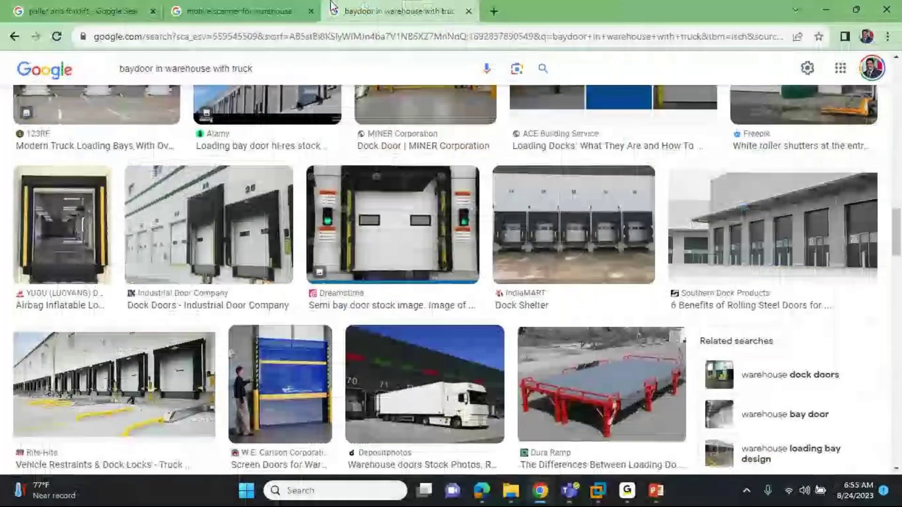
left_click(284, 11)
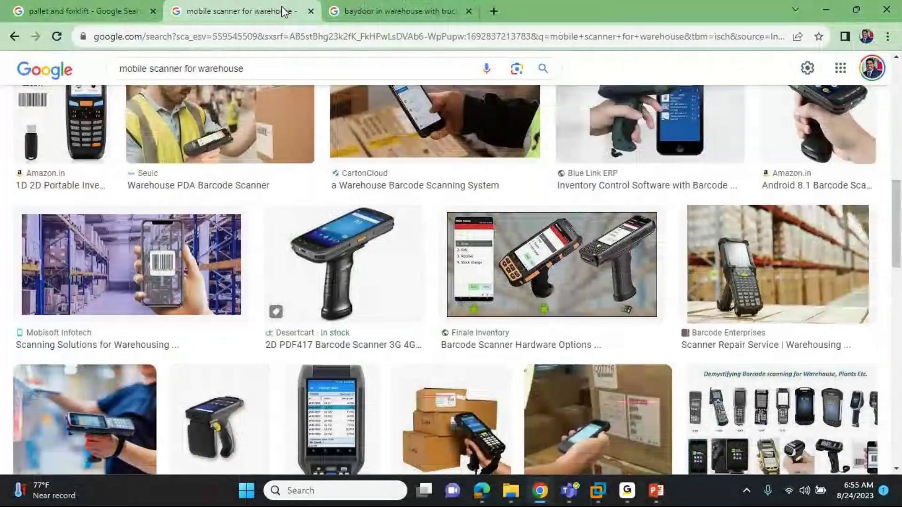
left_click(492, 12)
type("ware")
key("Return")
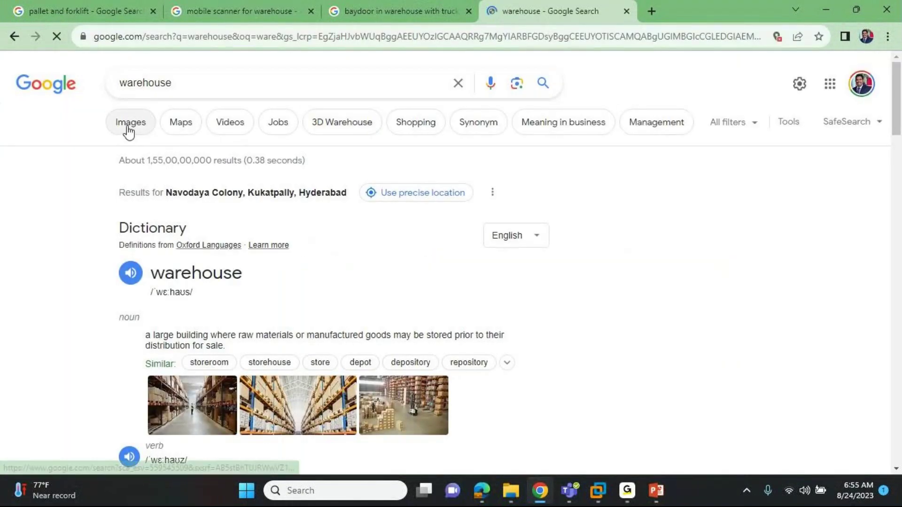
left_click(128, 130)
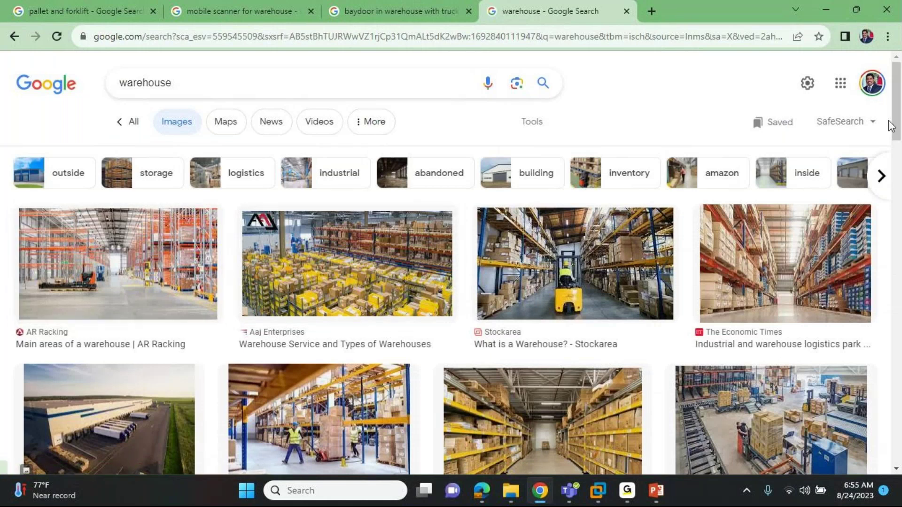
left_click_drag(896, 126, 899, 170)
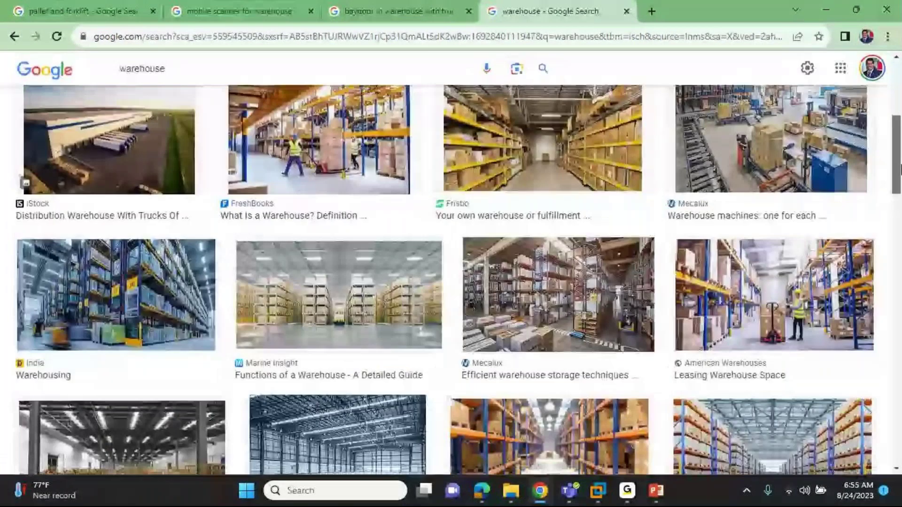
scroll(381, 295, "down", 1)
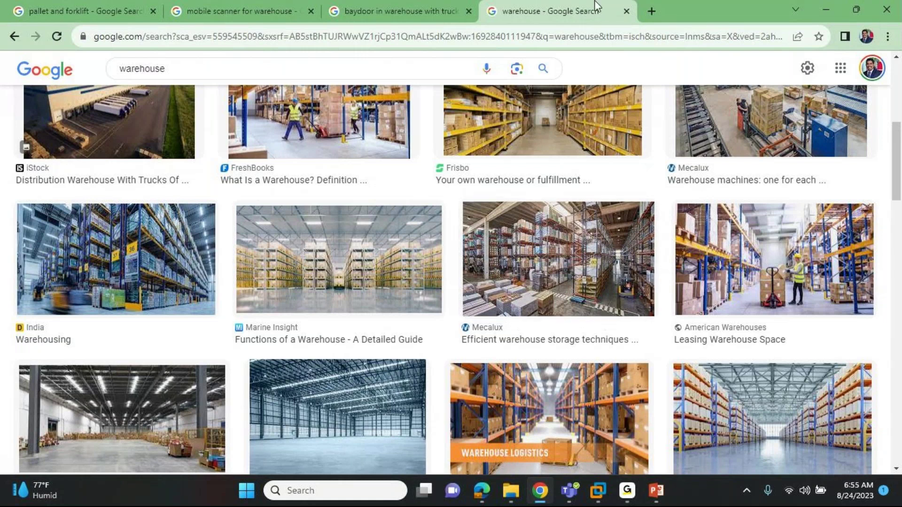
- Switch back to Finance and Operations, check the Inventory breakdown setup pages, and examine the active Location dimension of SiteWHLoc
key("alt+Tab")
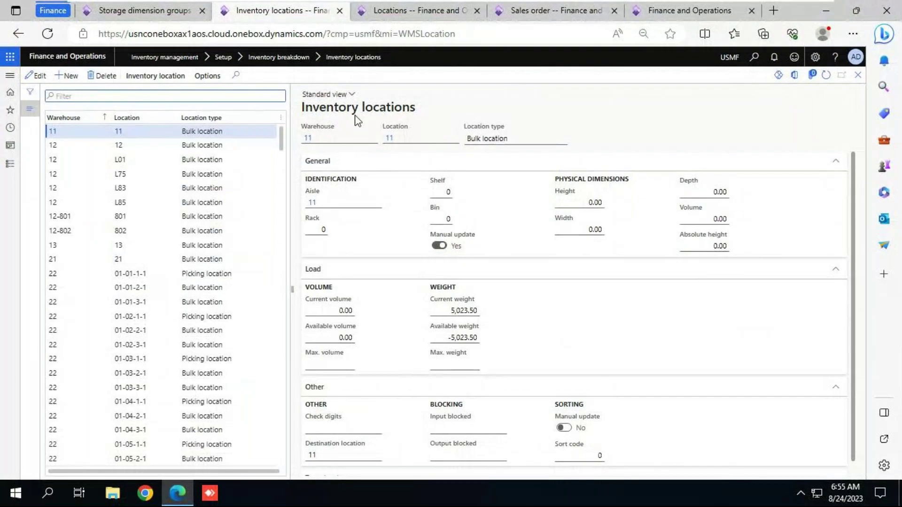
left_click(5, 170)
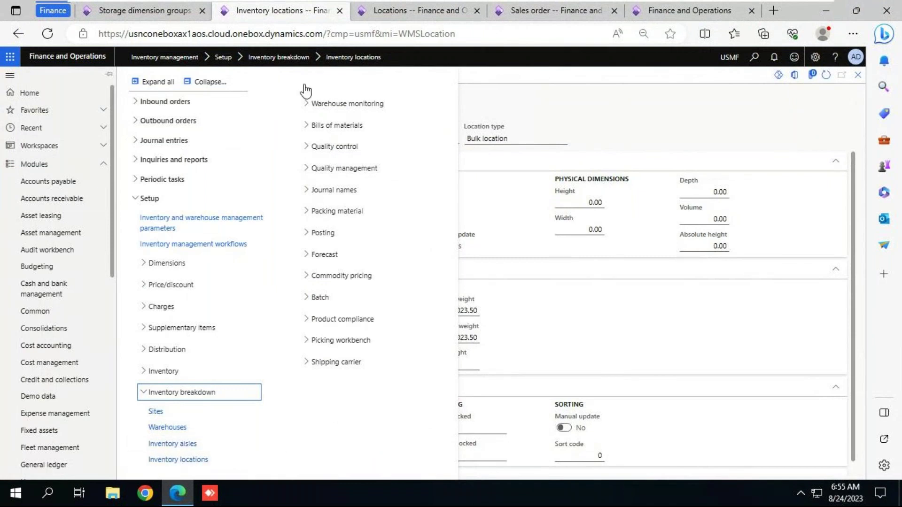
left_click(161, 11)
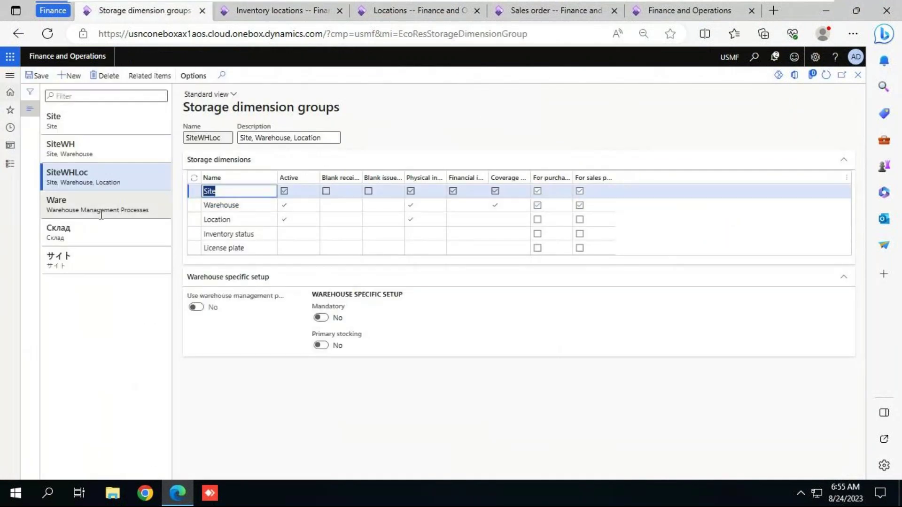
left_click(294, 221)
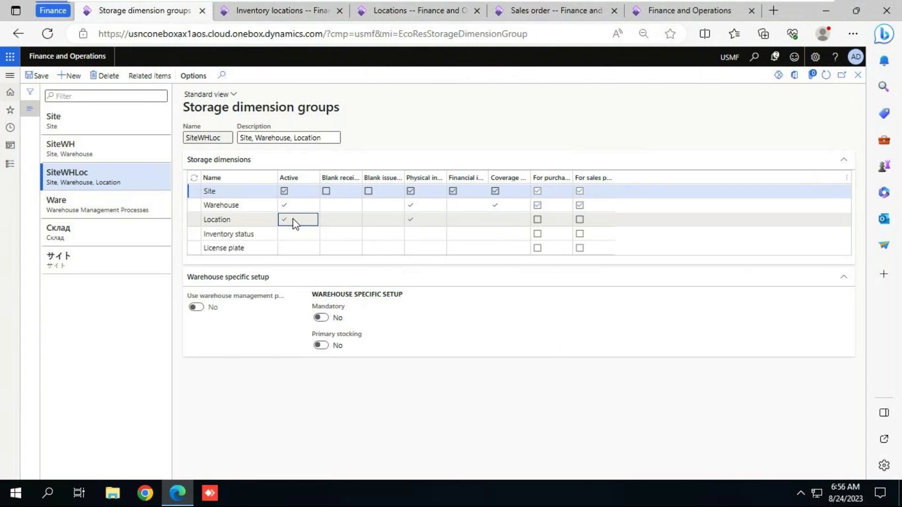
- Open the Ware storage dimension group and examine its active Location dimension
left_click(92, 210)
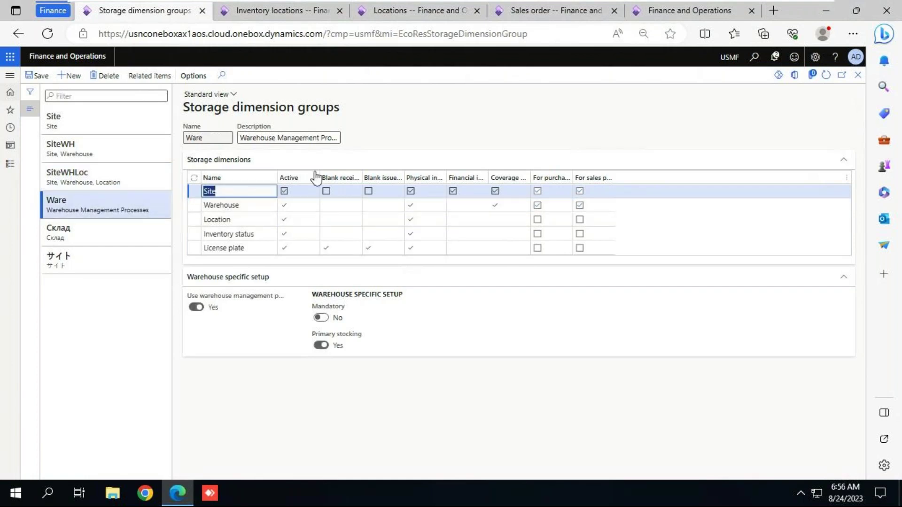
left_click(291, 221)
- Switch to the PowerPoint presentation and review the Advanced Warehouse management and sales order process notes on slides 9 and 10
left_click(414, 10)
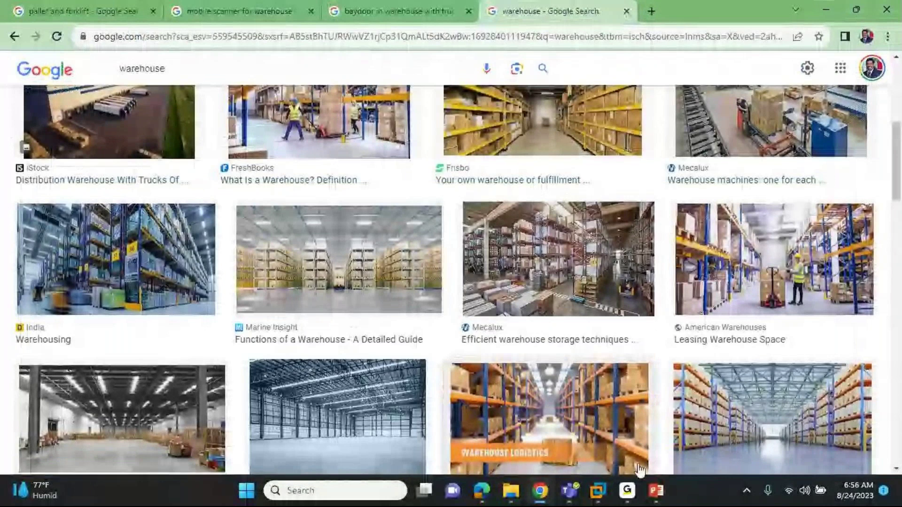
mouse_move(632, 484)
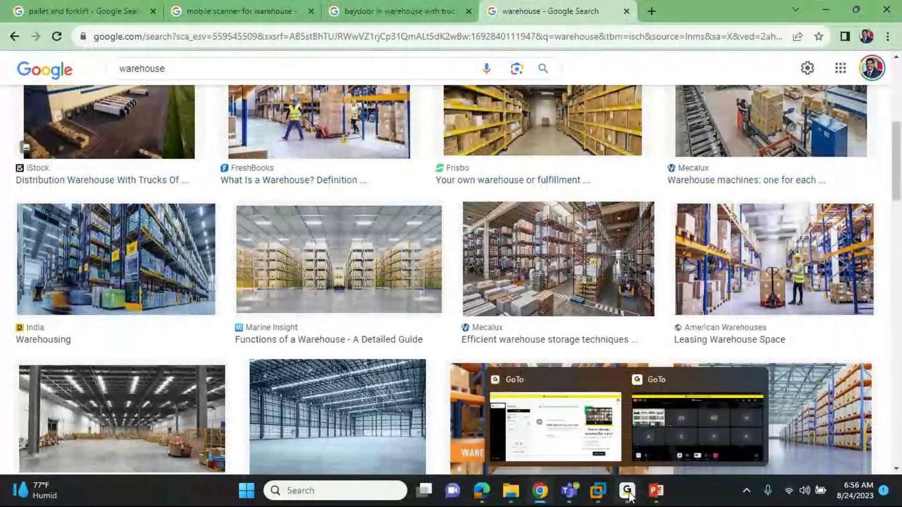
left_click(668, 436)
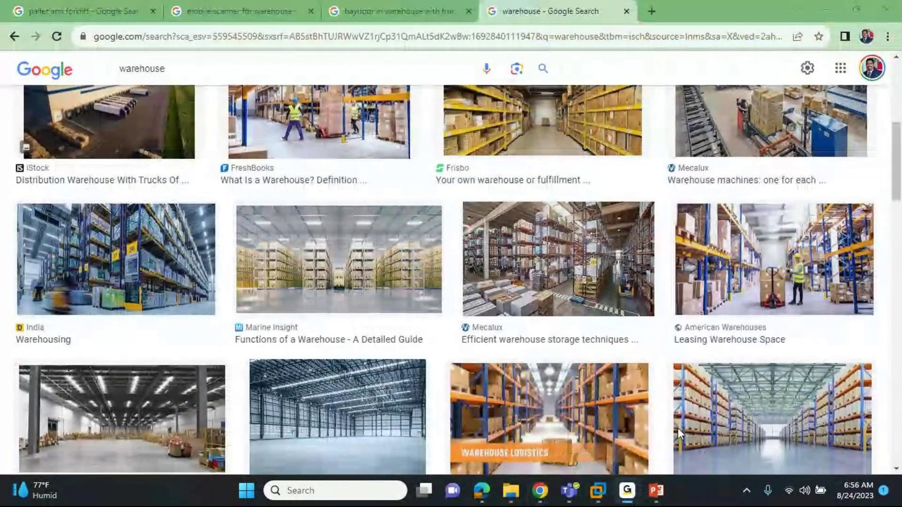
left_click(656, 497)
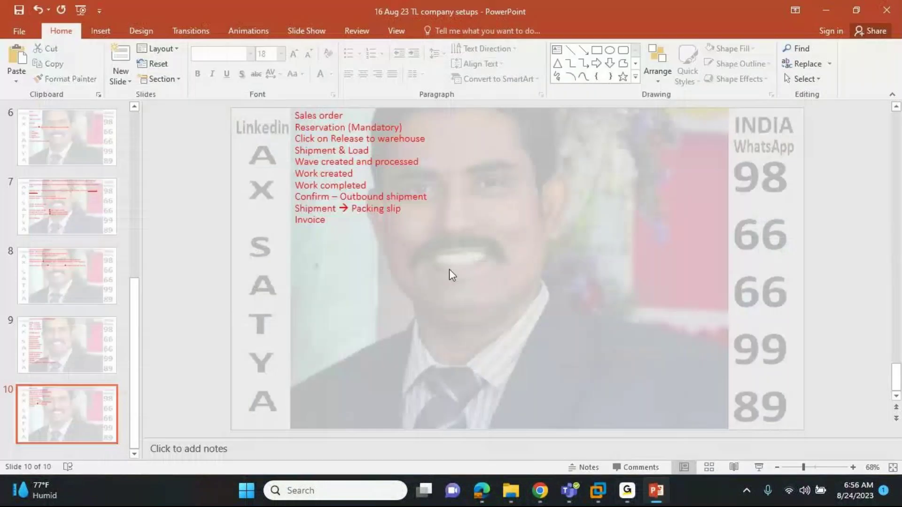
left_click(335, 225)
left_click(75, 342)
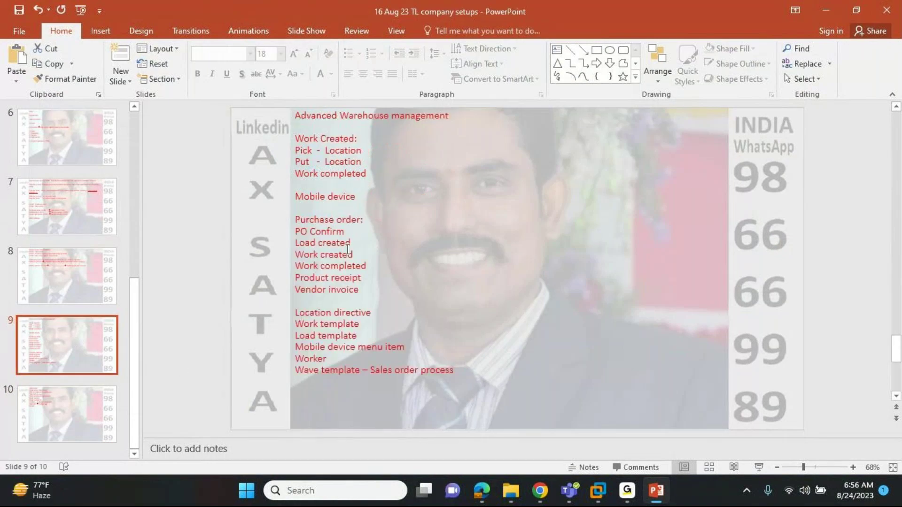
left_click(103, 415)
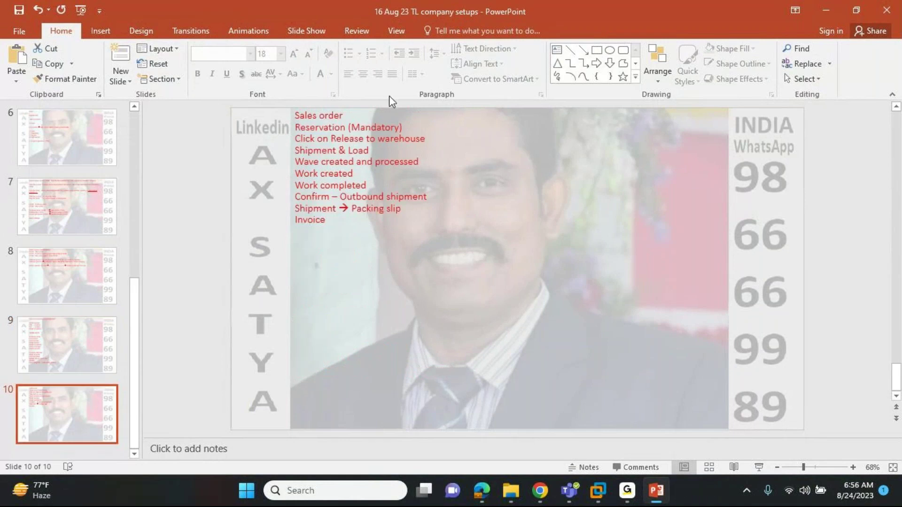
- Below the Invoice line on slide 10, leave a blank line and add the lines WMS-PO, WMS-SO and TMS
left_click(334, 220)
key("Return")
key("Return")
key("Return")
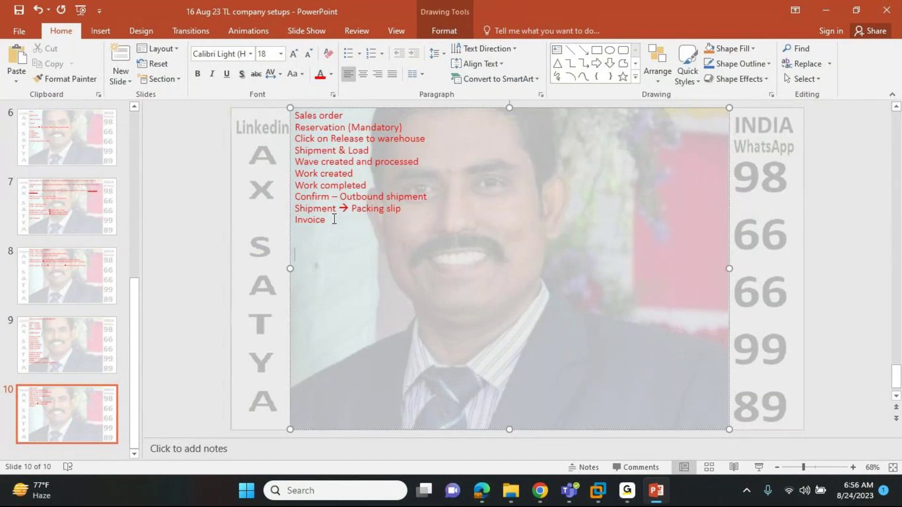
key("BackSpace")
type("WMS-PO")
key("Return")
type("WMS")
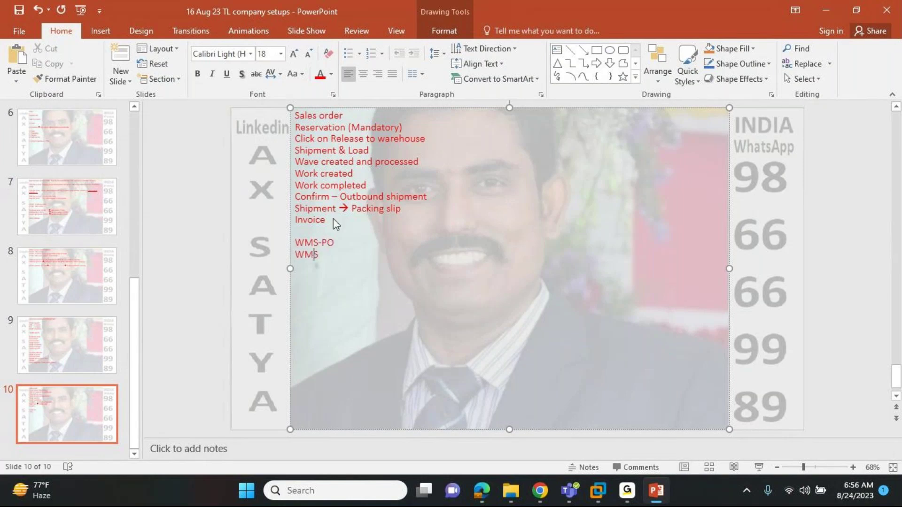
type("-S")
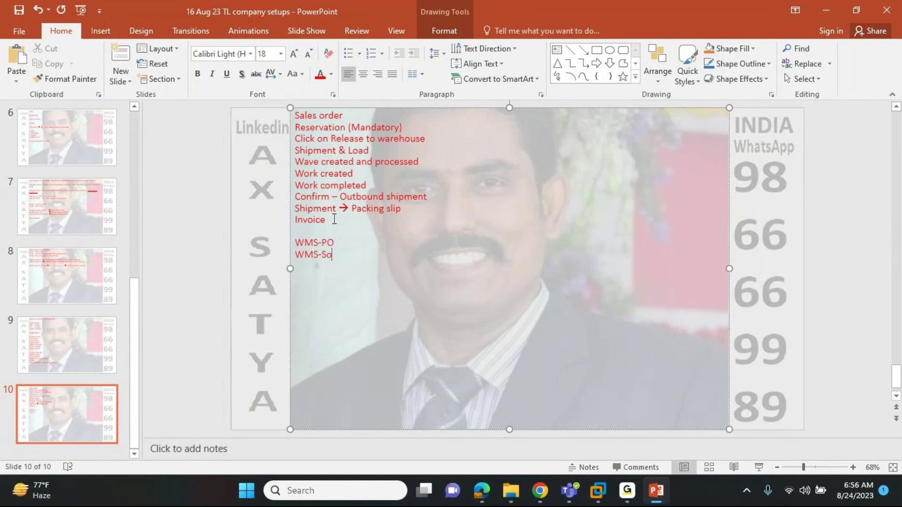
type("O")
key("Return")
type("TMS -")
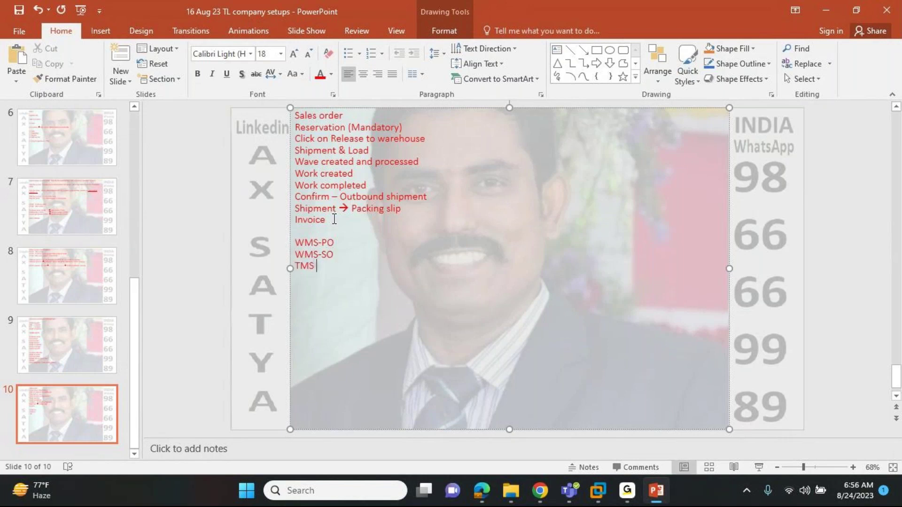